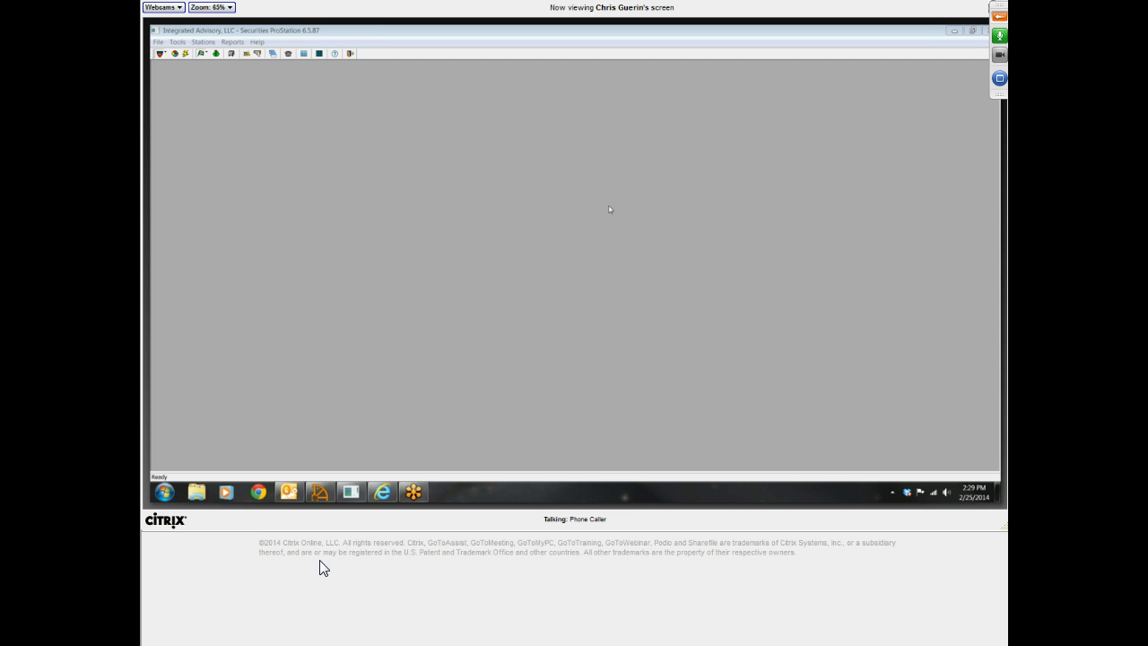
Lower the speakers' volume slightly in the Windows volume mixer and close the mixer
click(335, 553)
right_click(957, 644)
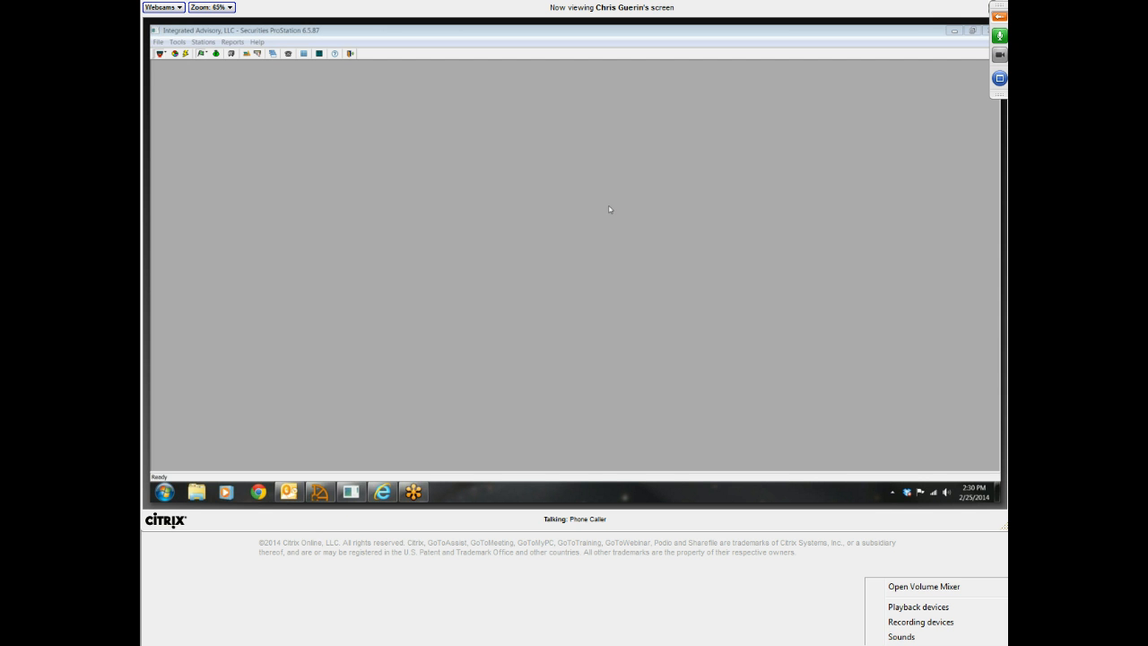
click(911, 588)
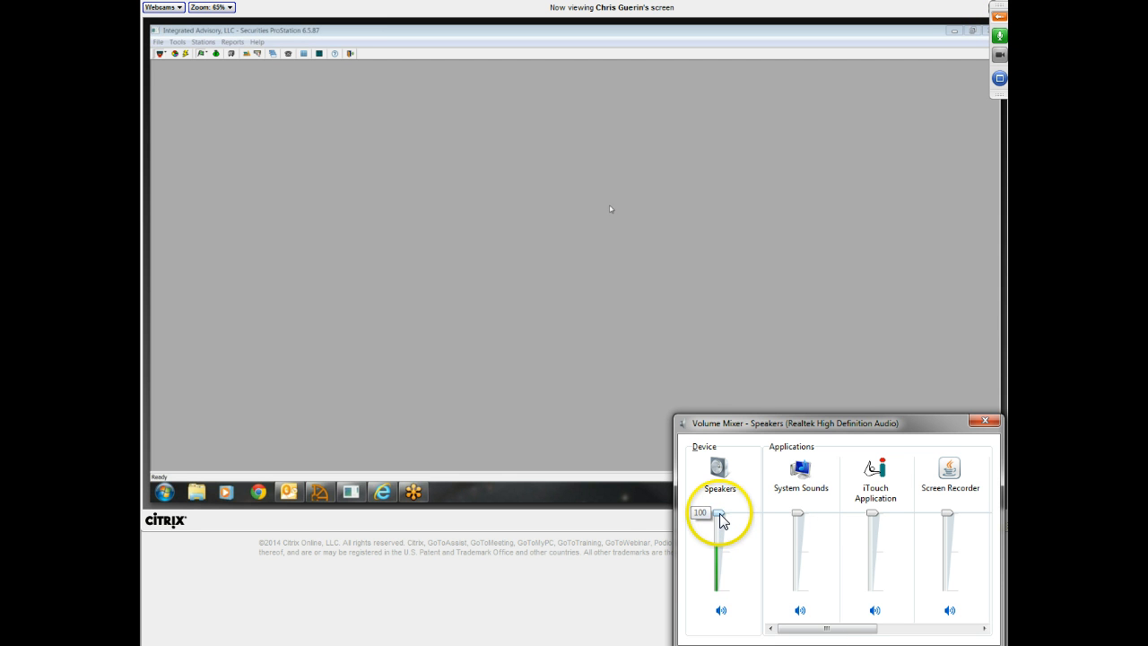
drag(719, 516, 717, 536)
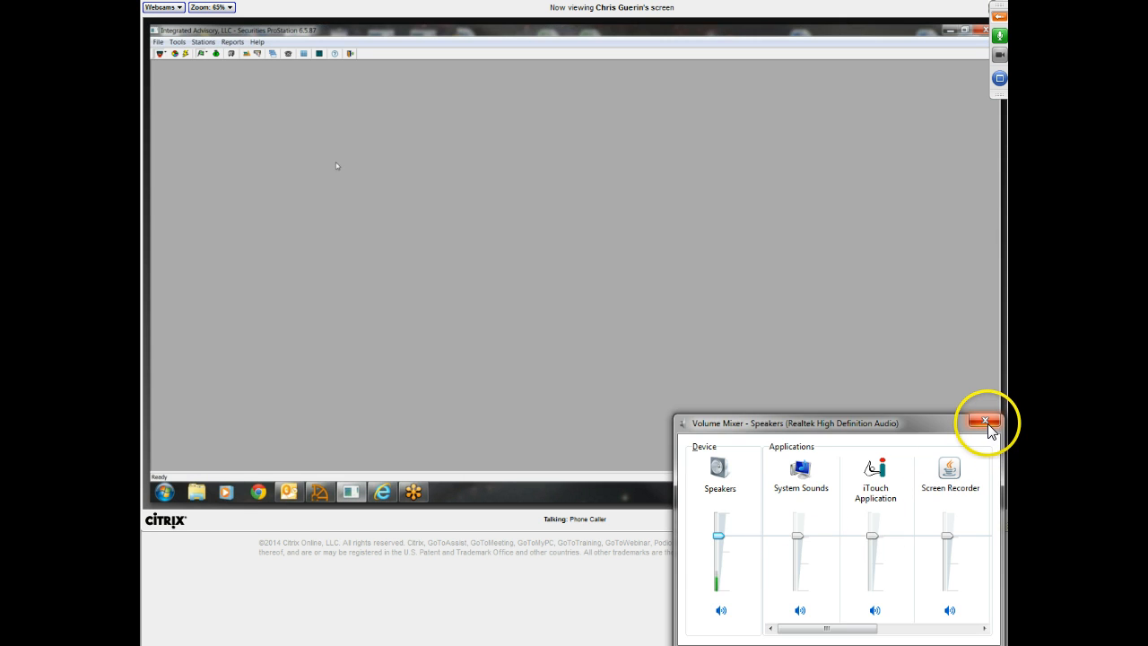
click(985, 422)
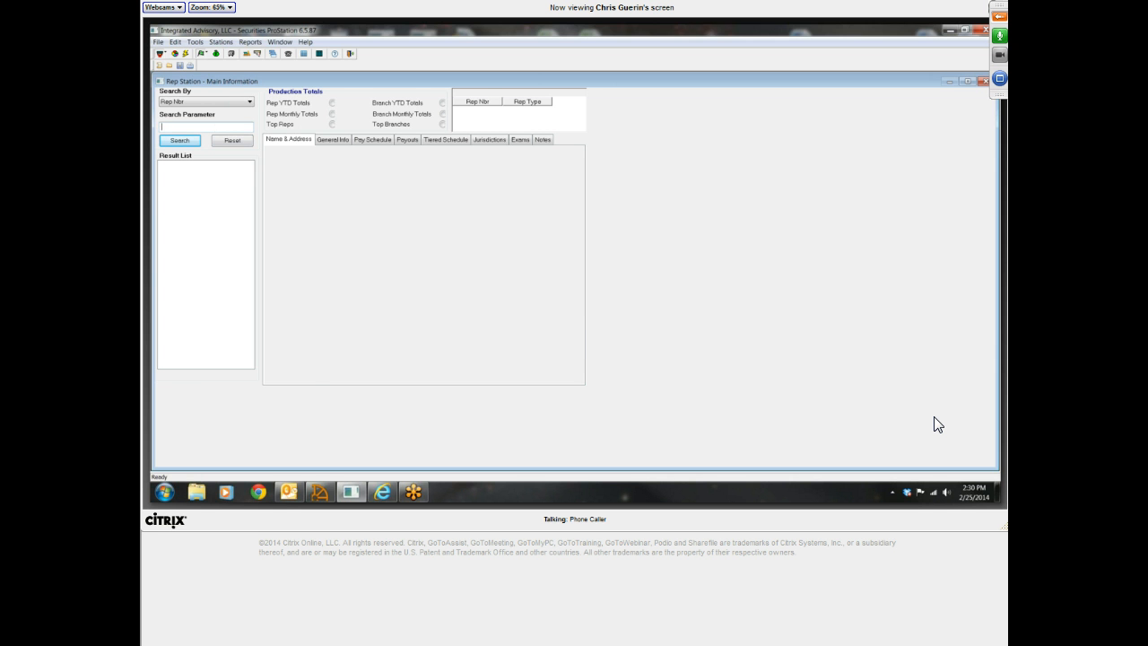
List all reps in Rep Station and view the payouts of the House Retention rep and the regular rep
click(193, 141)
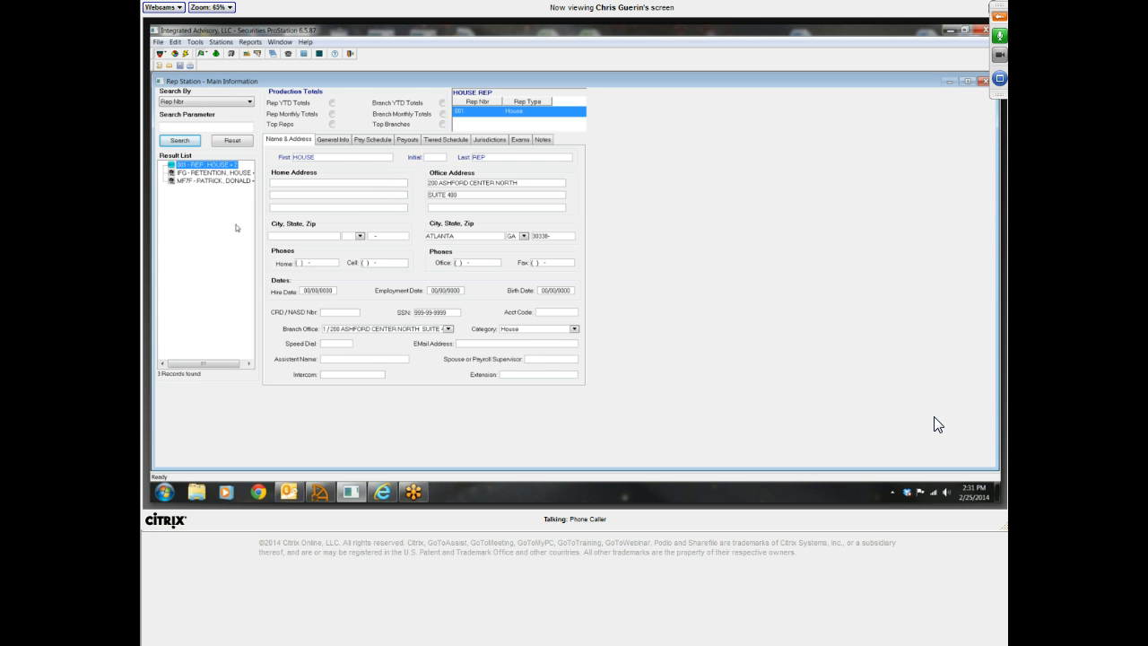
click(229, 173)
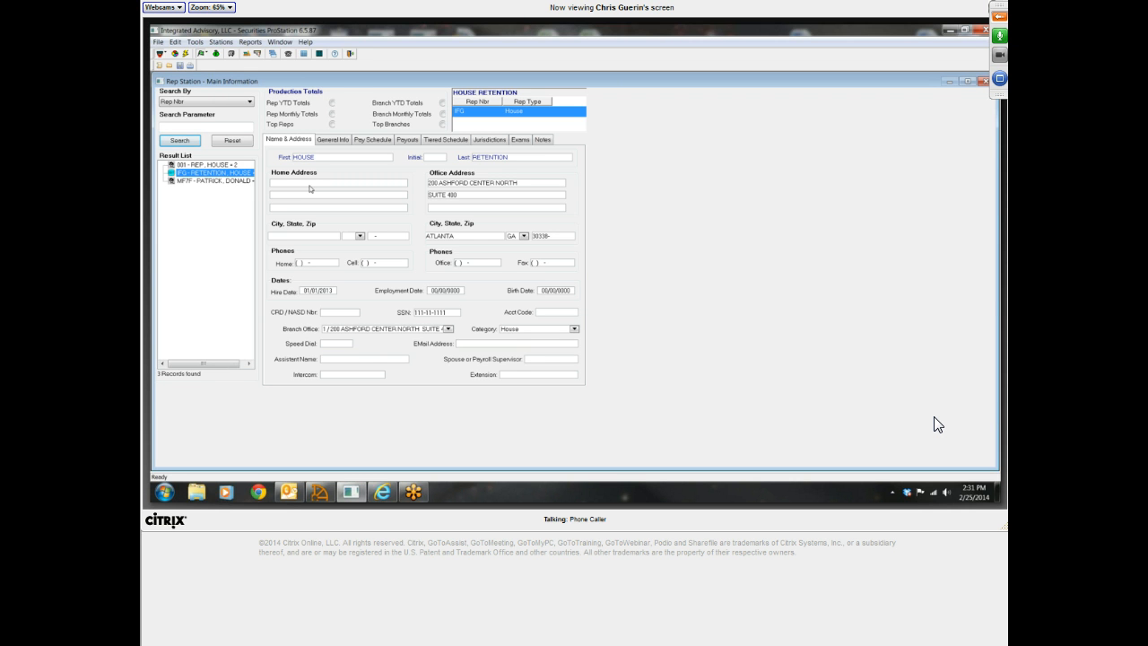
click(406, 141)
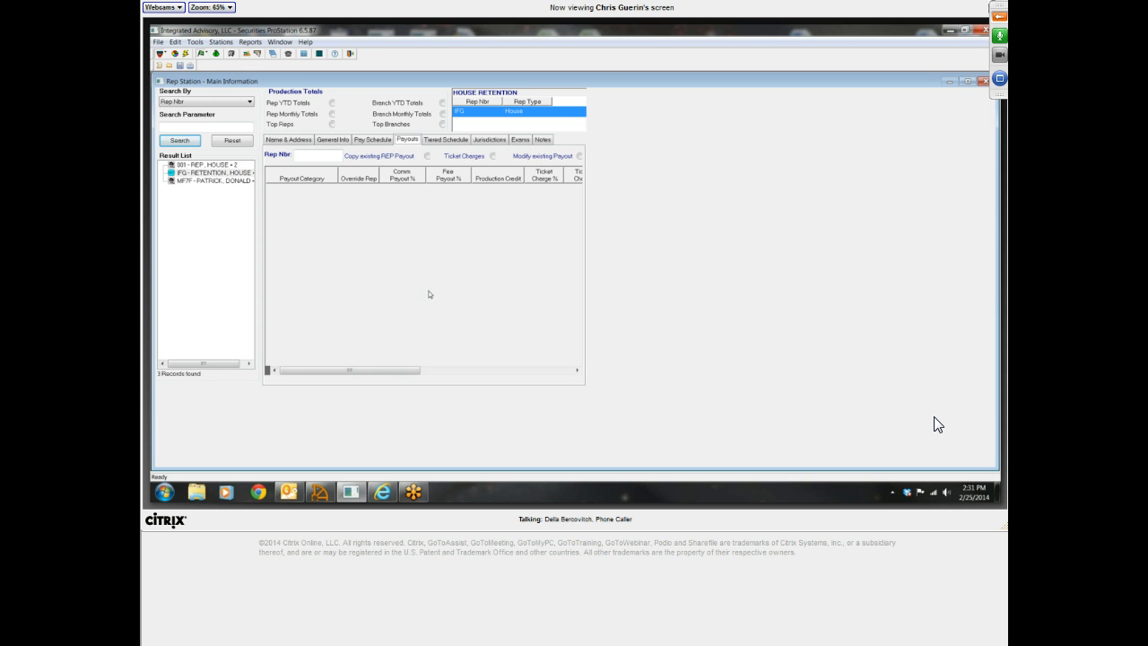
click(215, 180)
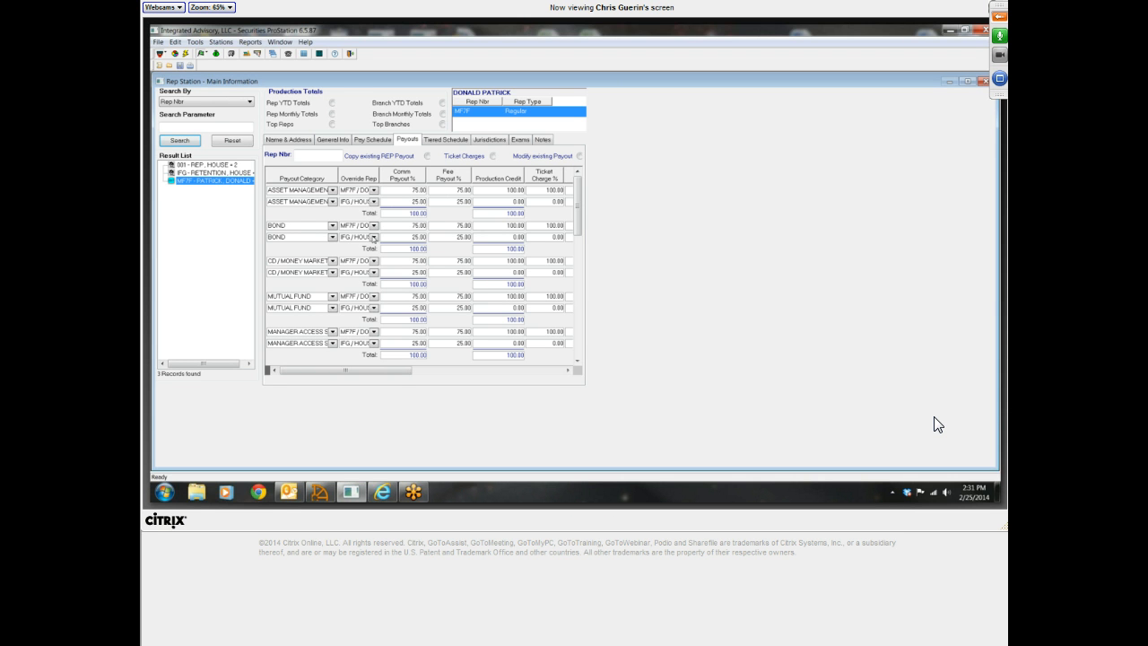
Examine the regular rep's Asset Management commission payout percentages and the override rep choices for the second payout row
click(415, 190)
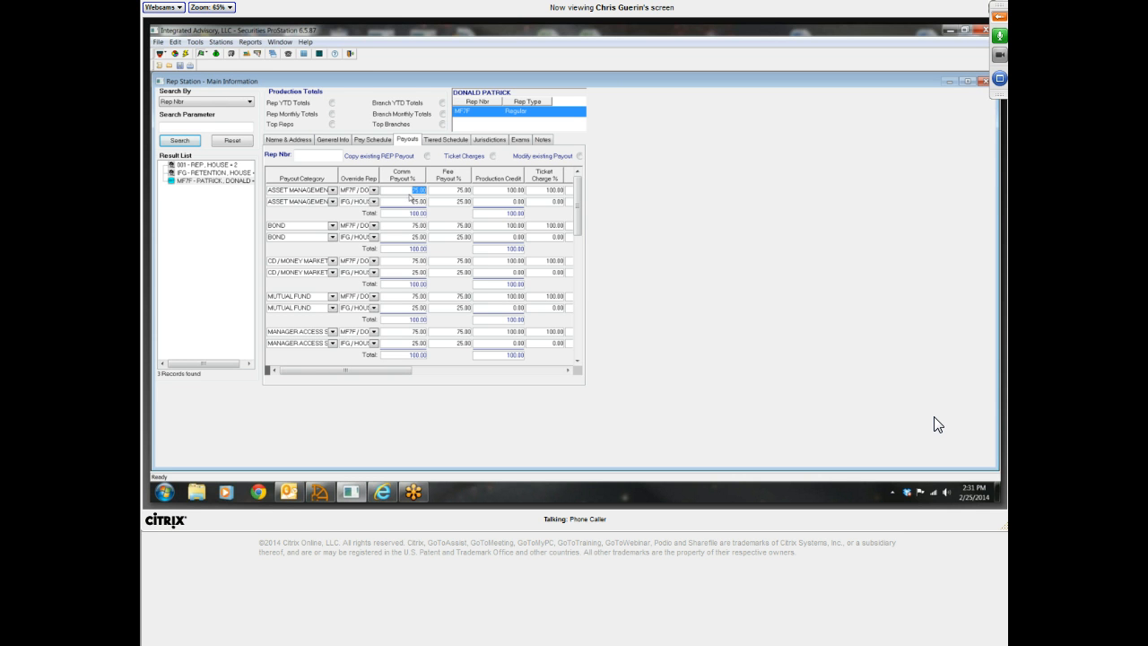
click(408, 202)
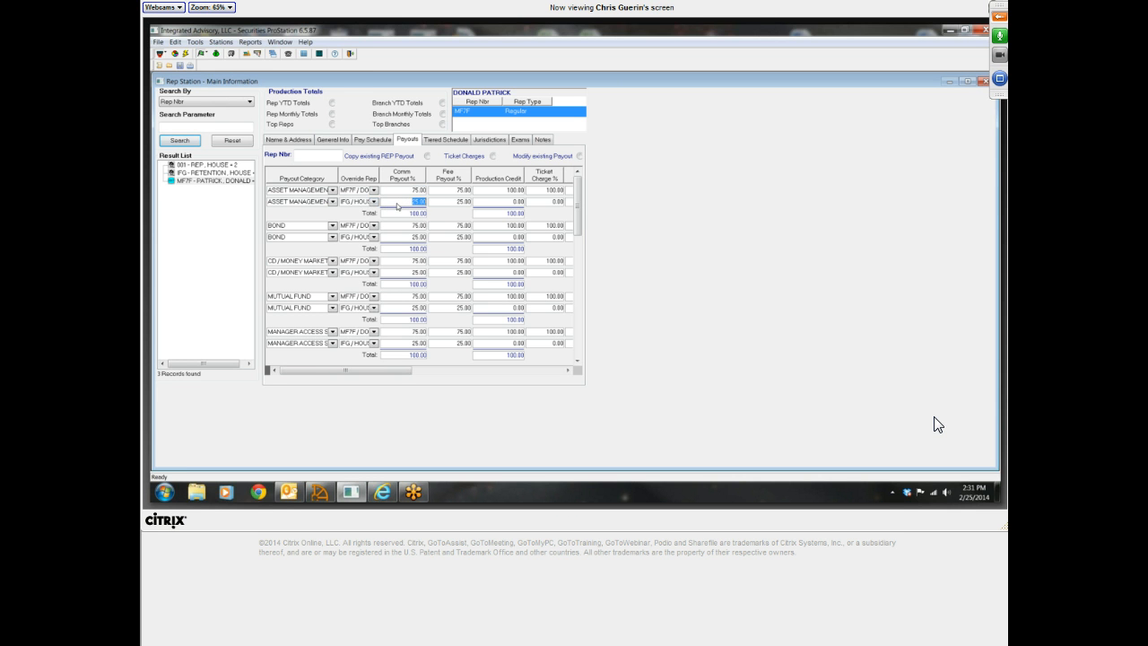
click(374, 202)
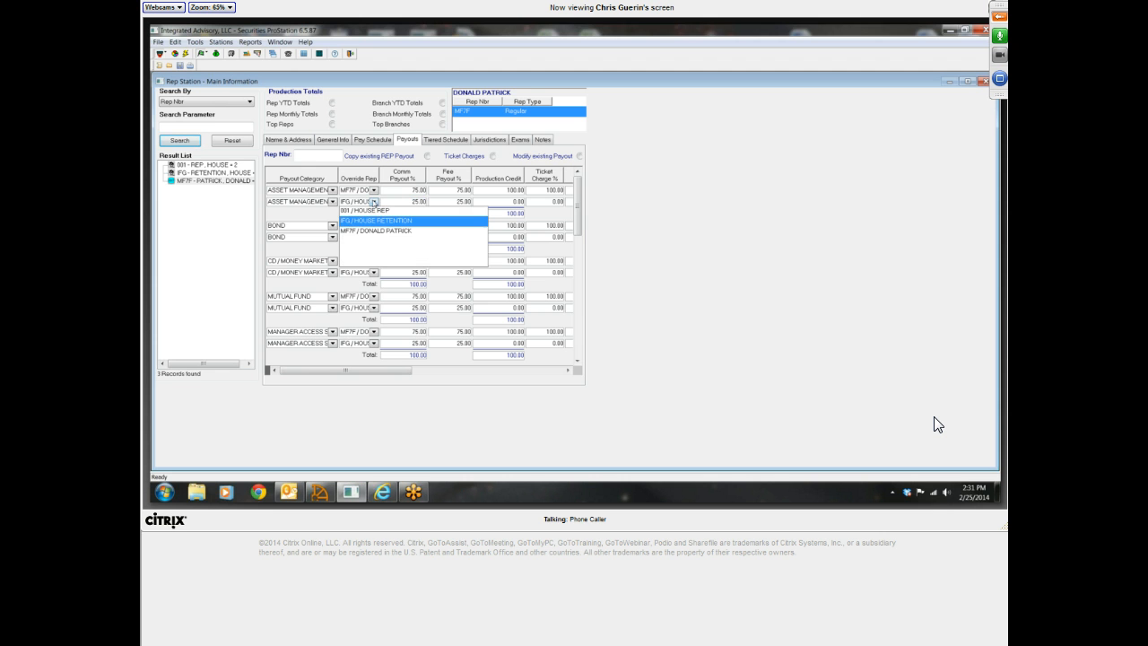
click(387, 226)
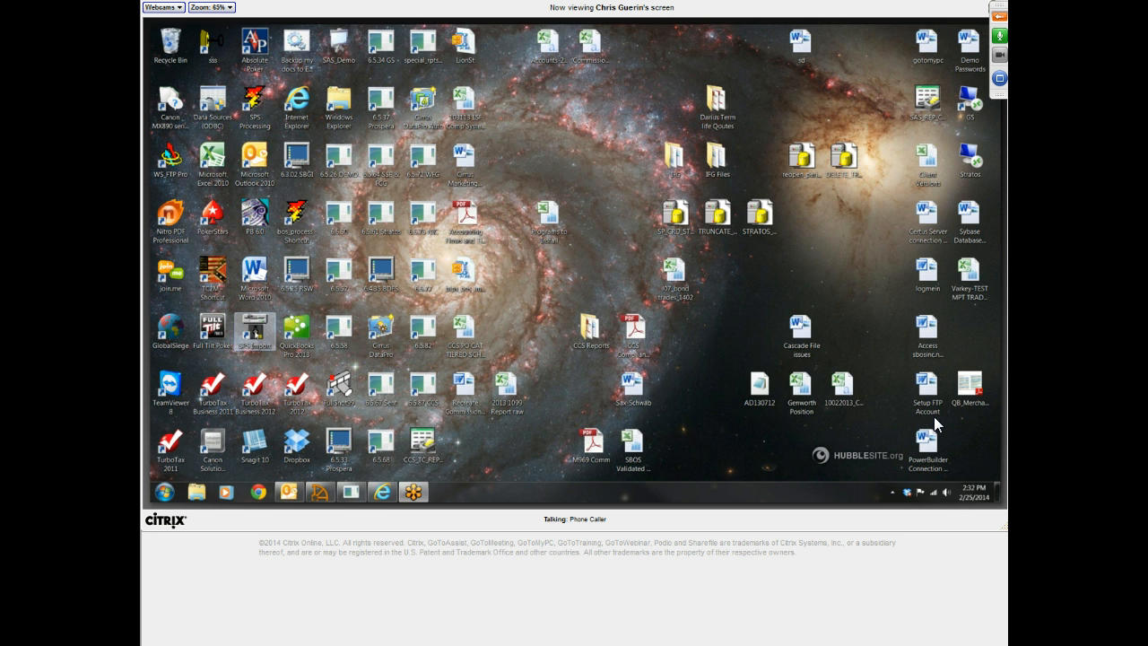
double_click(257, 331)
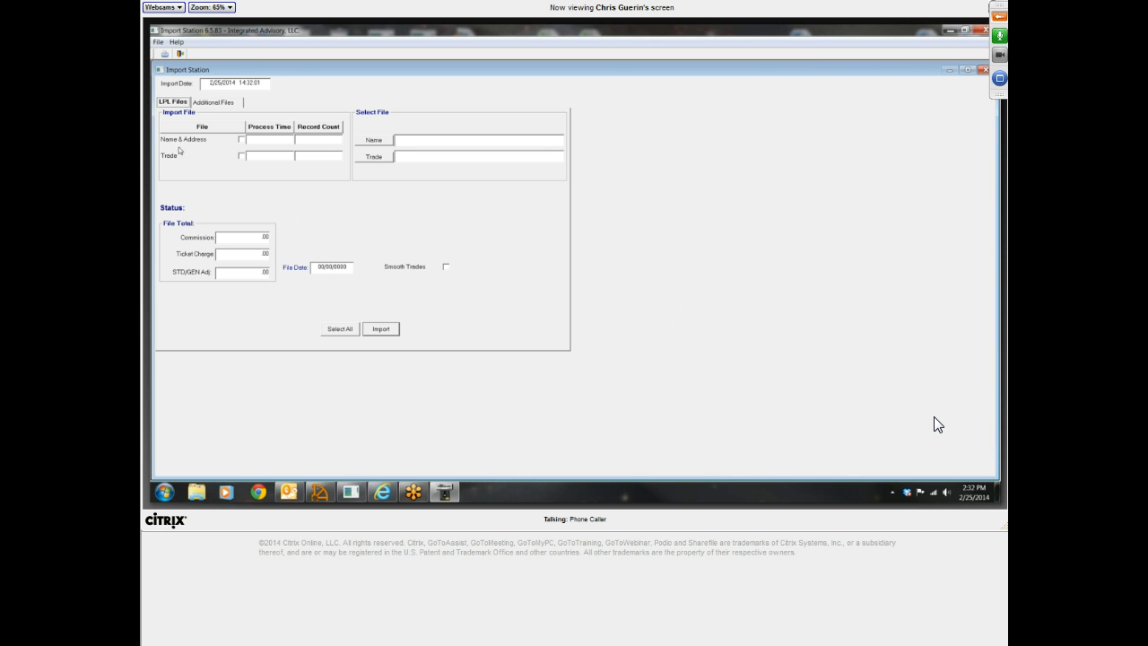
click(242, 141)
click(377, 141)
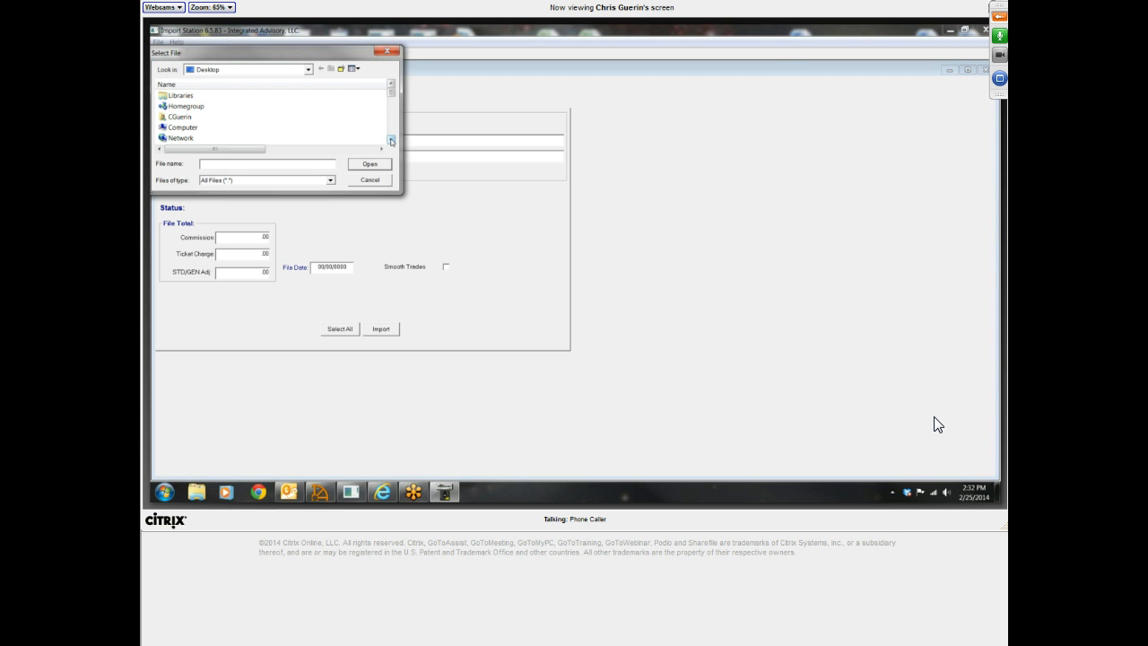
click(391, 140)
click(391, 140)
click(391, 140)
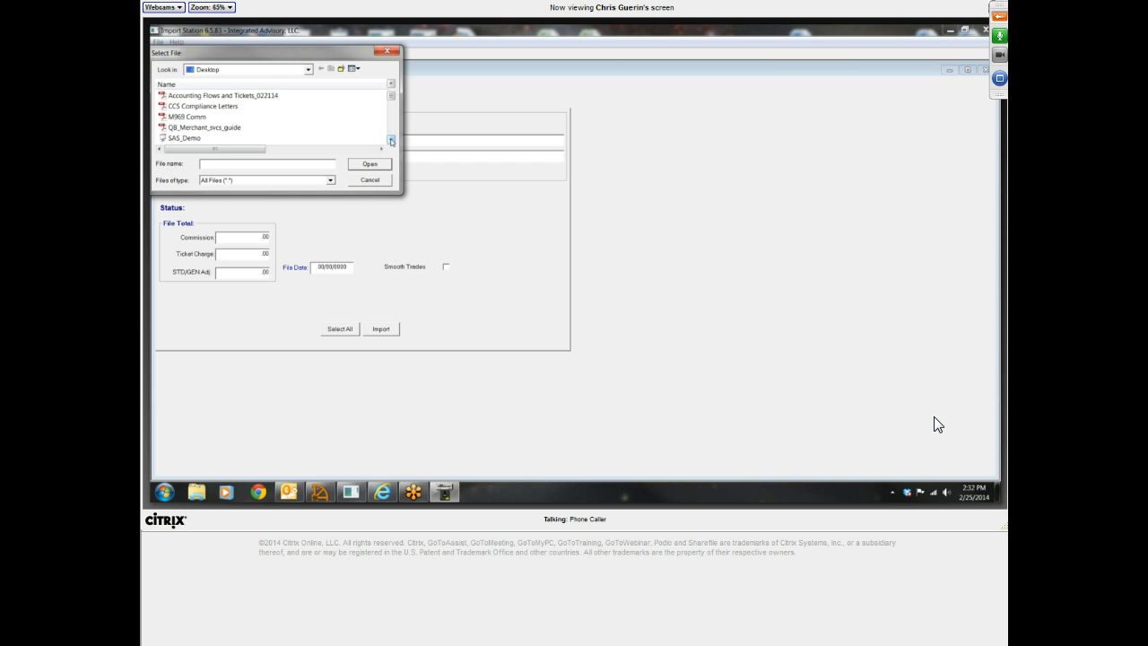
click(391, 139)
click(391, 140)
click(391, 140)
click(391, 140)
click(391, 140)
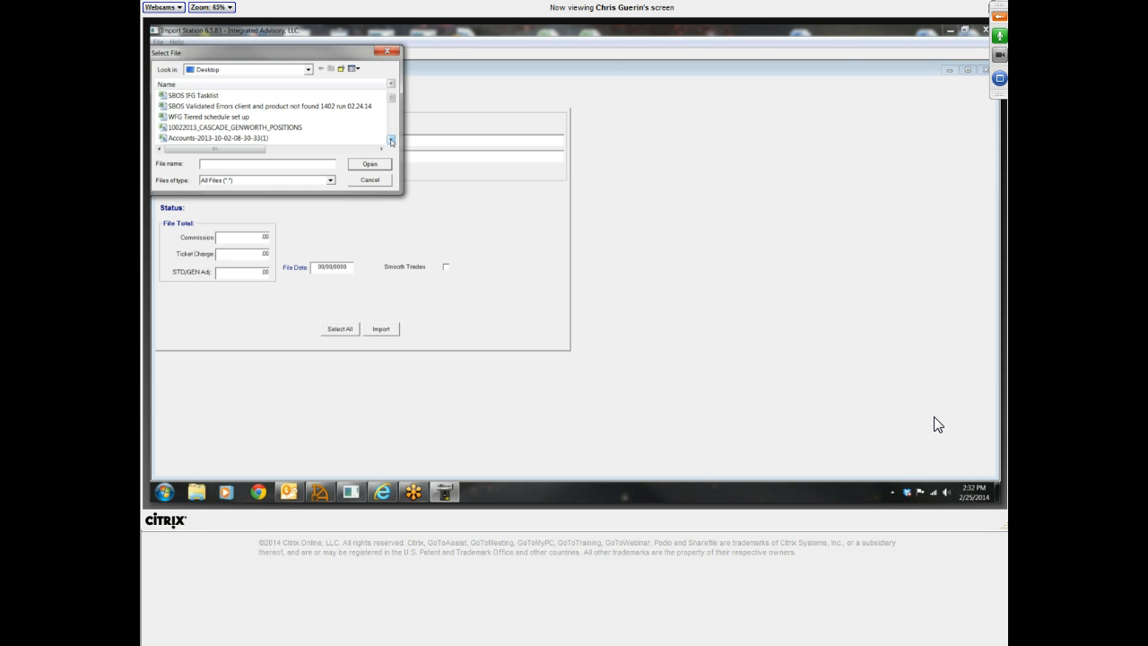
click(391, 140)
click(258, 129)
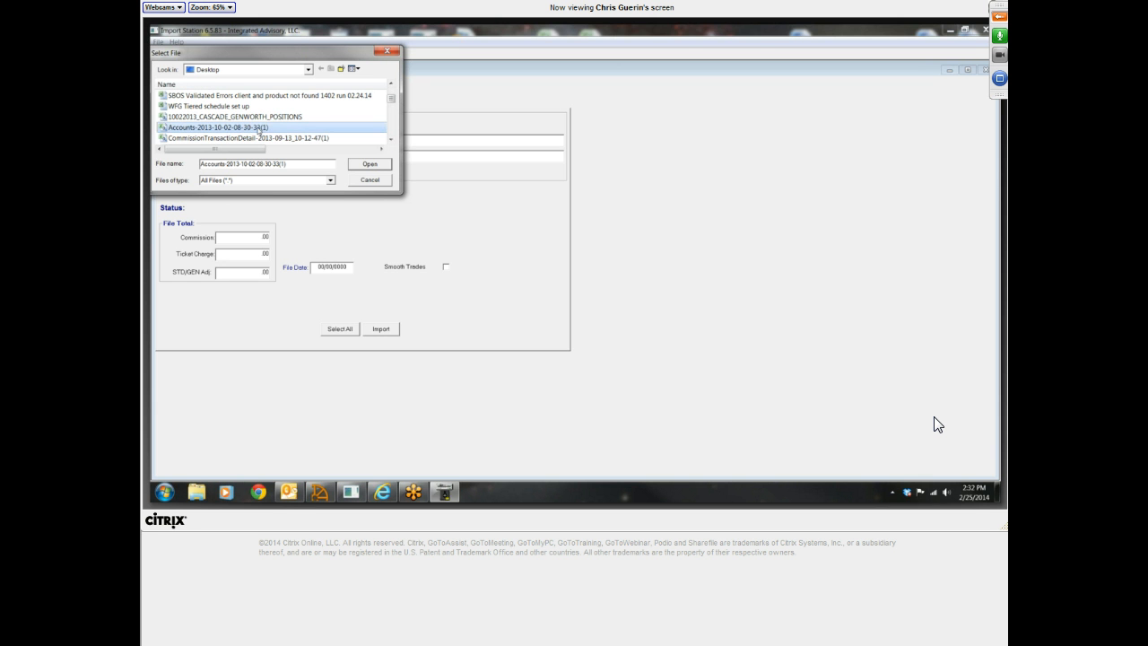
double_click(259, 128)
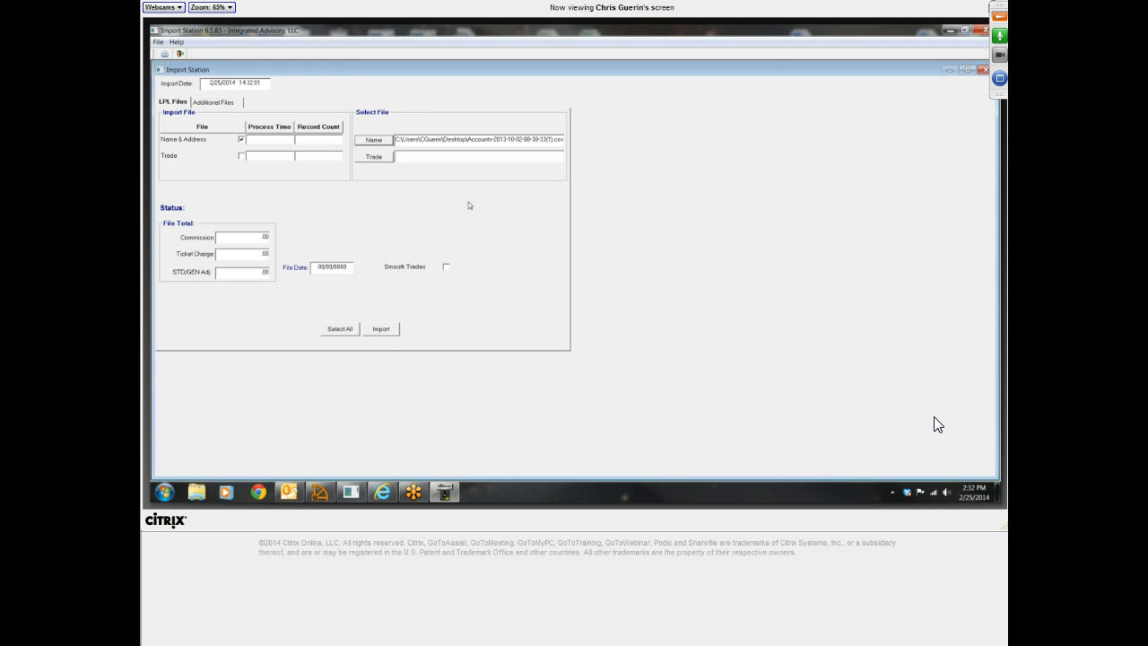
click(381, 328)
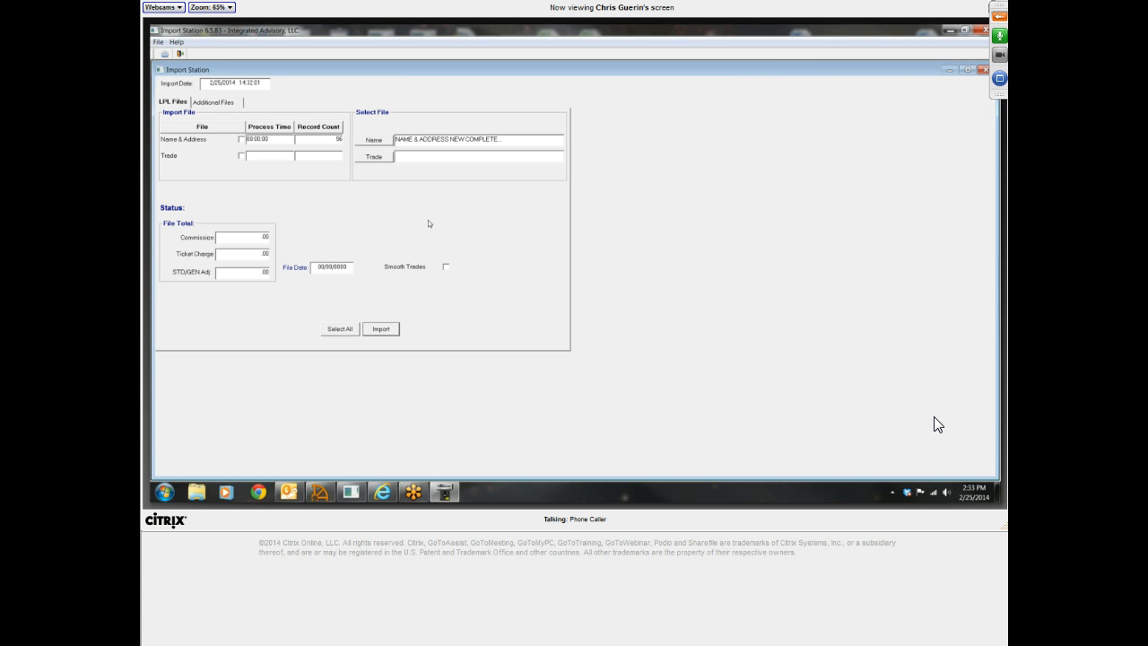
Restart Import Station, enable the Trade import and choose the Desktop file CommissionTransactionDetail-2013-09-13_10-12-47(1) for it
click(984, 29)
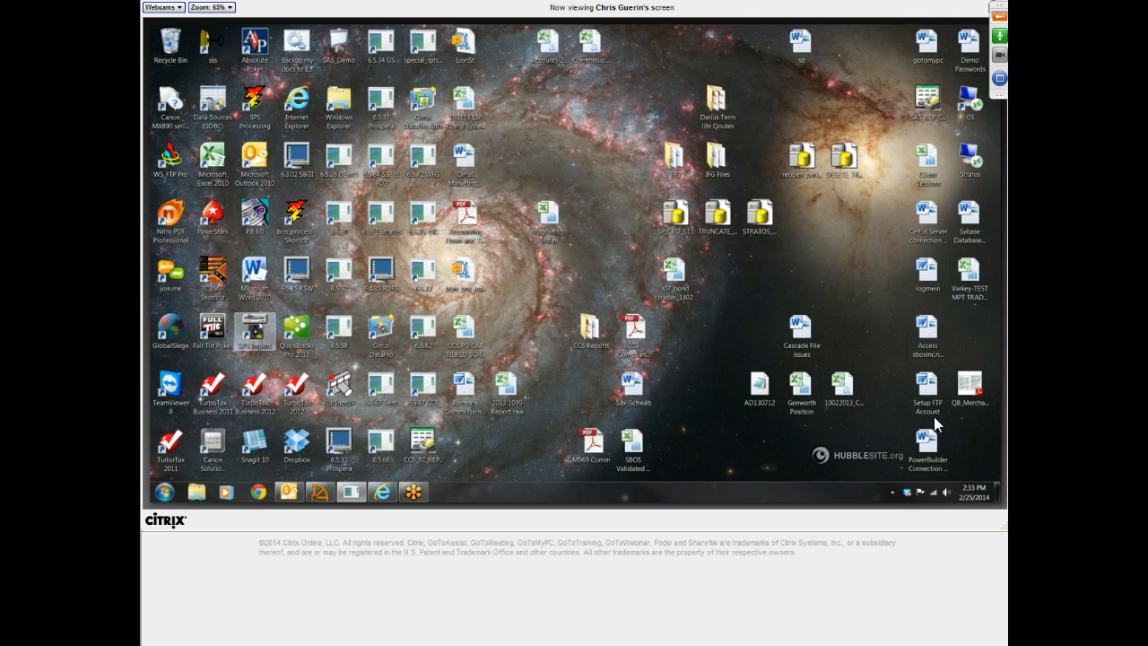
double_click(255, 330)
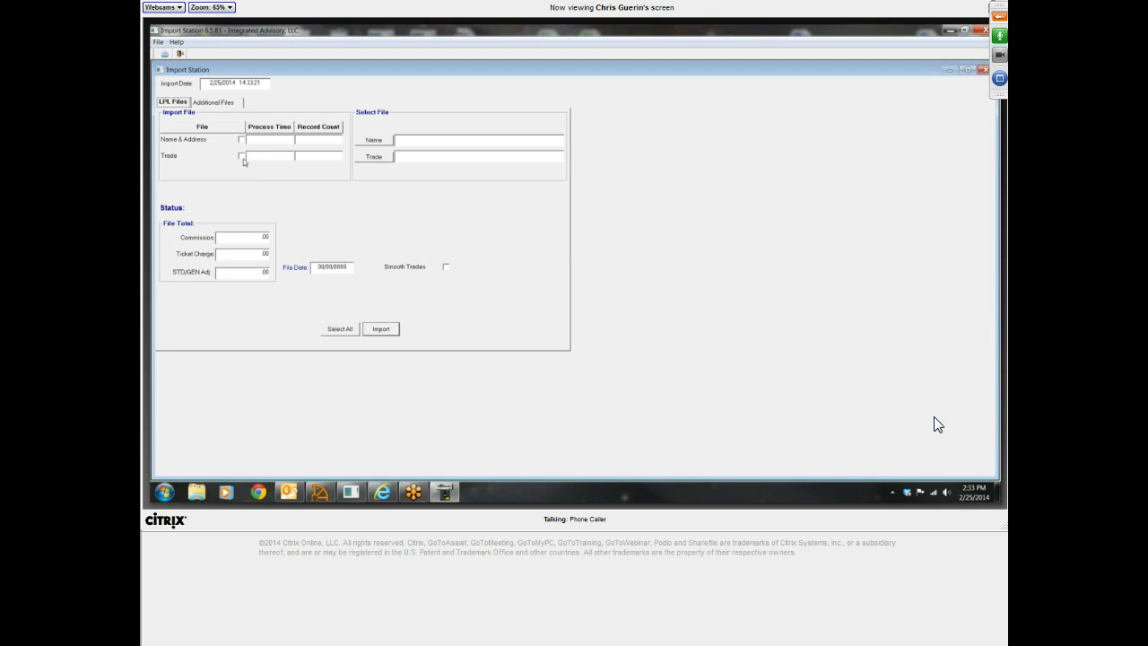
click(241, 156)
click(380, 157)
click(391, 138)
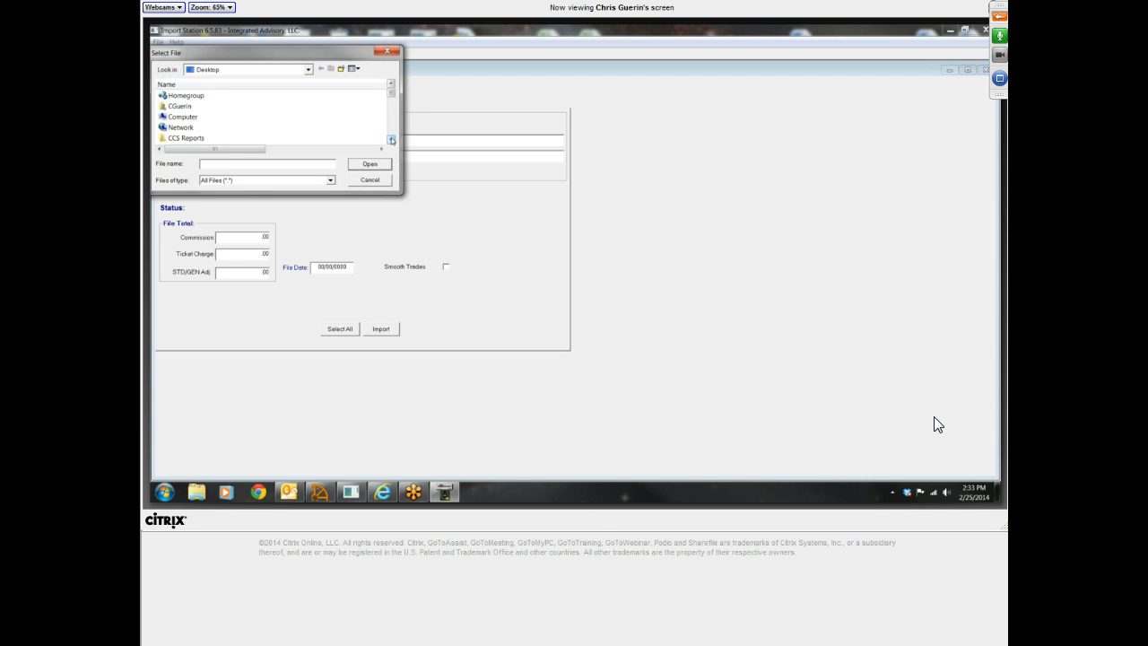
click(391, 140)
click(391, 140)
click(391, 140)
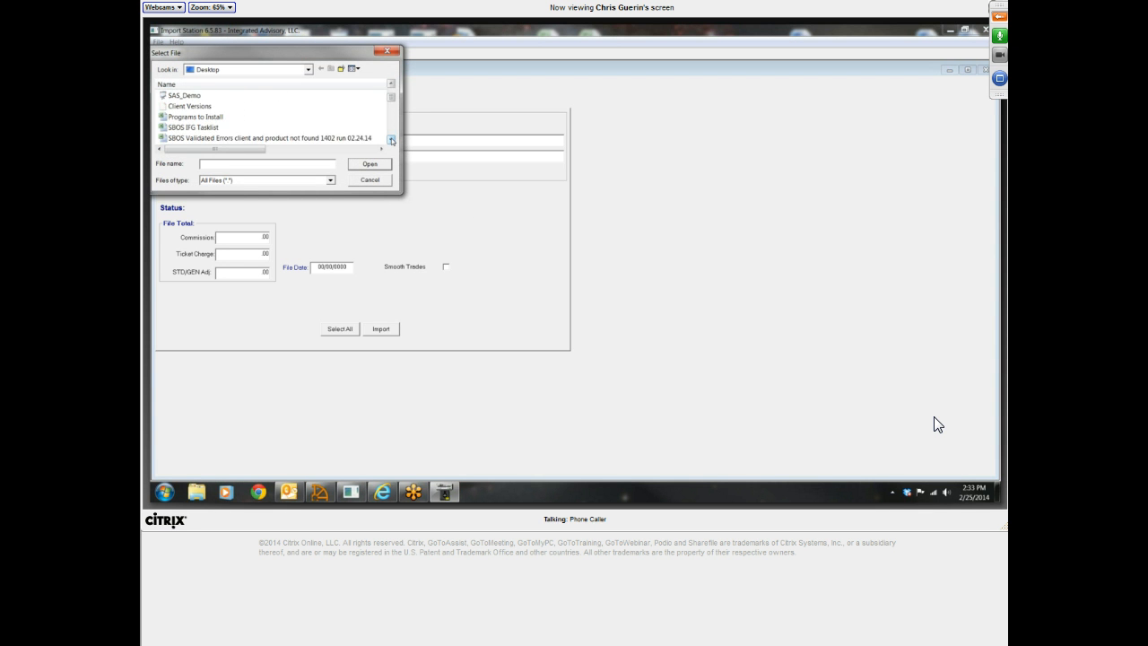
click(391, 140)
click(391, 140)
click(391, 140)
click(391, 140)
click(391, 140)
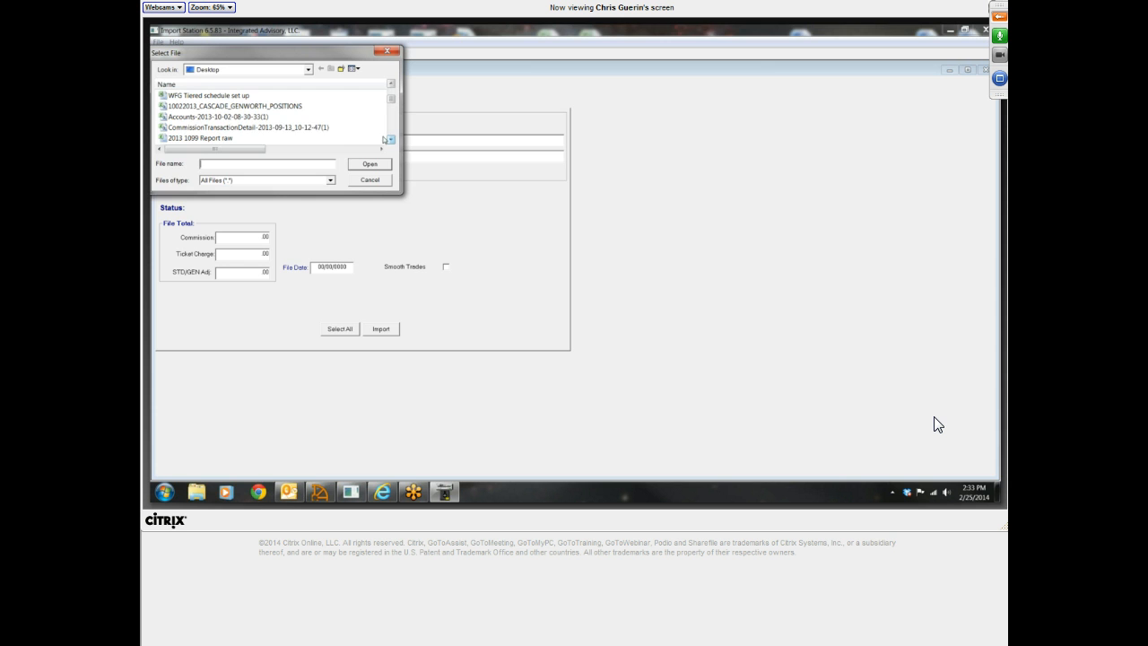
click(304, 129)
double_click(304, 129)
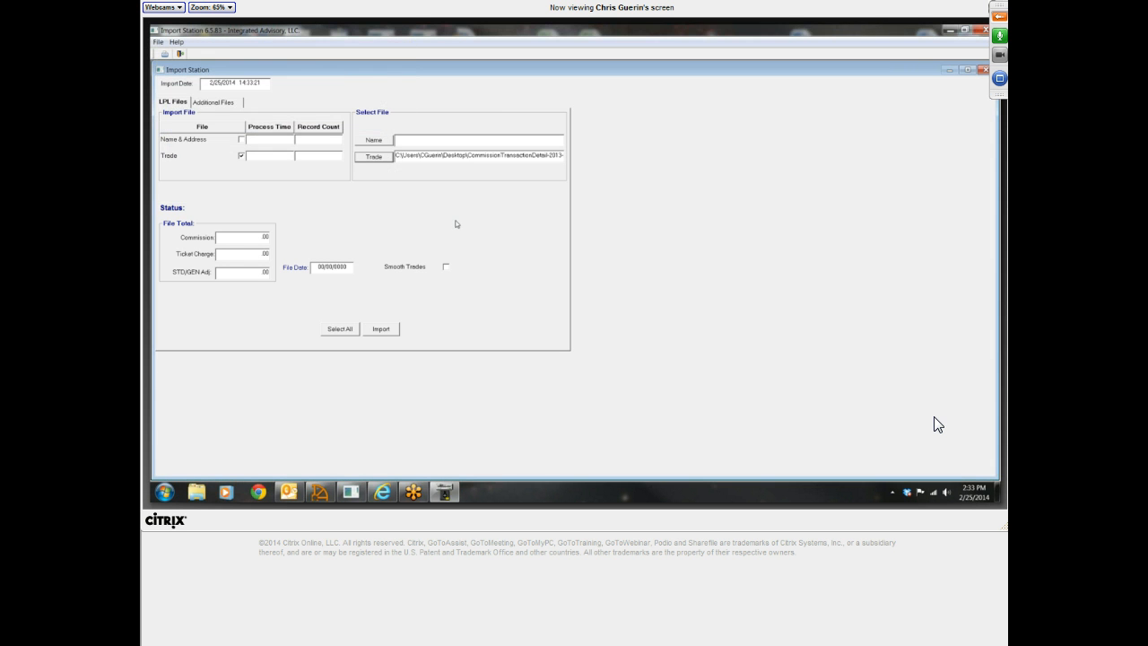
Switch to Securities ProStation and check commission period 1320's start, end and clearing firm dates in Commission Period Maintenance, closing it when done
click(321, 267)
click(351, 492)
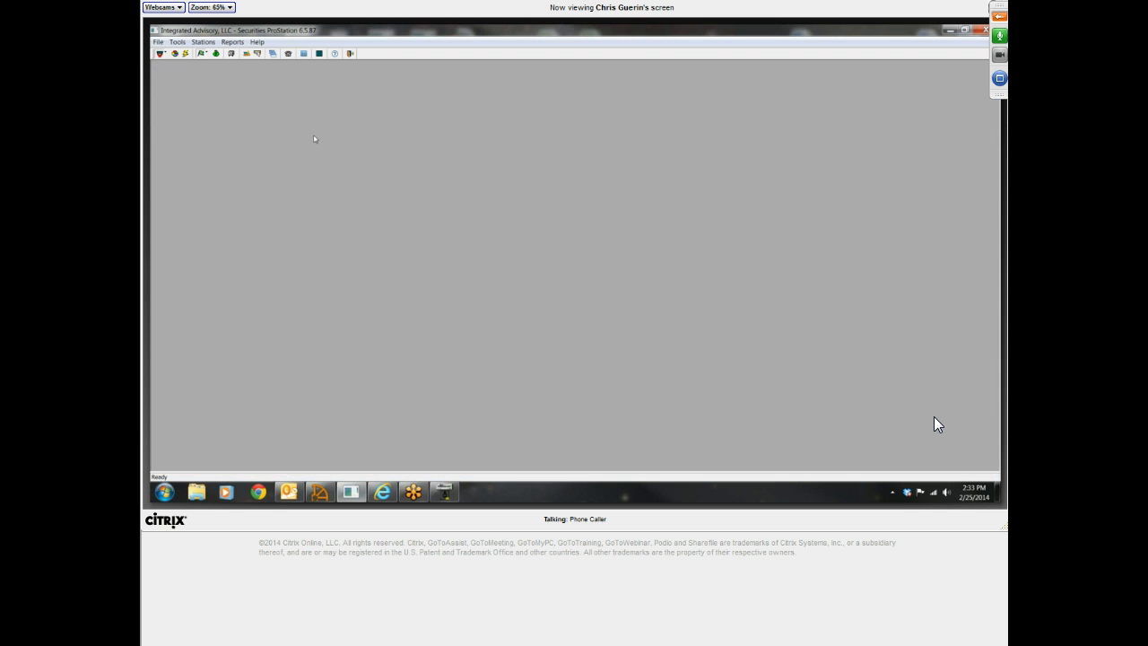
click(203, 42)
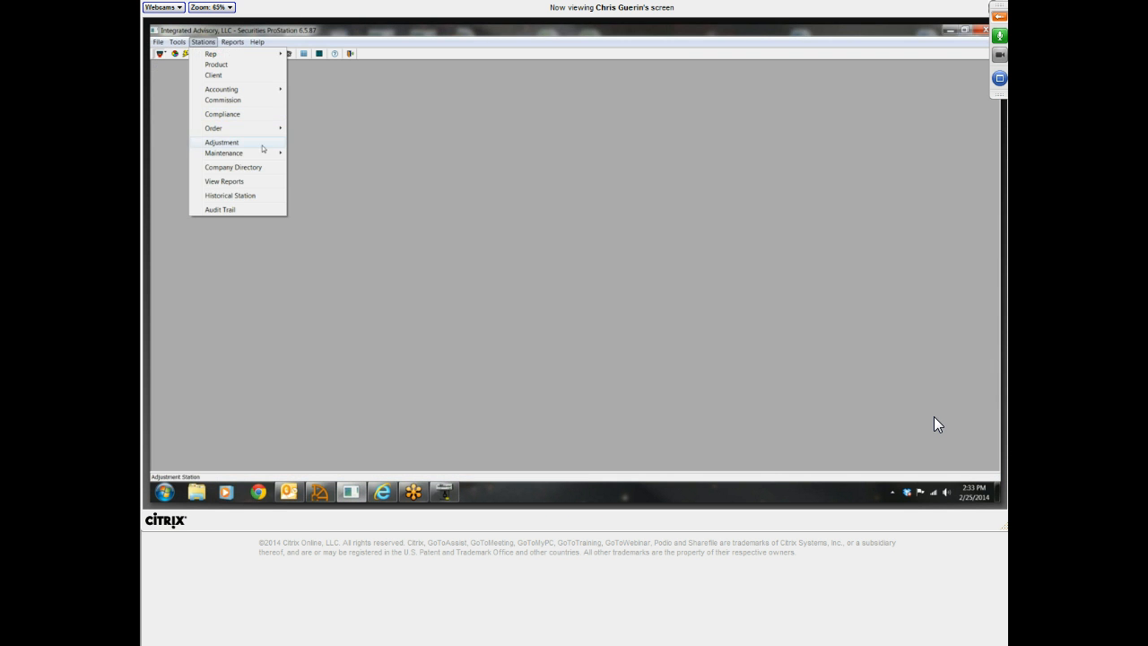
mouse_move(263, 153)
click(313, 153)
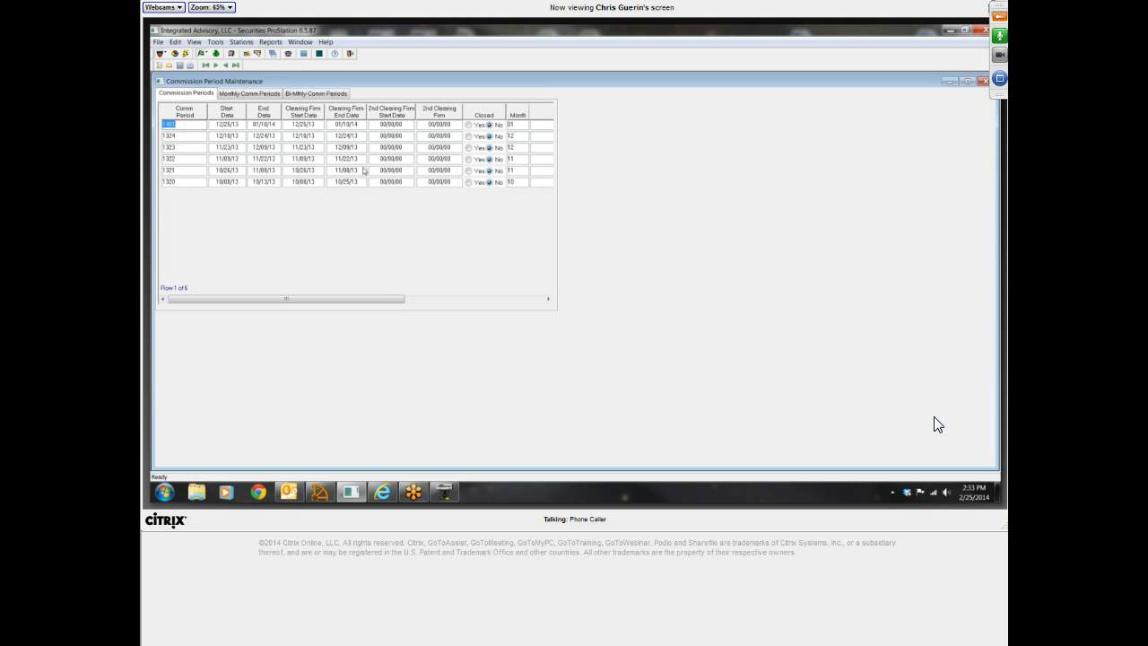
click(188, 184)
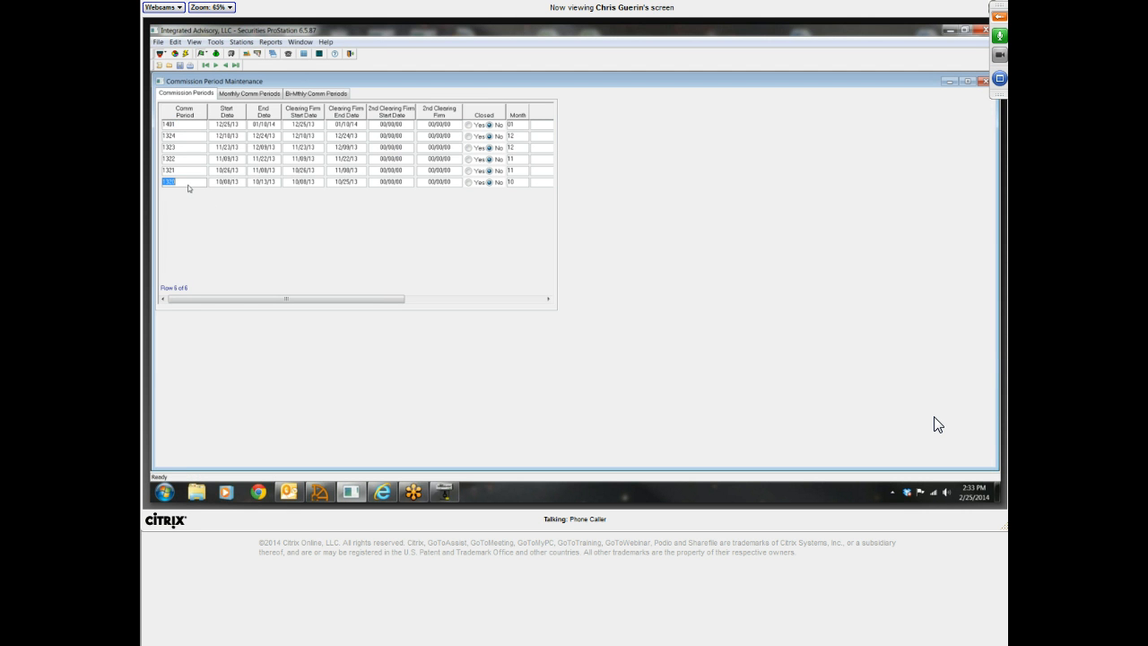
click(199, 124)
click(236, 184)
click(362, 183)
click(315, 183)
click(363, 182)
click(984, 81)
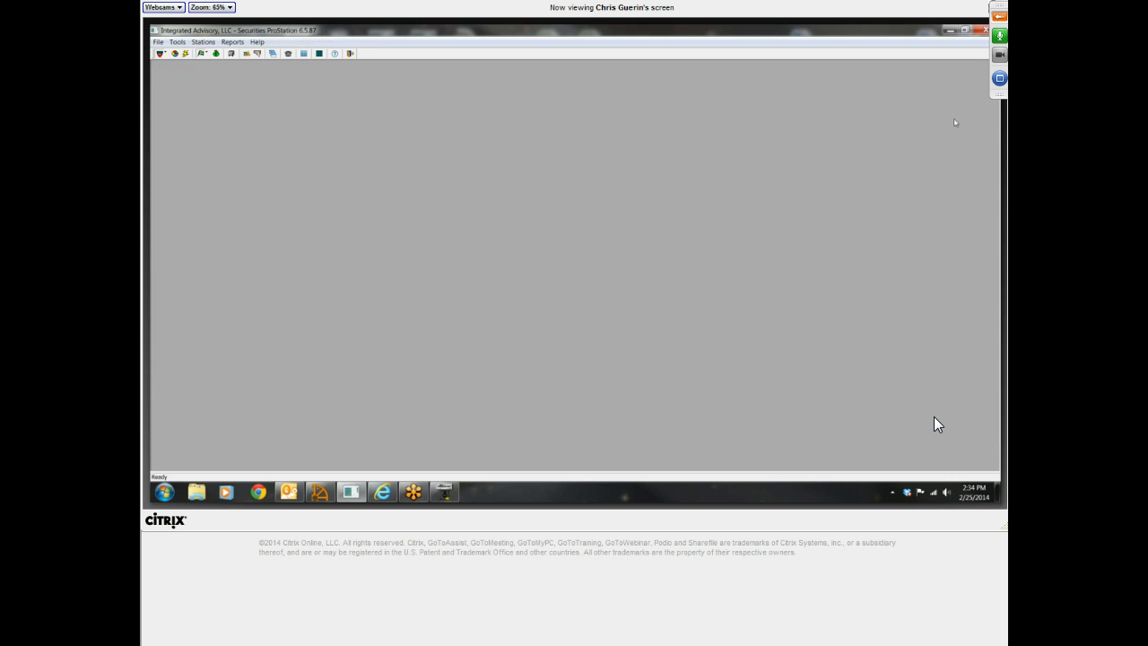
Switch back to Import Station, set the file date to 10/10/2013 and import the trade file with validation
click(443, 491)
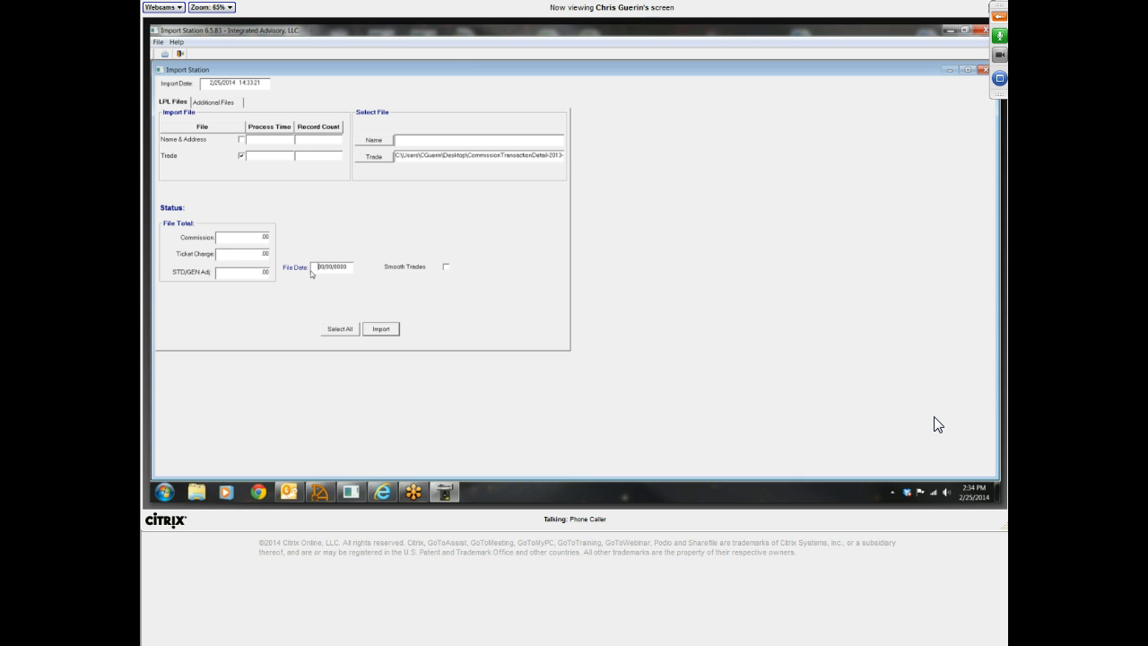
text(102013)
click(446, 268)
click(384, 329)
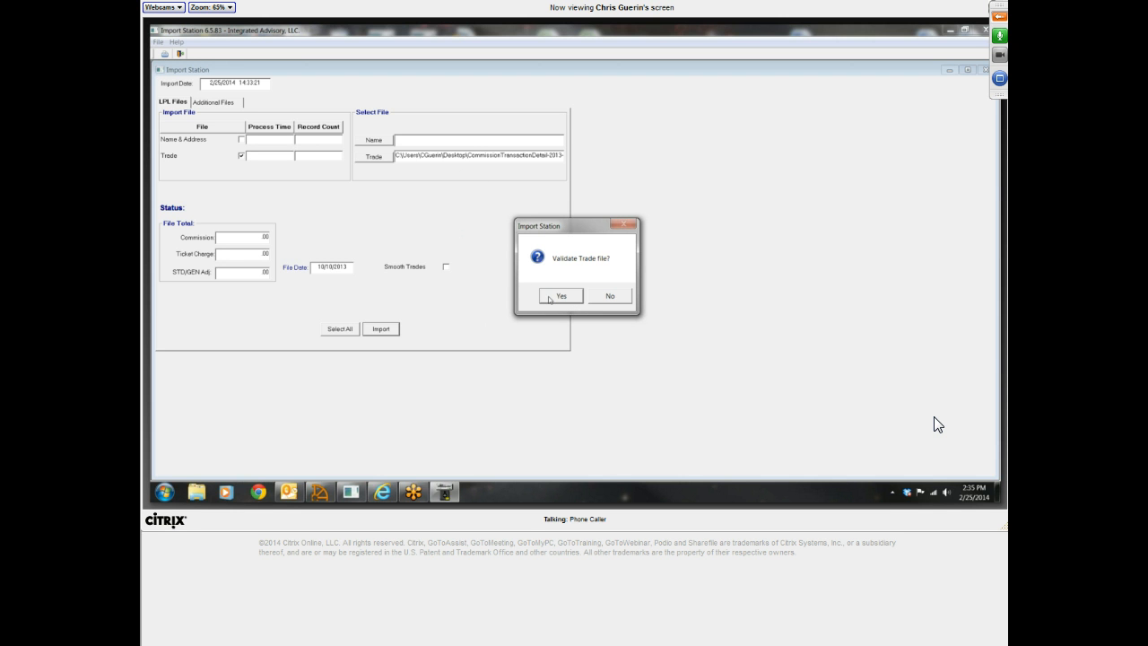
click(550, 298)
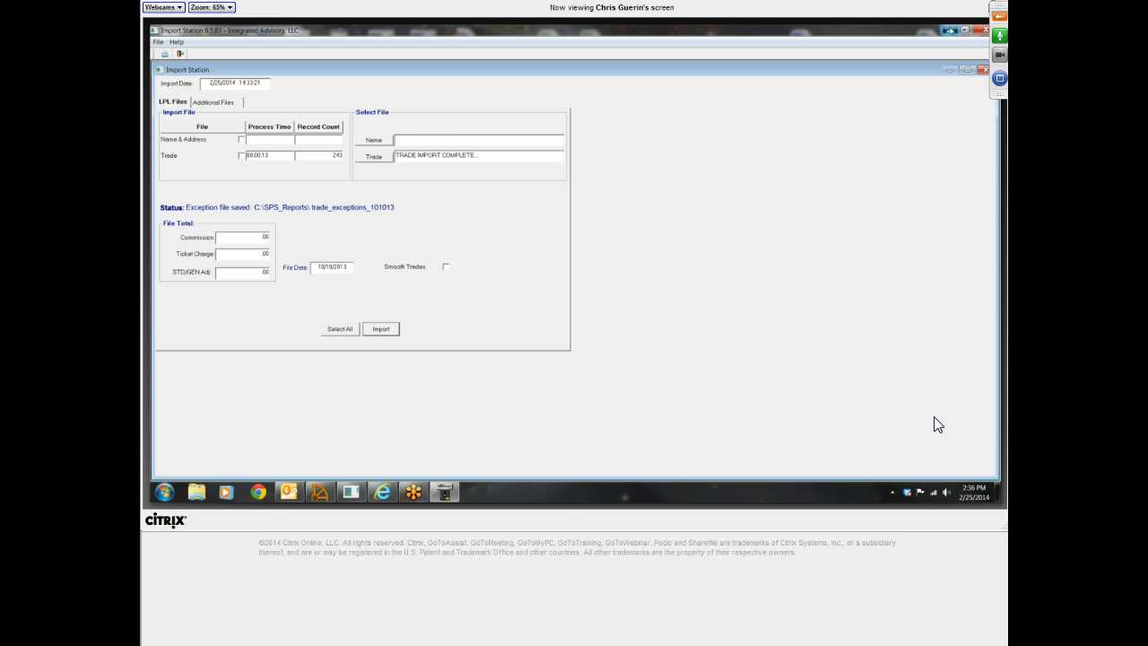
Minimize Import Station and open the trade_exceptions_101013 worksheet from the SPS_Reports folder on the C drive, enlarging it to fill the screen
click(949, 29)
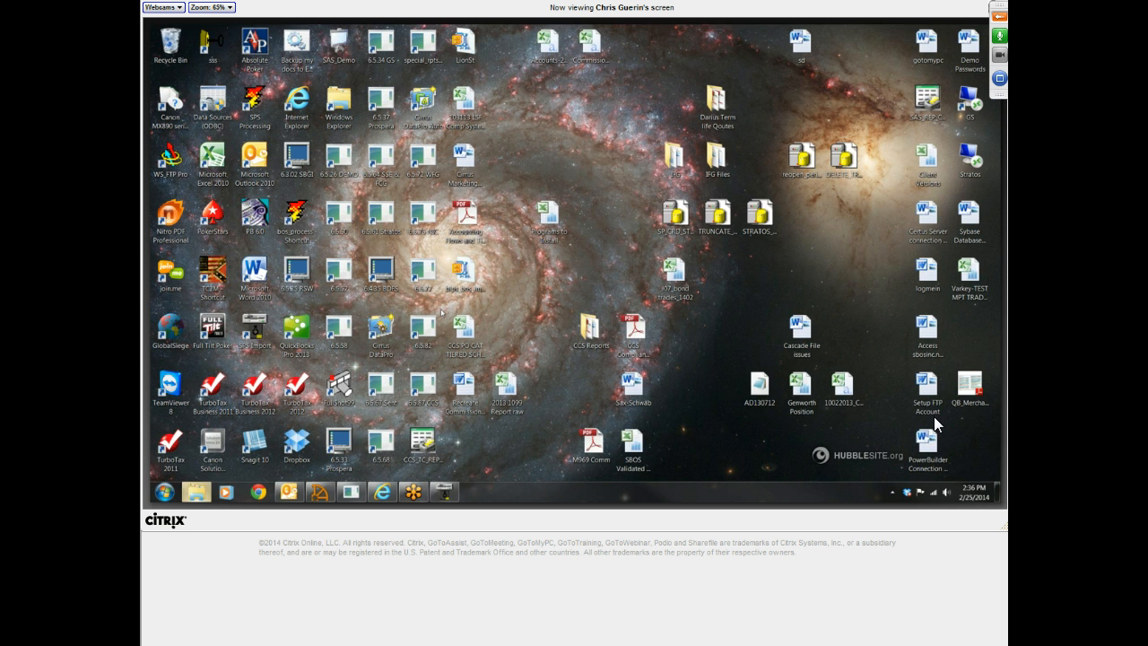
click(196, 492)
click(191, 274)
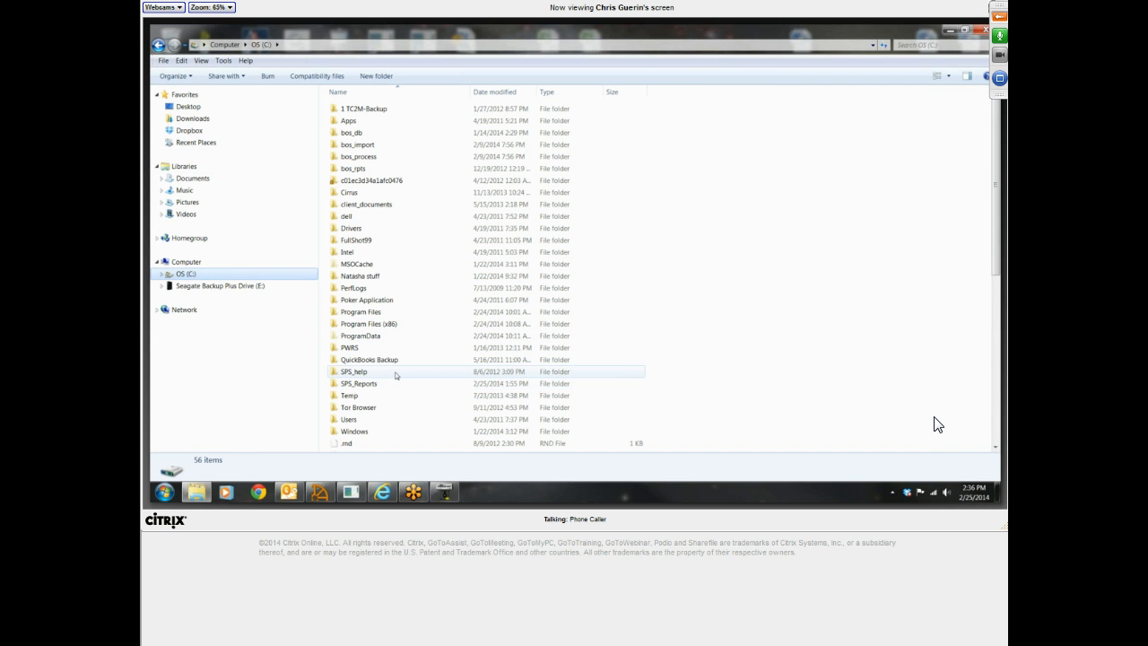
double_click(395, 384)
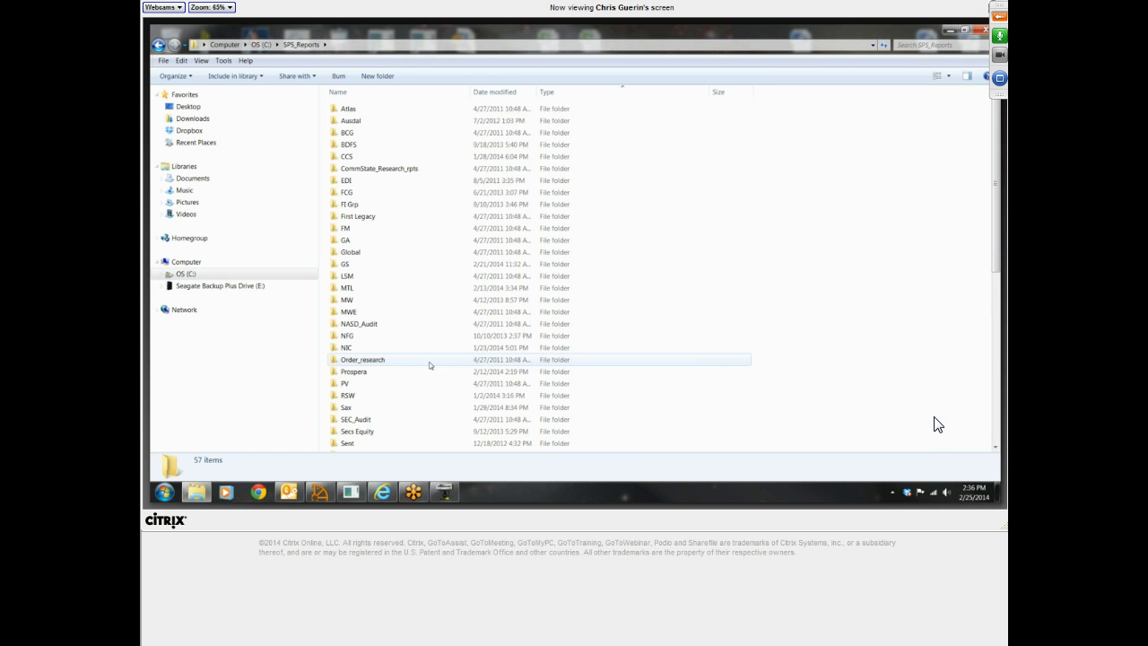
scroll(430, 366, down, 9)
scroll(429, 361, down, 5)
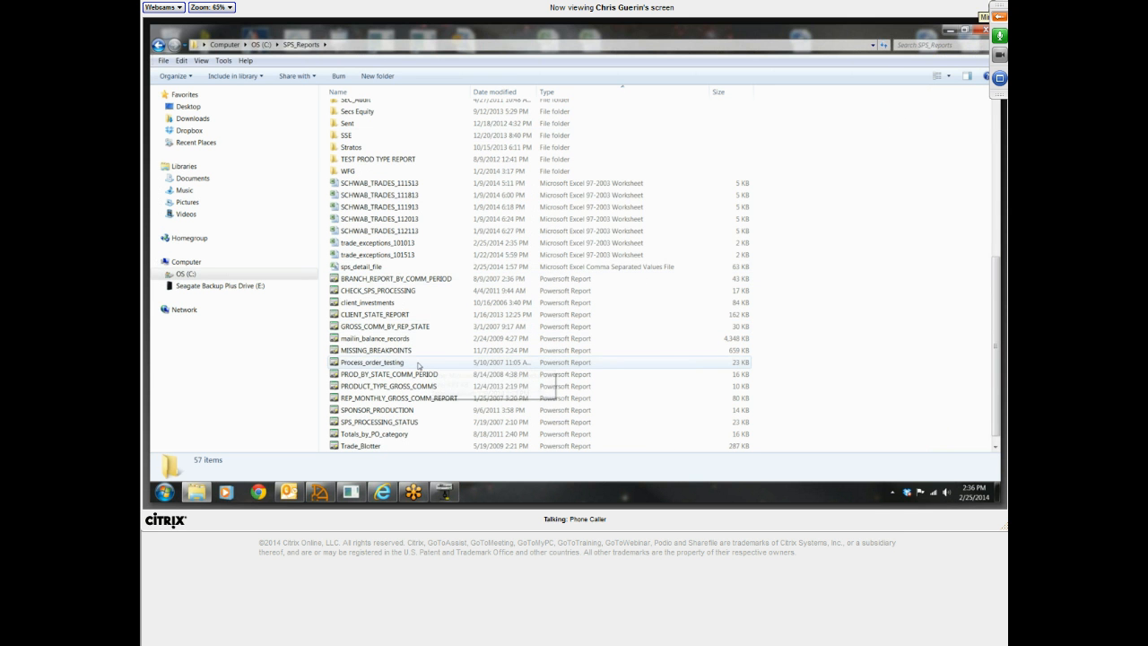
click(999, 16)
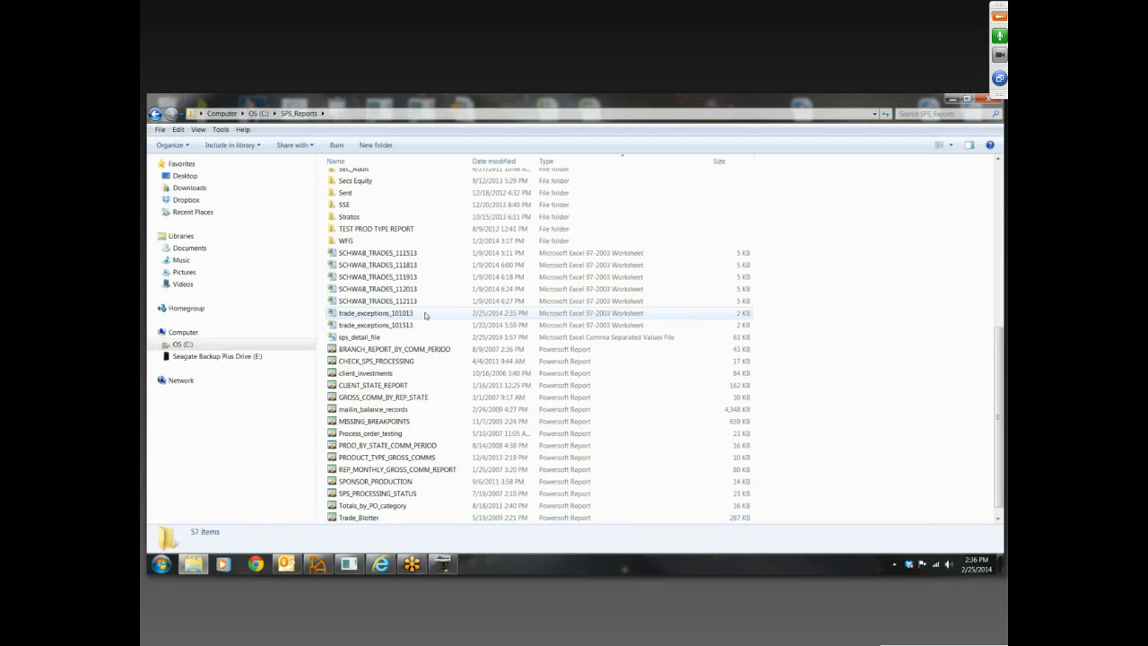
double_click(427, 314)
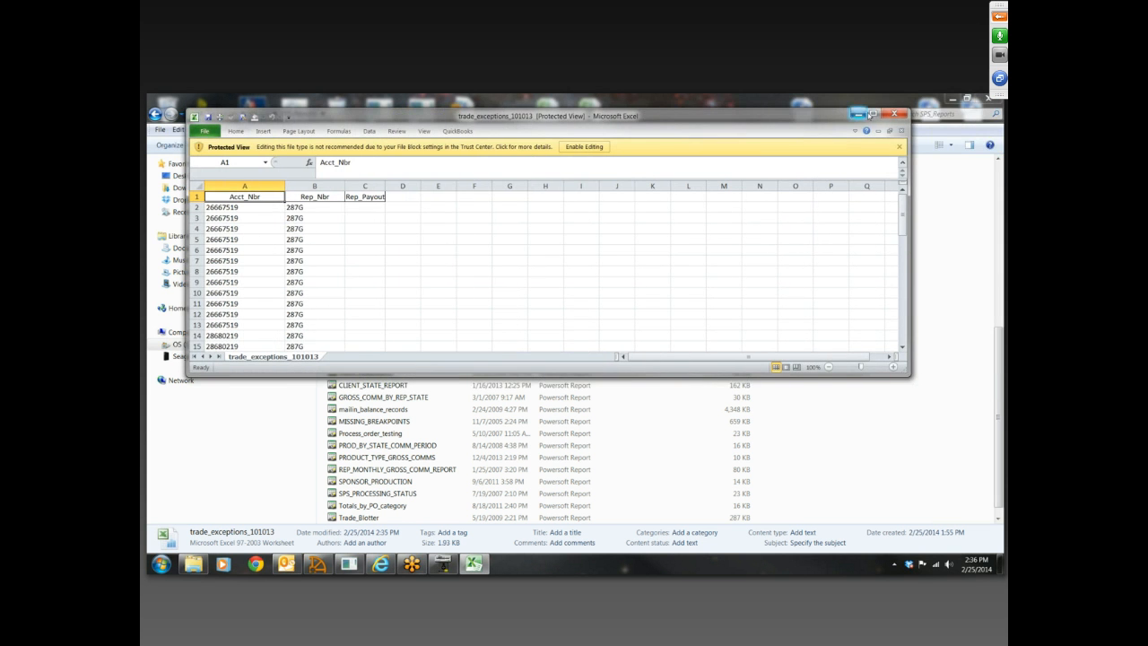
click(871, 114)
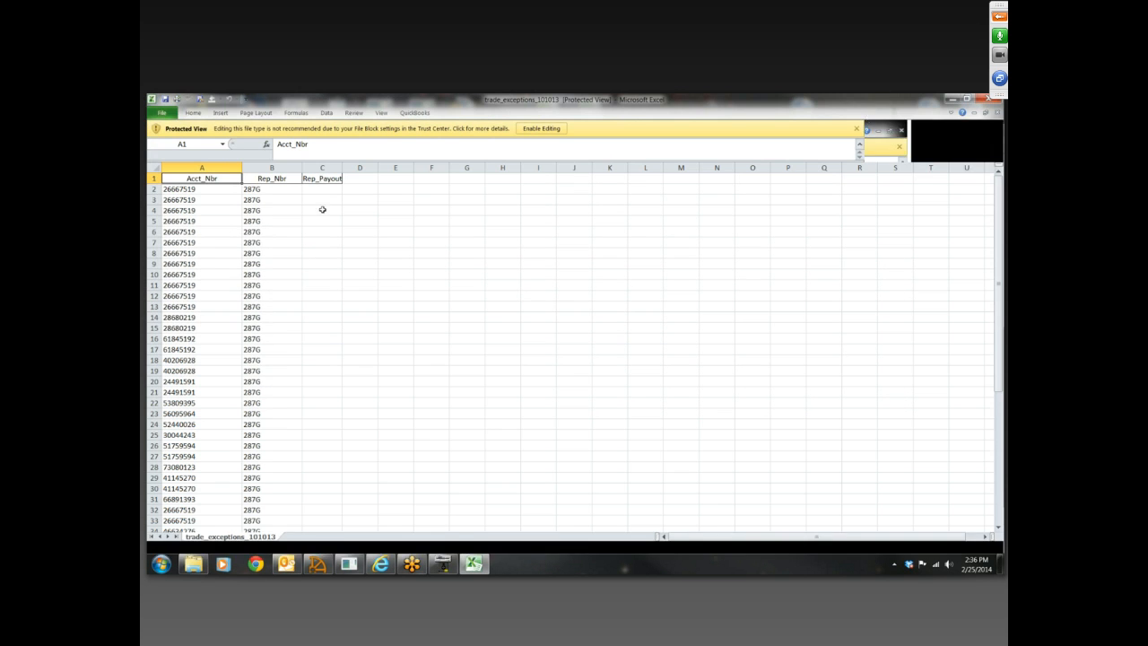
Examine the account numbers and rep numbers listed in the trade exceptions worksheet, closing the file and its folder when done
click(209, 190)
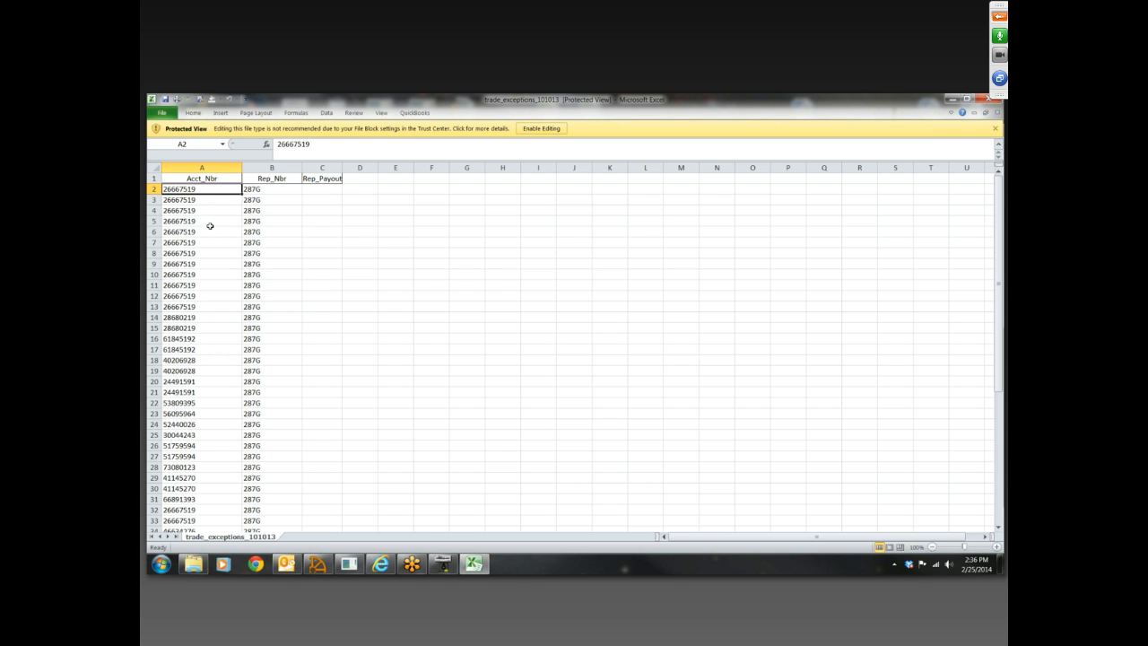
click(281, 188)
click(209, 189)
drag(213, 191, 219, 332)
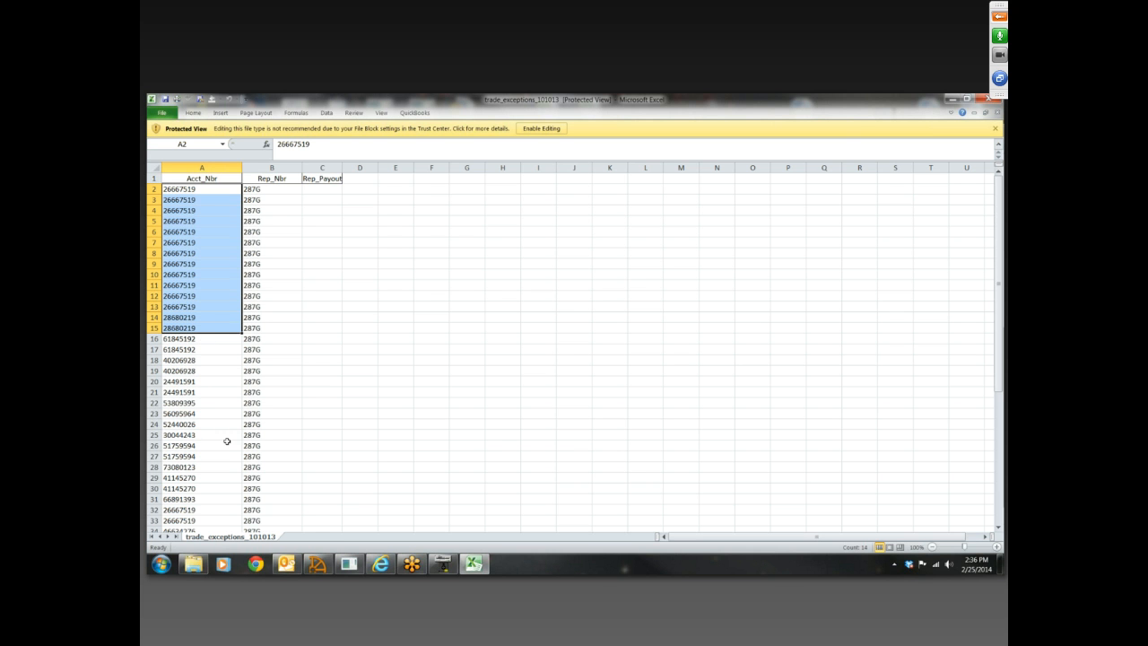
click(285, 190)
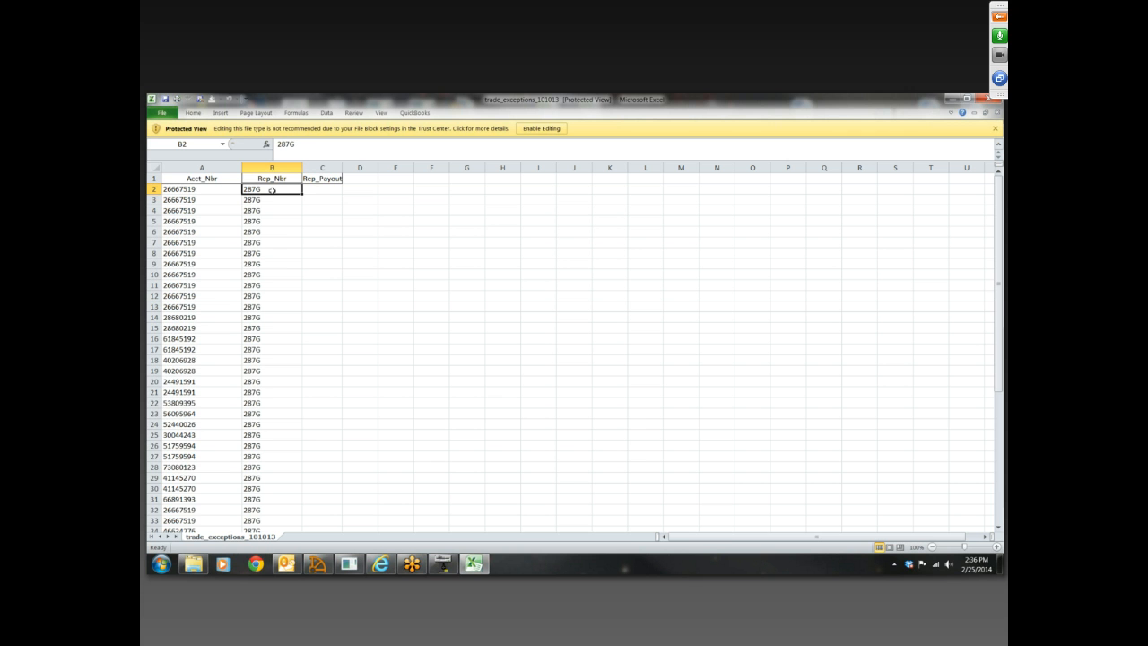
click(282, 201)
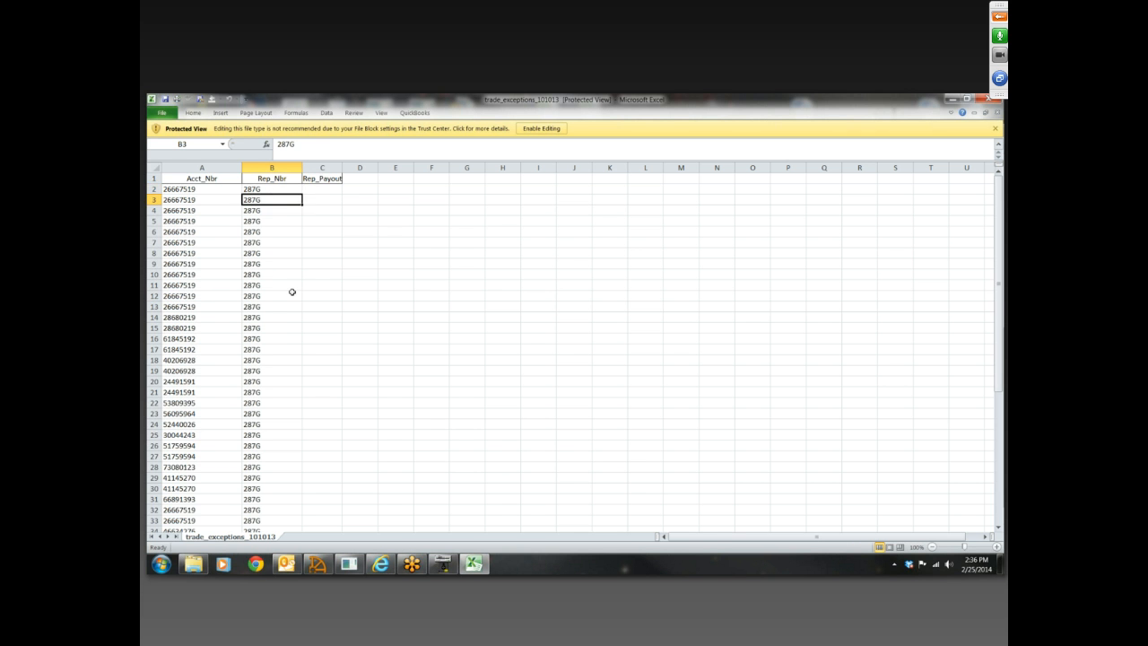
scroll(292, 290, down, 10)
scroll(293, 305, up, 10)
click(281, 190)
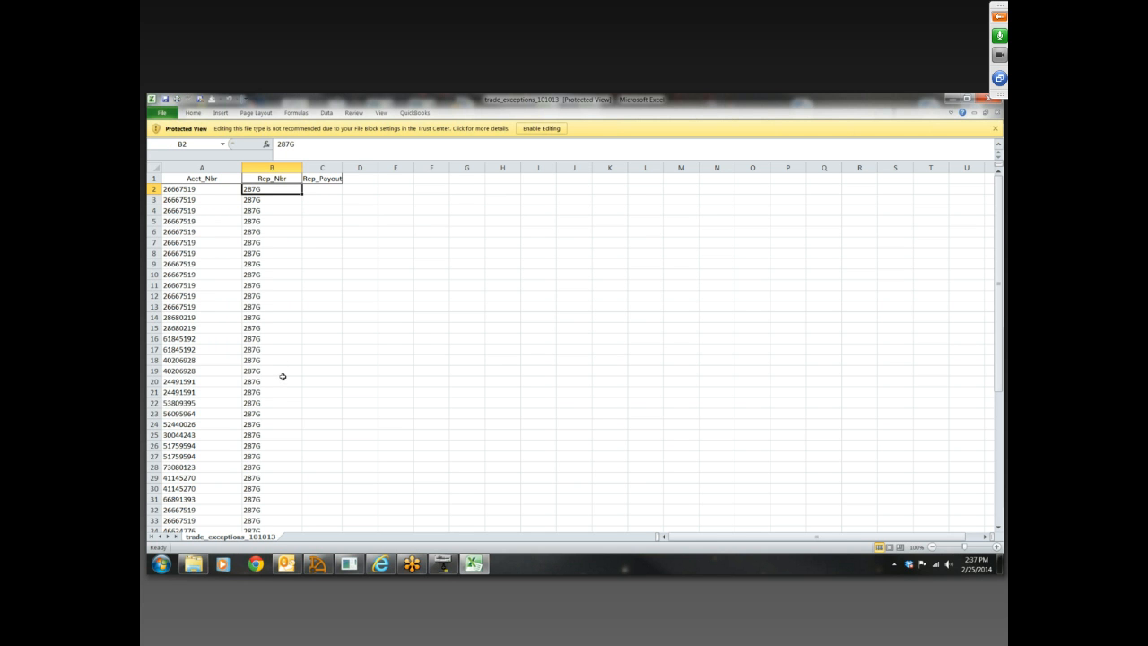
click(224, 191)
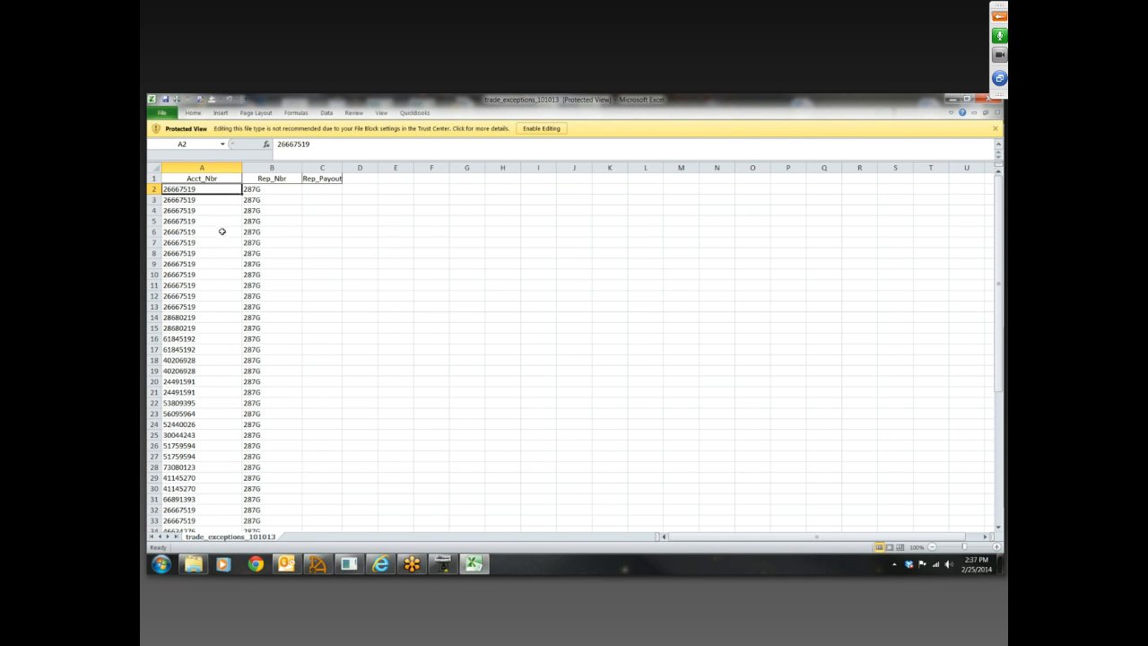
click(221, 198)
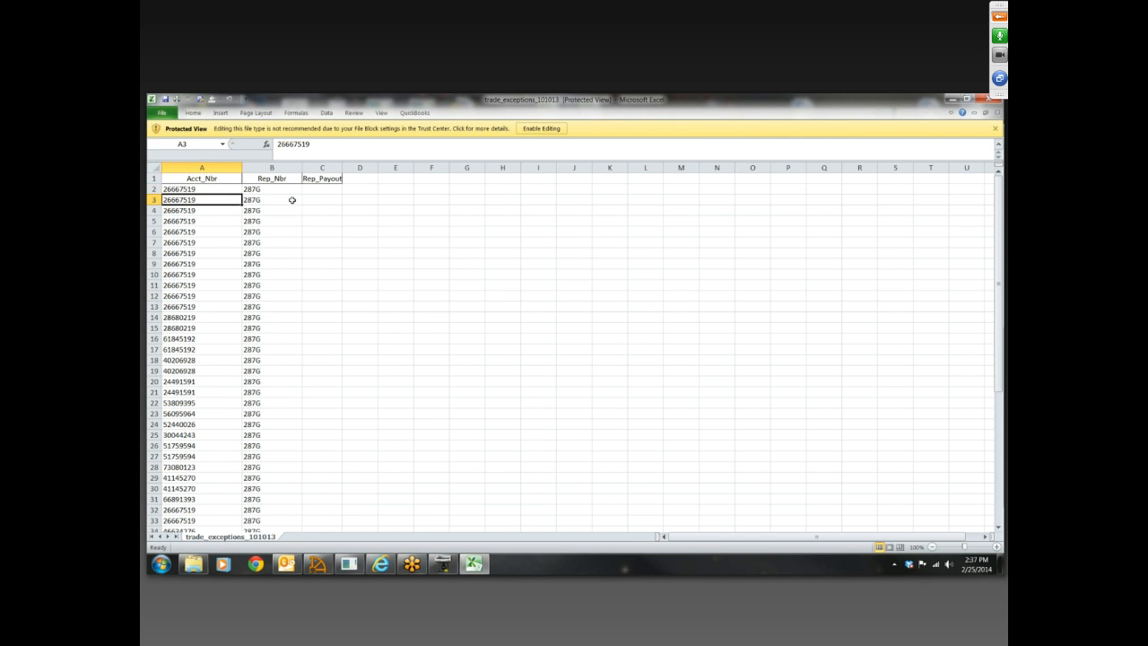
click(292, 199)
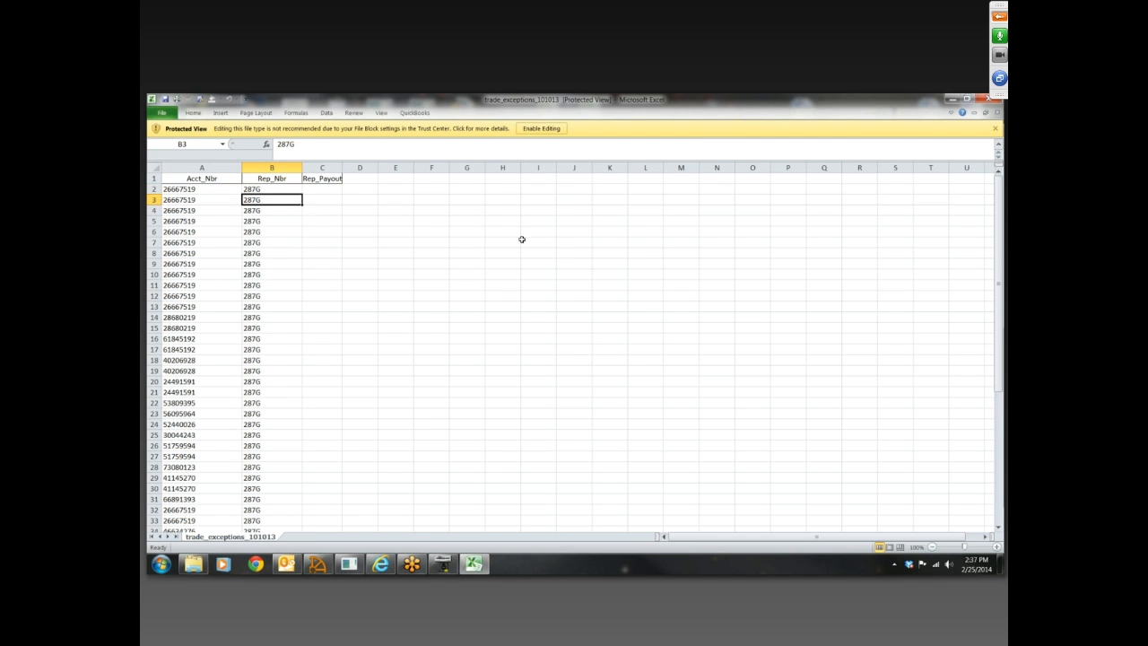
click(283, 188)
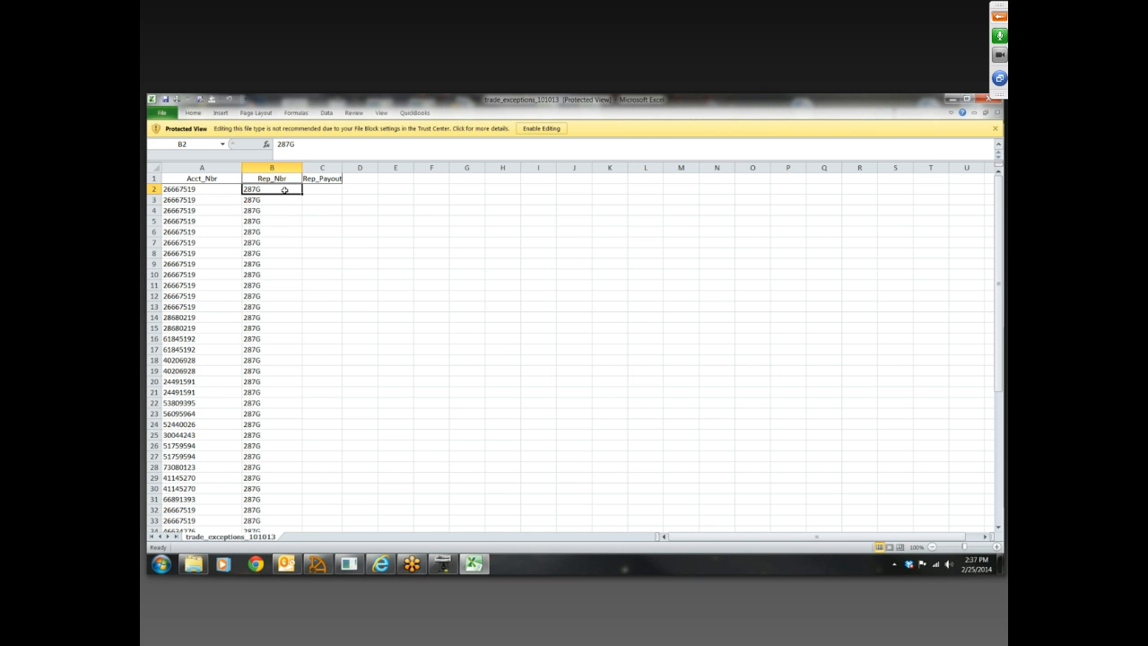
click(283, 252)
scroll(283, 253, down, 10)
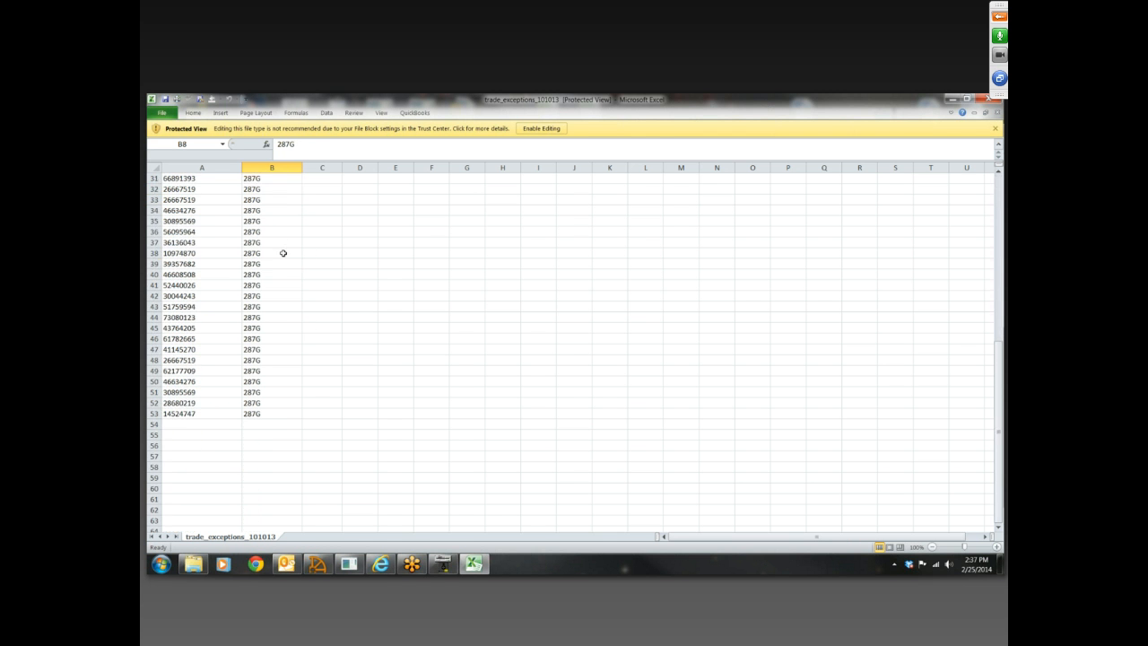
scroll(283, 253, up, 10)
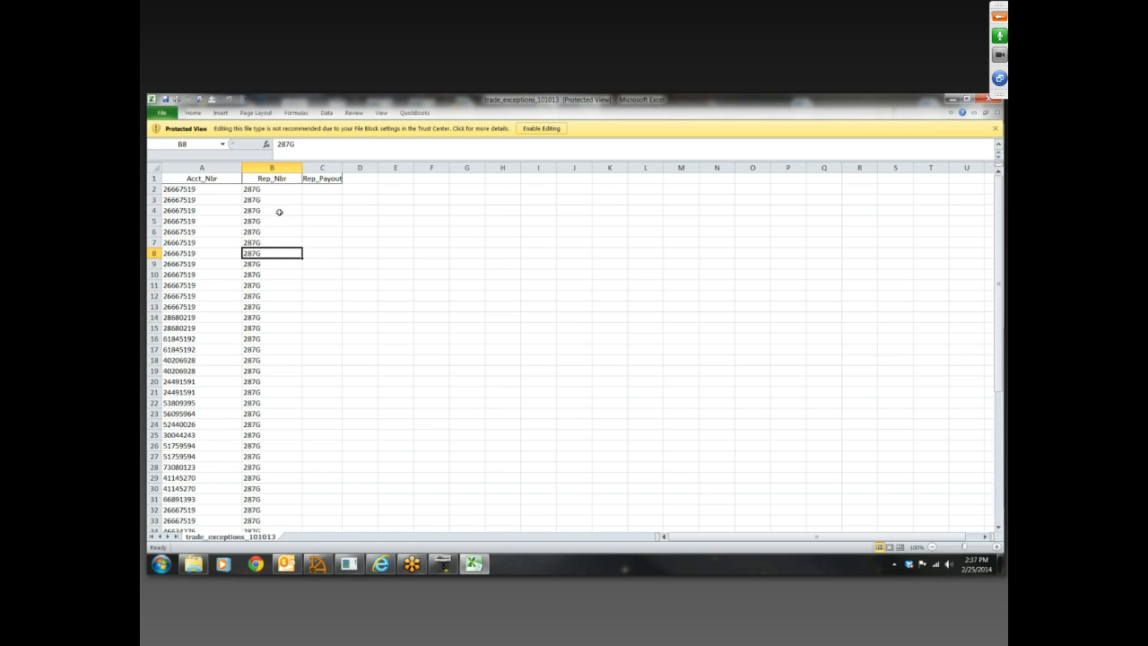
click(278, 220)
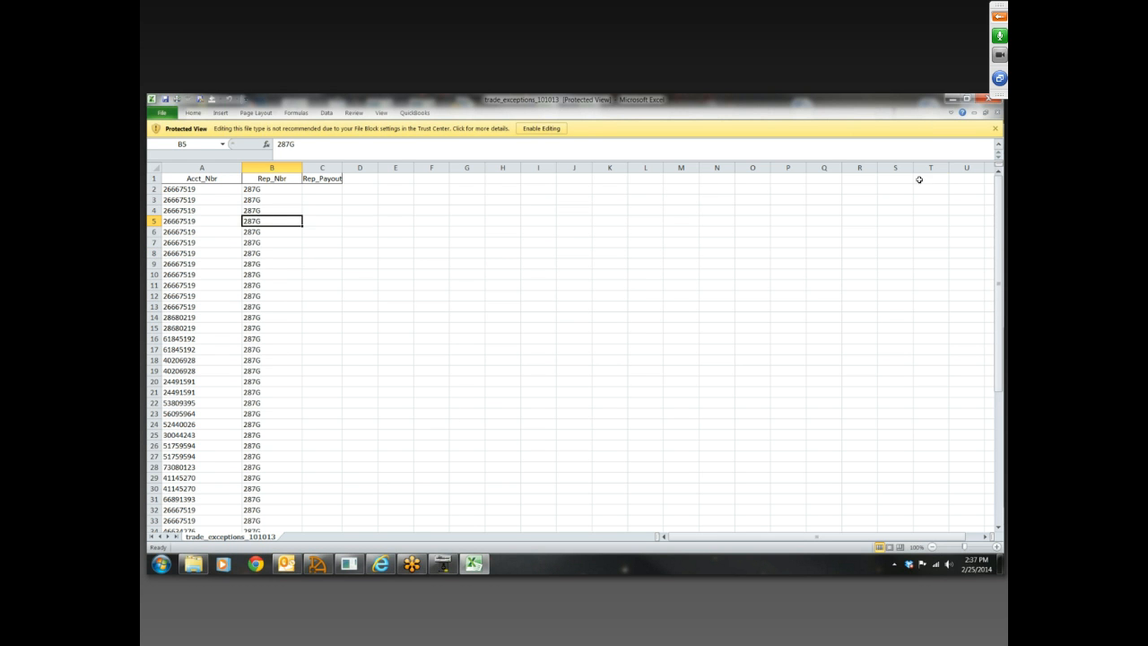
click(987, 100)
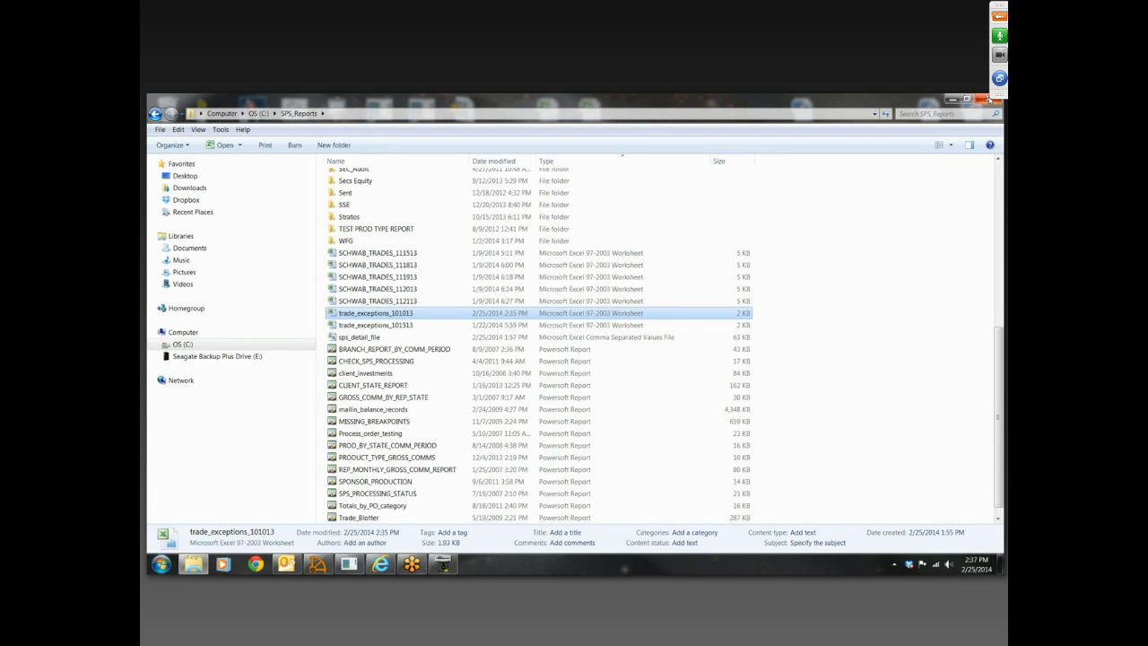
click(986, 99)
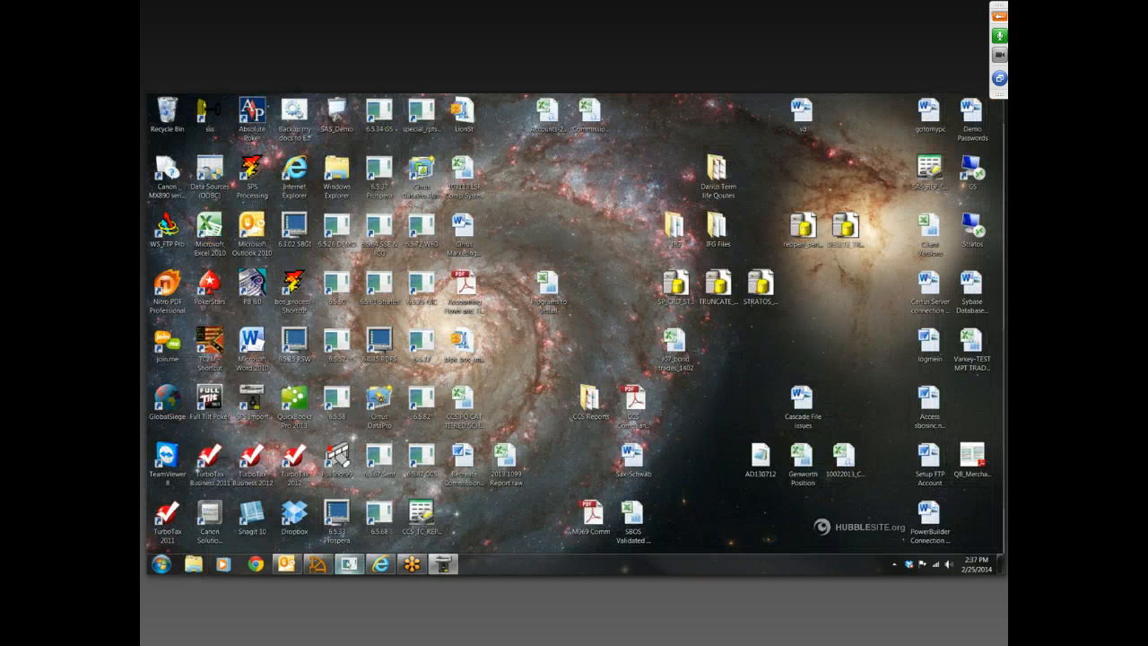
Switch to Securities ProStation and close the House rep's record in Rep Station
click(349, 563)
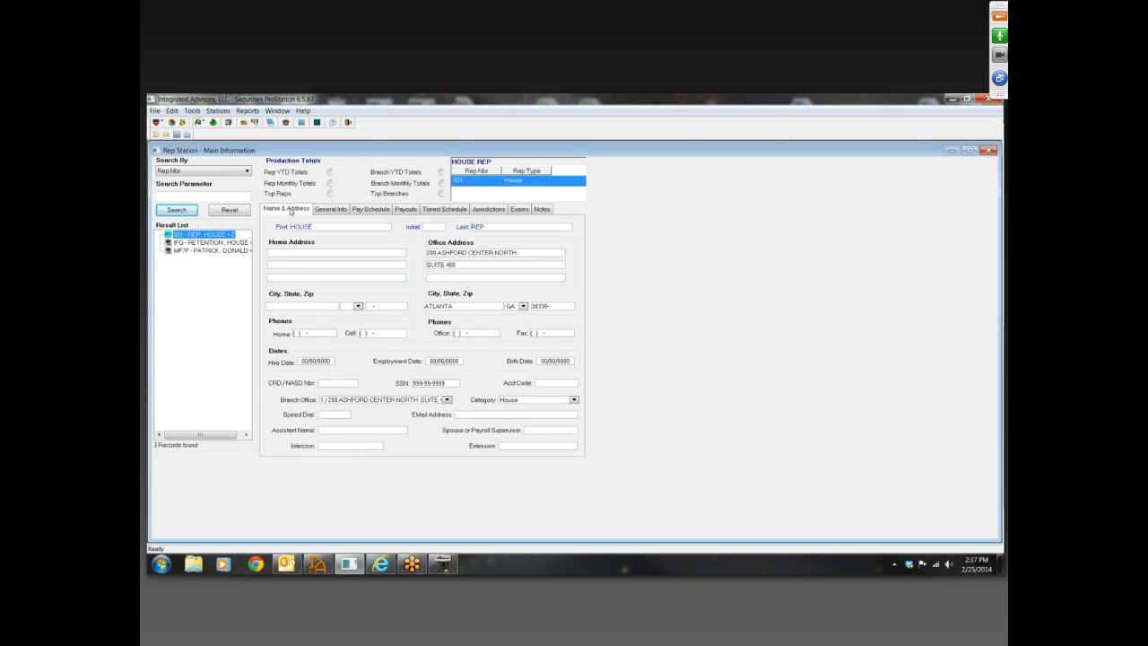
click(292, 211)
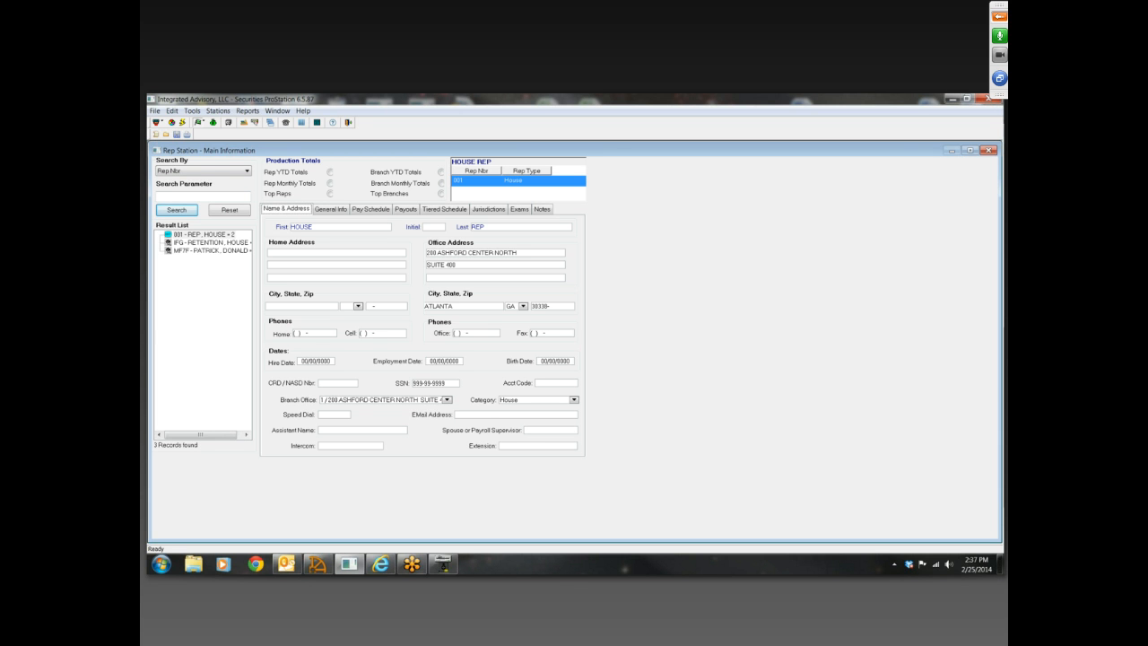
click(989, 150)
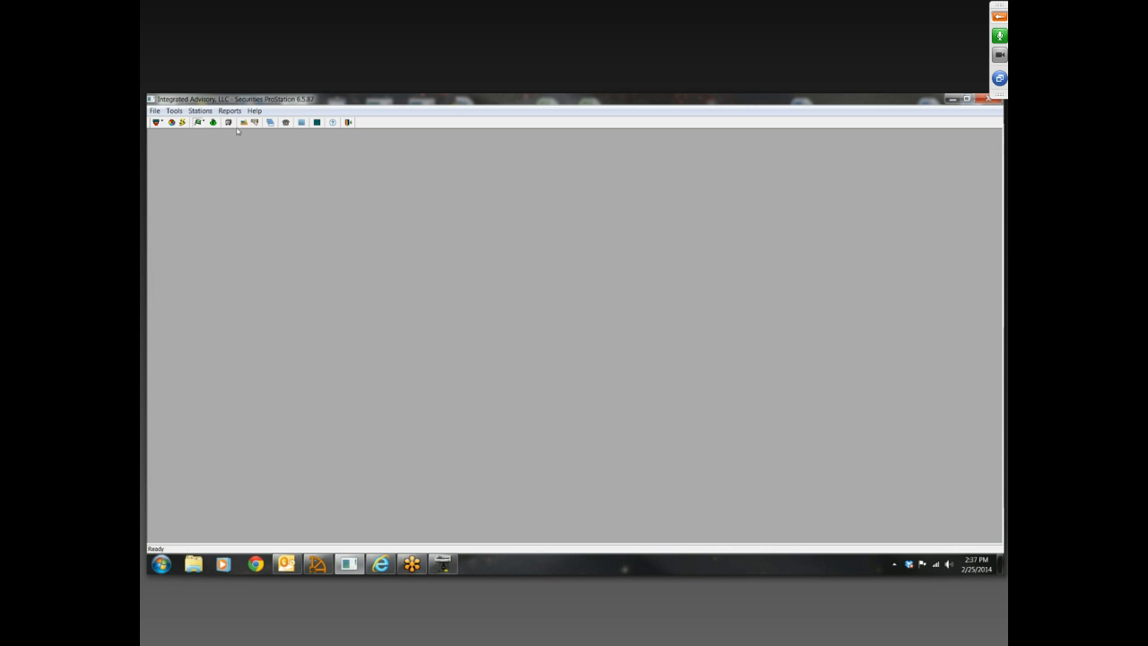
Start a new rep with Rep Nbr TEST and set the rep category, rep code and rep type to Regular
click(164, 122)
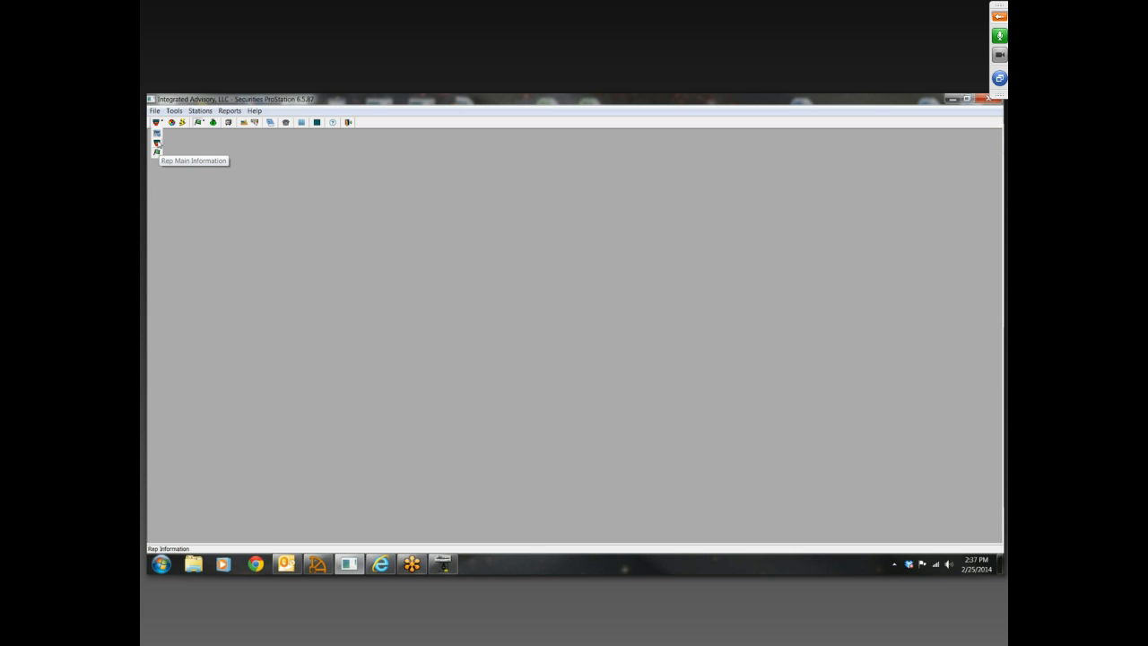
click(158, 143)
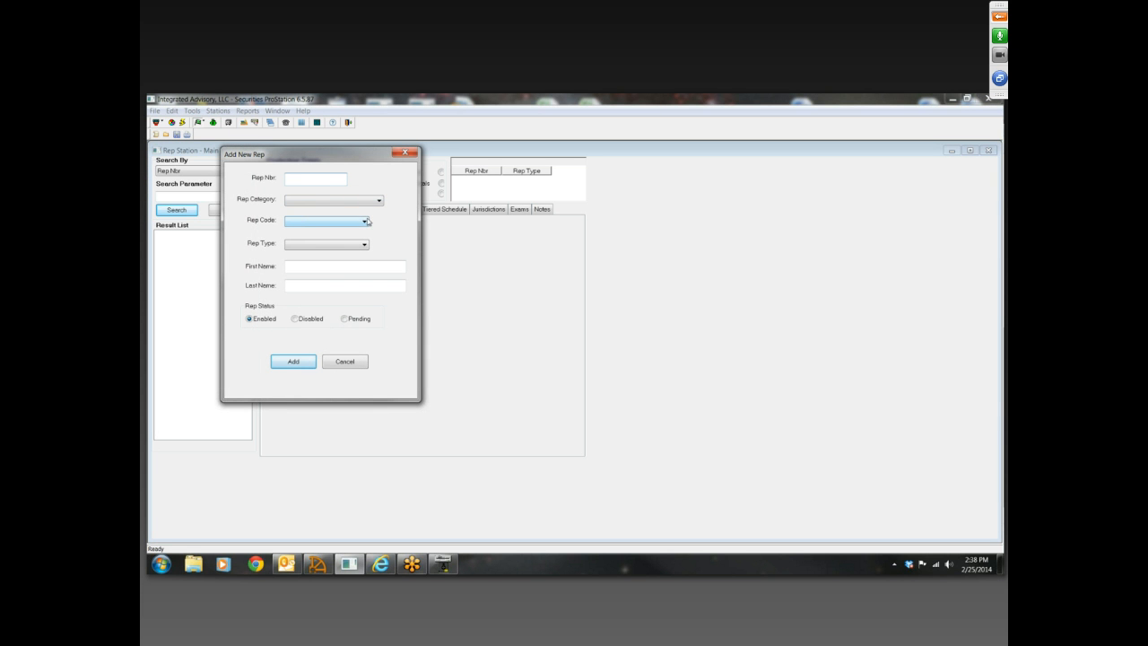
text(TEST)
click(378, 202)
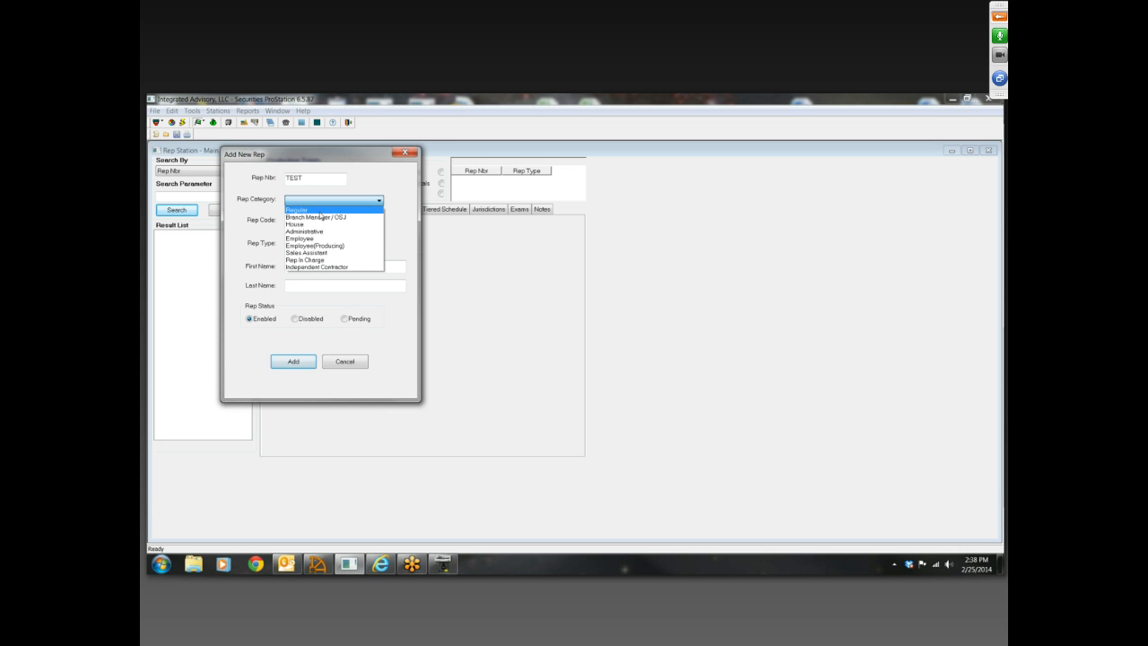
click(320, 213)
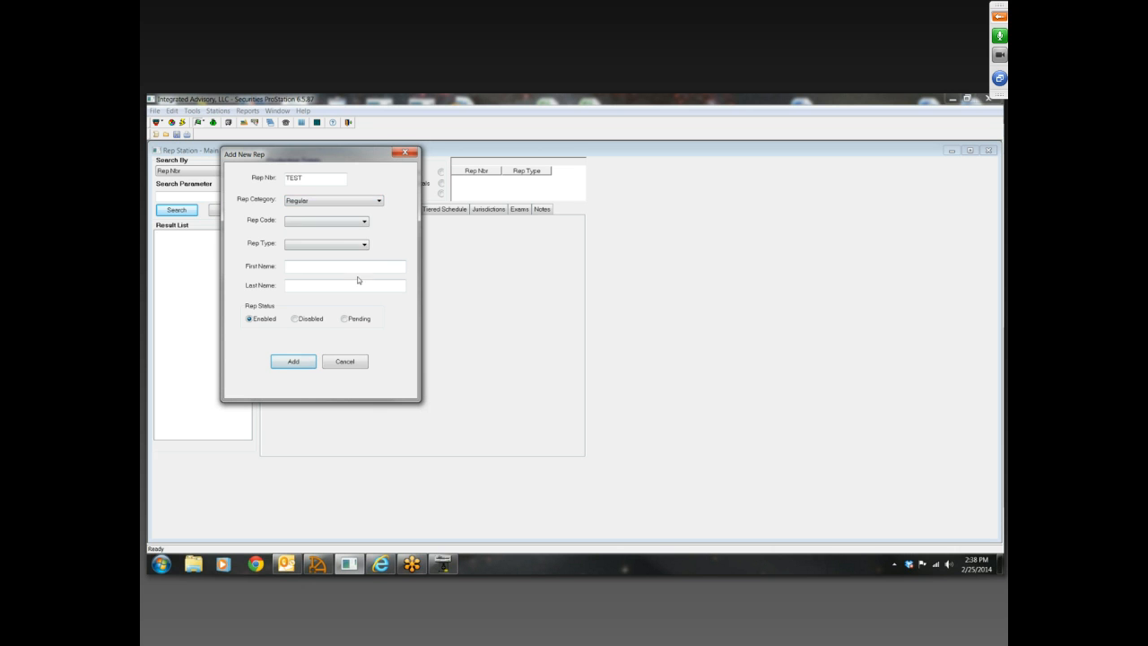
click(365, 223)
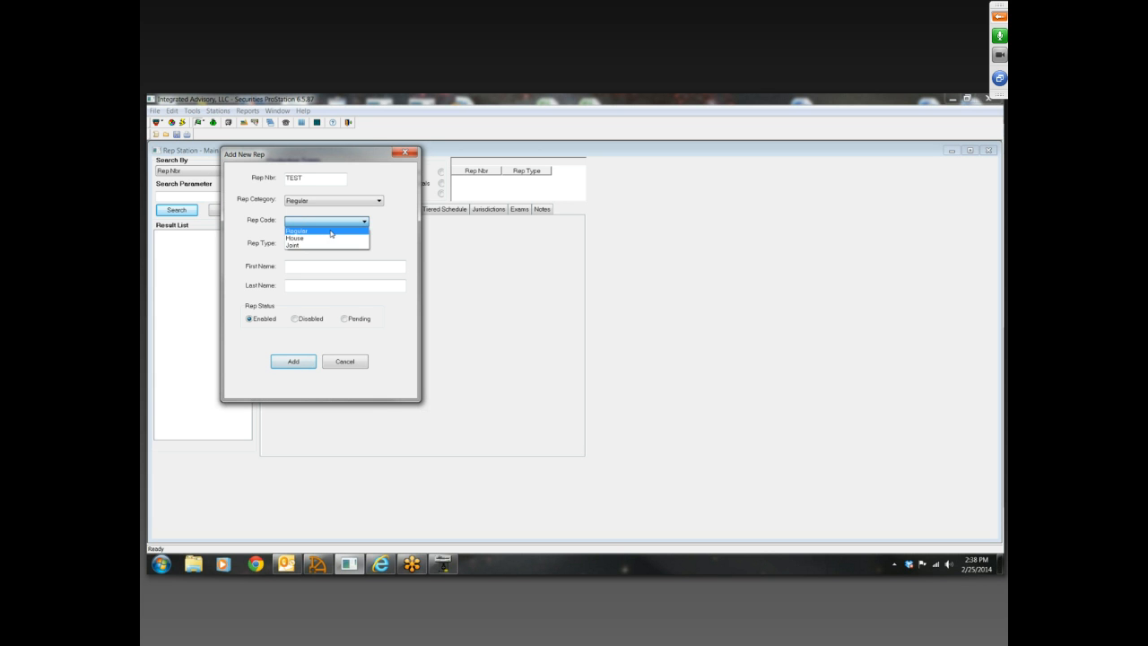
click(331, 231)
click(364, 246)
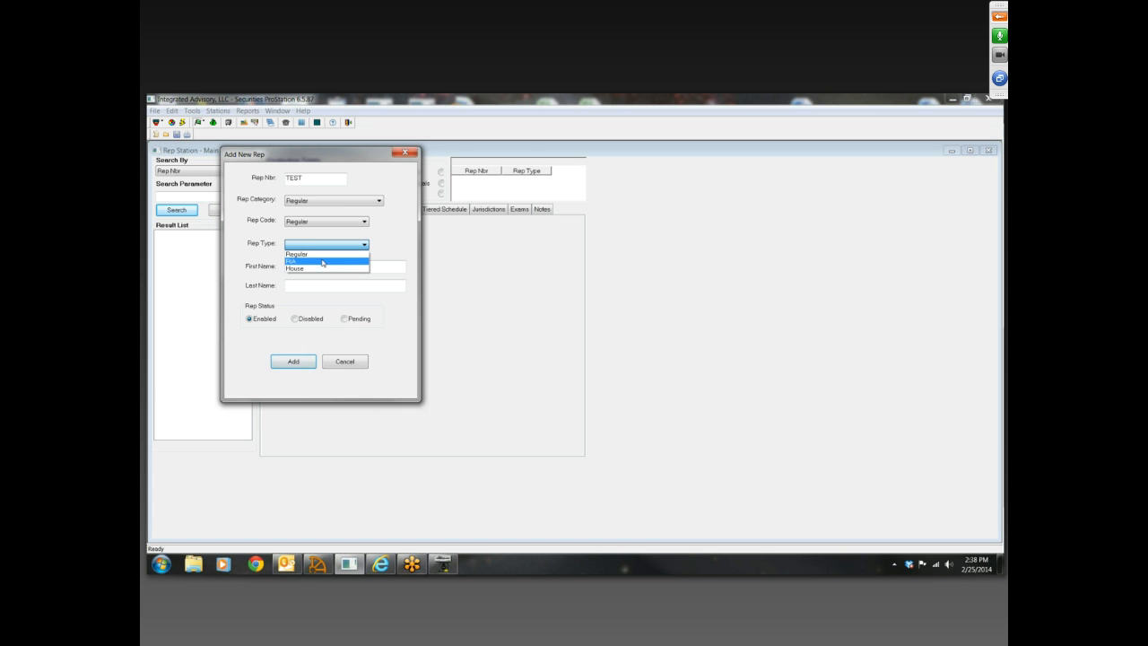
click(325, 255)
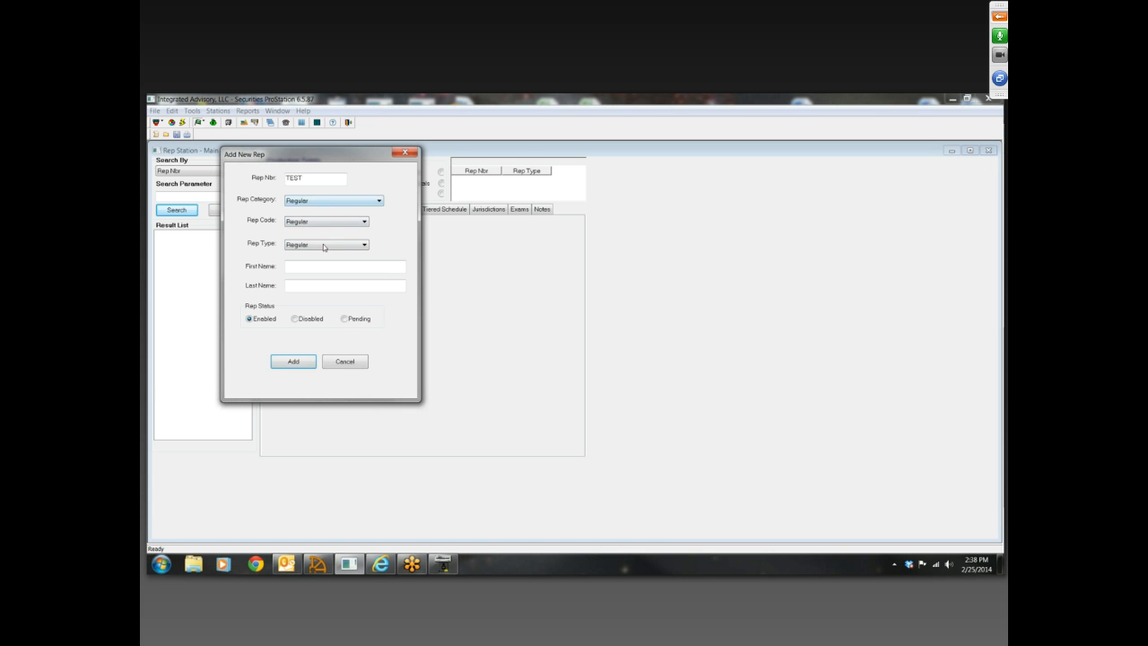
Enter the new rep's first and last name, add the enabled rep and answer that the OSJ manager is already set up
click(319, 266)
key(Tab)
click(296, 361)
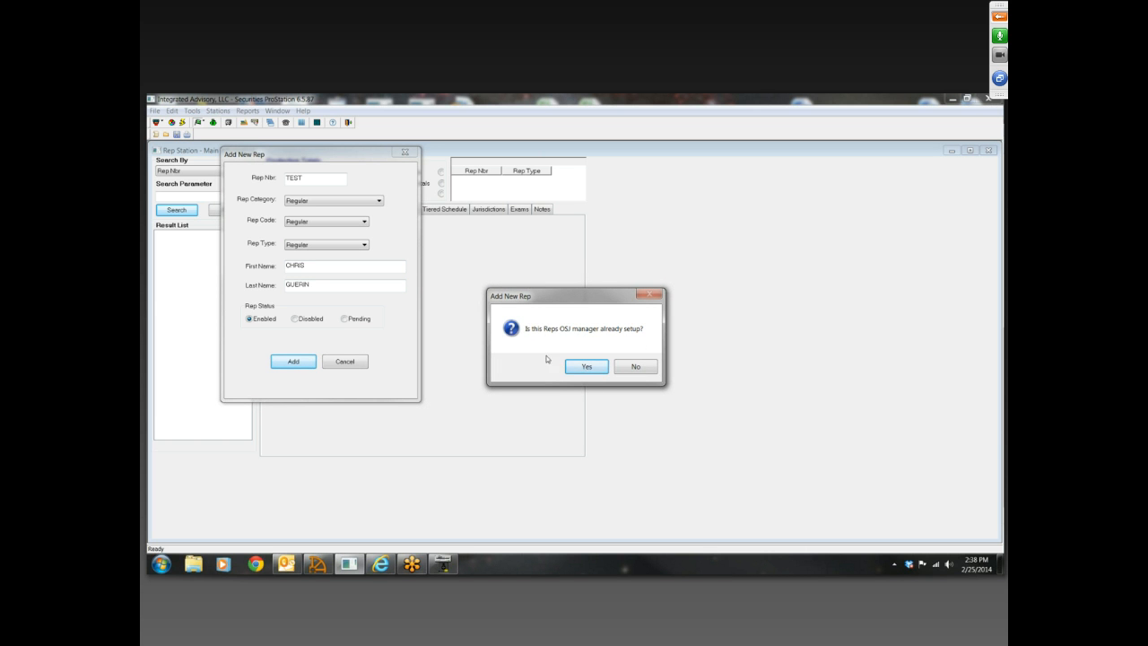
click(584, 367)
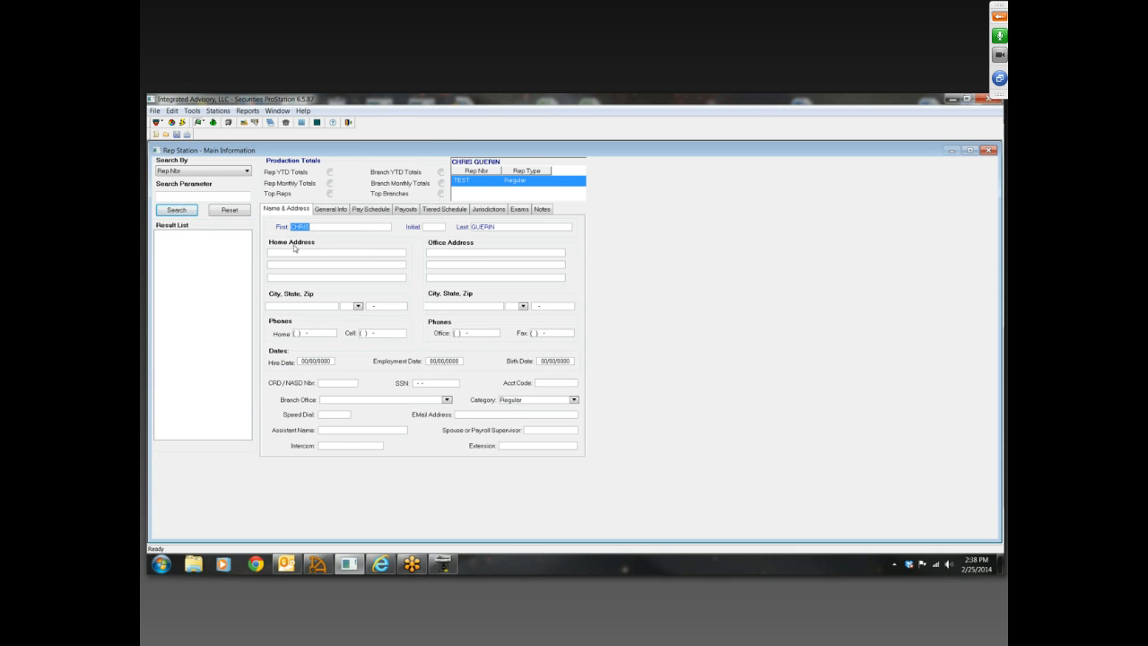
Assign rep TEST to the Home Office branch, branch office 1, in the name and address details
click(294, 252)
click(447, 400)
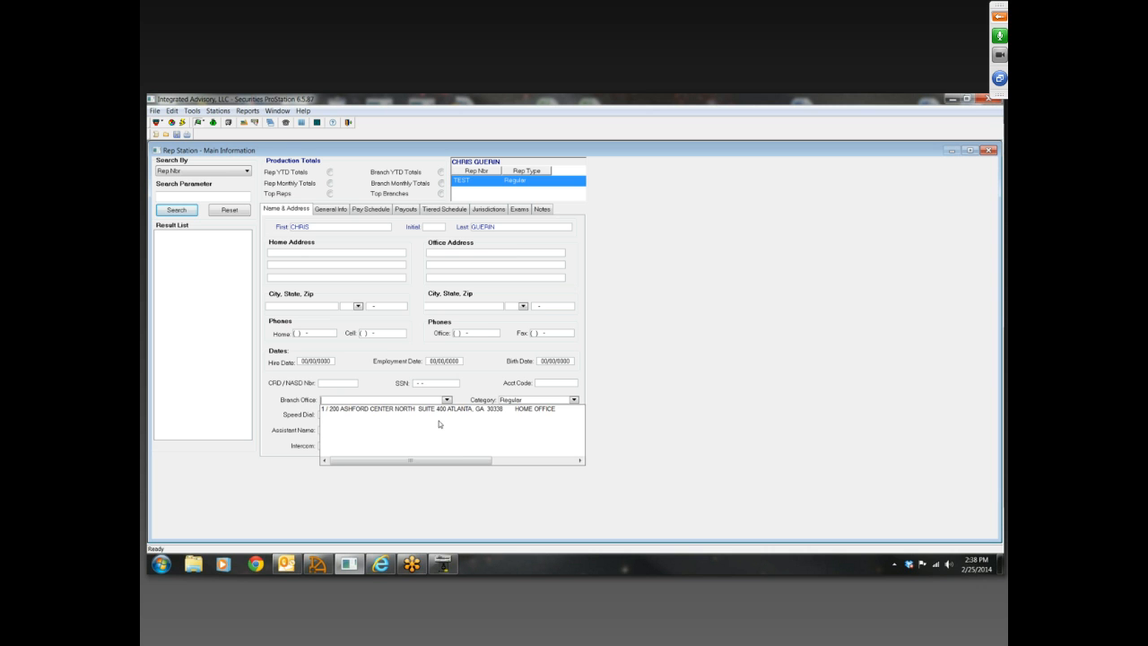
click(446, 416)
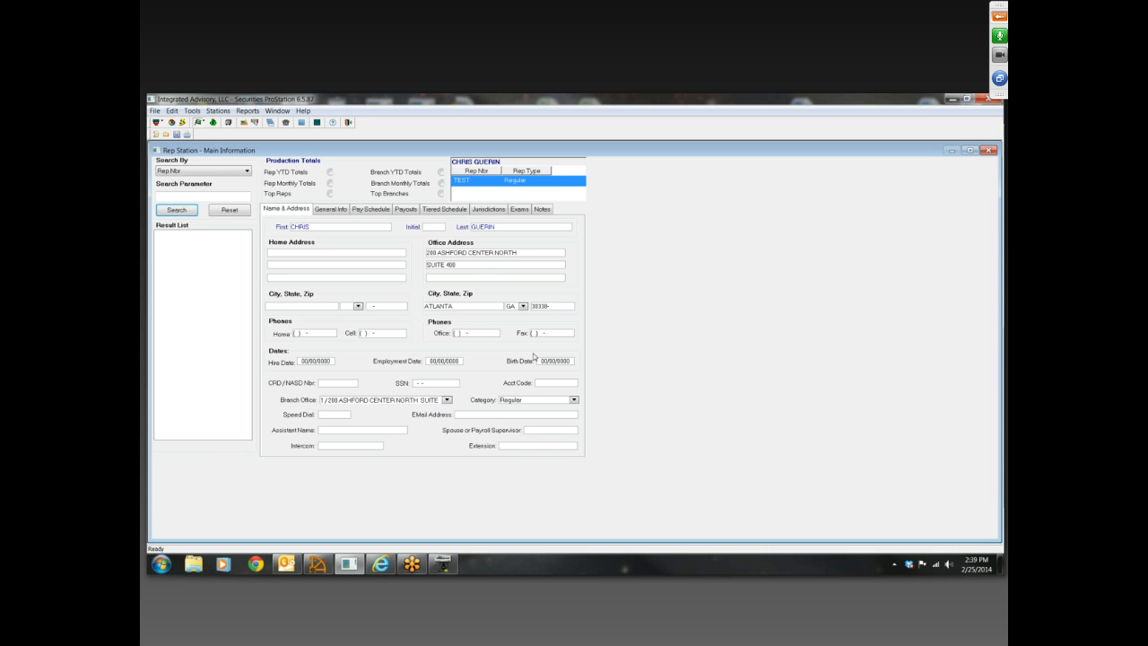
Set the rep's hire date to 01/01/2013, enter the Social Security number and save the name and address details
click(306, 360)
key(Tab)
key(Tab)
text(111-11-1111)
click(177, 134)
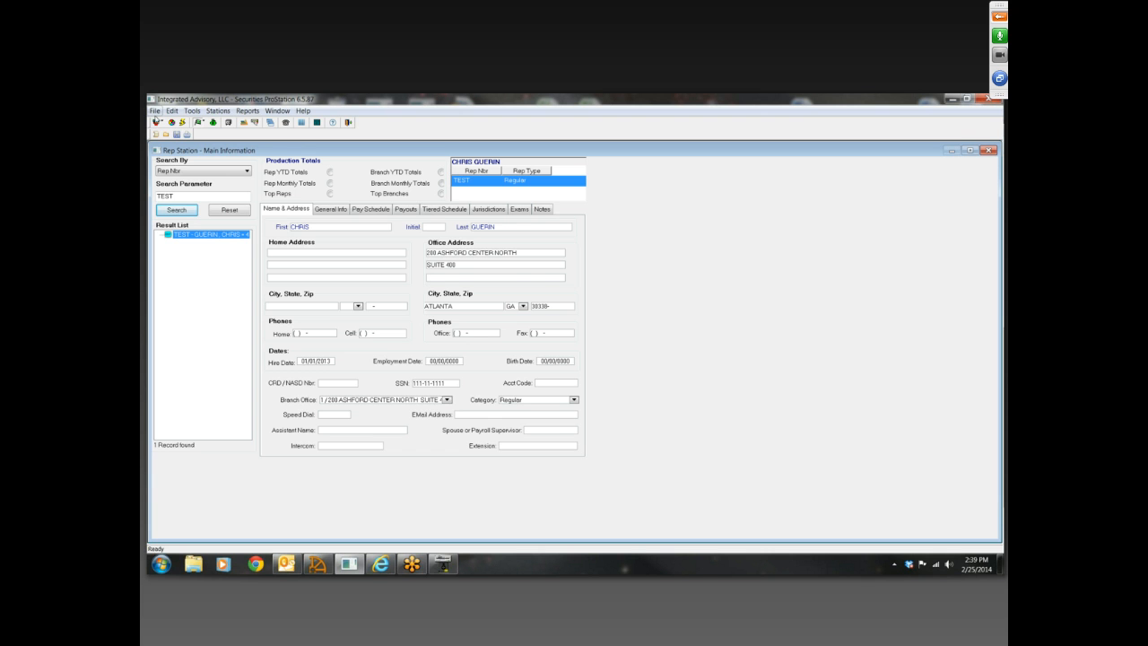
In the rep's pay schedule, set the revenue type to Commission and assign rep MF7F as the BMR/OSJ
click(329, 209)
click(297, 209)
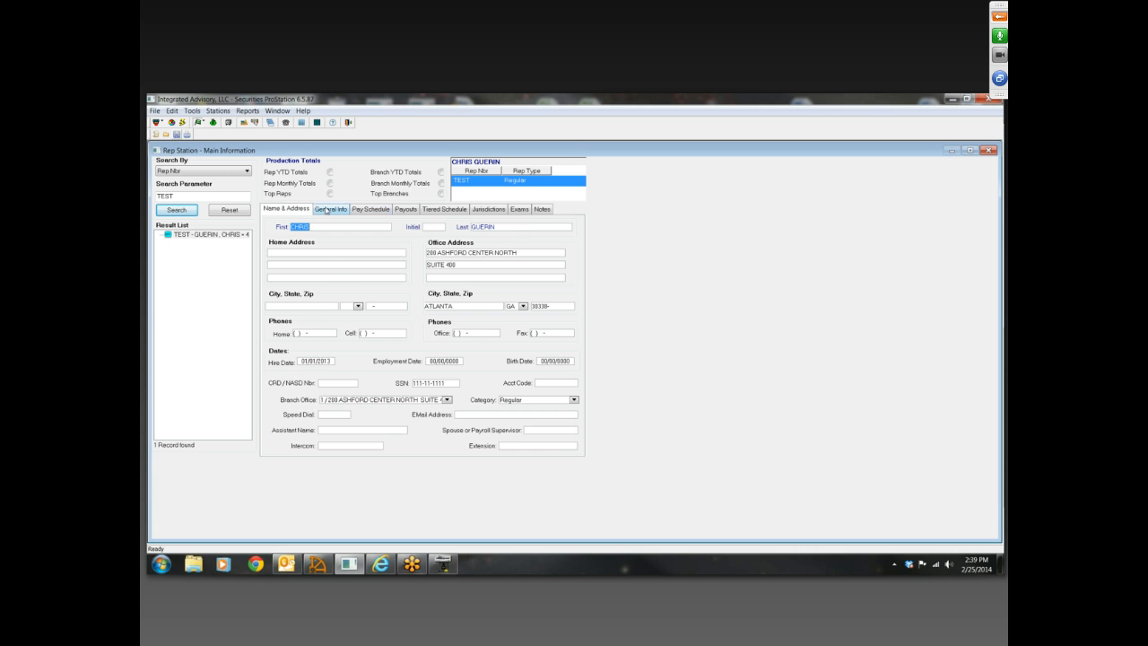
click(329, 210)
click(369, 212)
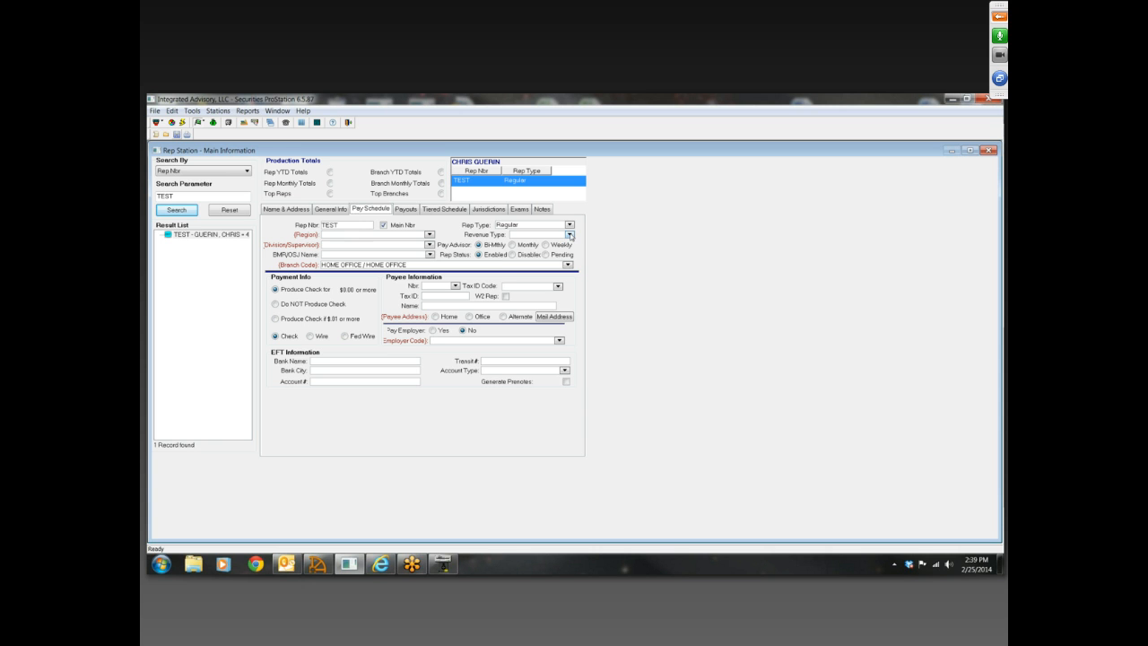
click(571, 235)
click(533, 261)
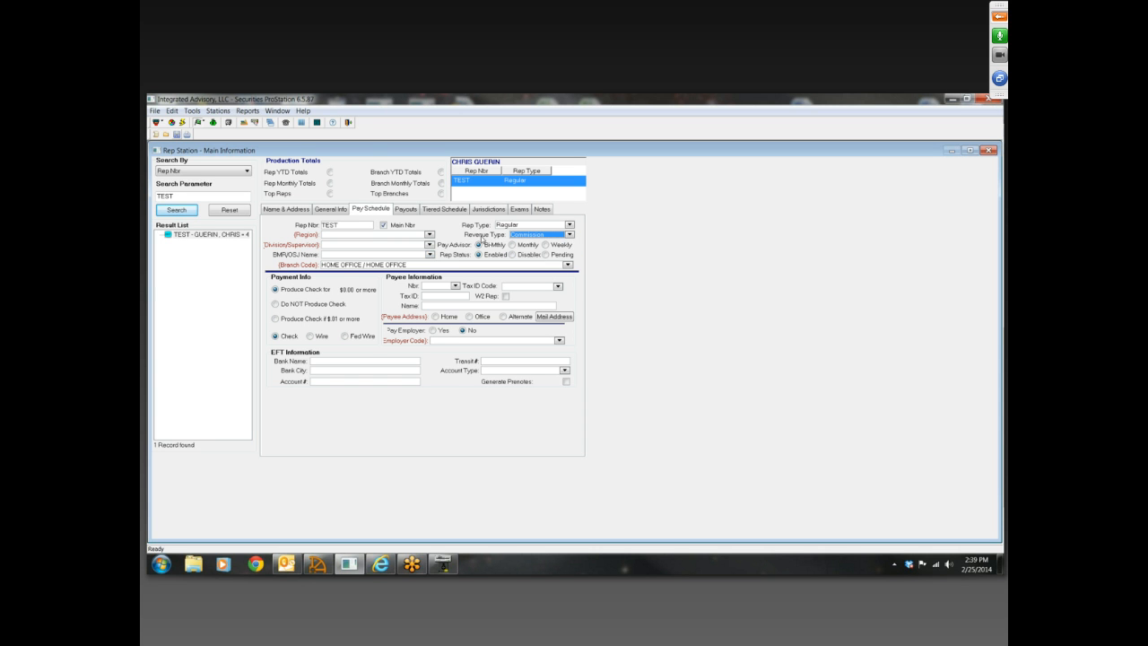
click(430, 255)
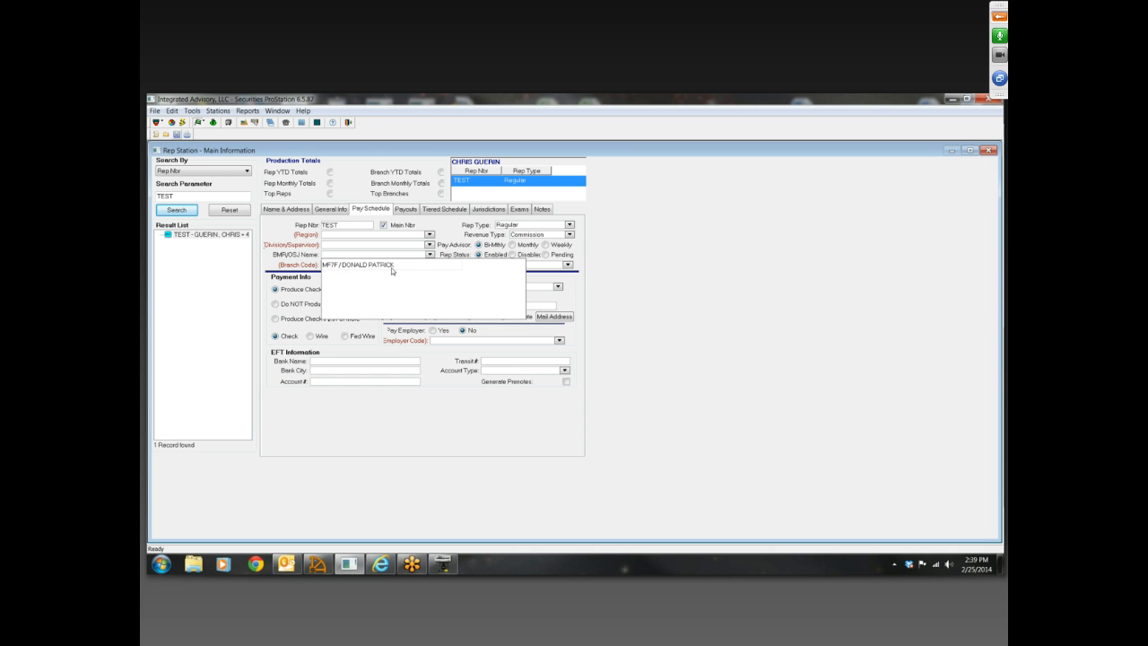
click(381, 265)
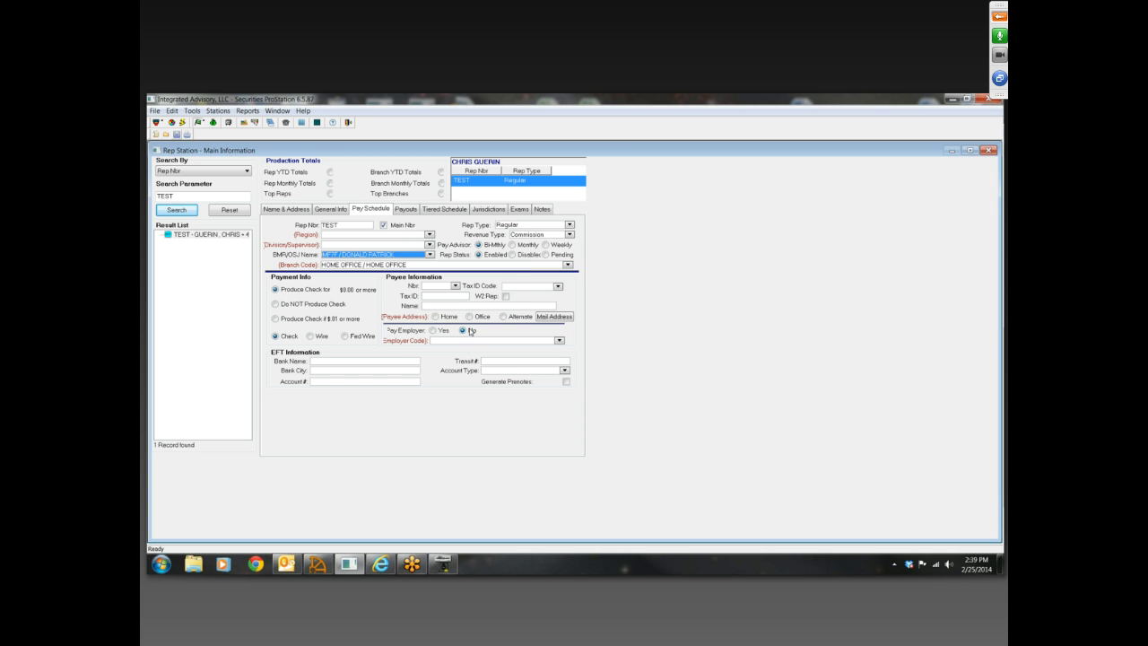
Make rep TEST the payee with the Social Security tax ID code and the Office payee address, and save the pay schedule
click(456, 286)
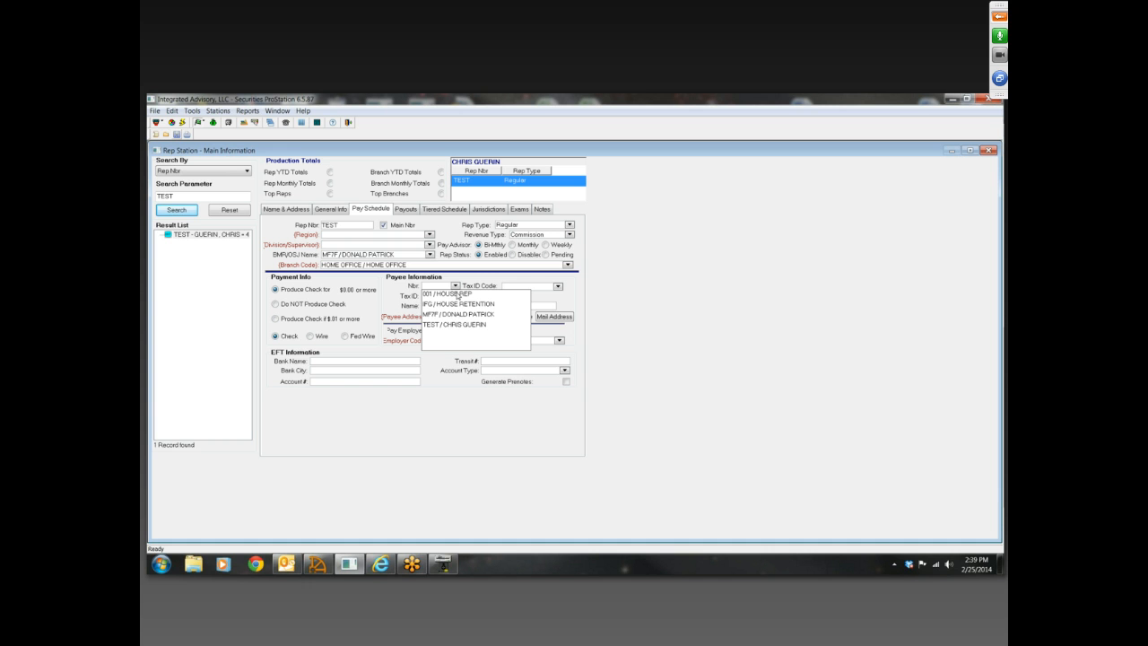
click(448, 325)
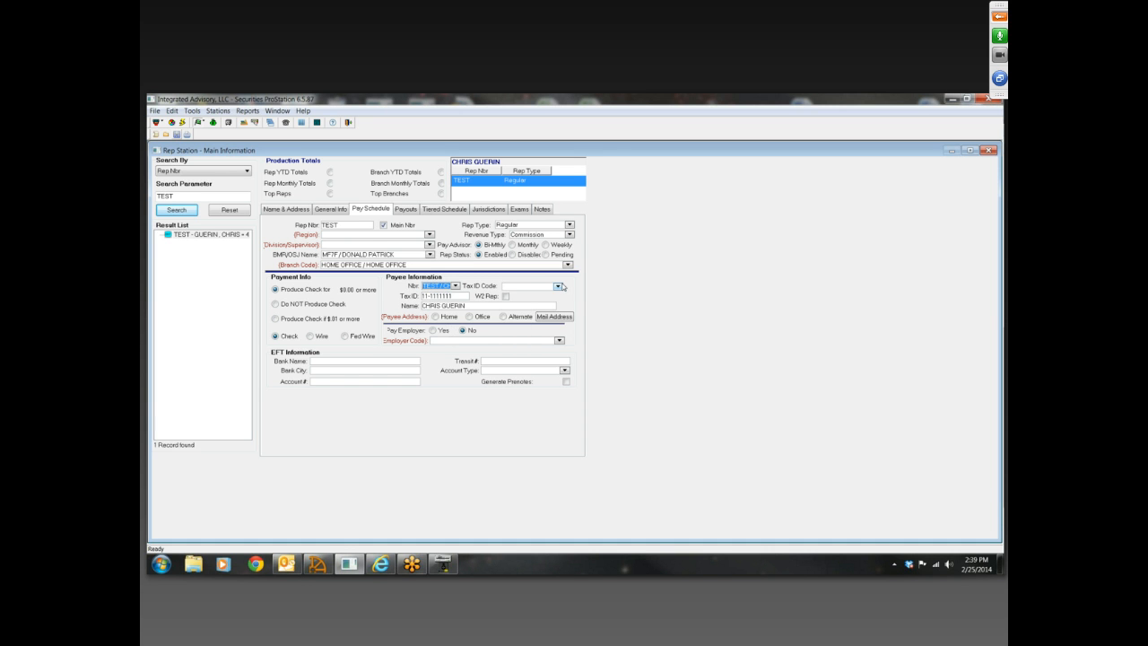
click(558, 286)
click(534, 297)
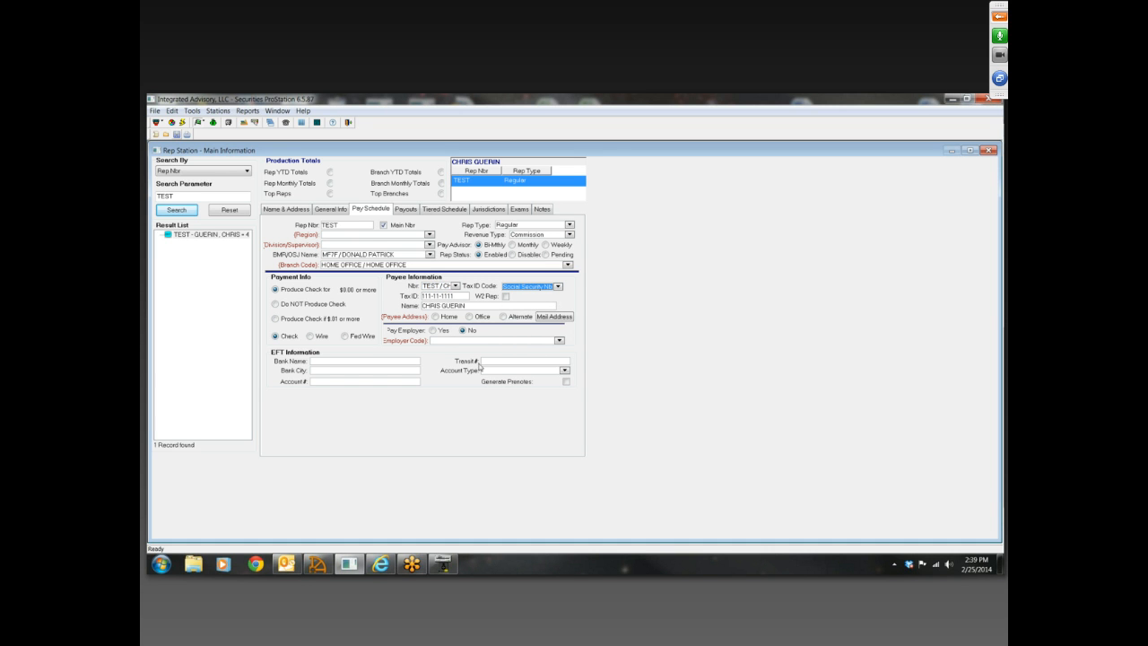
click(469, 316)
click(178, 136)
View the rep's payouts and try to open the help topics from the name and address details
click(412, 210)
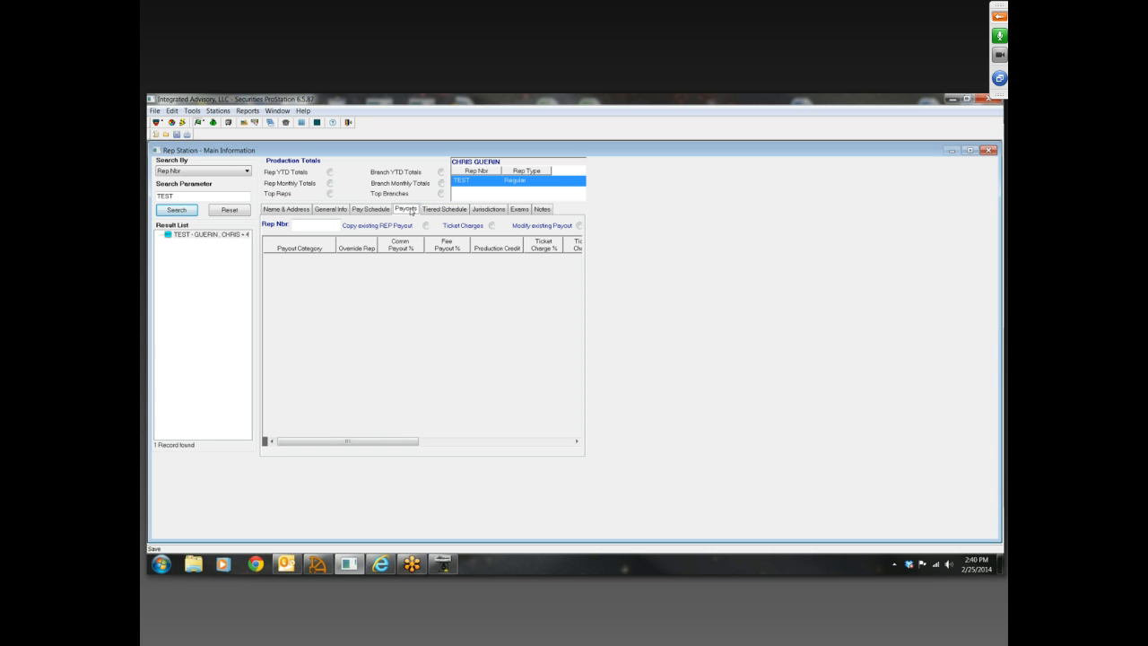
click(299, 210)
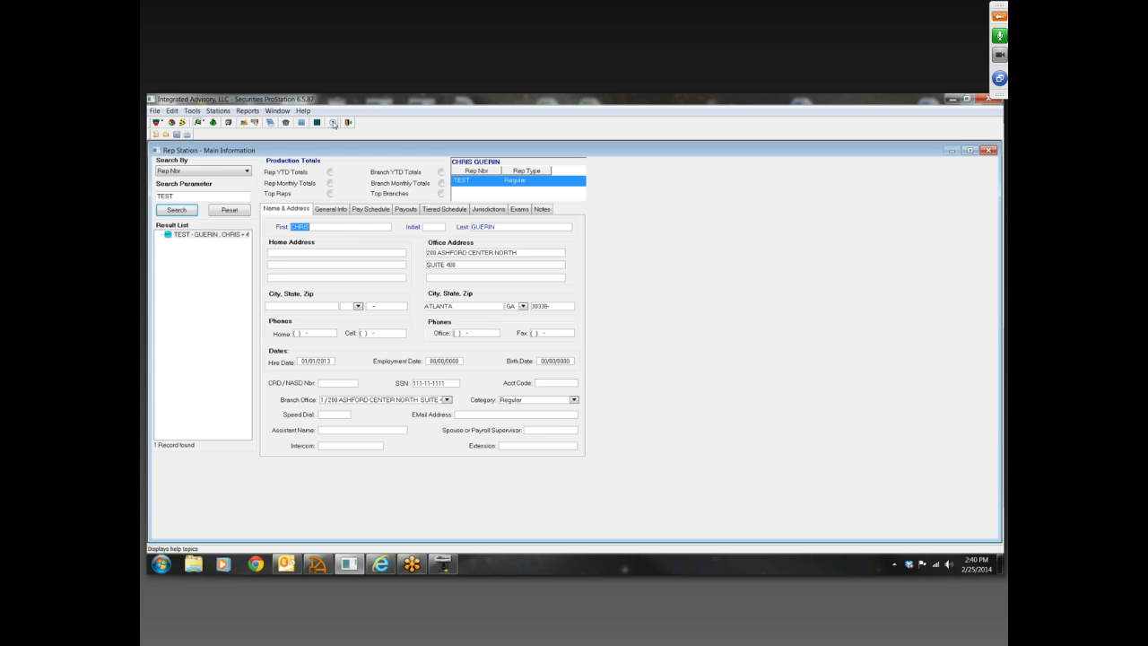
click(333, 123)
Minimize the program and open the bos folder on Seagate Backup Plus Drive (E:) in Windows Explorer
click(953, 99)
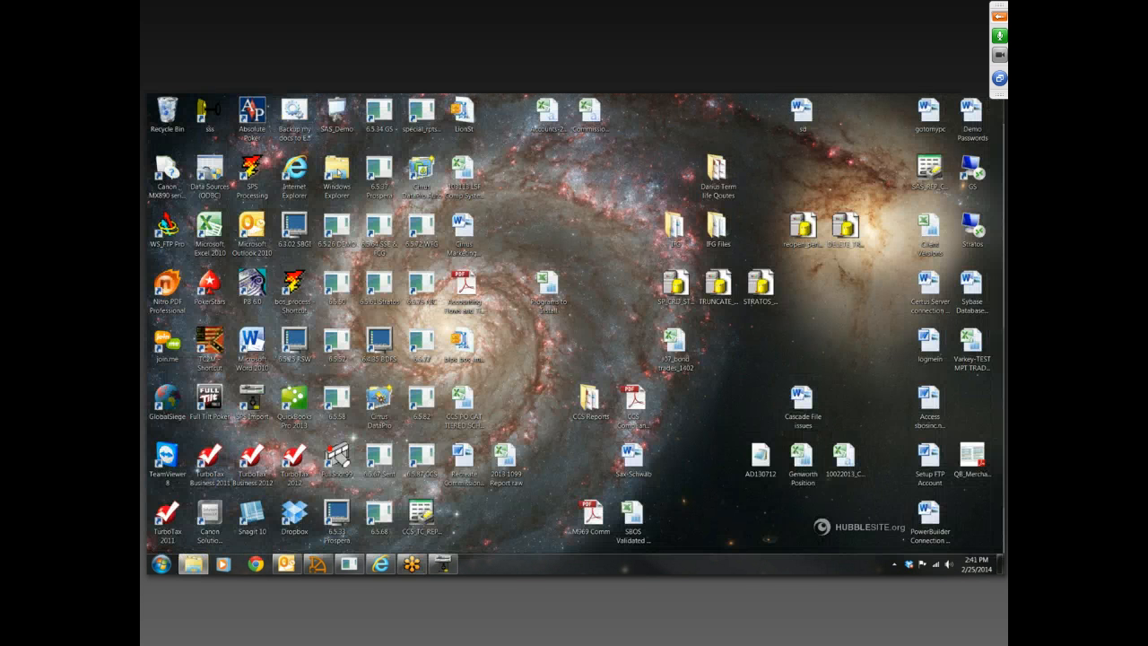
double_click(338, 171)
click(235, 357)
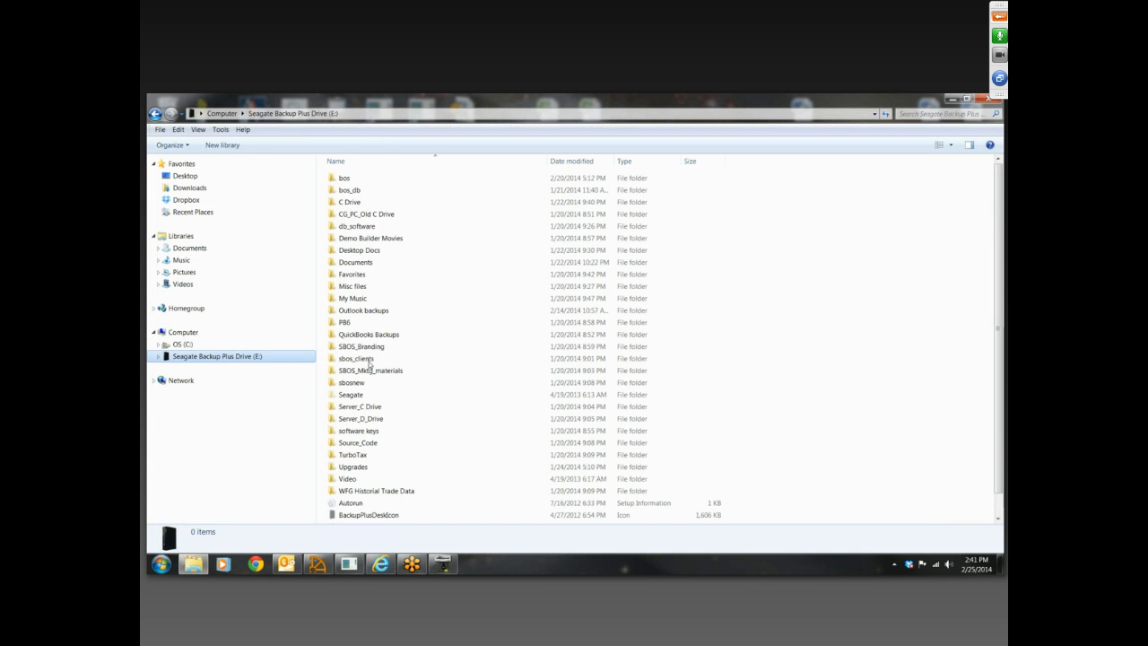
double_click(372, 182)
Look through the version folders 6.5.80, 6.5.82 and 6.5.72 for the bos compiled help file
scroll(401, 422, down, 5)
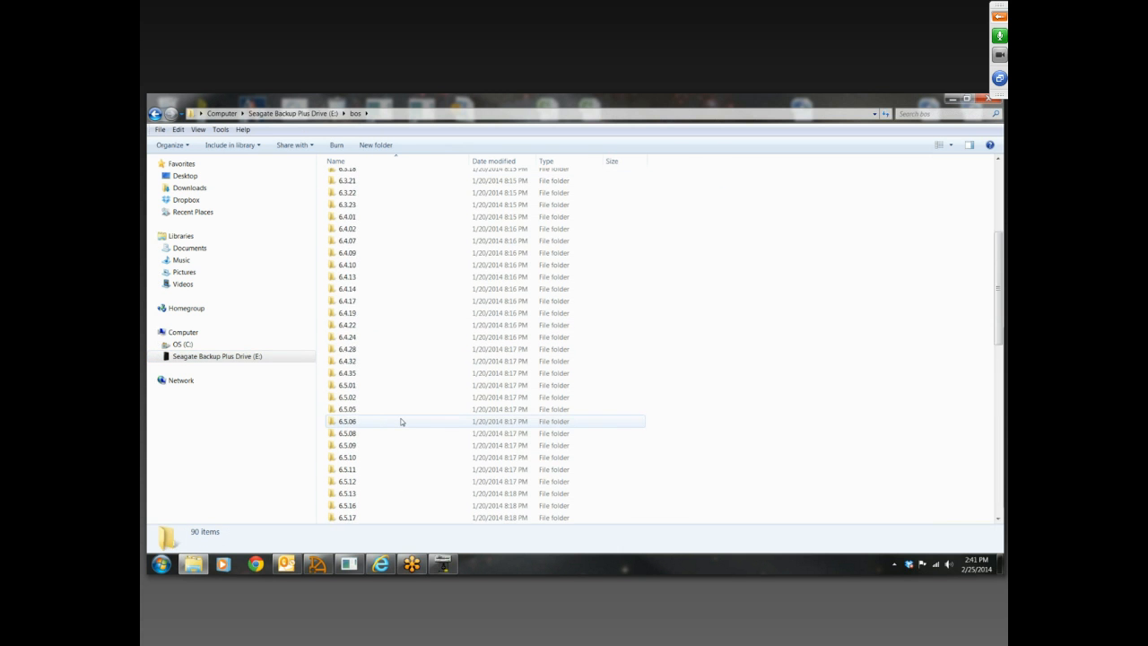
scroll(401, 421, down, 10)
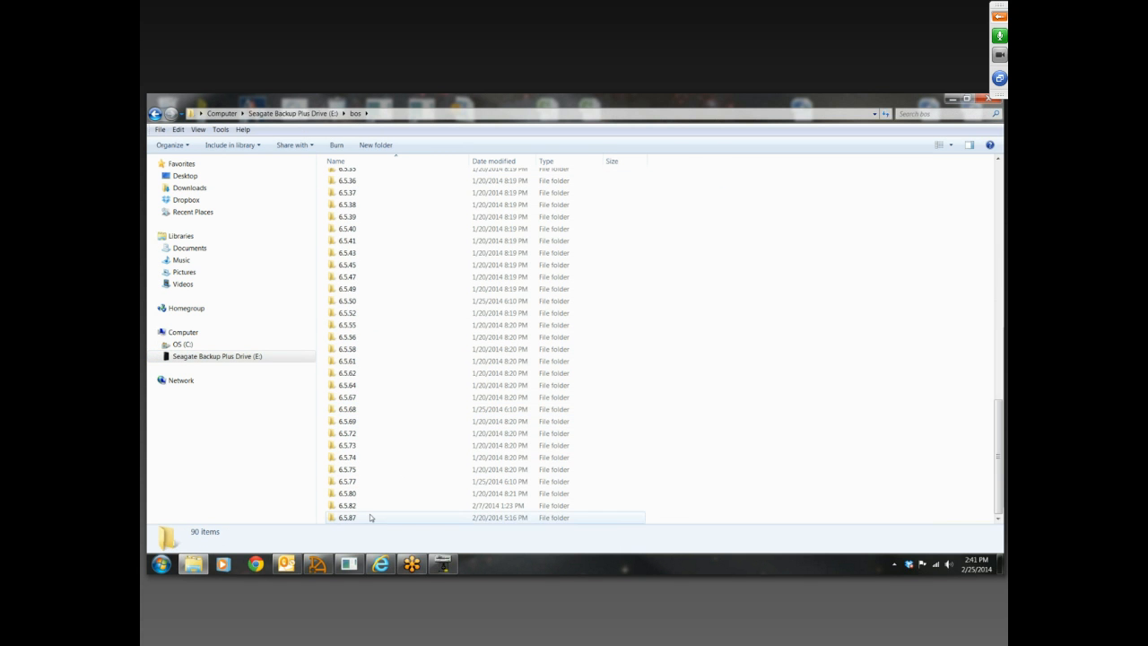
double_click(372, 494)
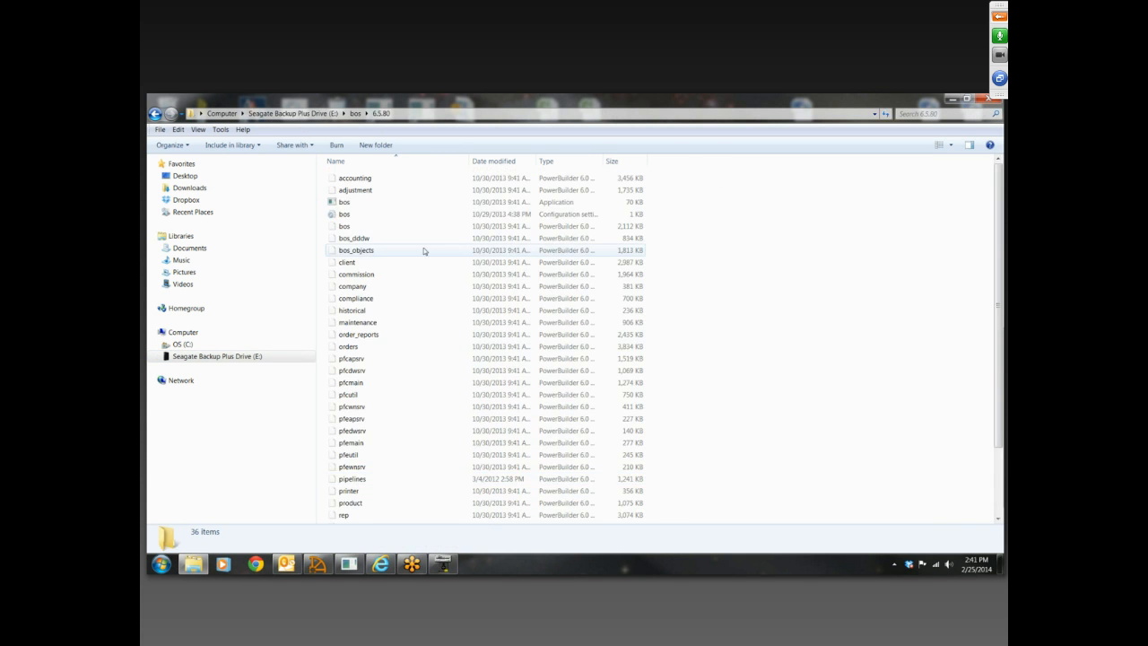
scroll(457, 397, down, 2)
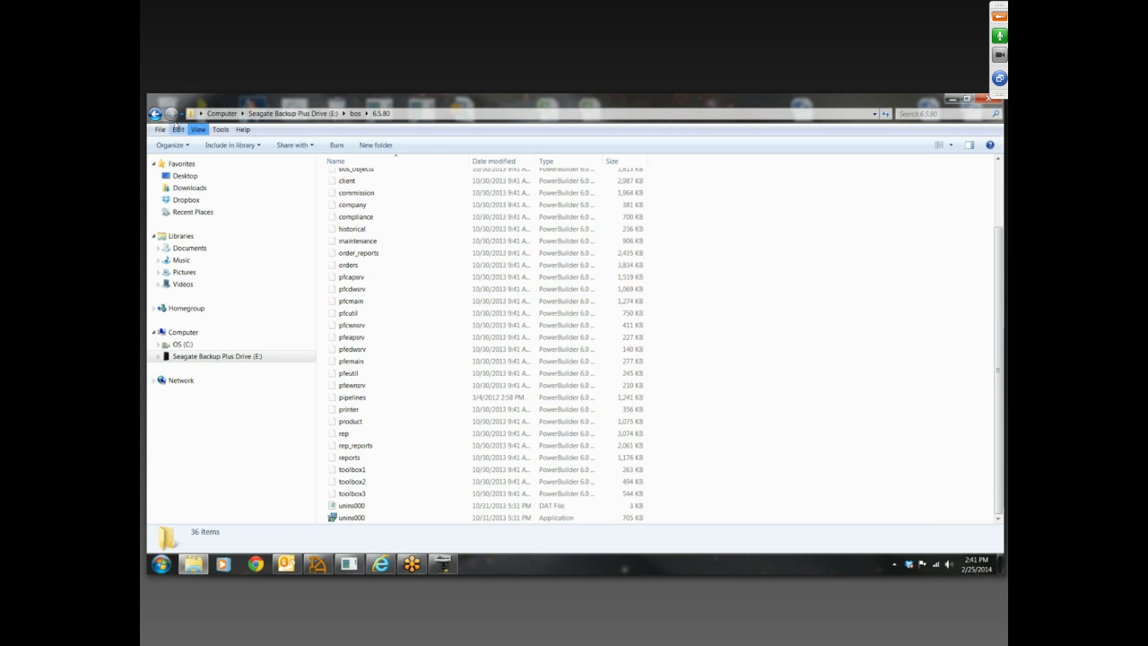
click(155, 114)
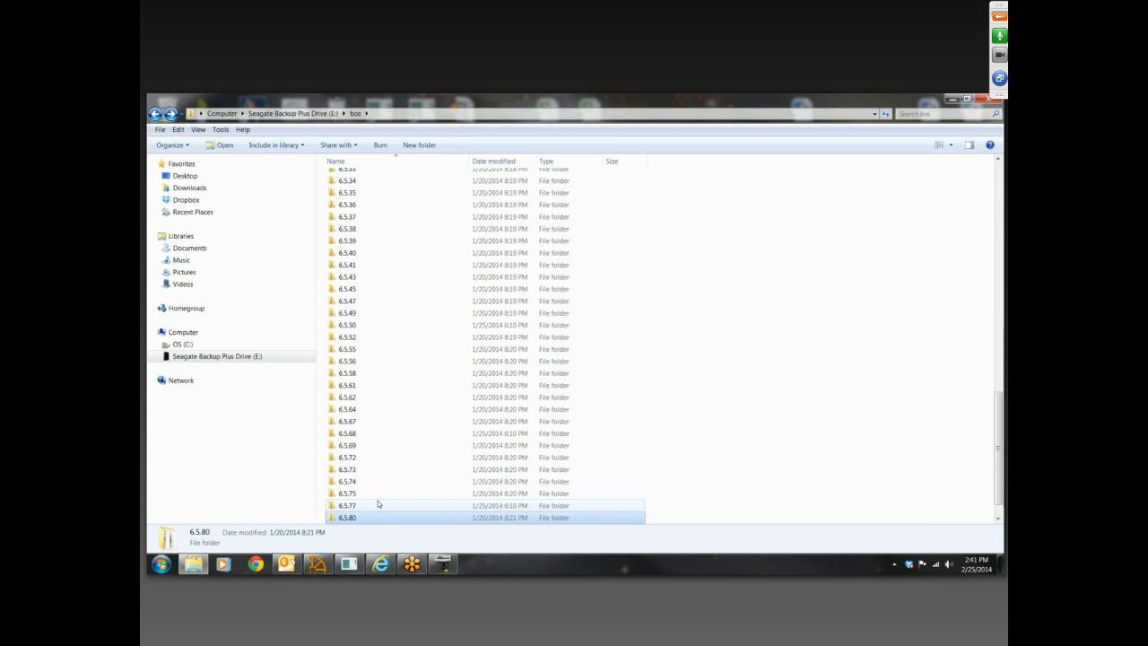
scroll(378, 505, down, 1)
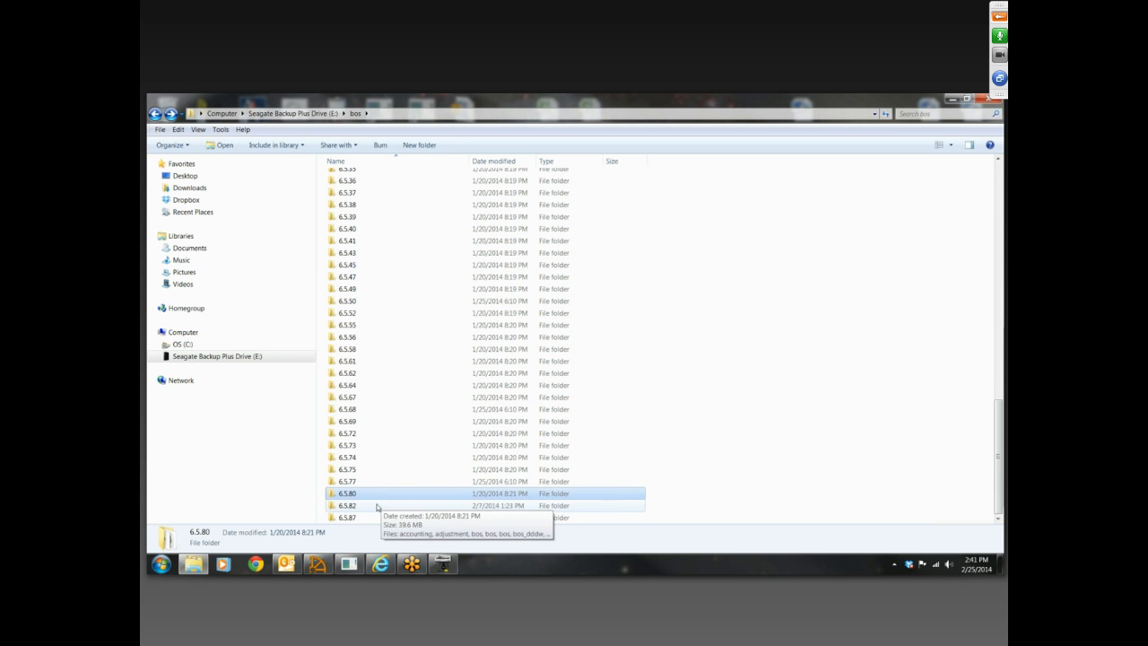
double_click(378, 507)
scroll(439, 386, down, 2)
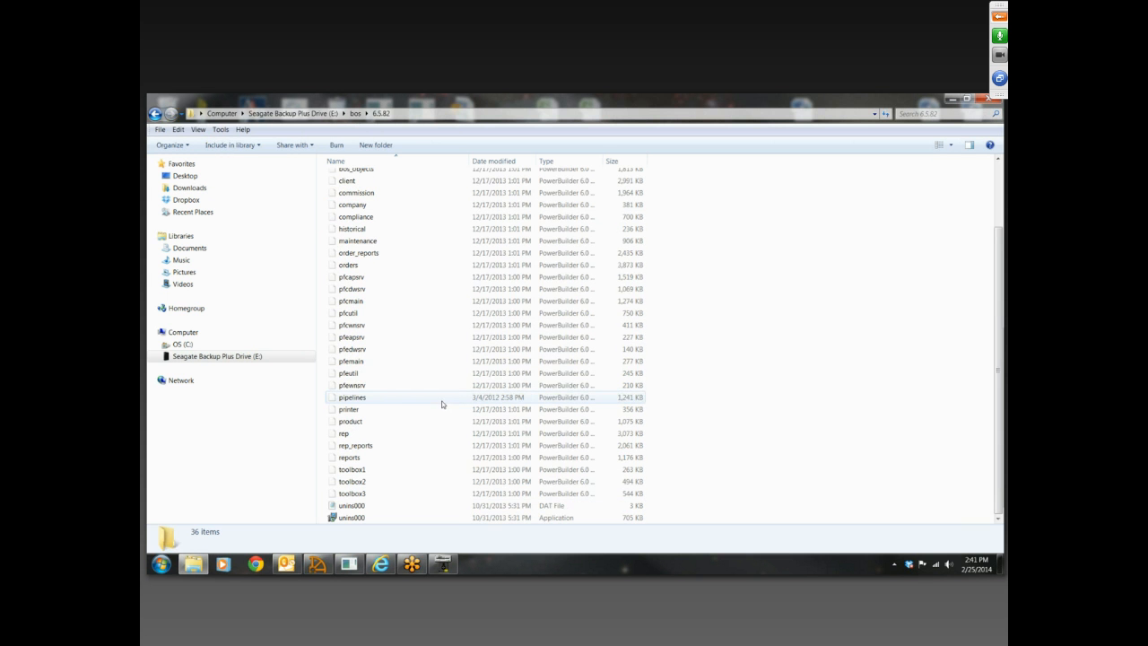
key(BackSpace)
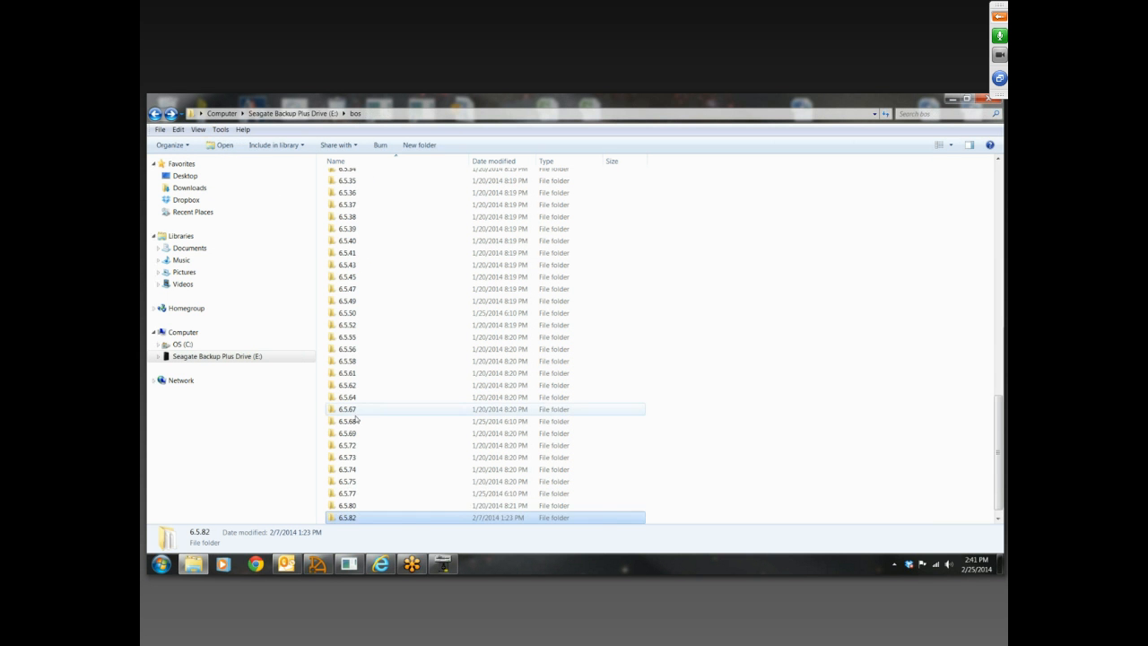
scroll(357, 424, down, 1)
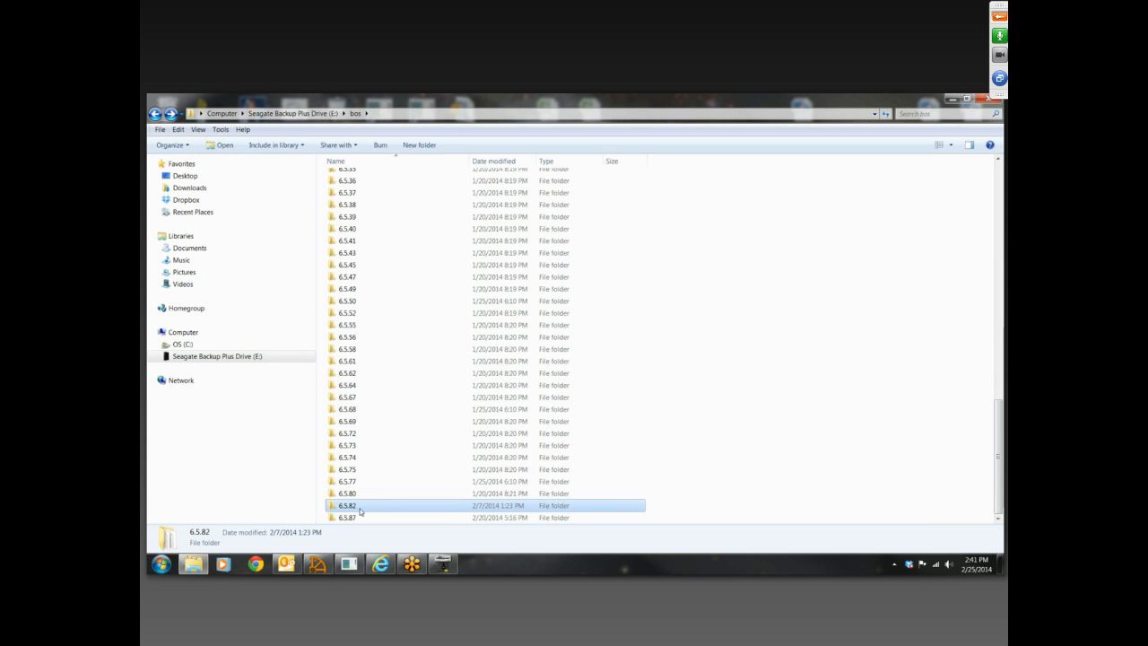
double_click(369, 433)
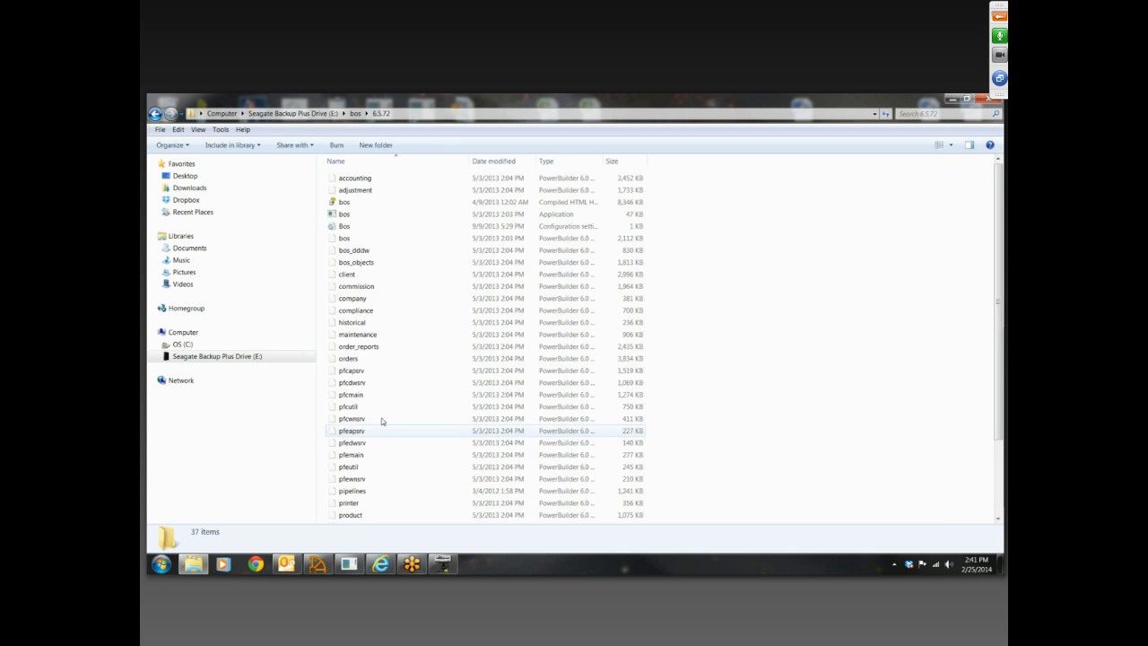
click(155, 113)
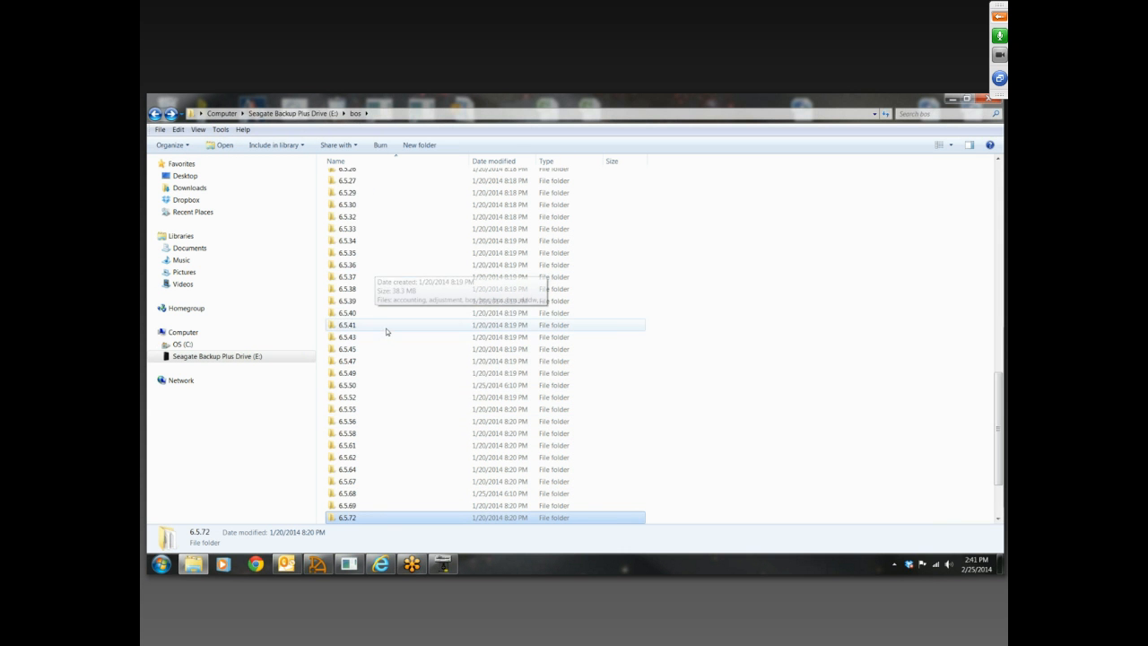
Copy the bos compiled HTML help file from the 6.5.45 version folder
double_click(379, 350)
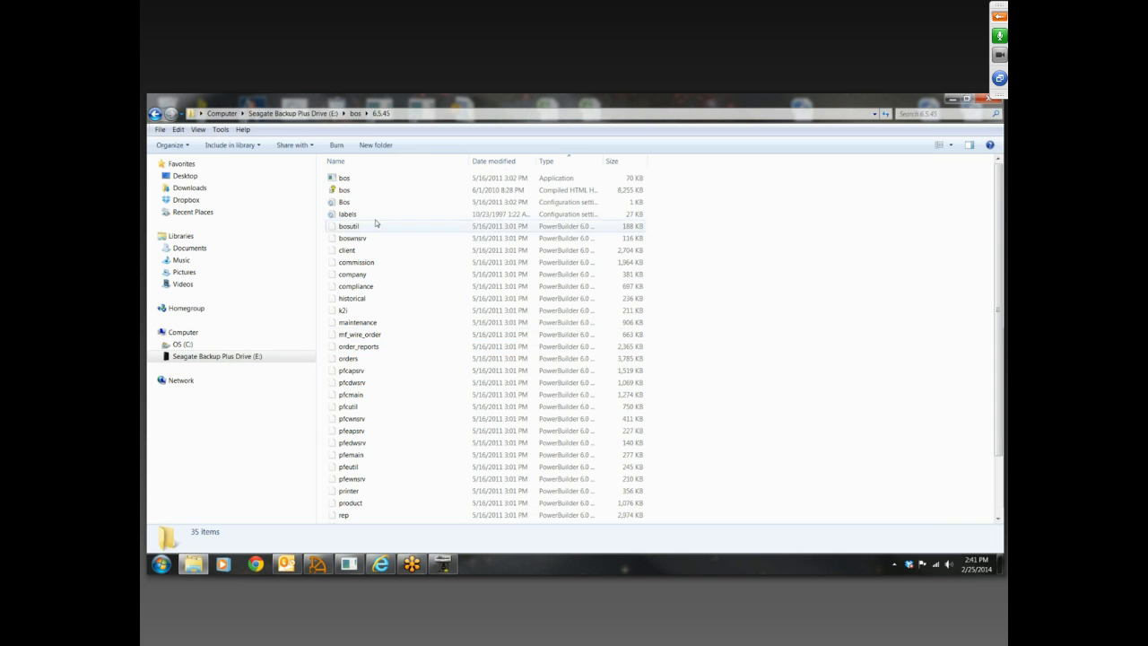
right_click(373, 190)
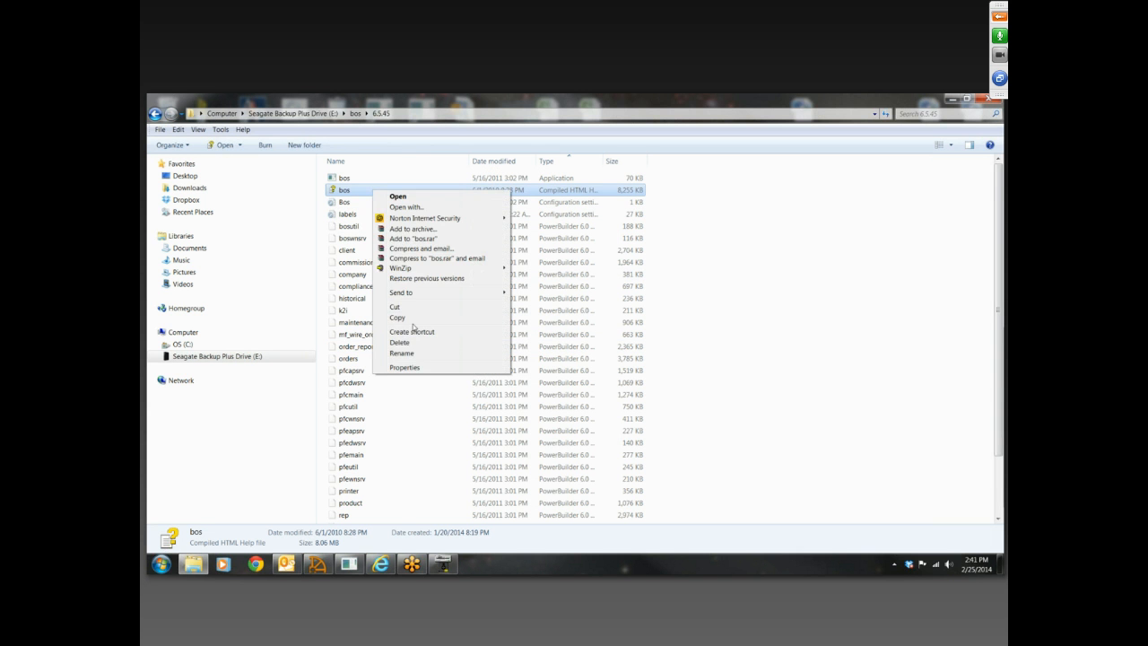
click(398, 318)
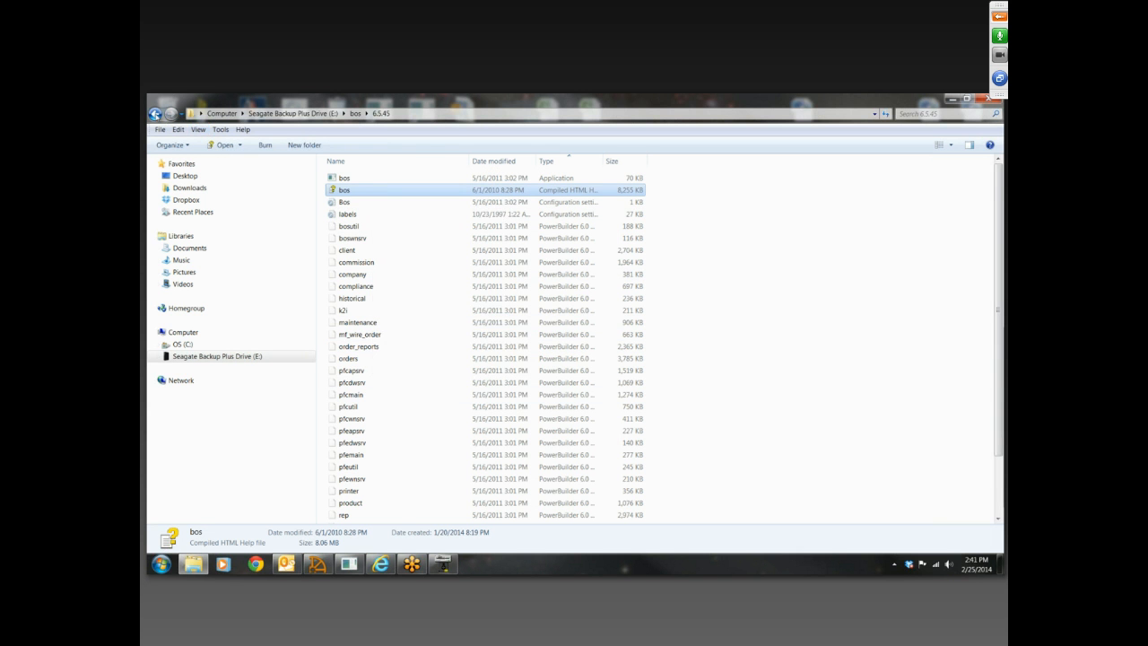
Paste the copied bos help file into the 6.5.87 version folder and close the folder window
click(155, 114)
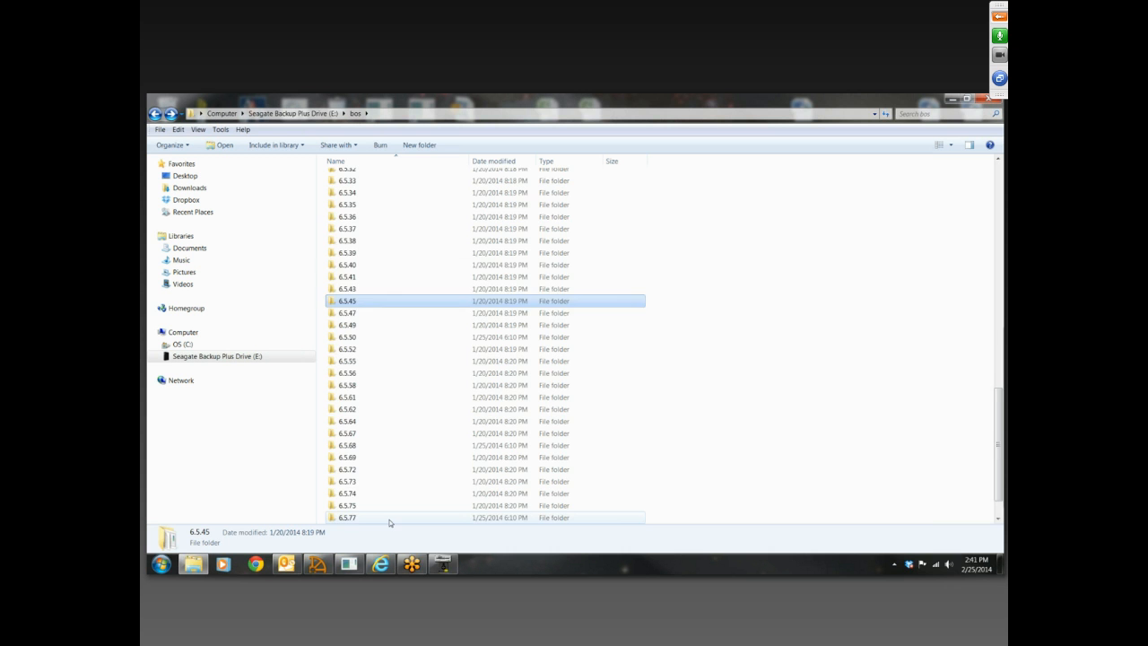
scroll(381, 516, down, 1)
double_click(379, 517)
right_click(419, 349)
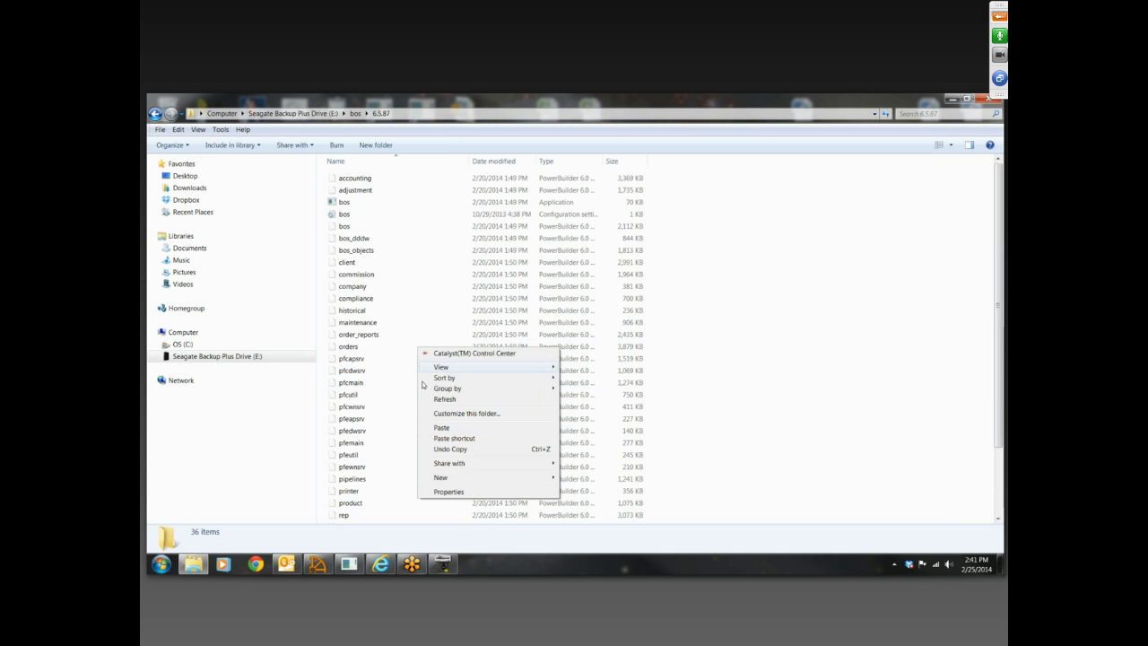
click(428, 428)
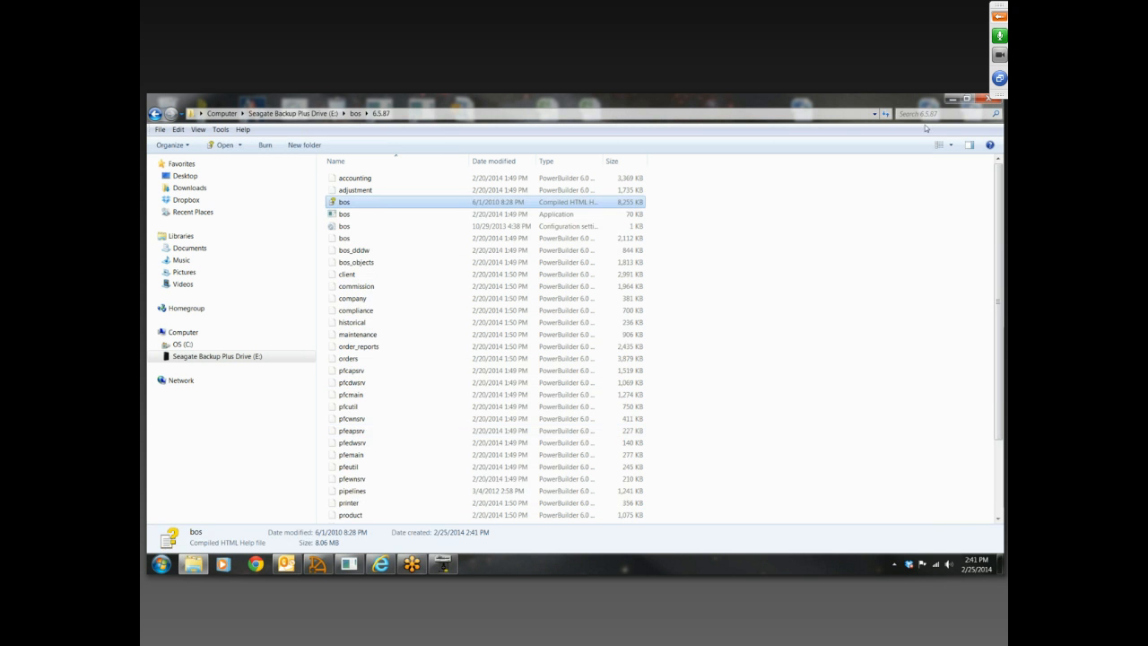
click(985, 98)
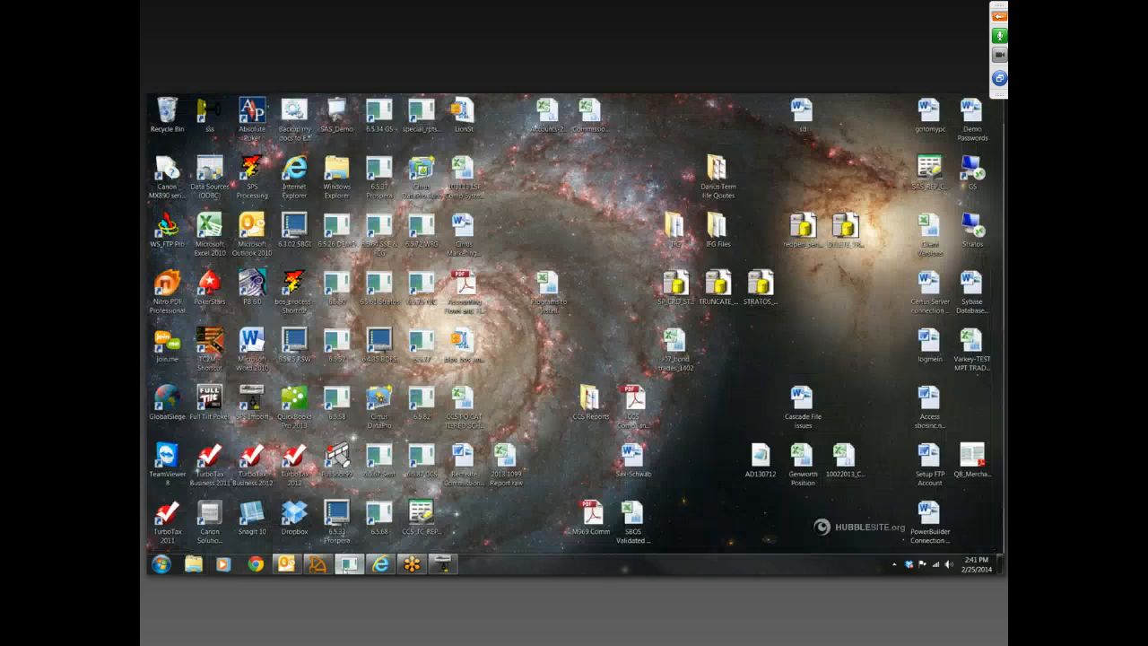
Switch back to Securities ProStation, open the help topics and expand the Rep topics under Stations
click(349, 564)
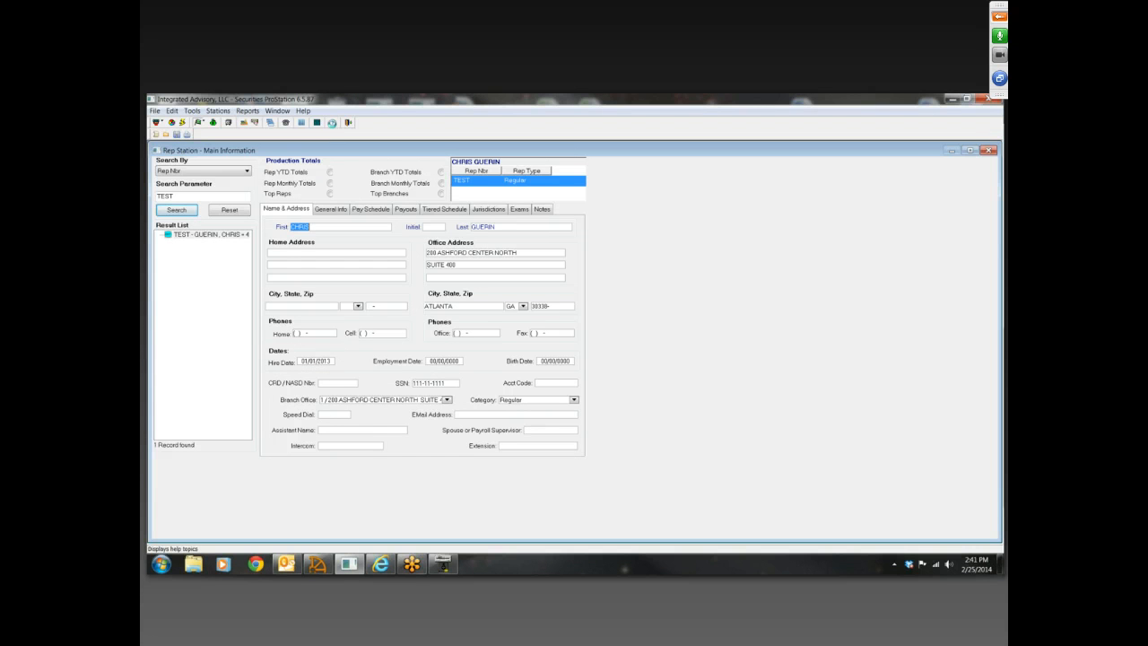
click(332, 123)
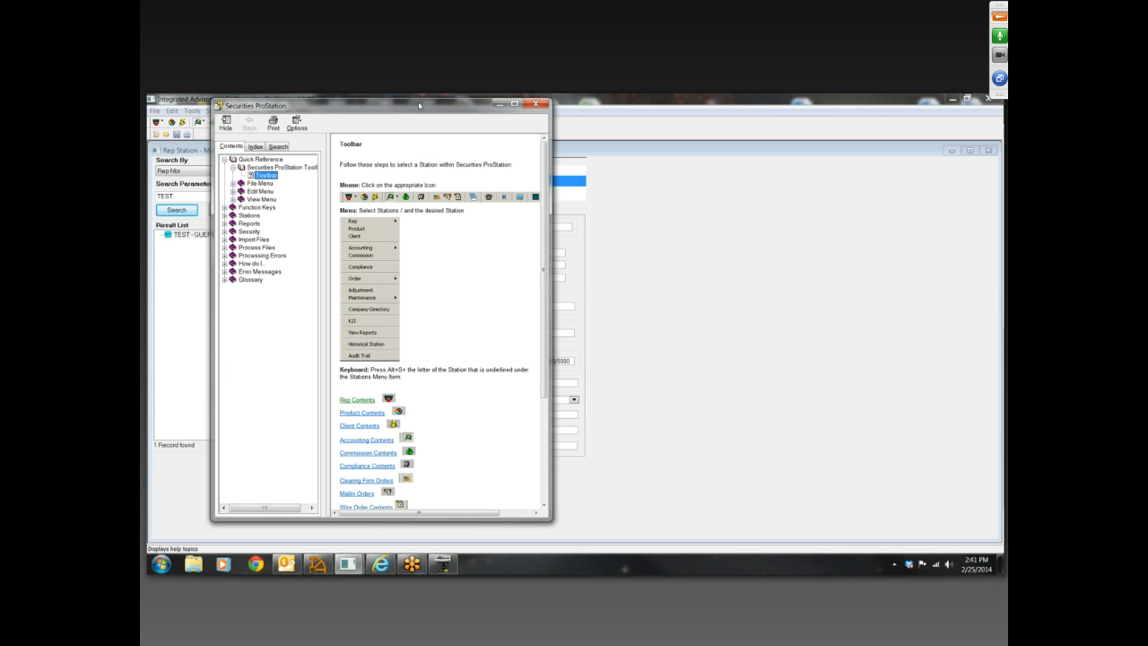
drag(418, 106, 512, 107)
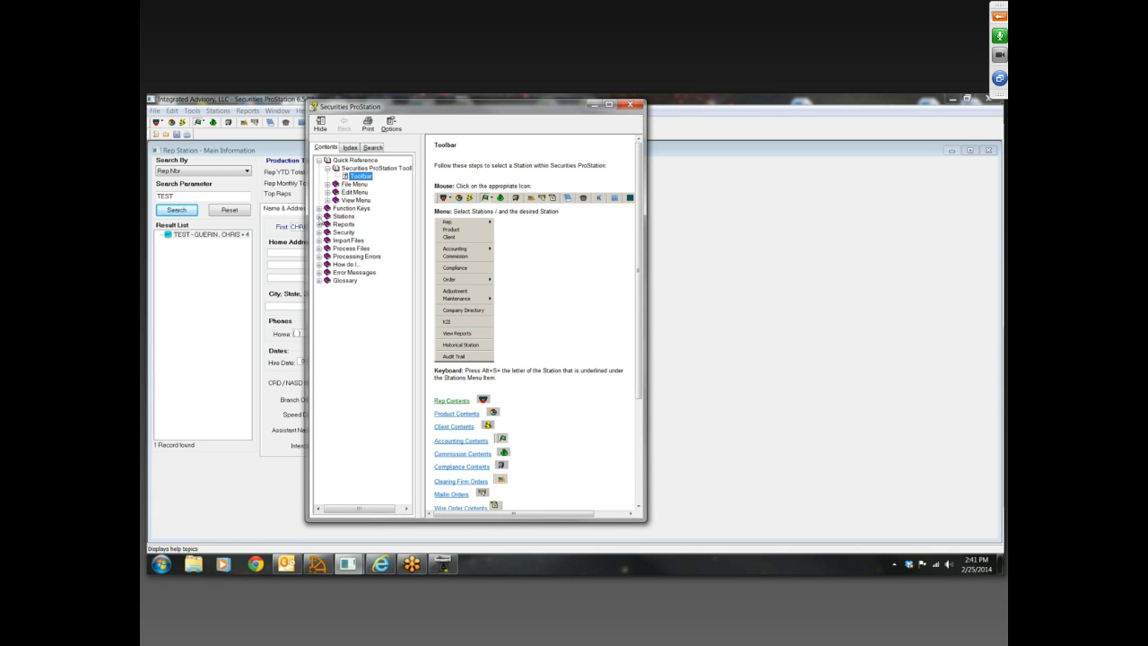
click(319, 217)
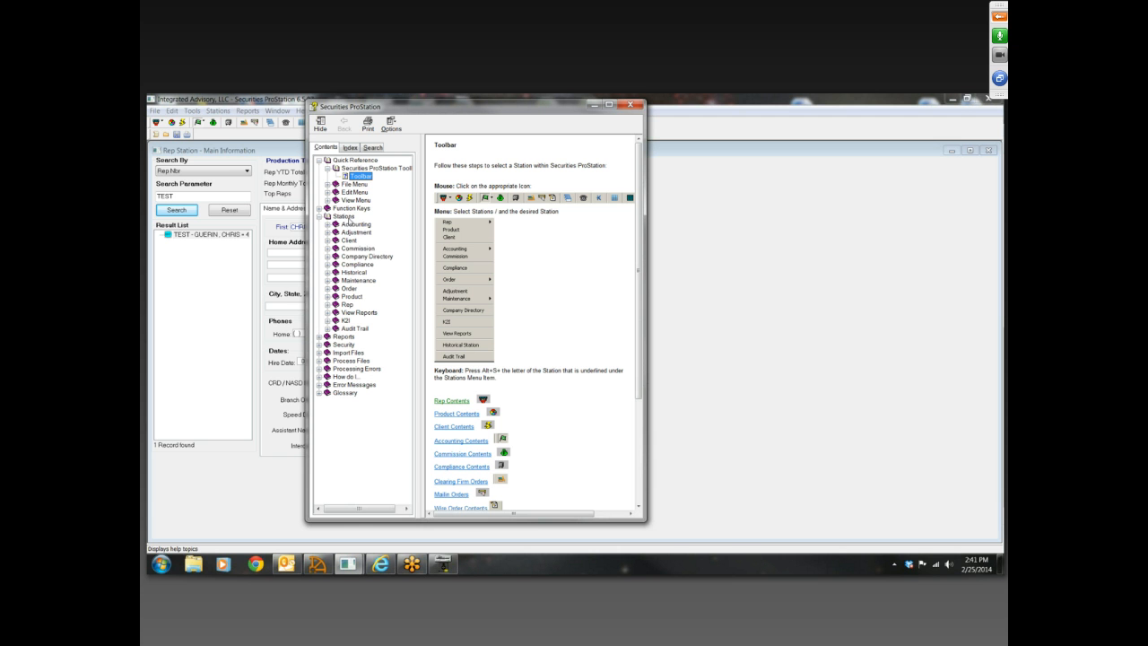
click(328, 305)
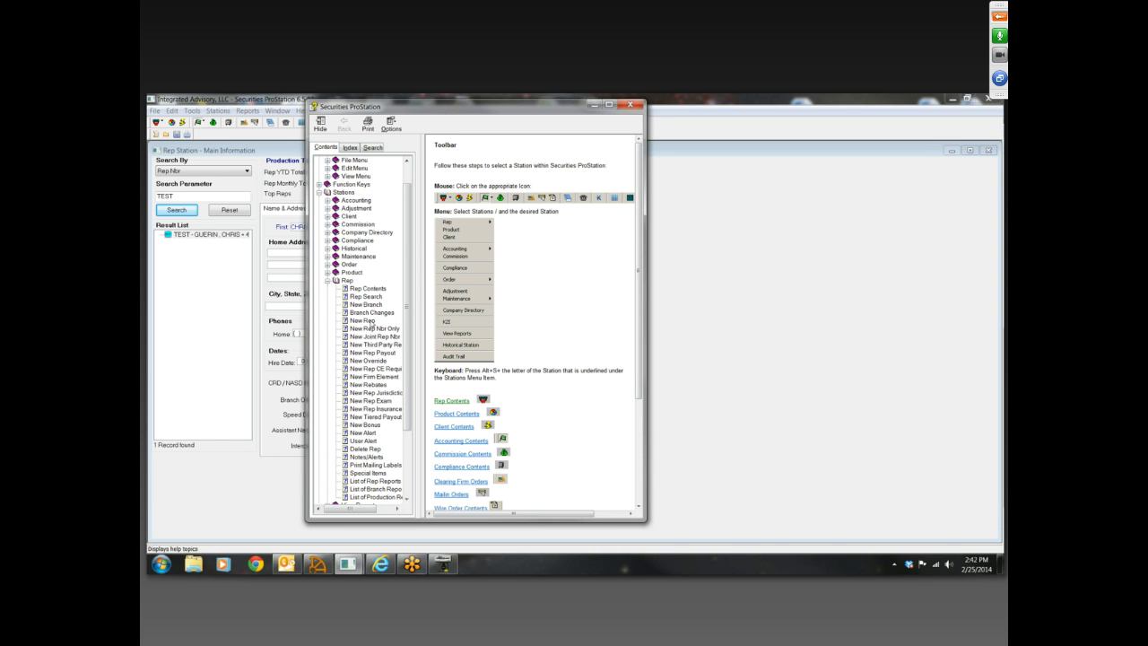
Read the New Rep help topic on the Add New Rep fields, and close the help and the Rep Station
click(374, 322)
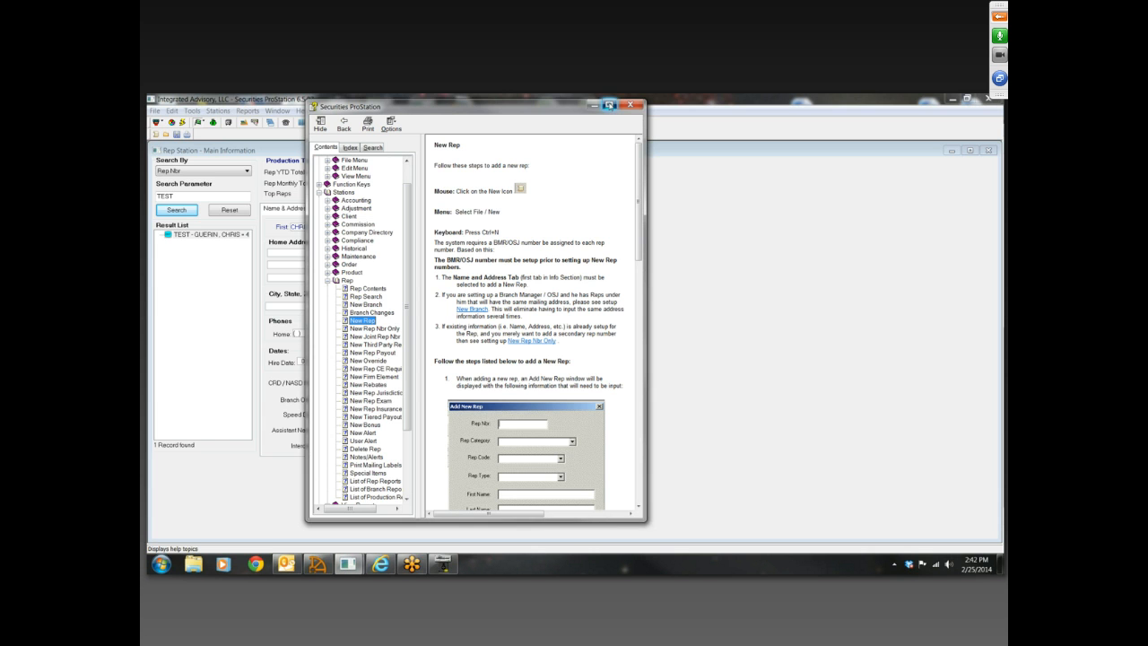
click(609, 105)
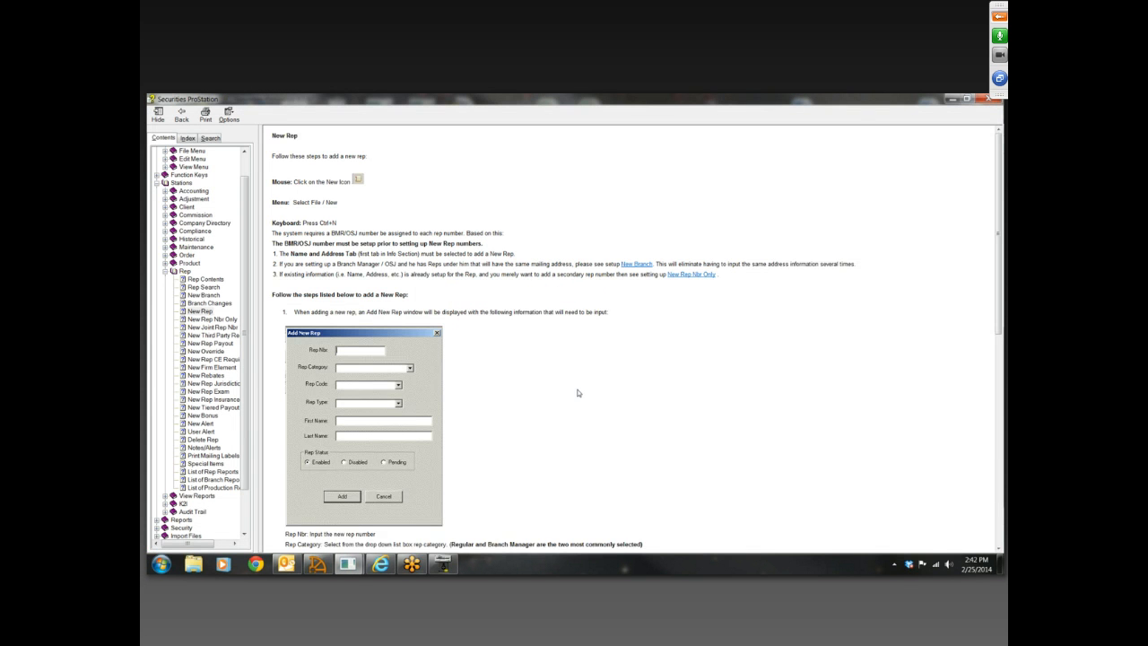
scroll(577, 392, down, 6)
scroll(664, 392, down, 4)
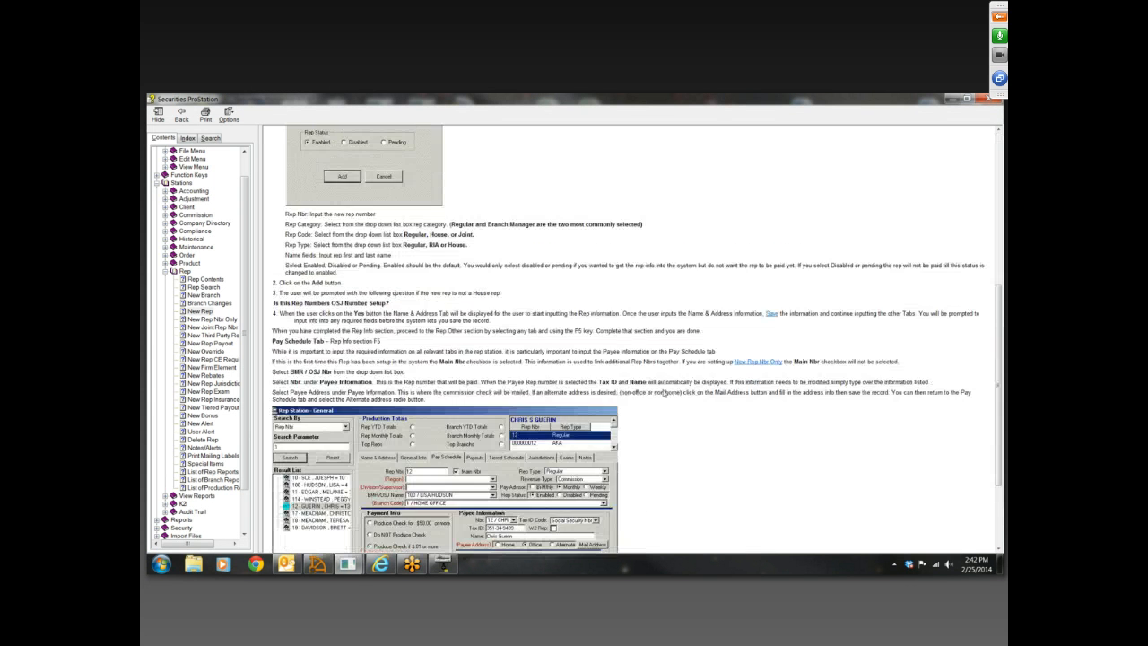
scroll(662, 389, up, 6)
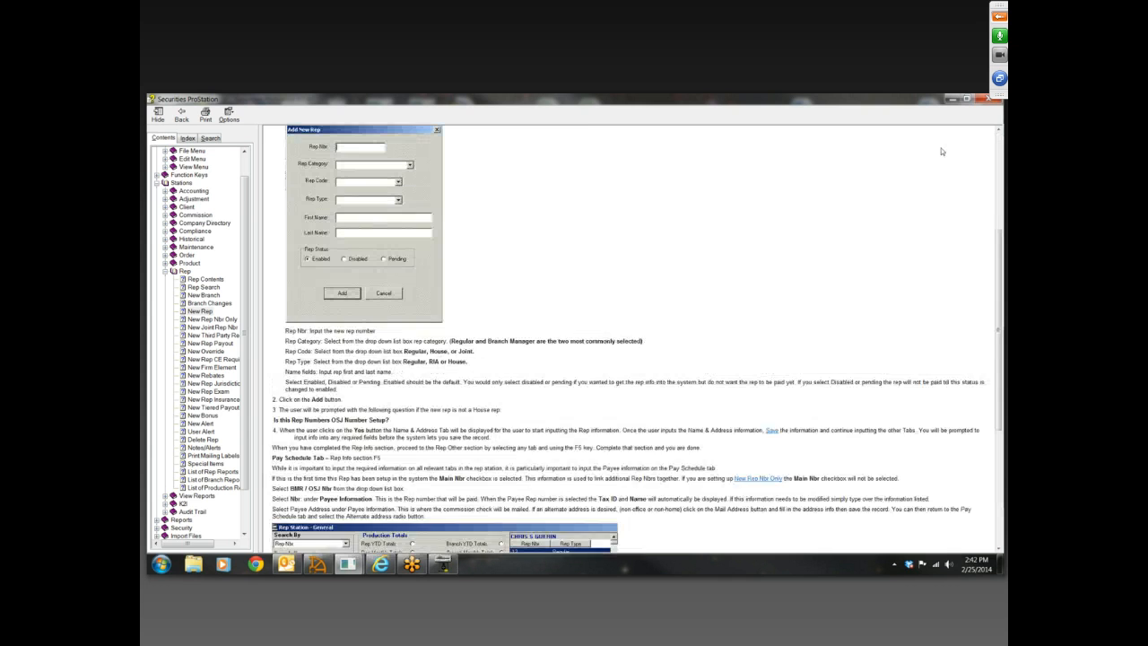
click(985, 98)
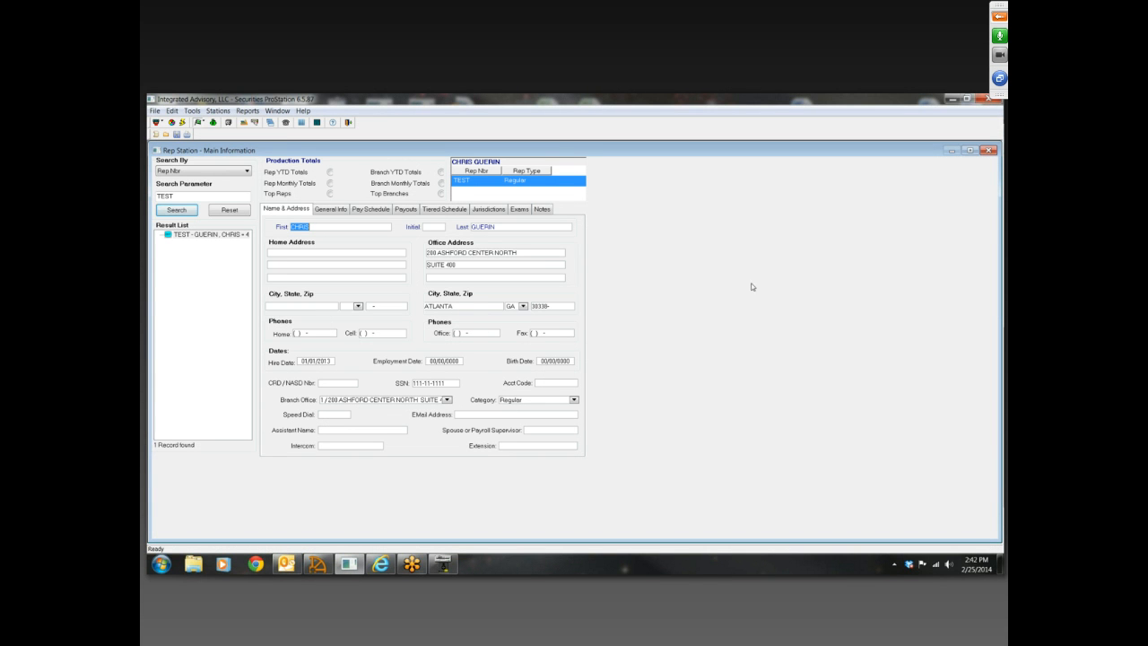
click(987, 152)
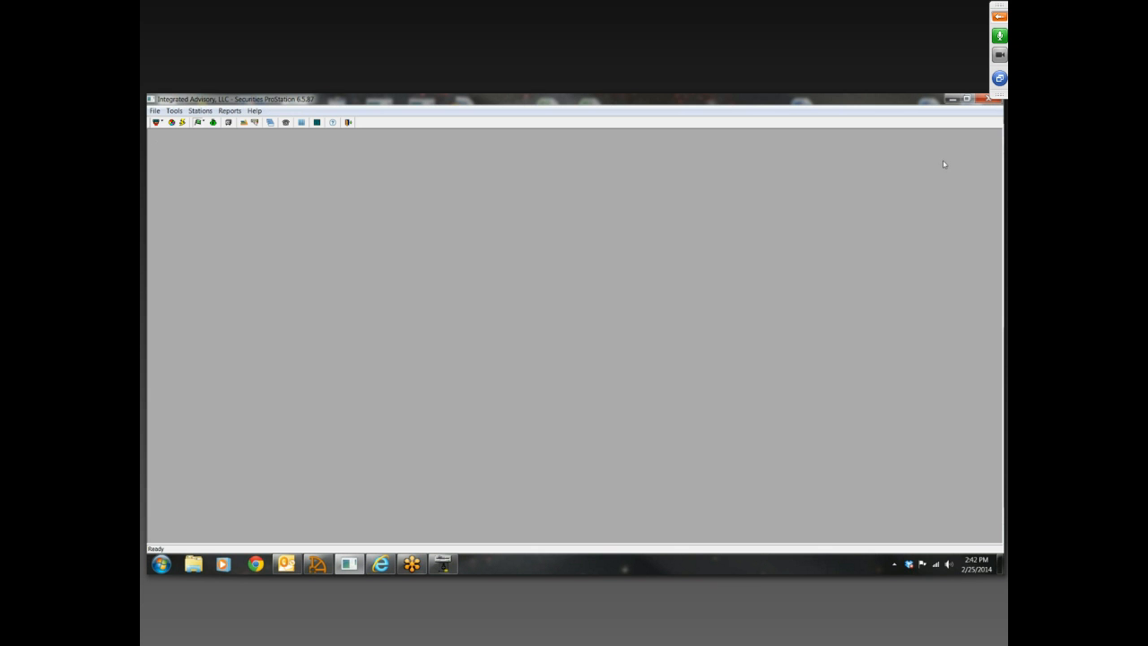
Open the Rep Station's Branch Info and start a new branch record
click(162, 122)
click(156, 135)
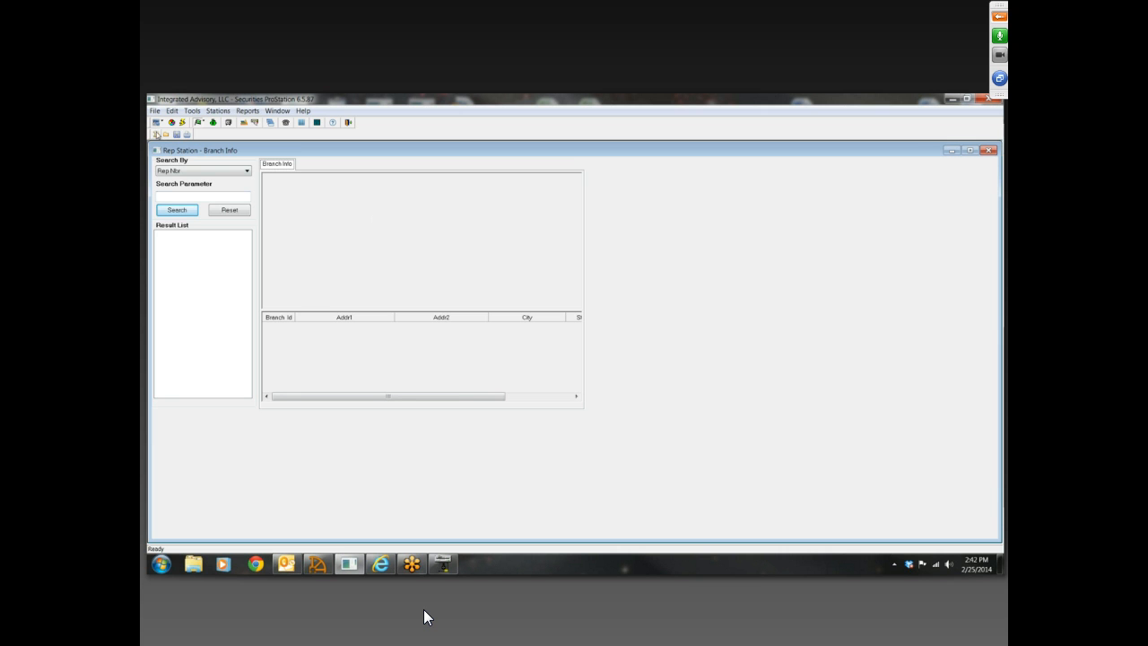
click(155, 134)
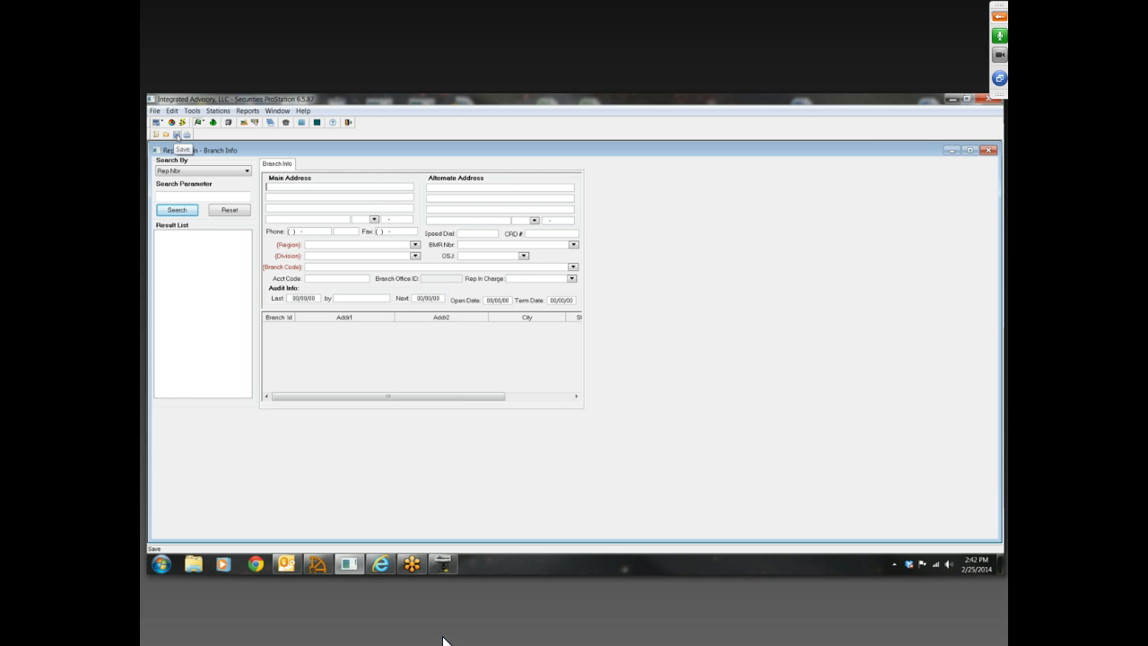
Fill in the new branch's main address with its street, city, state and zip code
click(315, 190)
click(315, 195)
text(MARIETTA)
key(Tab)
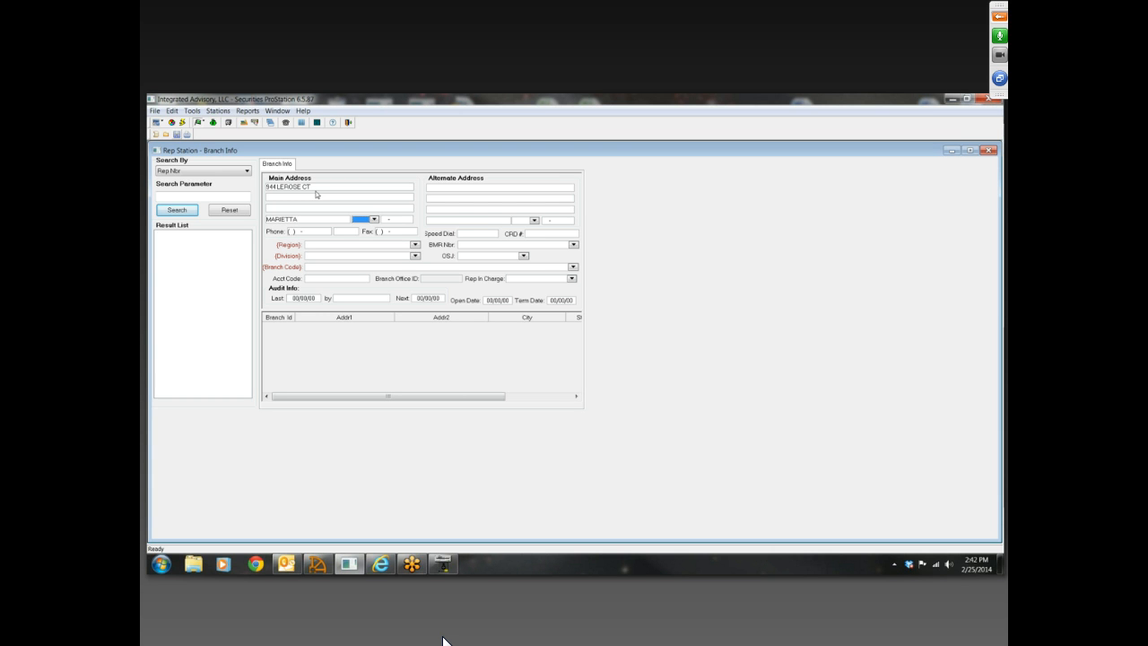
key(Tab)
text(30068-)
Open the Rep Branch Codes list from the branch code field, add TEST OFFICE with description TEST OFFICE, and save it
click(563, 268)
double_click(562, 270)
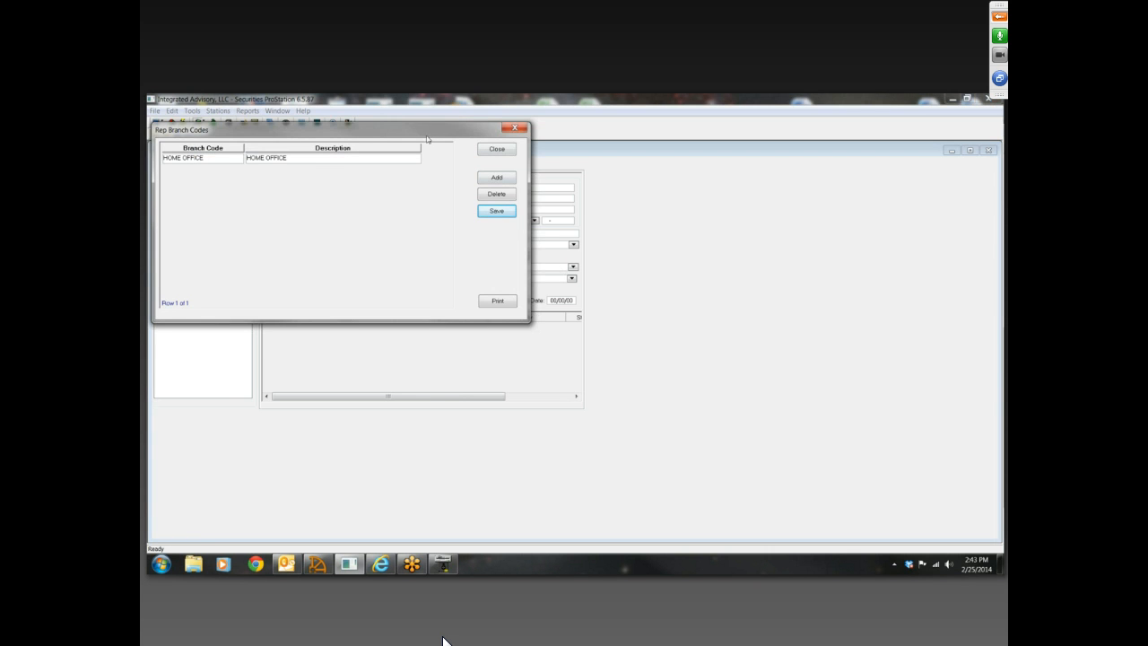
drag(433, 135, 673, 235)
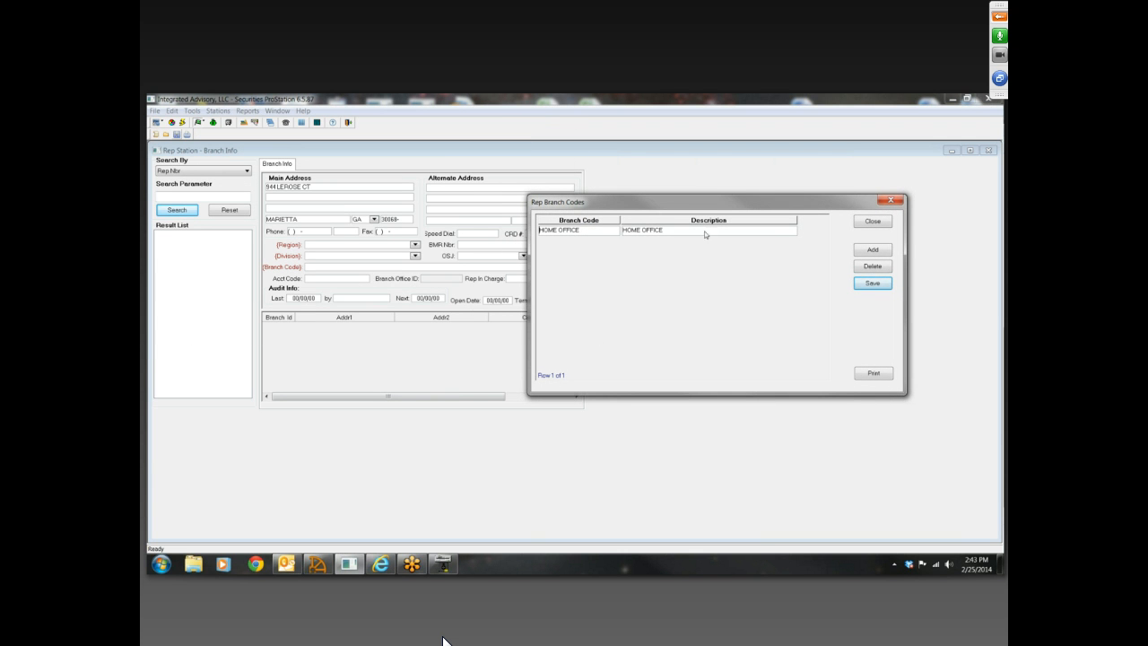
drag(707, 203, 681, 205)
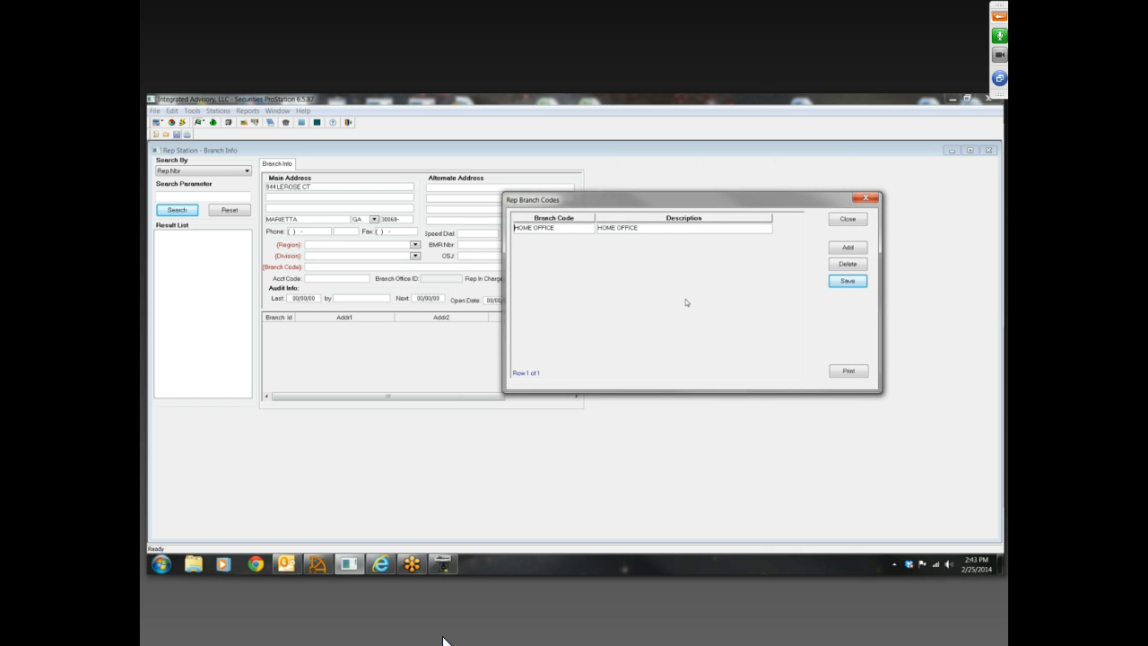
click(845, 251)
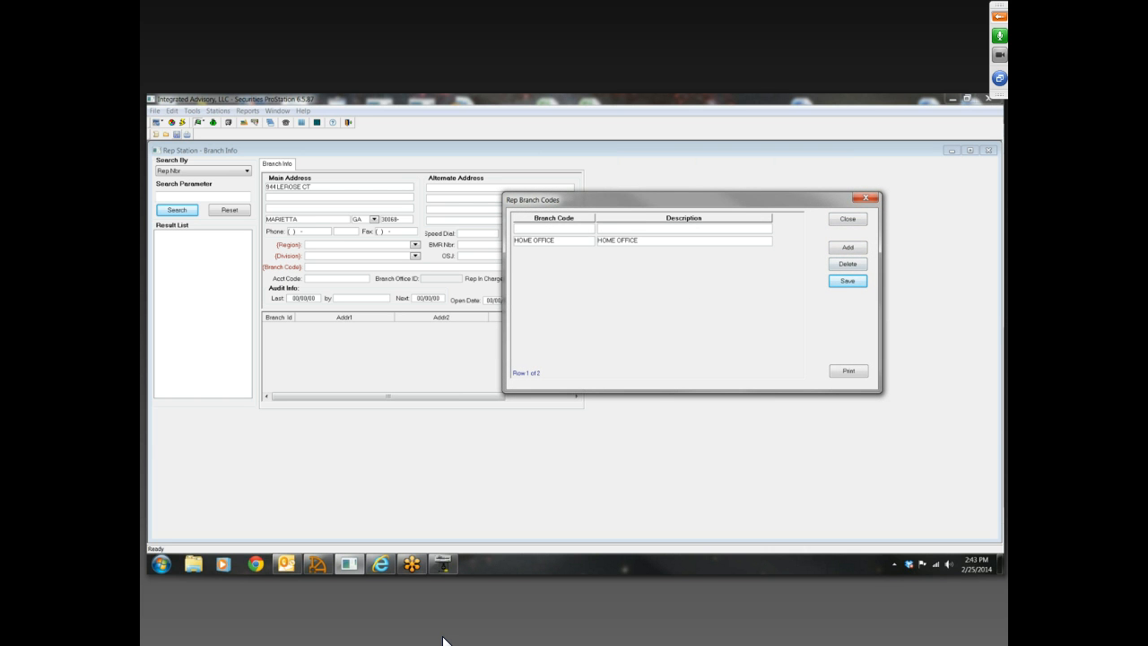
text(TEST OFFICE)
key(Tab)
text(TEST OFFICE)
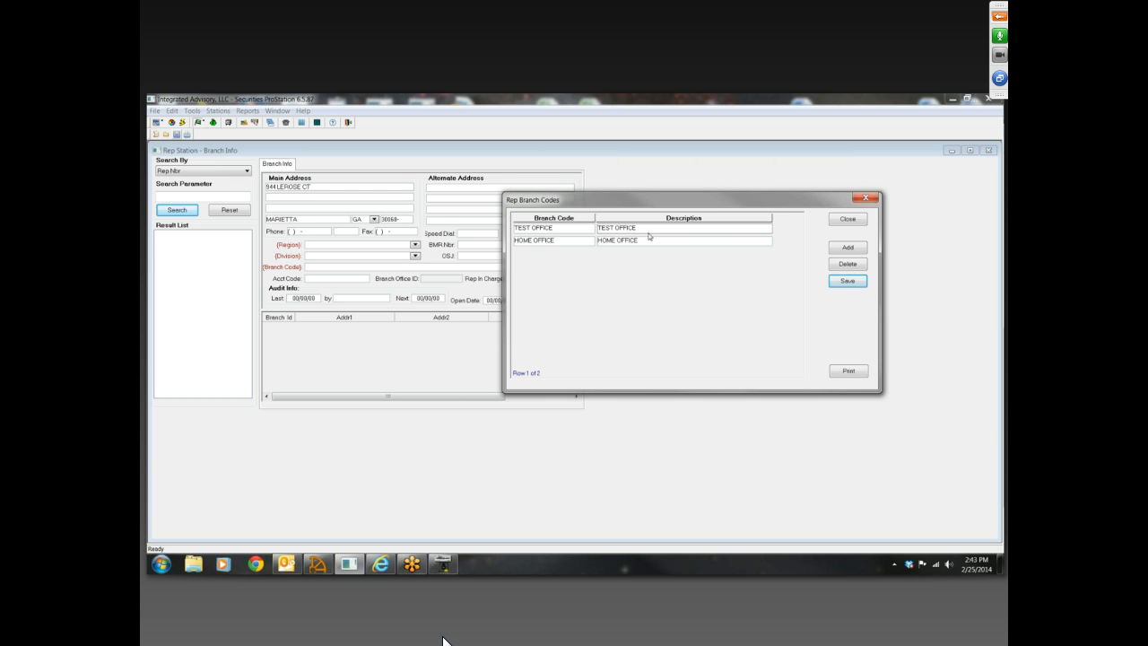
click(563, 232)
click(847, 281)
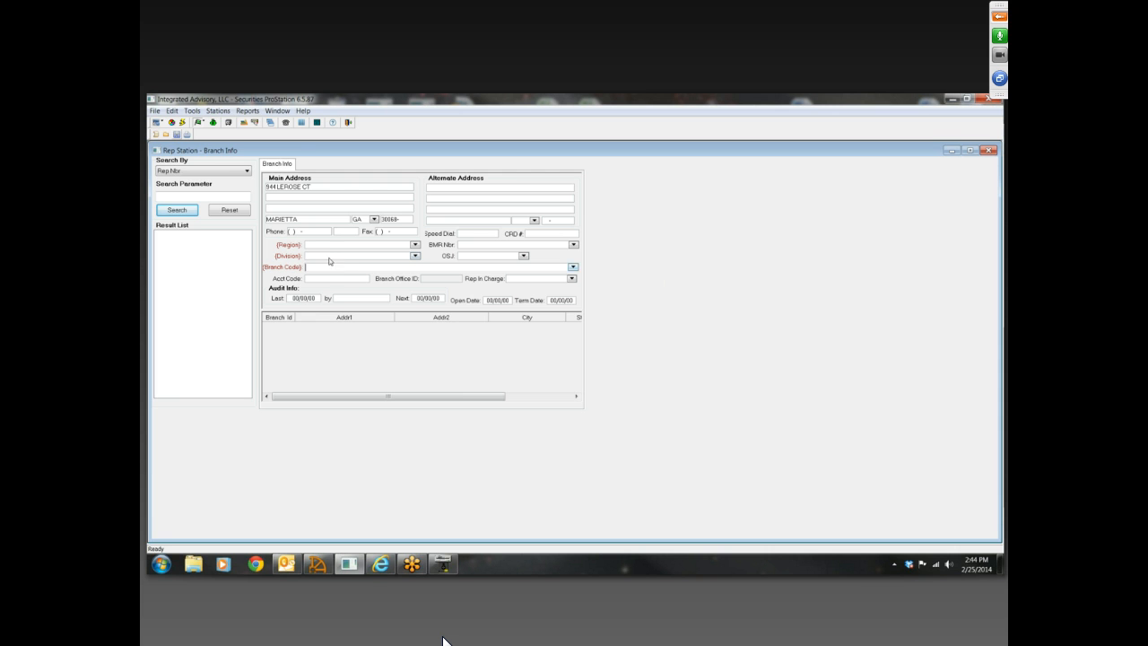
Open the New Branch help topic under Stations > Rep, read its setup instructions and close the help
click(279, 165)
click(332, 123)
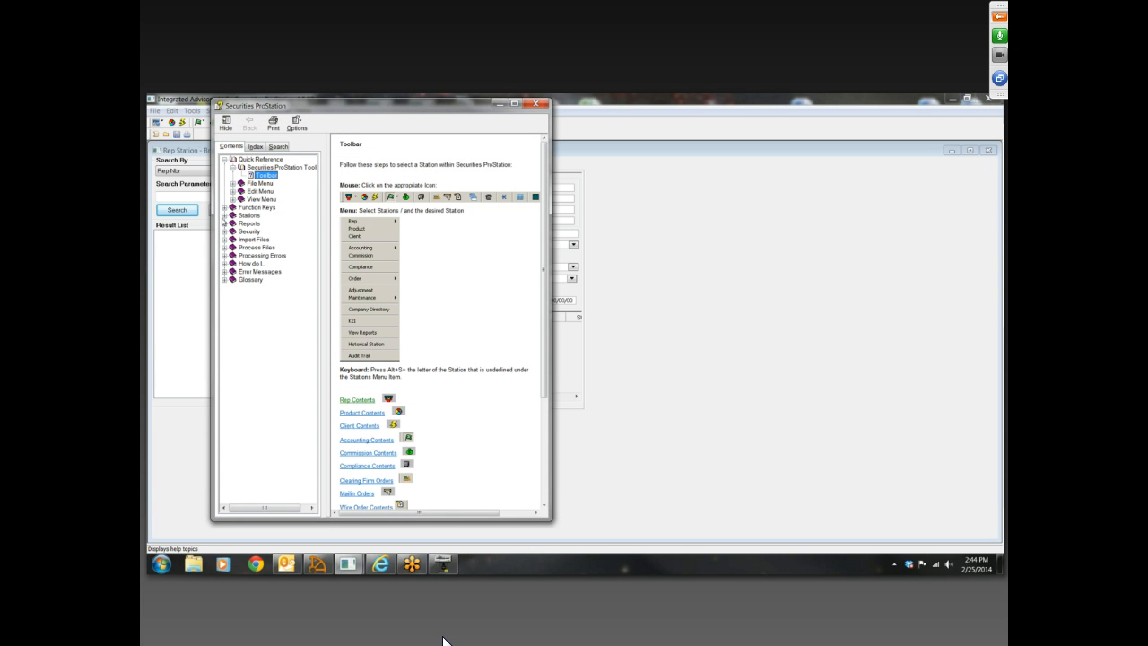
click(224, 215)
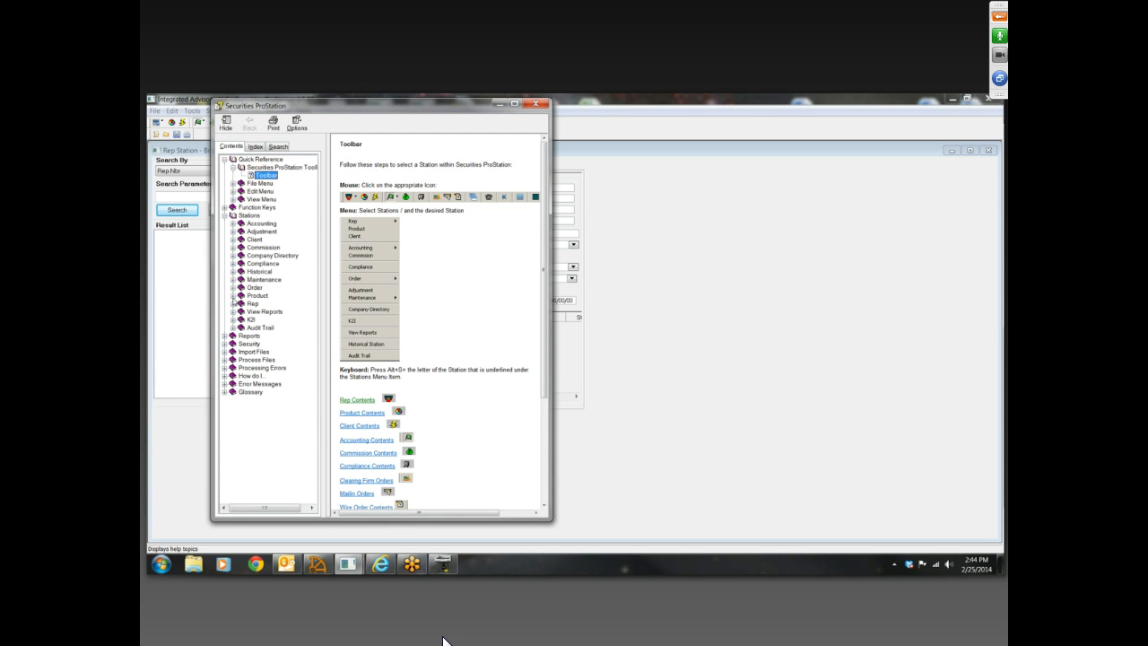
click(234, 304)
scroll(270, 305, down, 1)
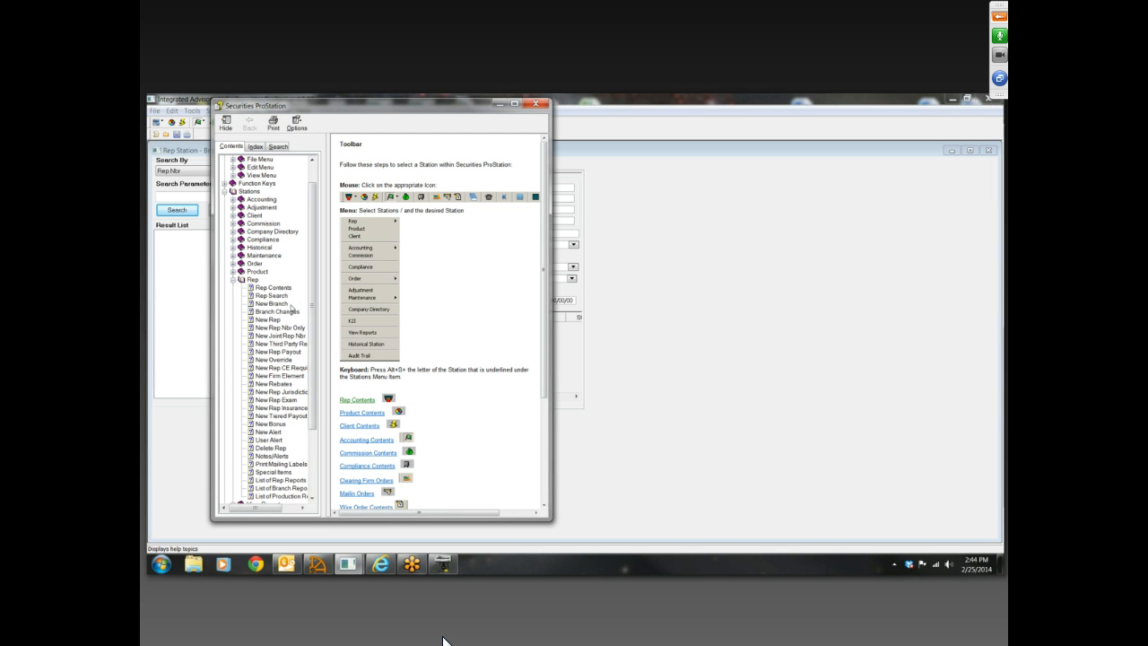
click(278, 305)
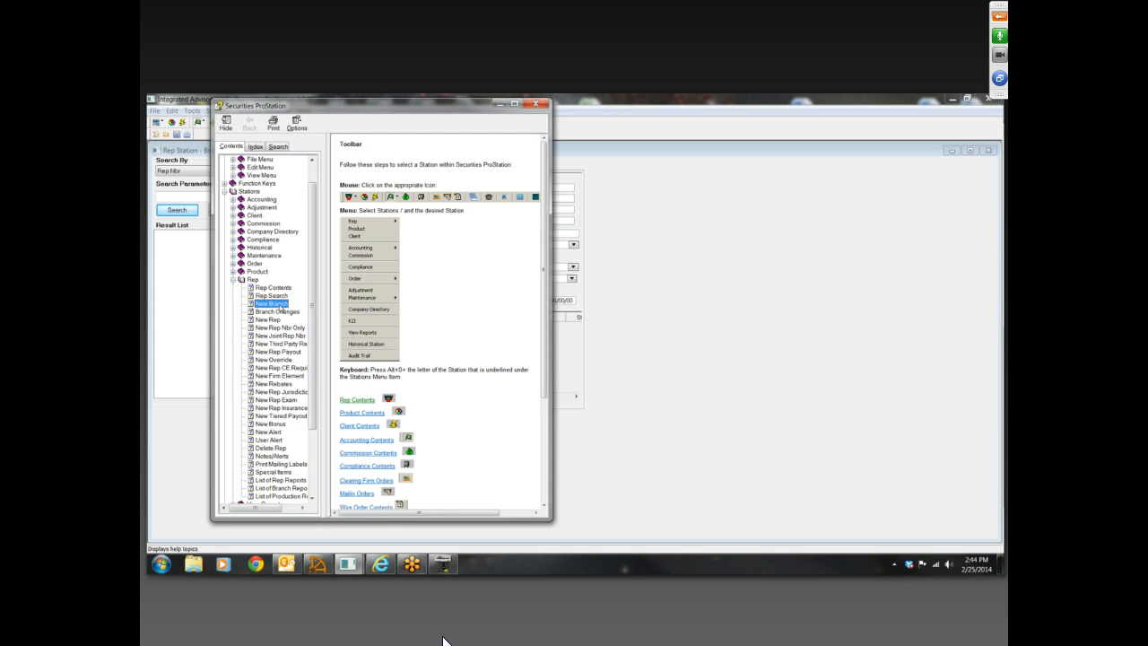
click(515, 104)
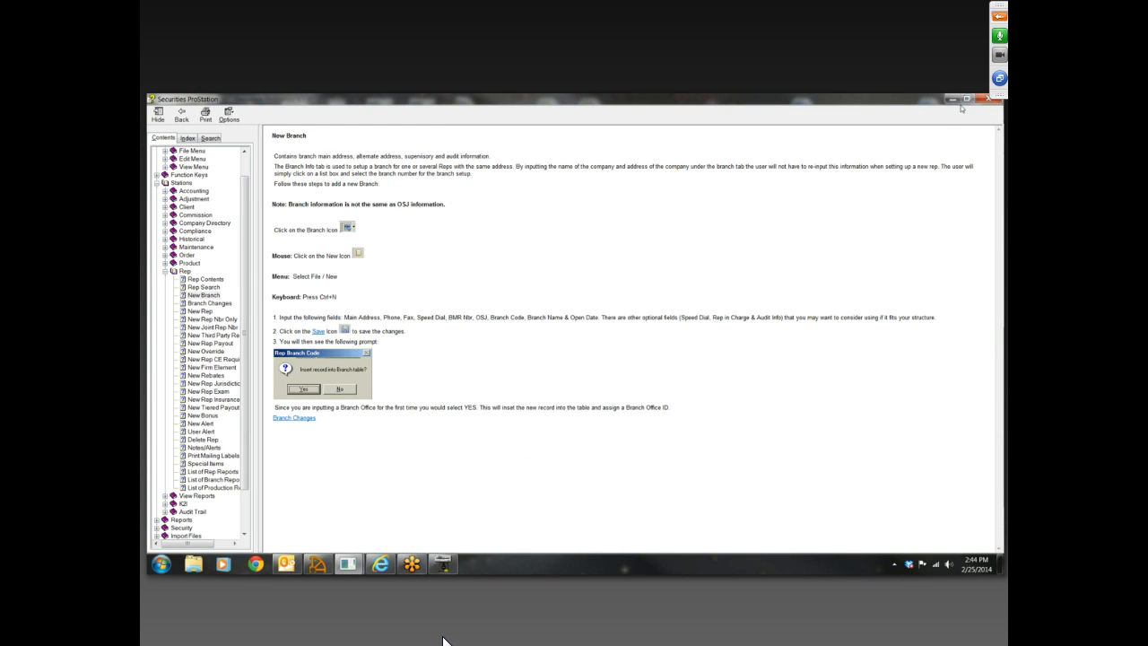
click(989, 98)
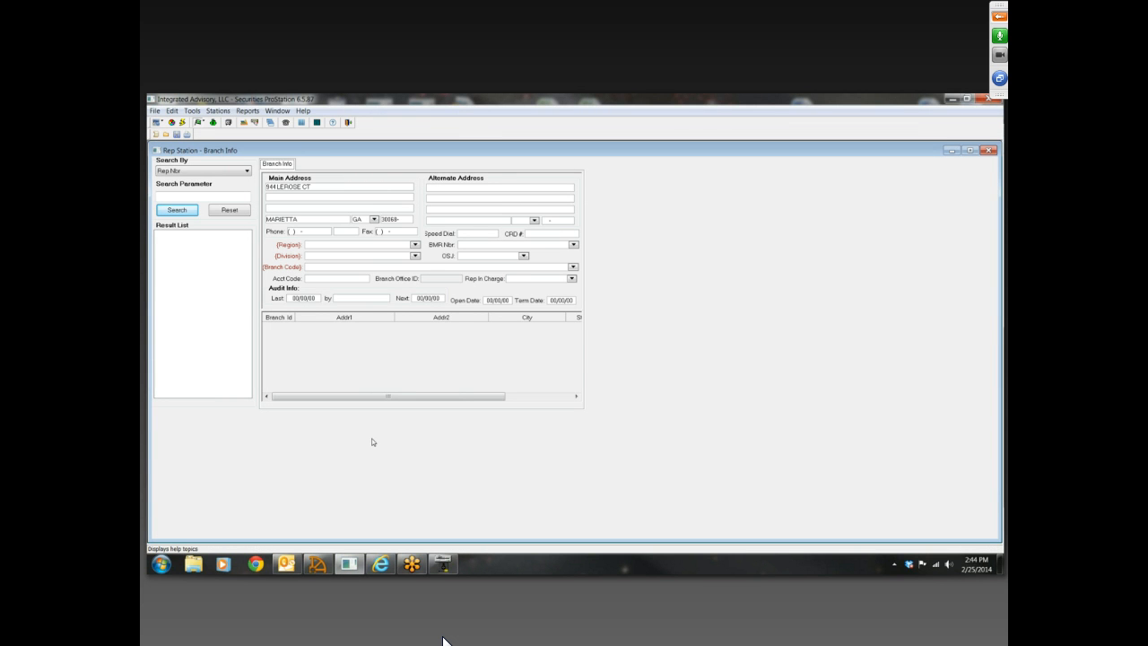
Close Branch Info without saving the new branch record
click(989, 150)
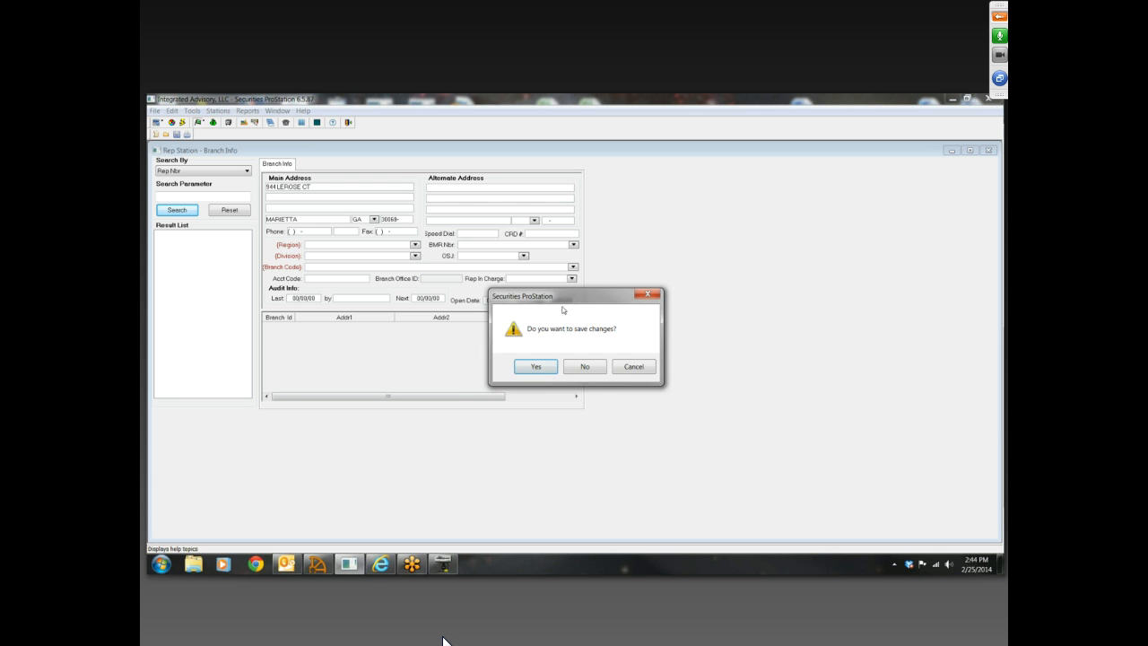
drag(567, 300, 531, 235)
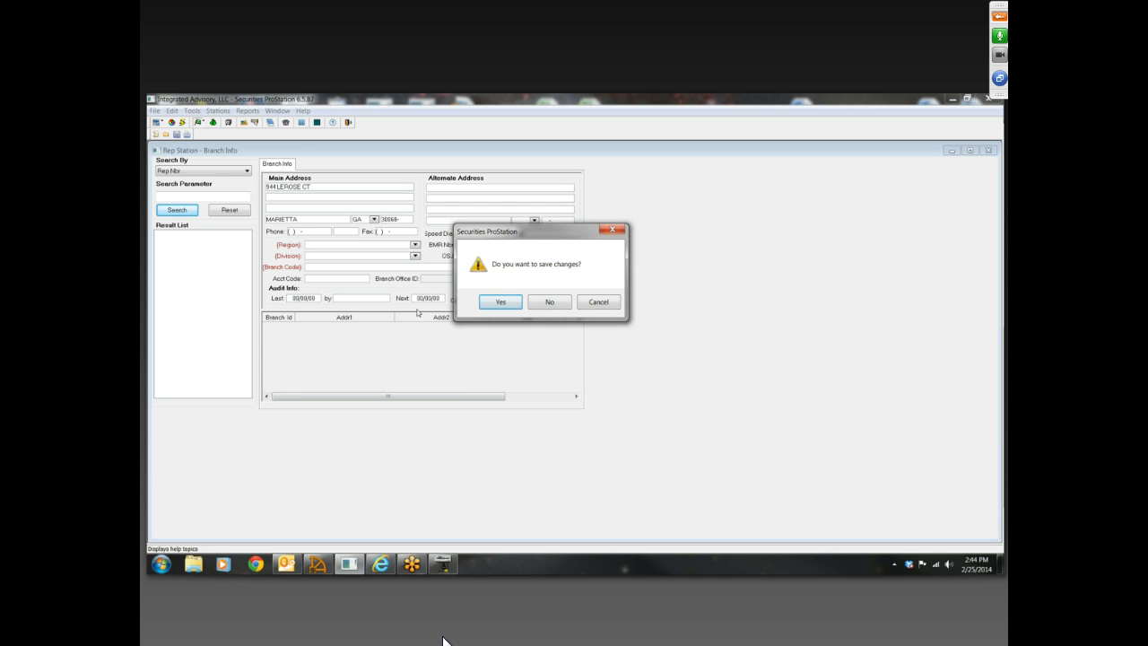
click(539, 305)
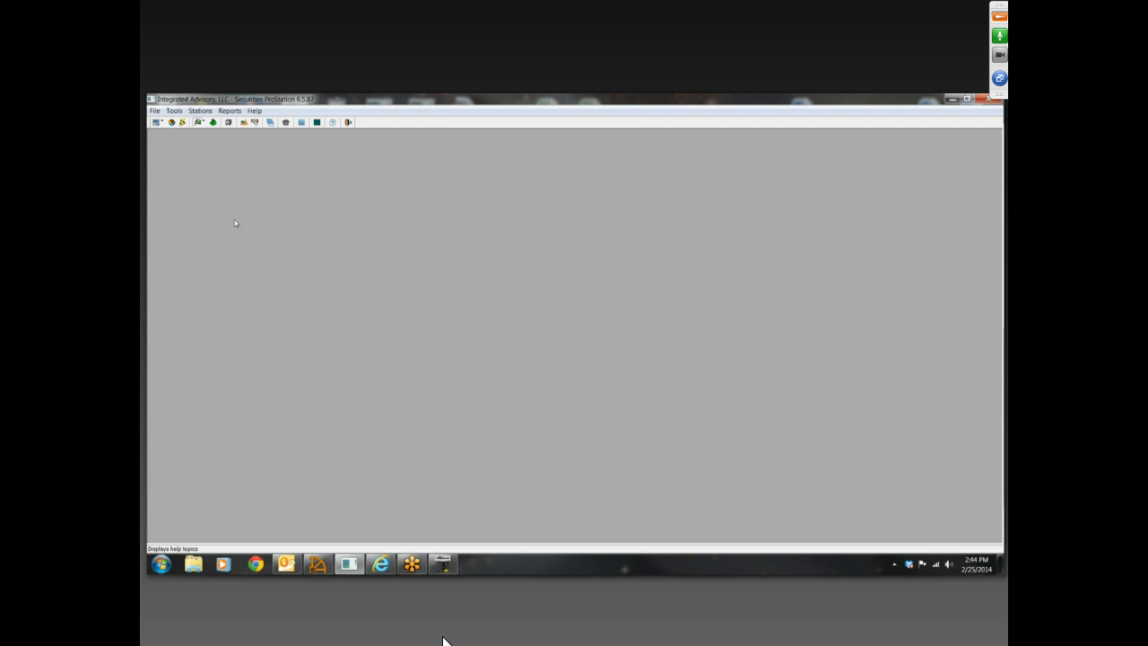
Open the Rep Station's main information, list all reps by rep number, and close the station
click(164, 124)
click(156, 152)
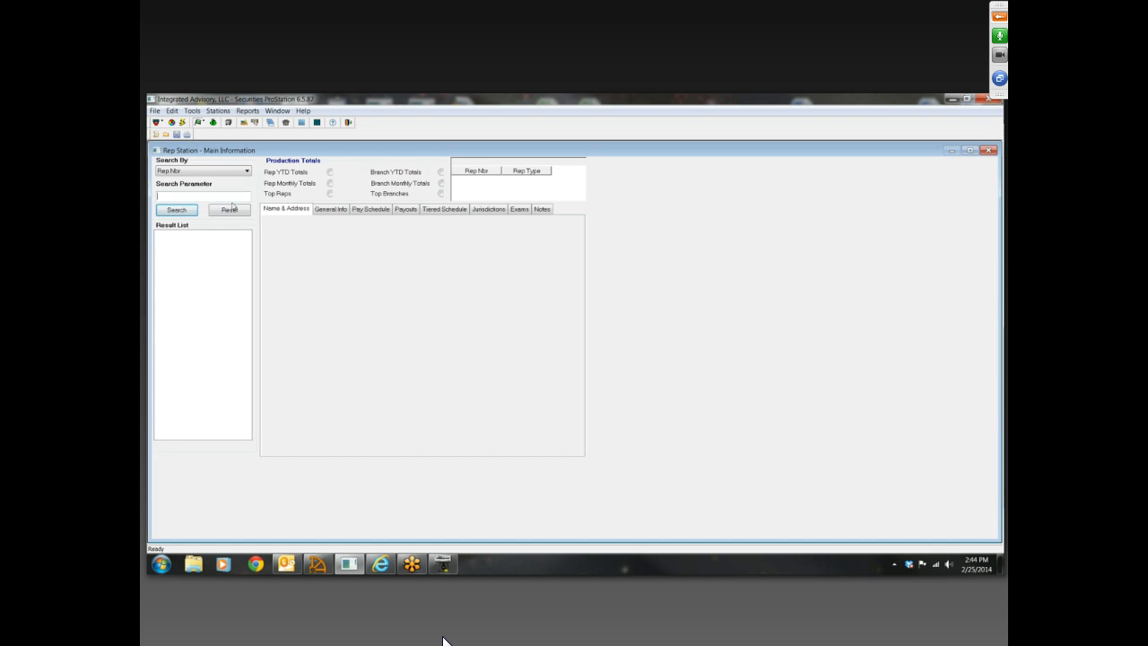
click(177, 209)
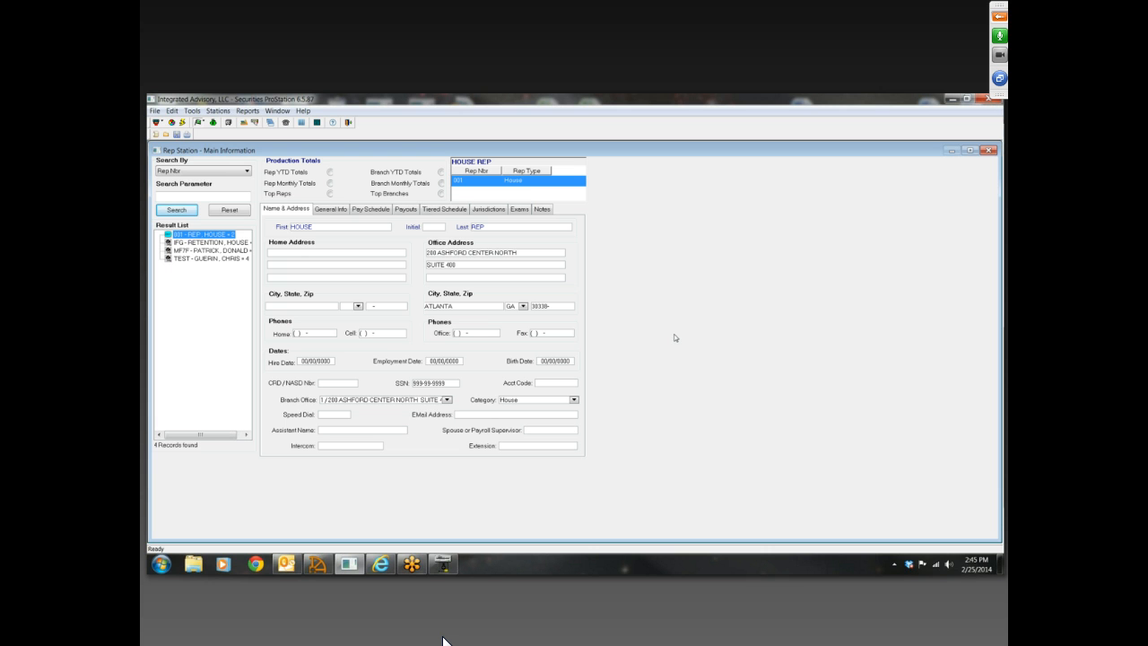
click(988, 150)
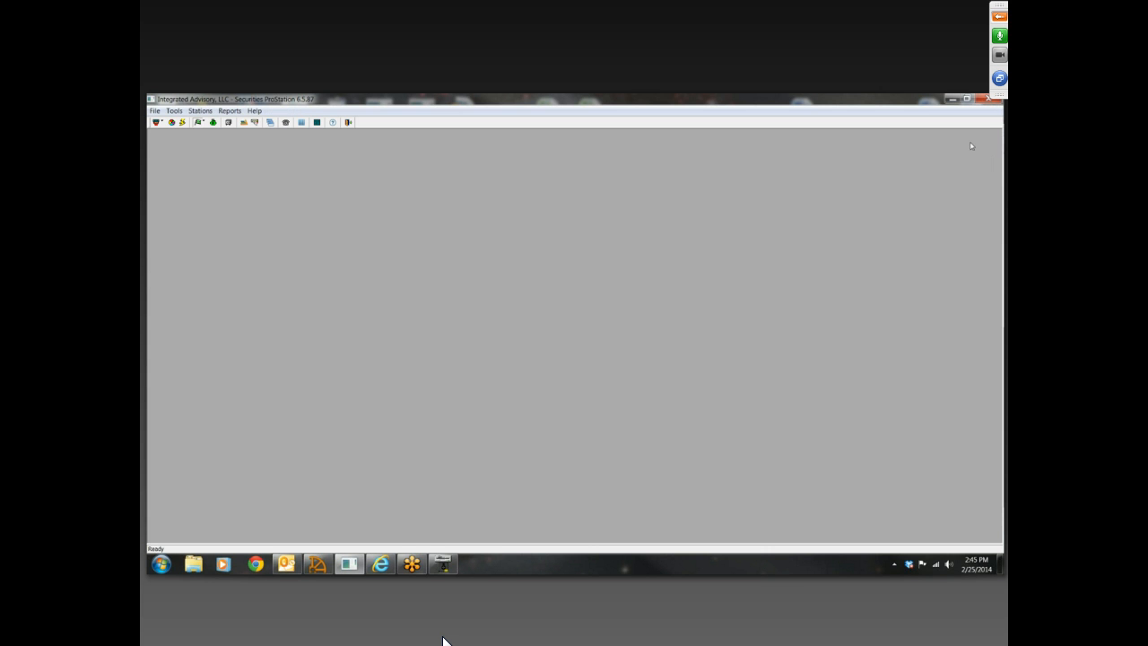
Minimize Securities ProStation, switch to the Import Station and restart it
click(952, 100)
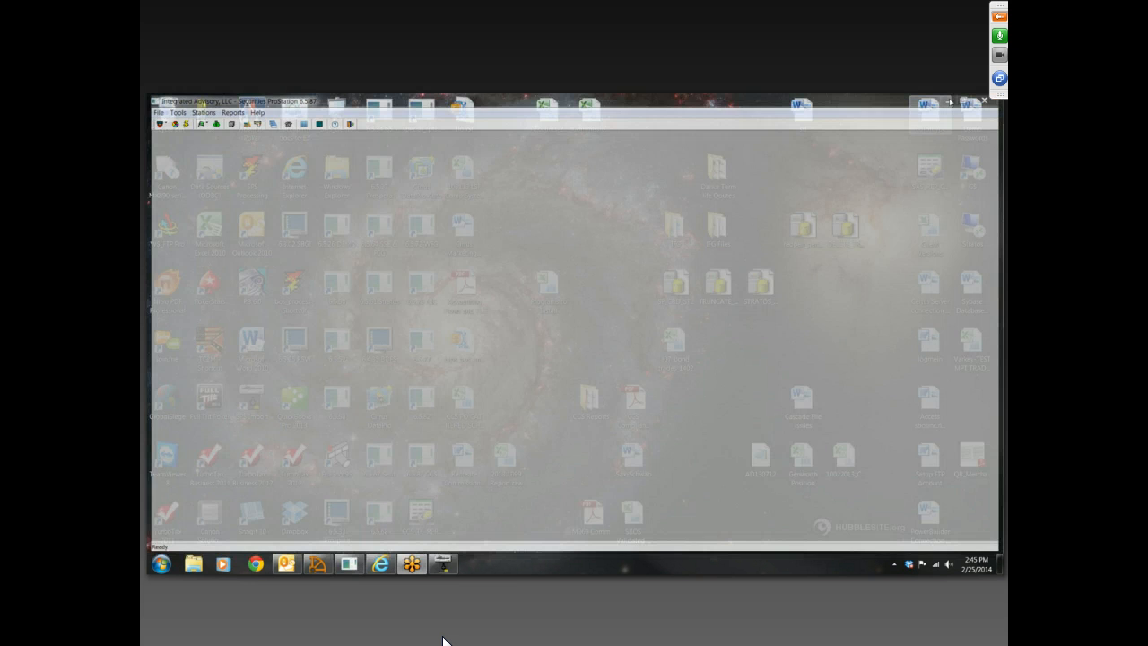
click(443, 563)
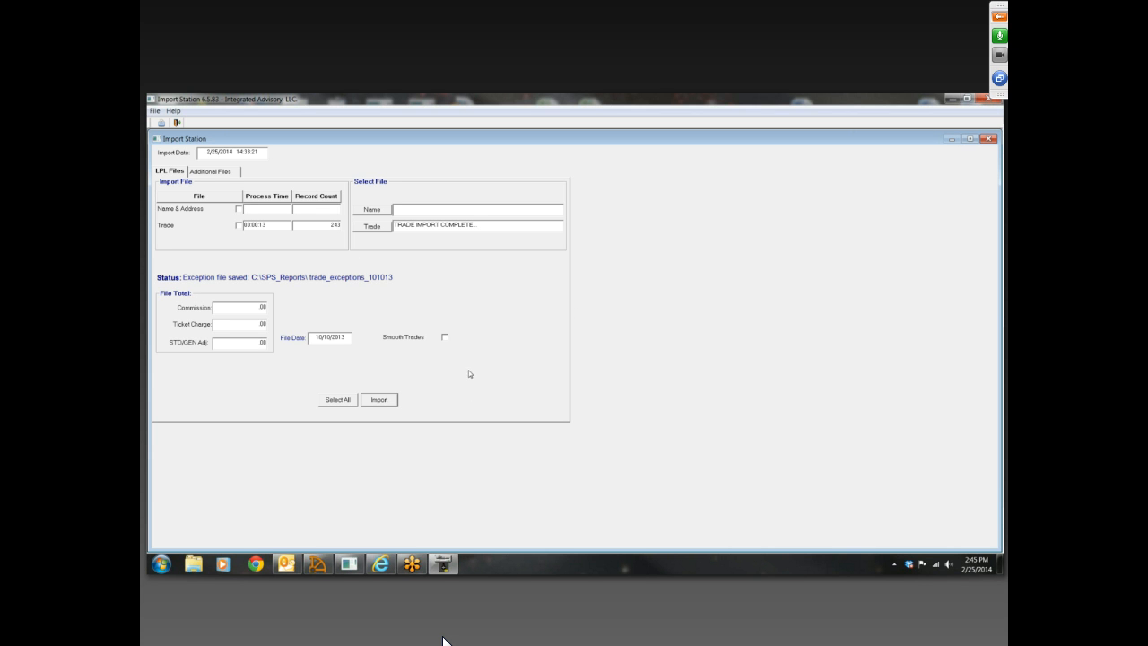
click(988, 99)
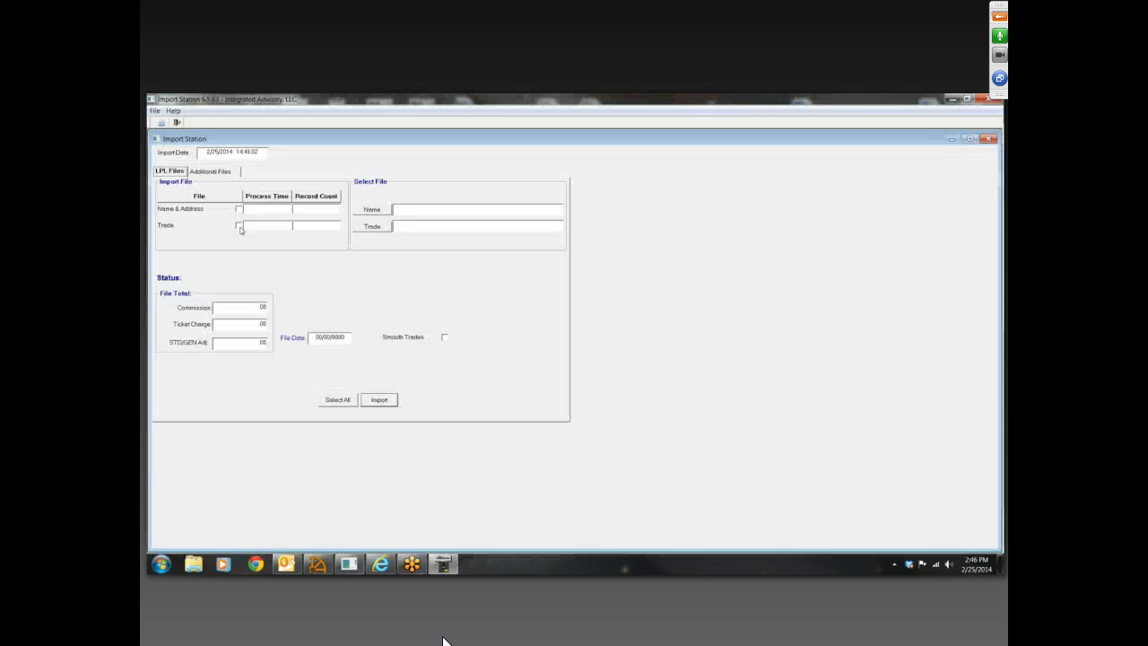
Mark the LPL Trade file for import and choose the CommissionTransactionDetail-2013 file from the Desktop
click(240, 227)
click(382, 230)
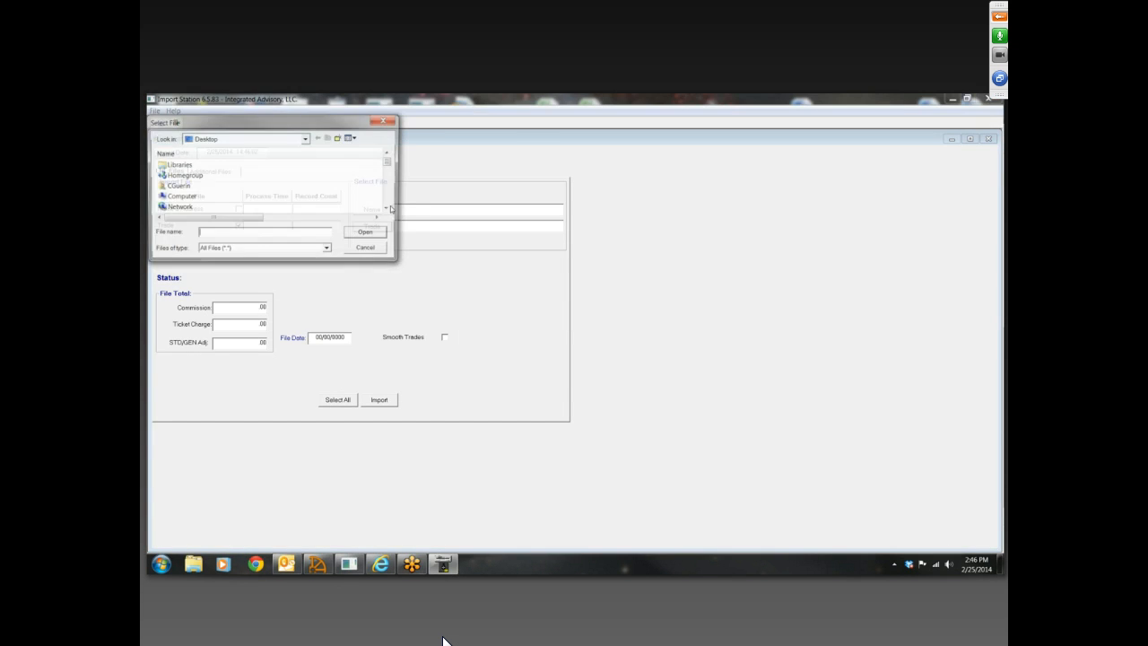
click(389, 210)
click(389, 210)
click(389, 210)
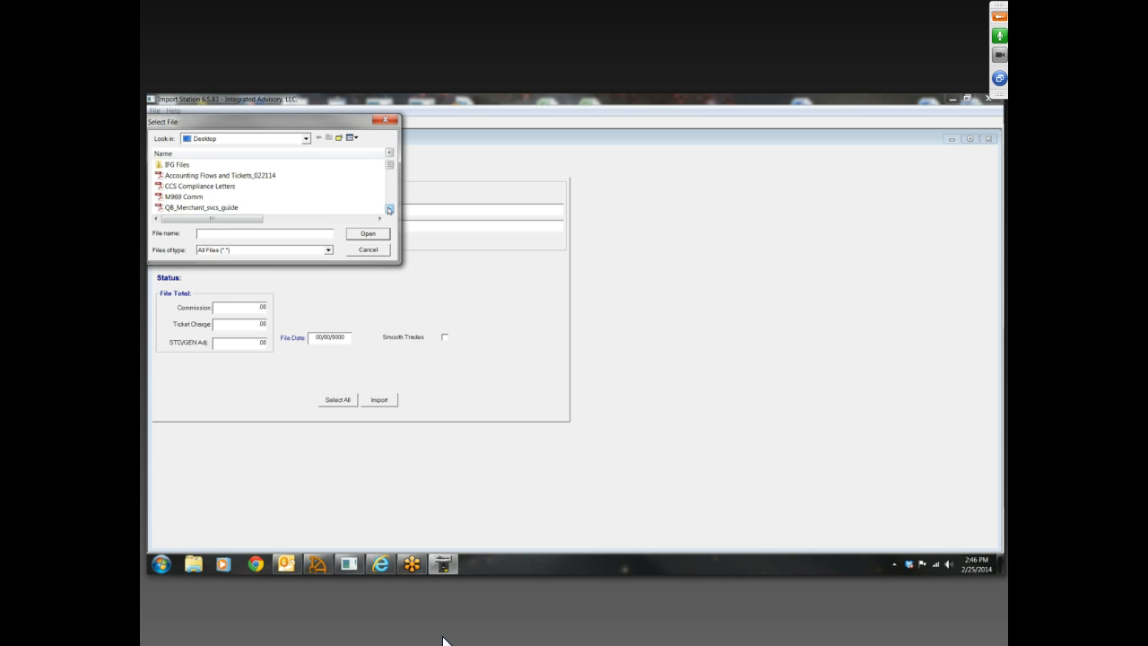
click(389, 210)
click(389, 210)
click(389, 210)
click(390, 210)
click(389, 210)
click(389, 210)
click(390, 210)
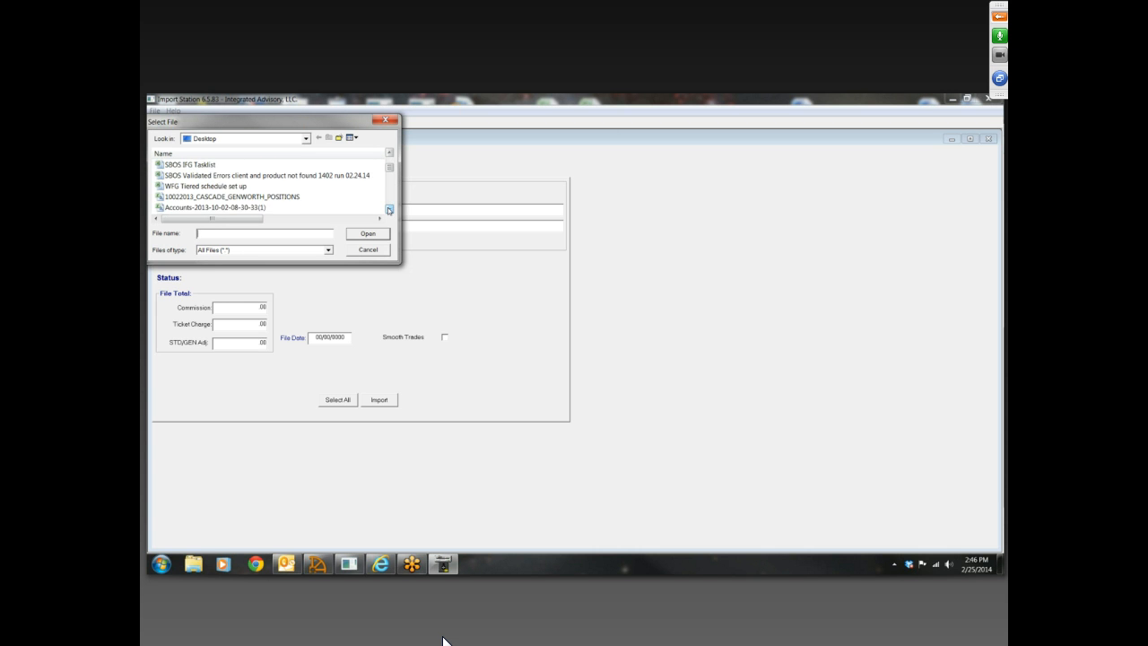
click(390, 209)
click(389, 210)
click(272, 196)
double_click(272, 197)
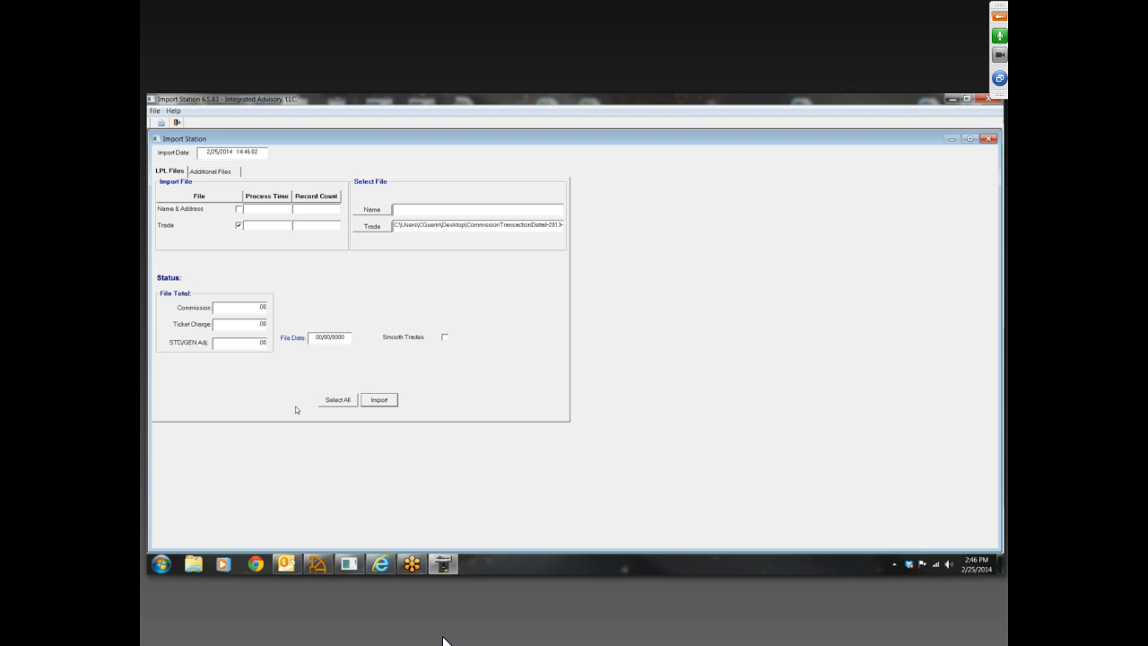
Set the file date to 10/10/2013 and import the Trade file, declining validation
text(10/10/2013)
click(377, 400)
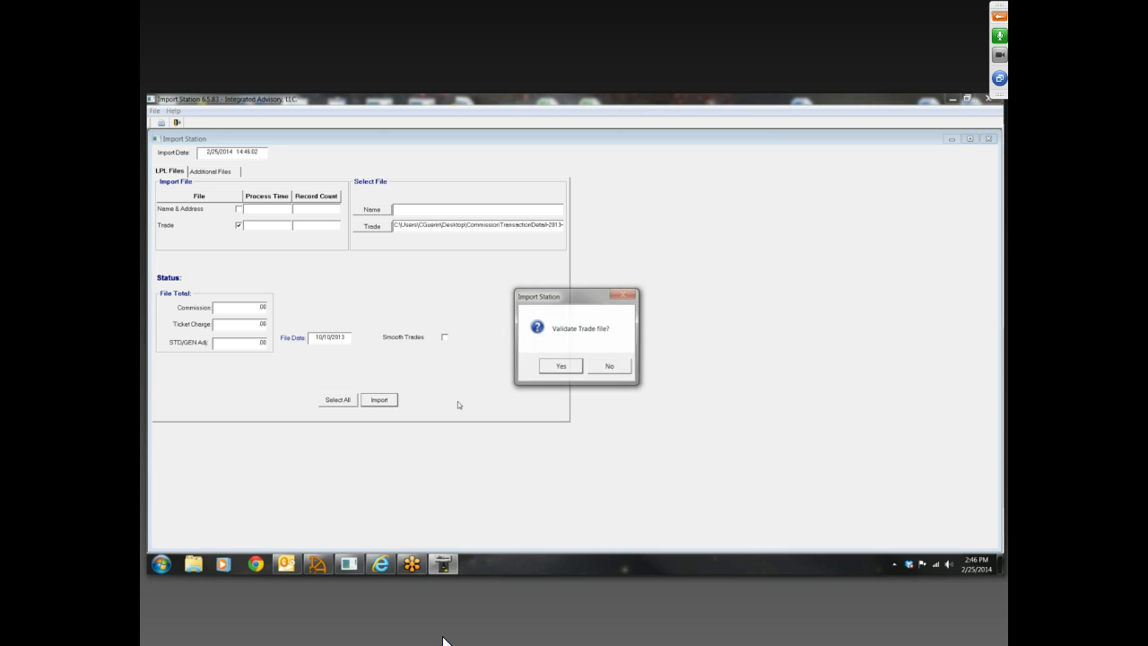
drag(578, 296, 538, 241)
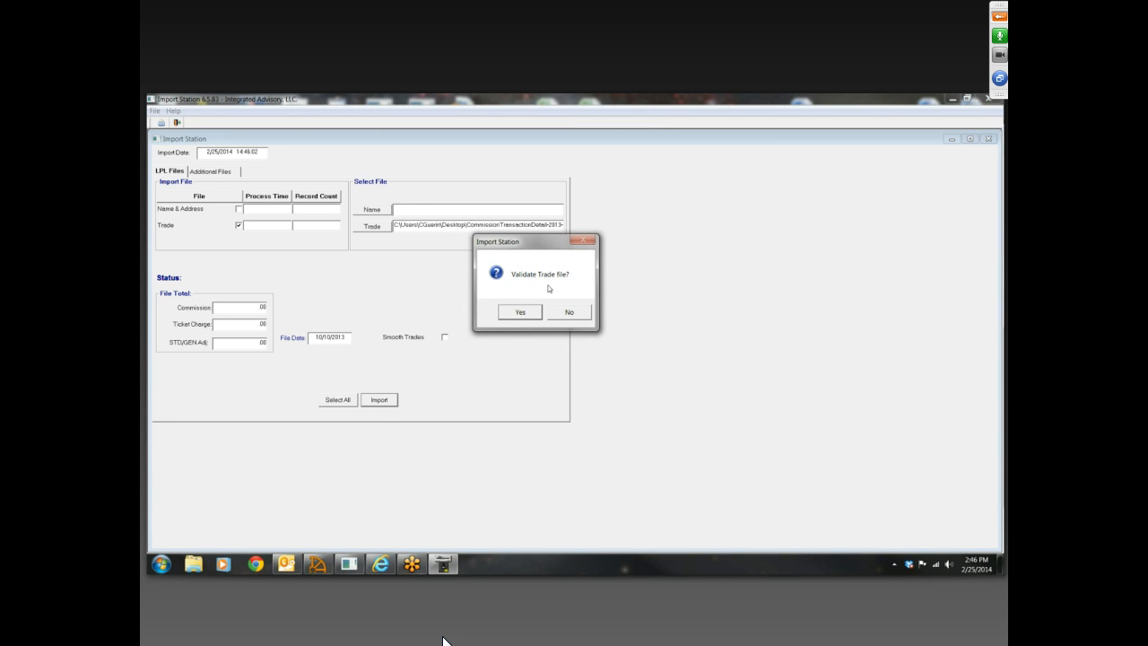
click(571, 312)
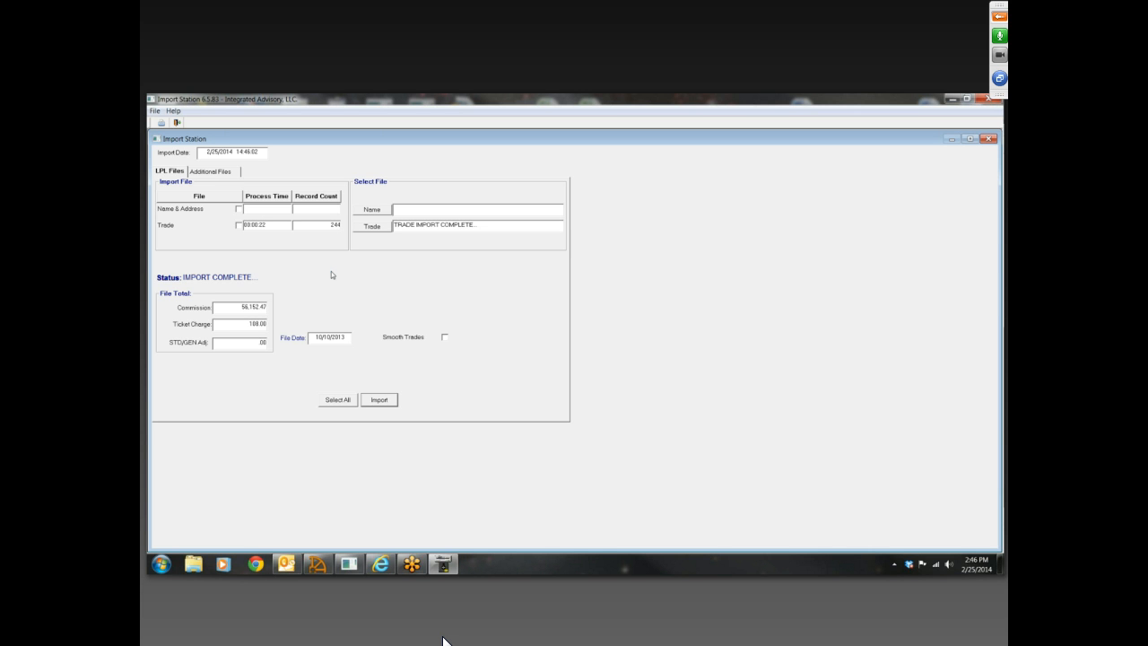
Review the Commission, Ticket Charge and STD/GEN Adj file totals, and close the Import Station
double_click(237, 308)
double_click(248, 327)
double_click(253, 341)
click(988, 101)
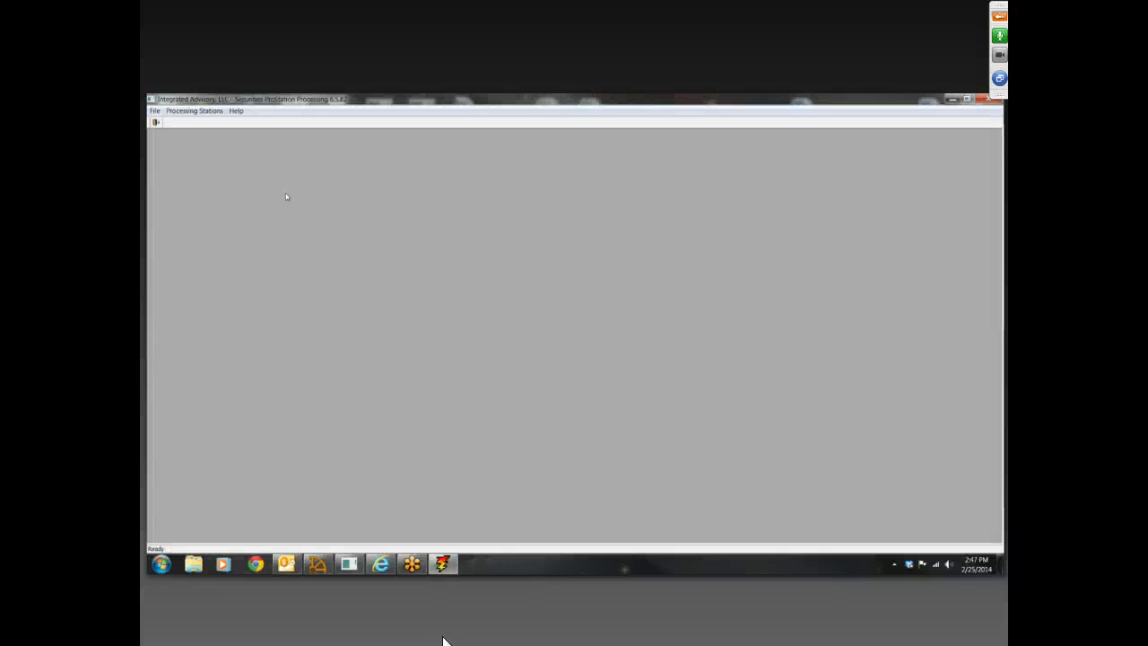
Run all daily processes for commission period 1320 and close the processing program
click(209, 112)
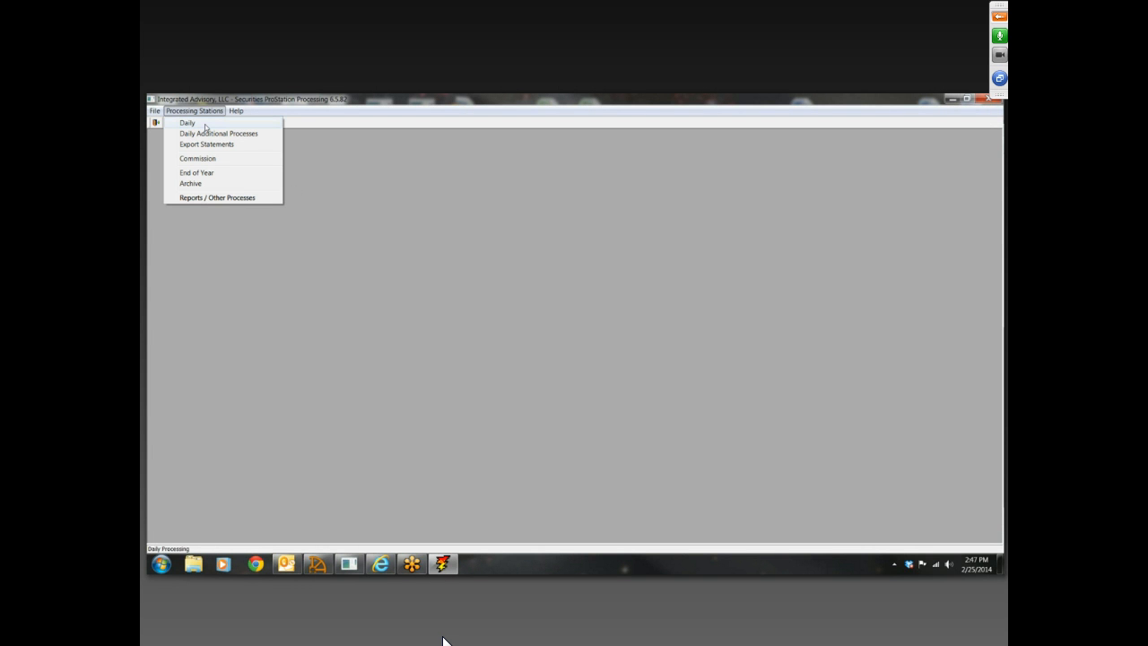
click(205, 126)
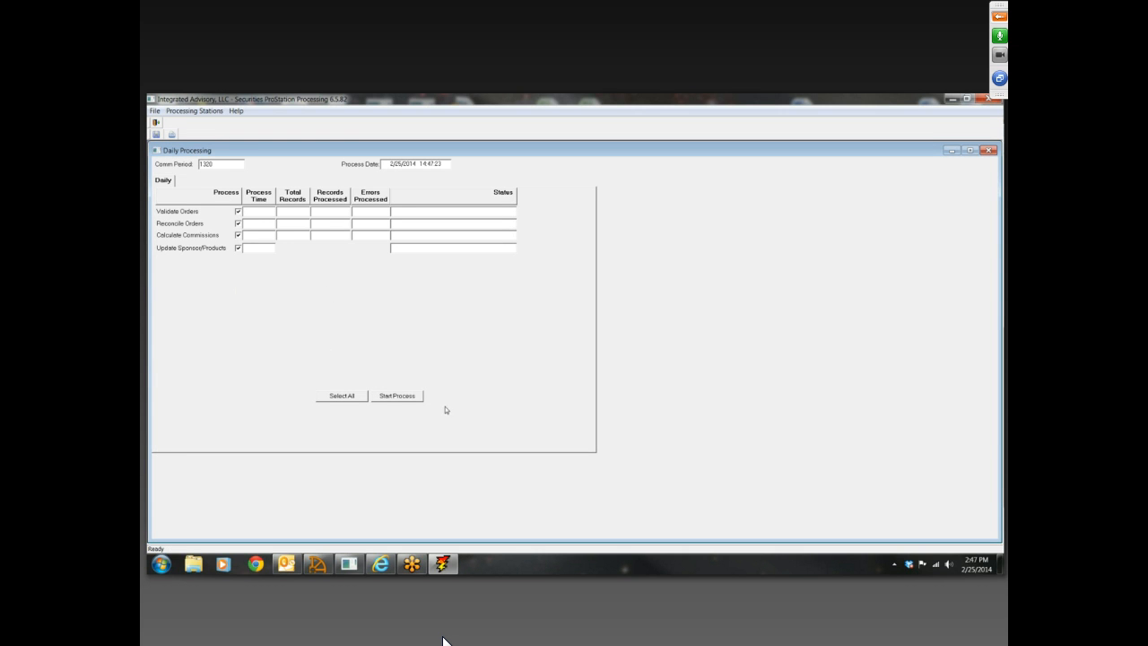
click(403, 399)
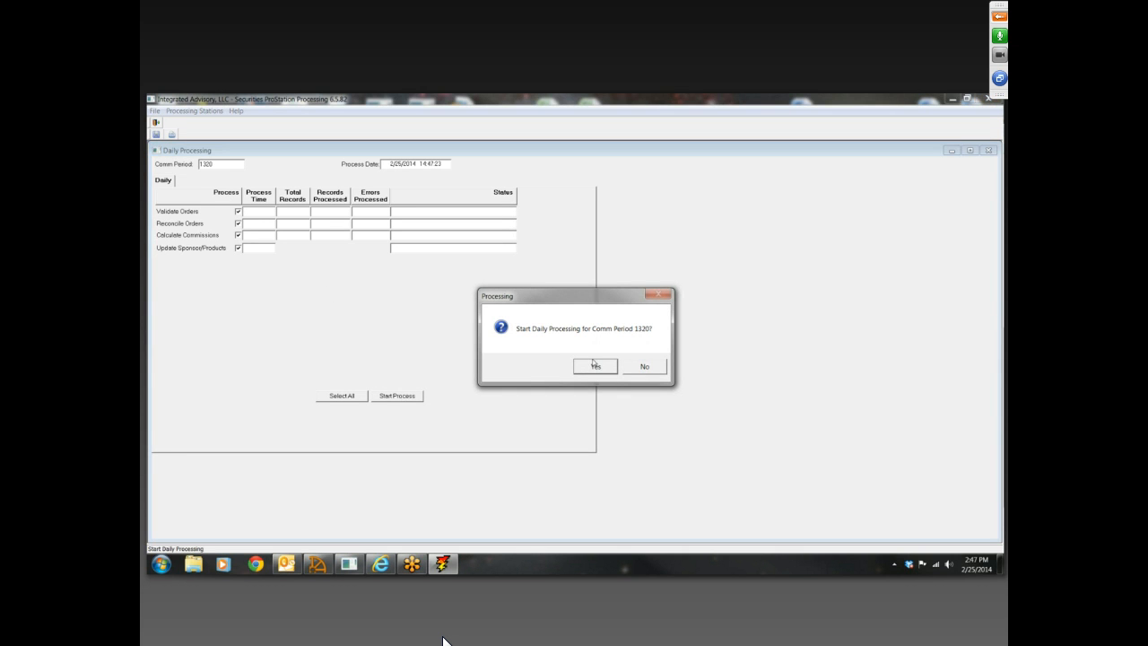
click(595, 366)
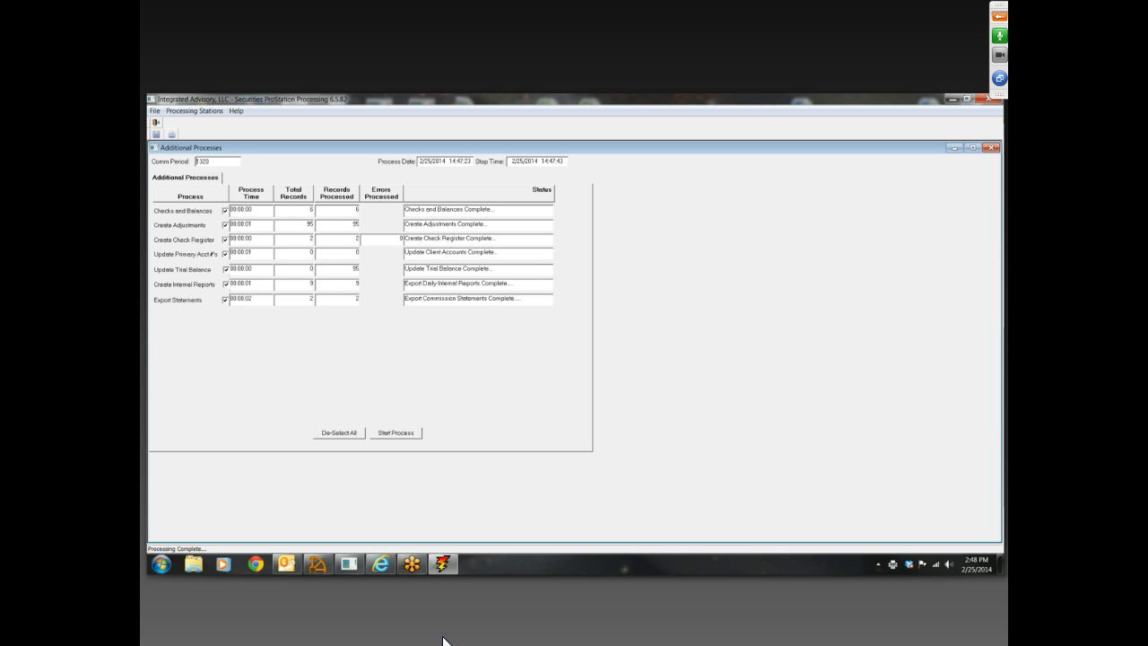
click(990, 99)
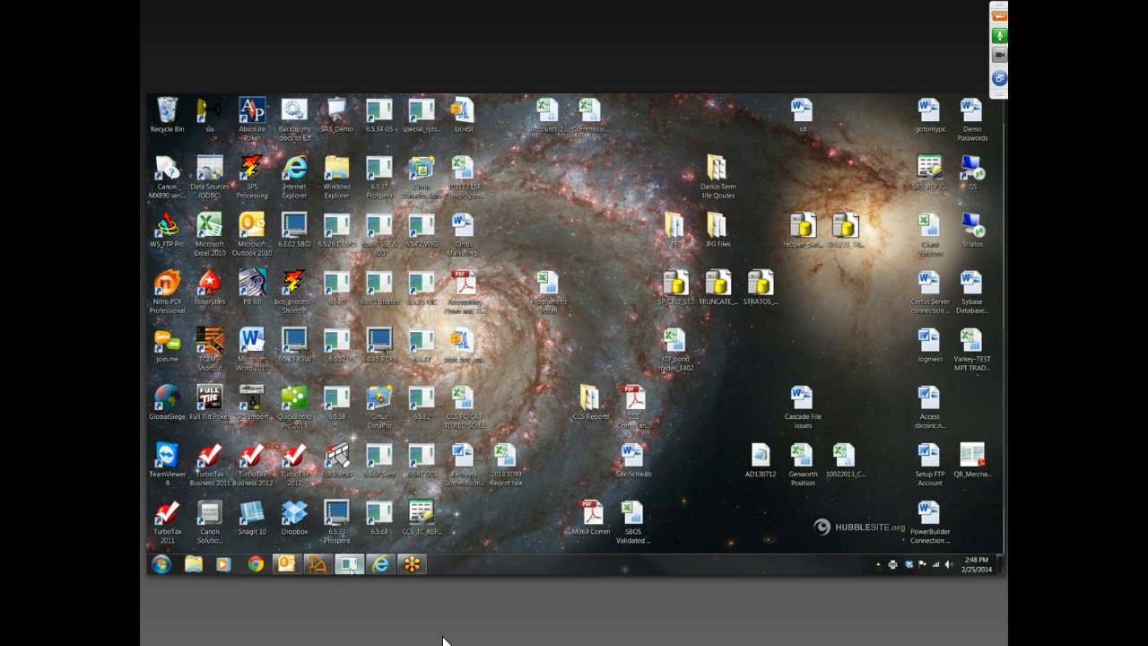
Switch to Securities ProStation and search all orders with start and end commission period 1320
click(351, 570)
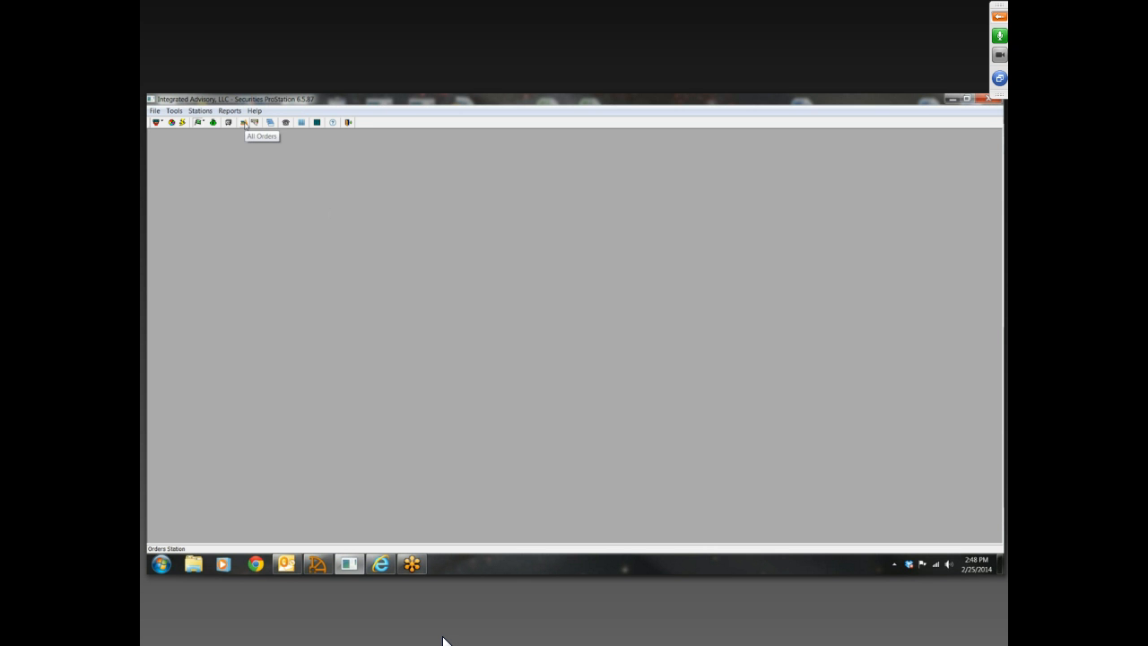
click(244, 123)
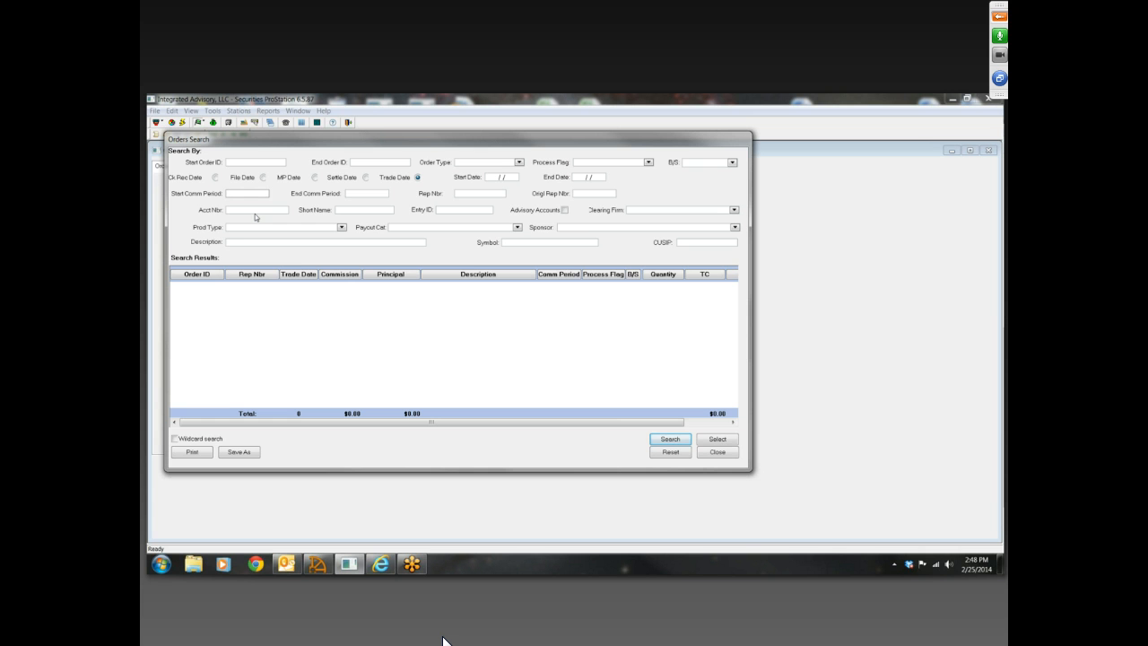
text(1320)
click(364, 194)
click(667, 440)
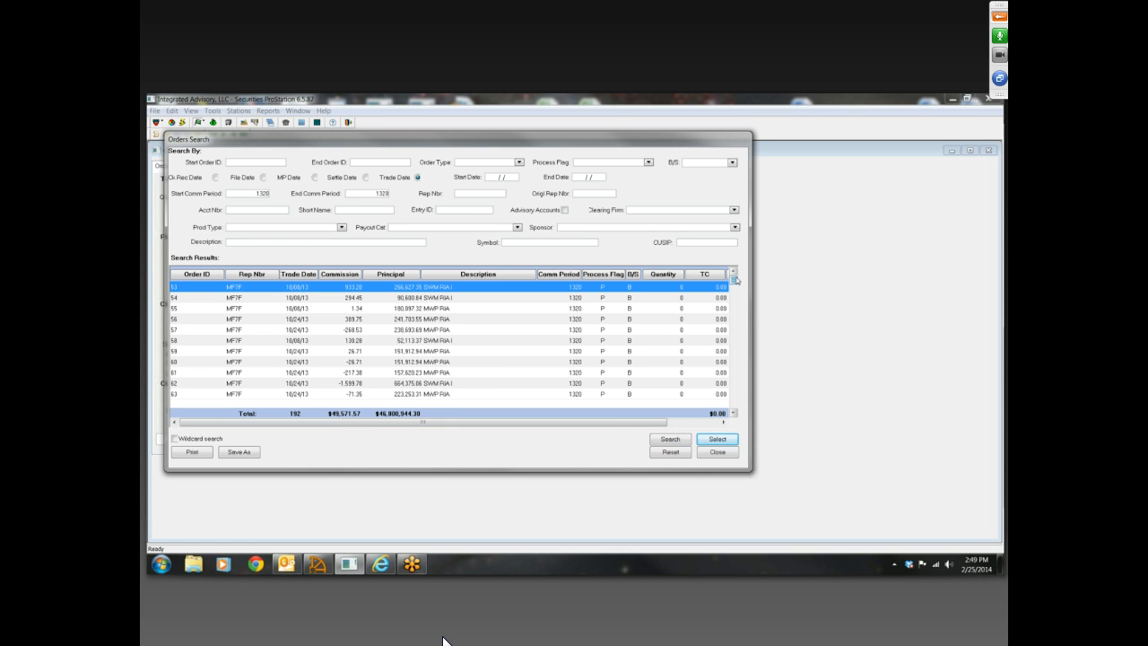
Examine the individual orders and all columns in the order search results
mouse_move(736, 281)
mouse_down()
mouse_move(745, 408)
mouse_move(743, 281)
mouse_up()
click(197, 298)
click(200, 288)
click(198, 300)
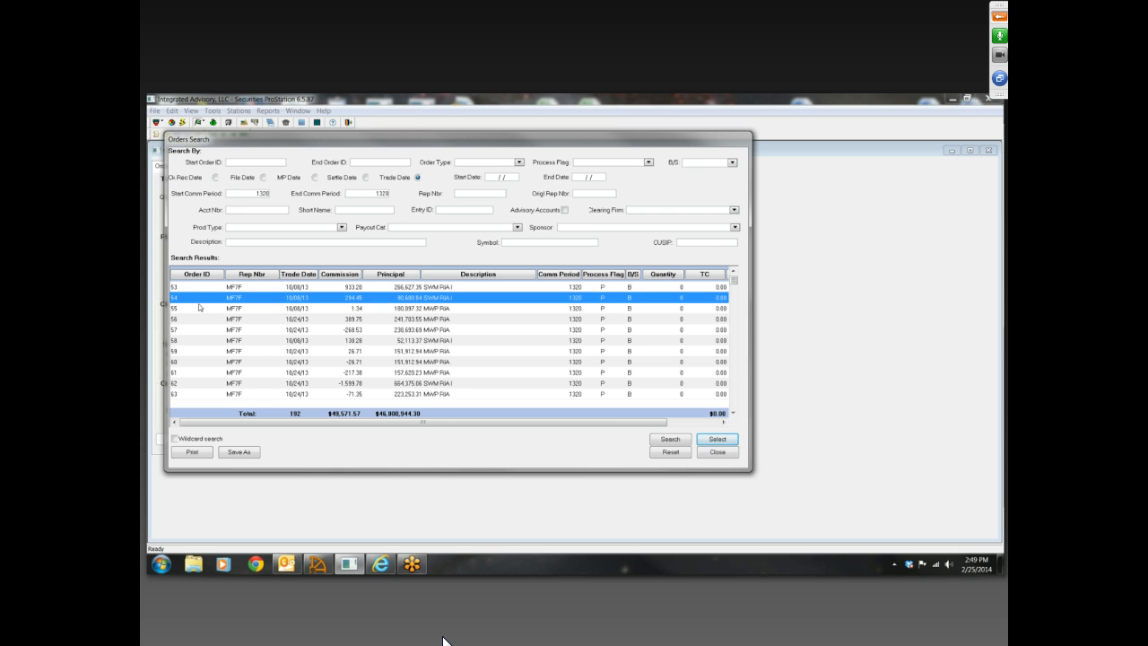
click(199, 312)
click(201, 323)
click(202, 330)
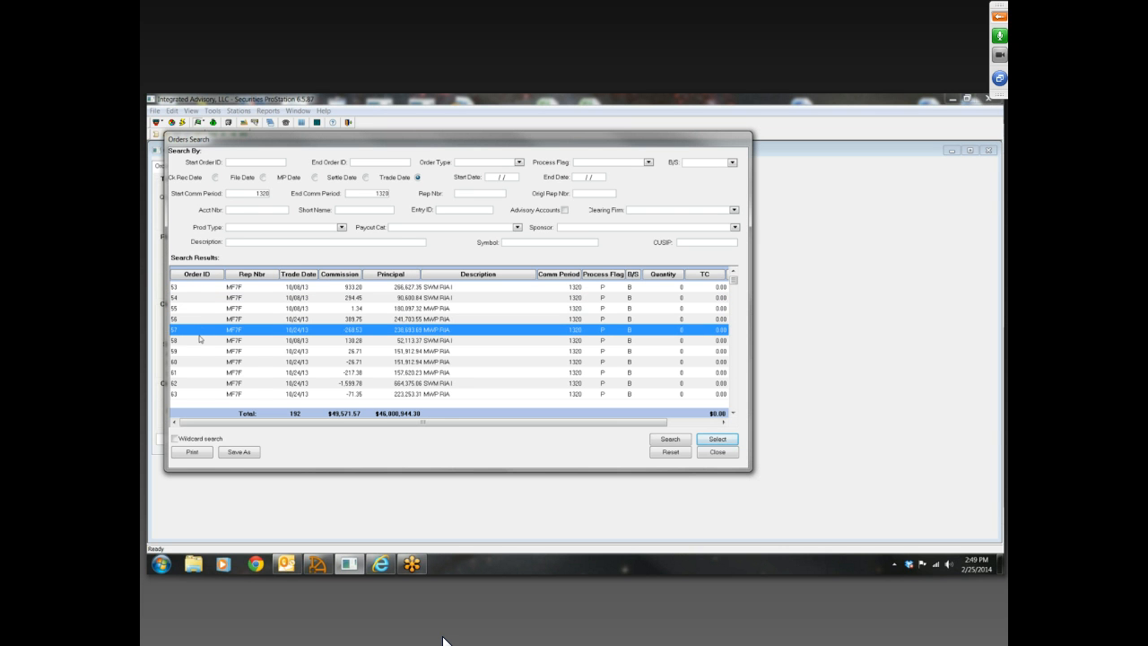
click(199, 342)
click(201, 330)
click(204, 321)
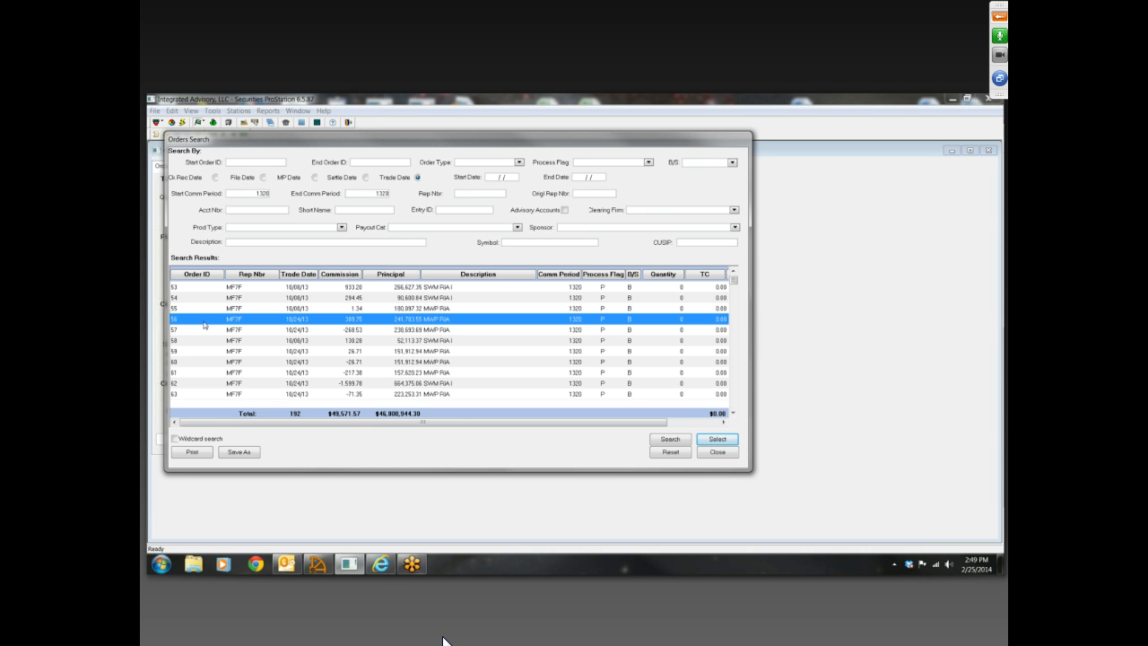
click(188, 288)
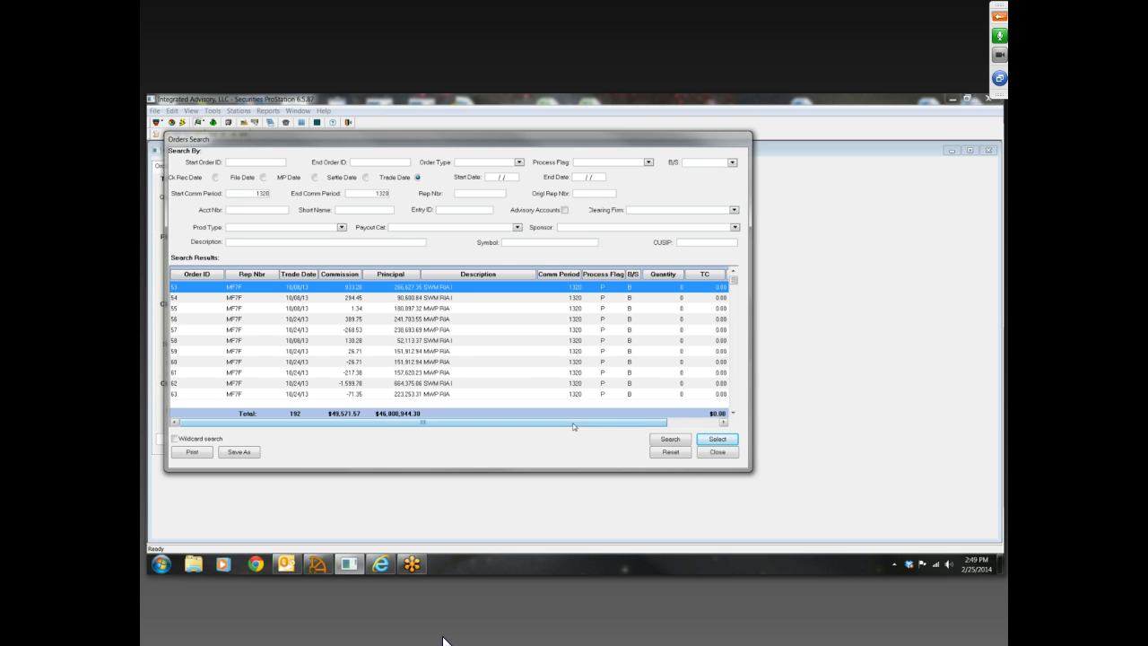
drag(574, 424, 715, 433)
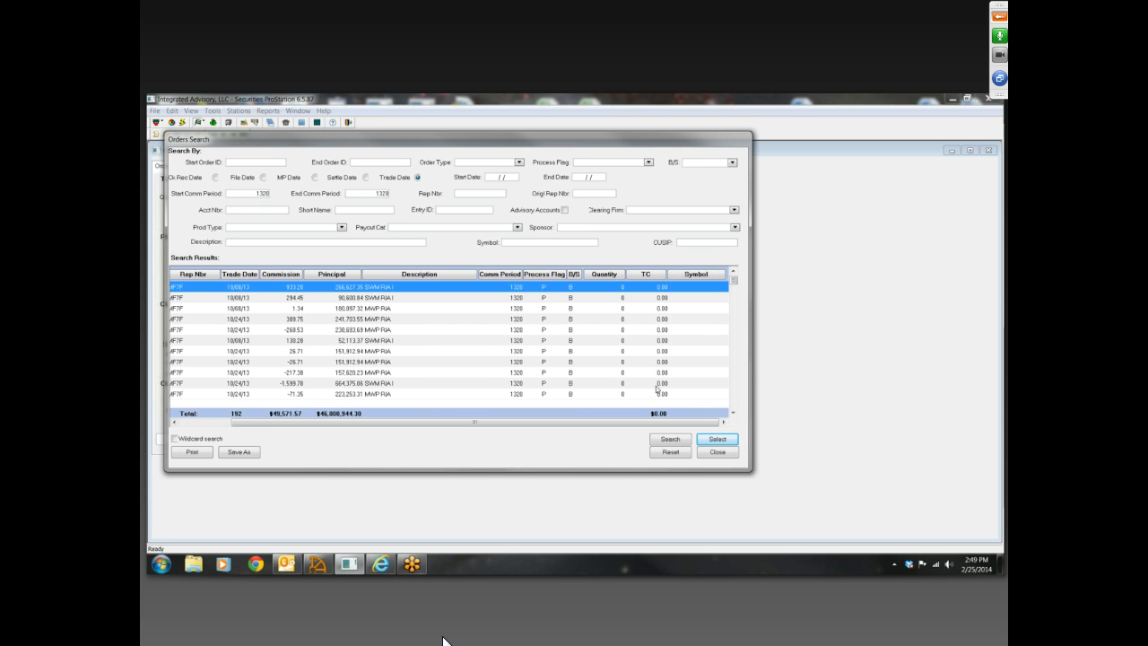
drag(651, 426, 599, 425)
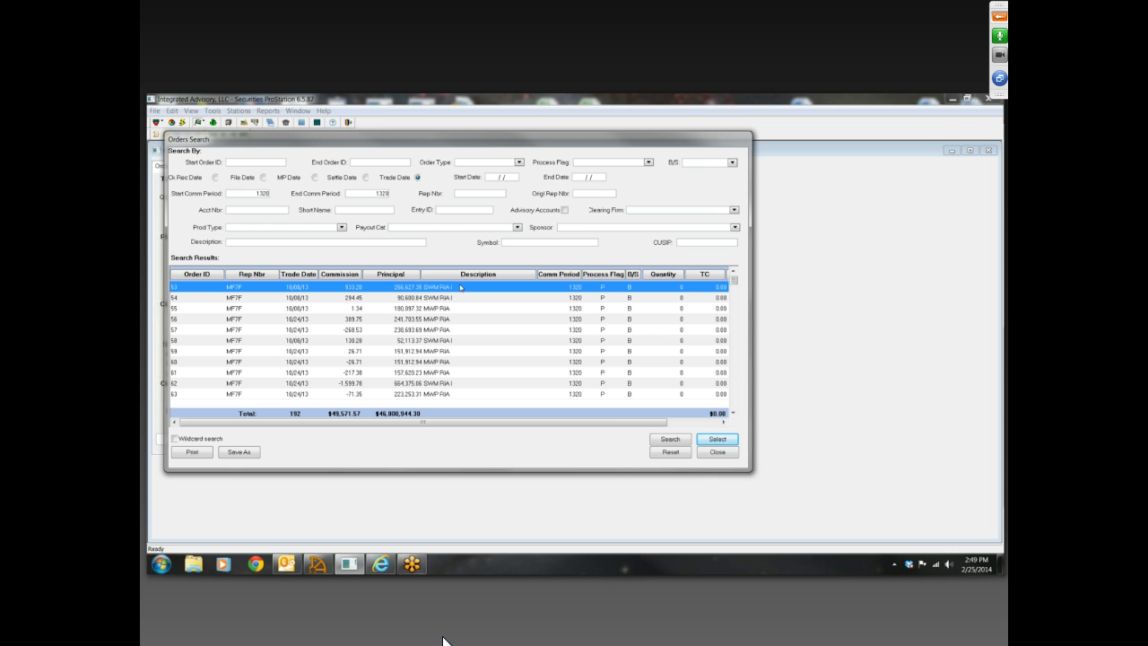
Open the first order from the results and page through the following order records
click(717, 439)
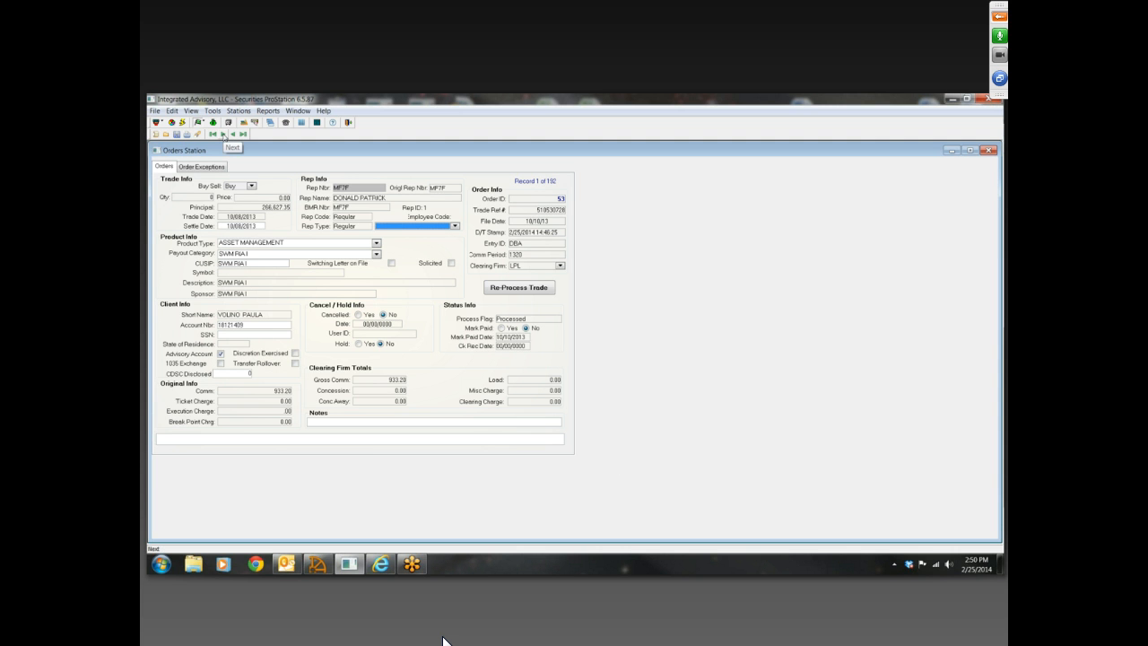
click(223, 134)
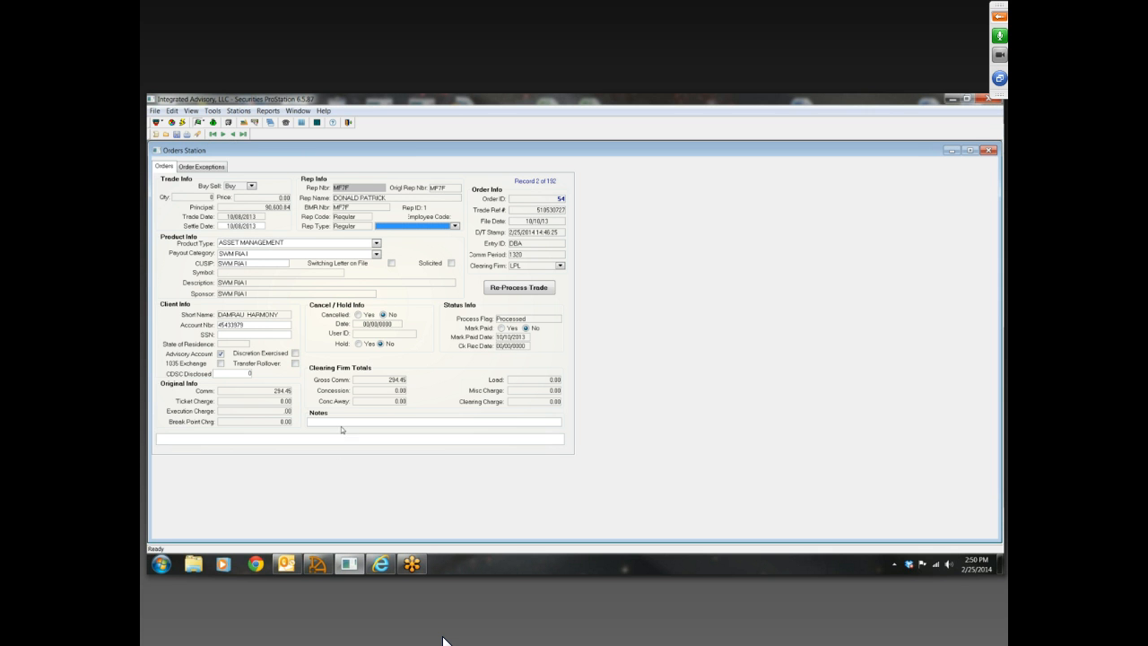
click(314, 422)
scroll(289, 477, up, 1)
scroll(289, 478, down, 1)
scroll(289, 479, down, 1)
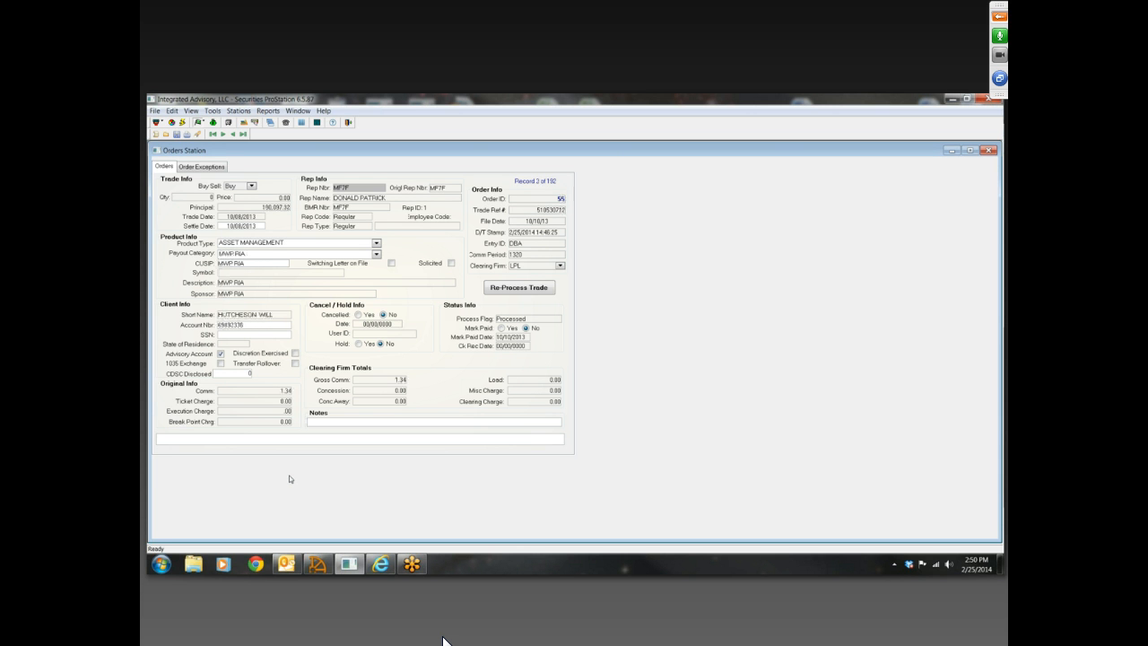
scroll(290, 479, down, 7)
scroll(289, 479, down, 4)
Reopen the search results, view the first order and its next record, and return to the results
click(195, 132)
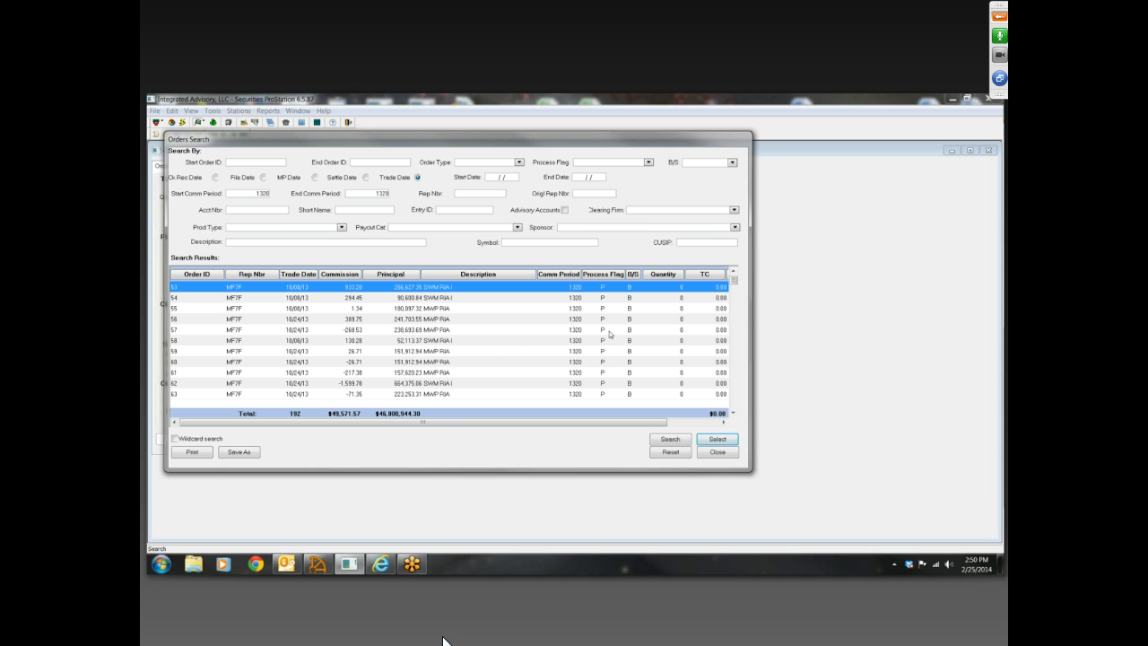
double_click(553, 291)
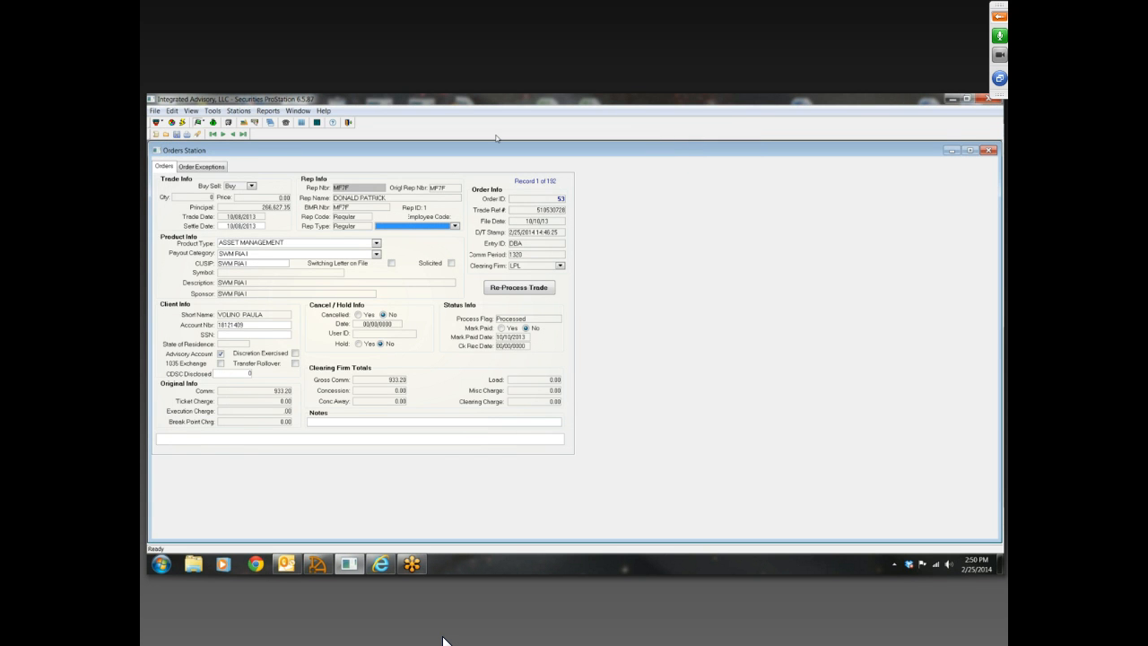
click(223, 134)
click(197, 134)
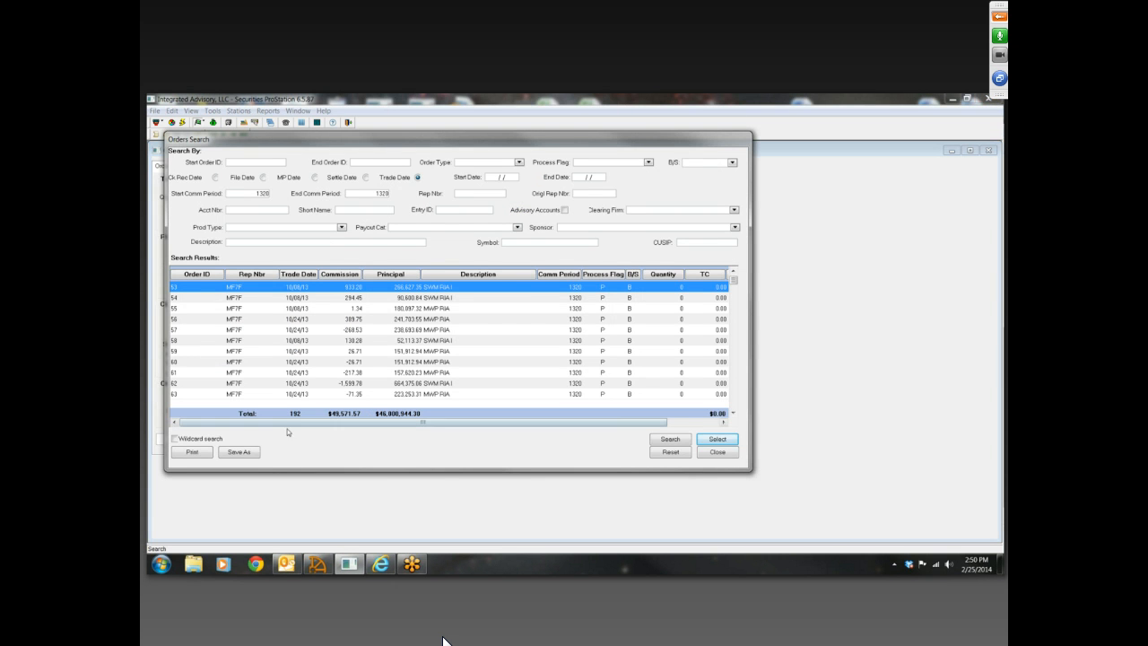
Save the order search results to the Desktop as an Excel with headers file named test
click(245, 454)
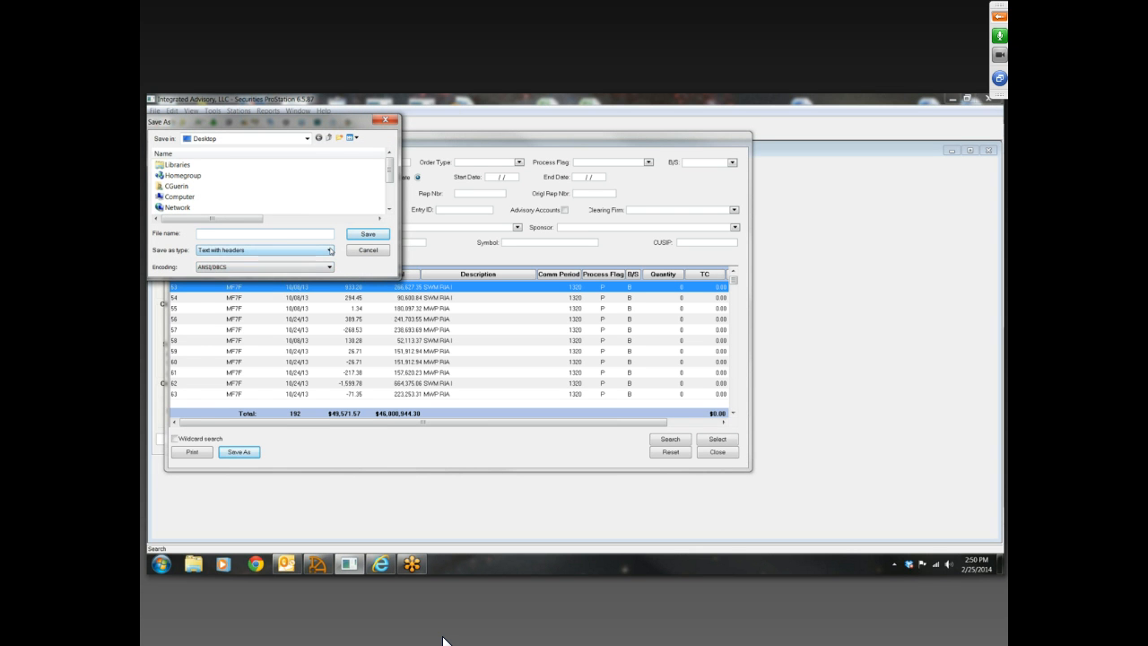
click(329, 250)
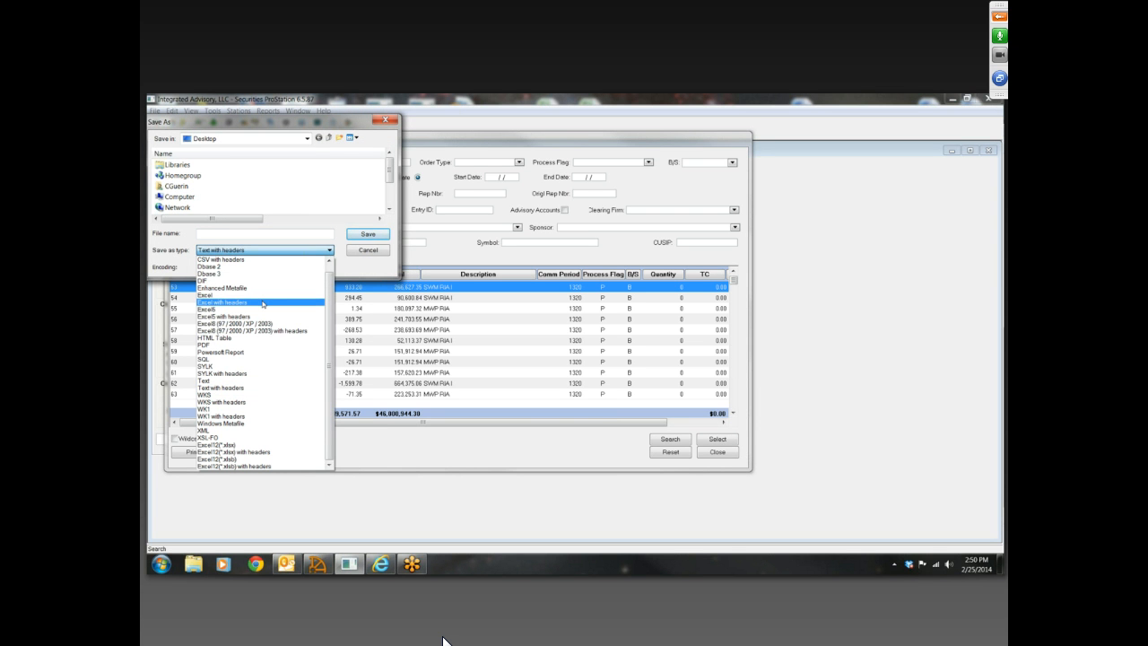
click(262, 304)
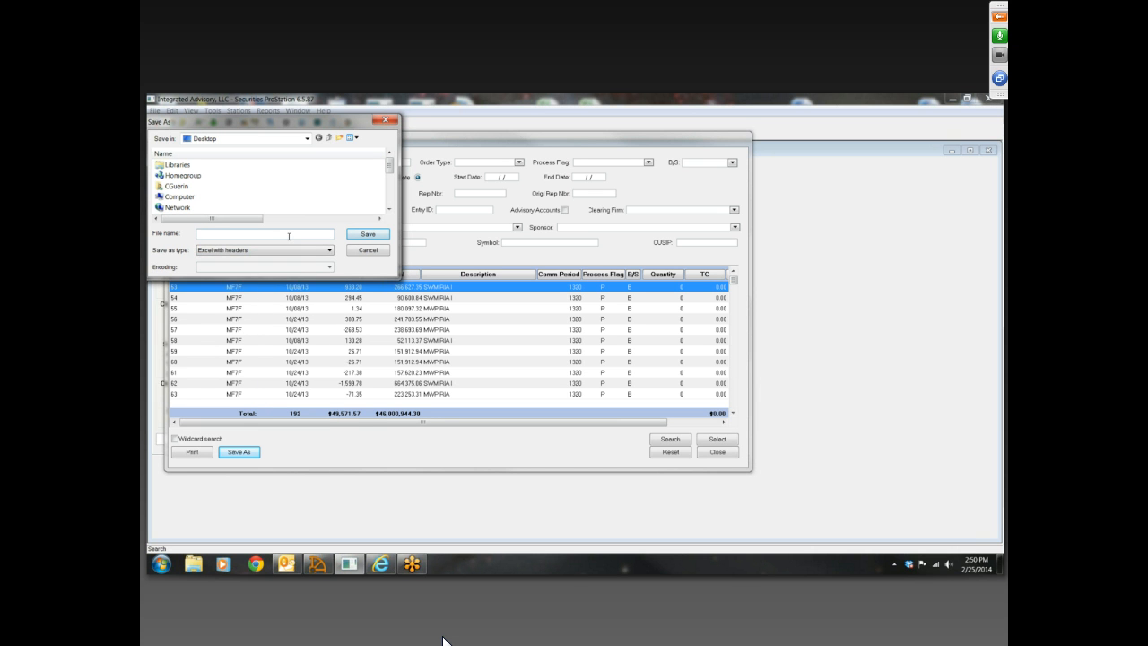
click(289, 236)
text(test)
click(368, 233)
Open the test file from the Desktop in Excel, examine its origl_rep_nbr column, and close it
click(956, 99)
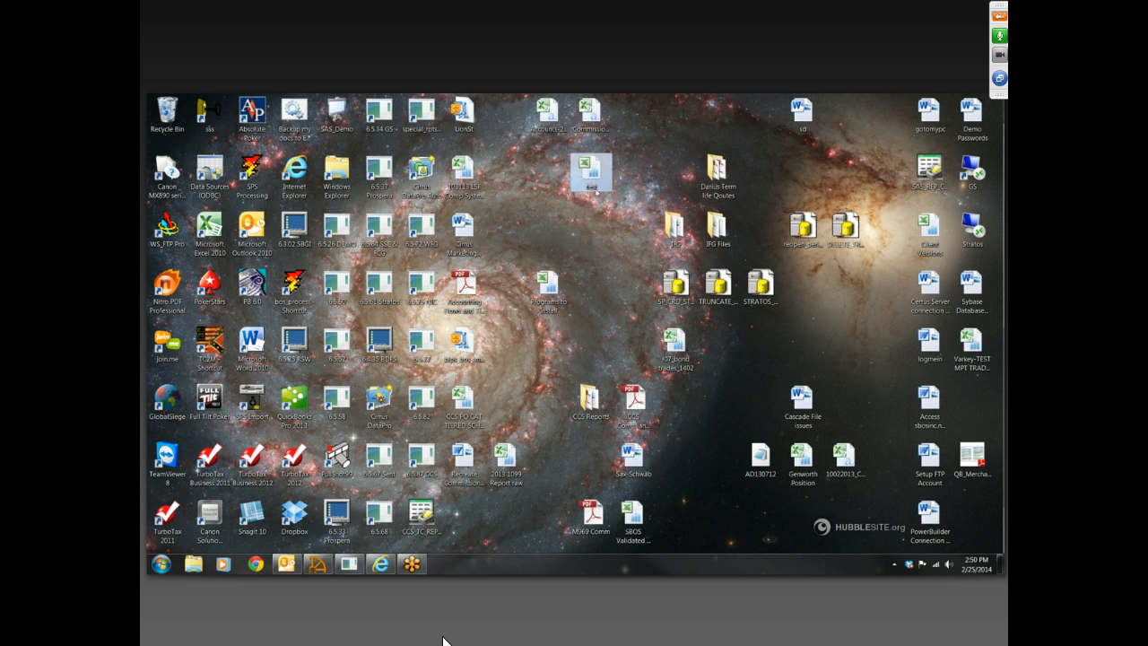
double_click(591, 173)
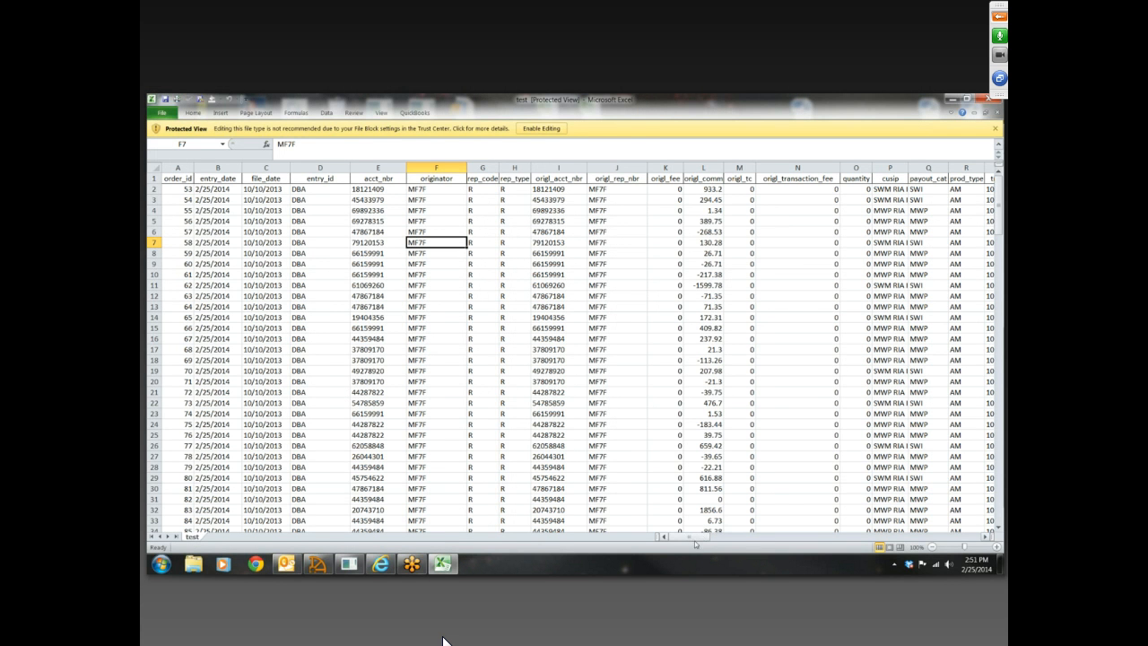
mouse_move(691, 540)
mouse_down()
mouse_move(723, 540)
mouse_move(689, 540)
mouse_up()
click(631, 168)
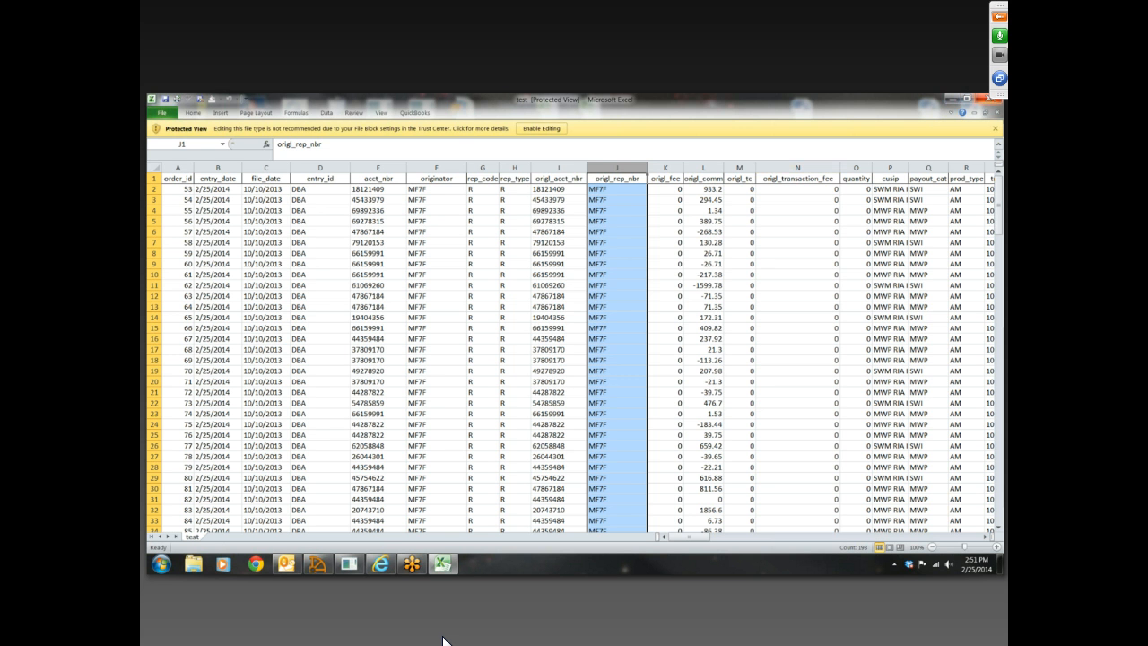
click(991, 99)
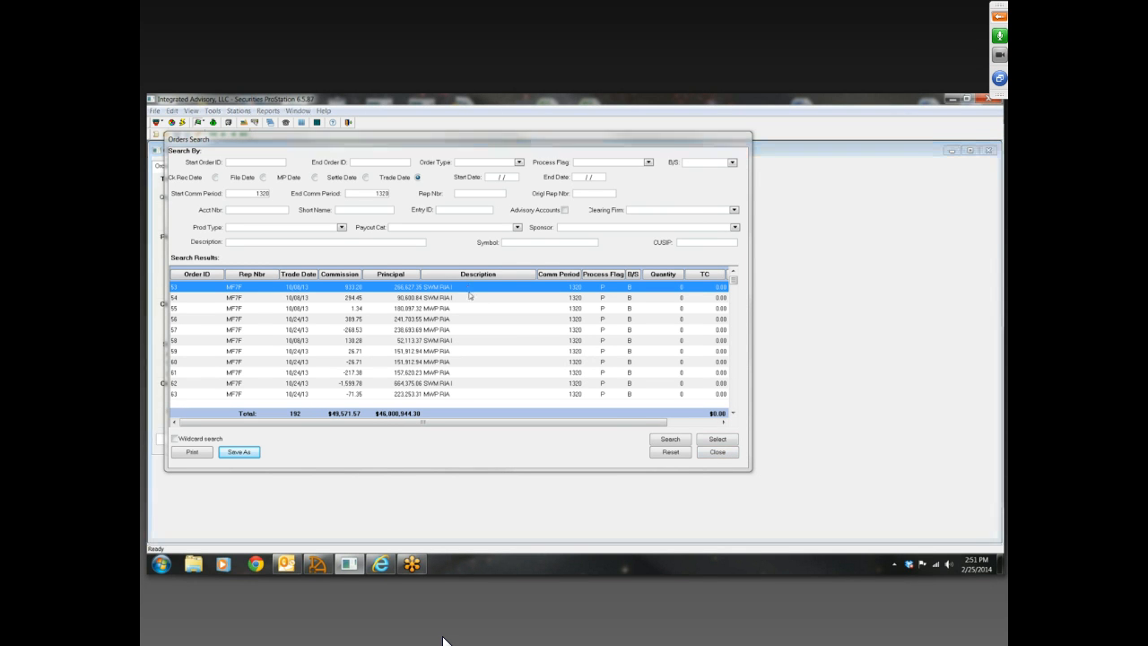
Open the first order from the search results and bring up the Payout Categories maintenance
click(466, 292)
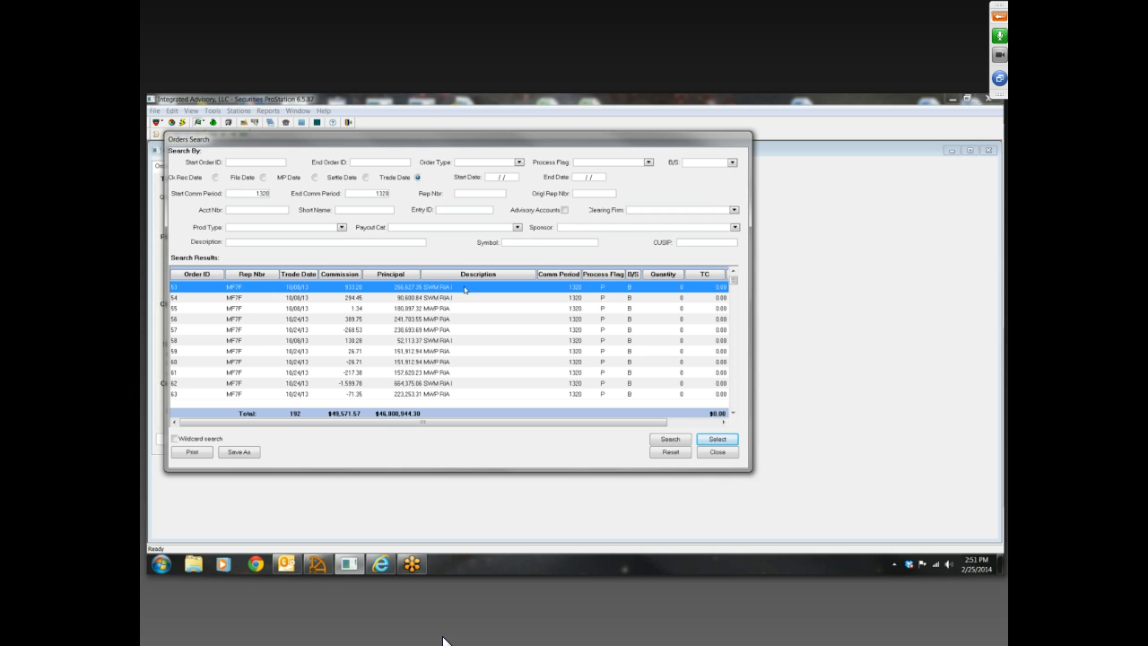
double_click(466, 289)
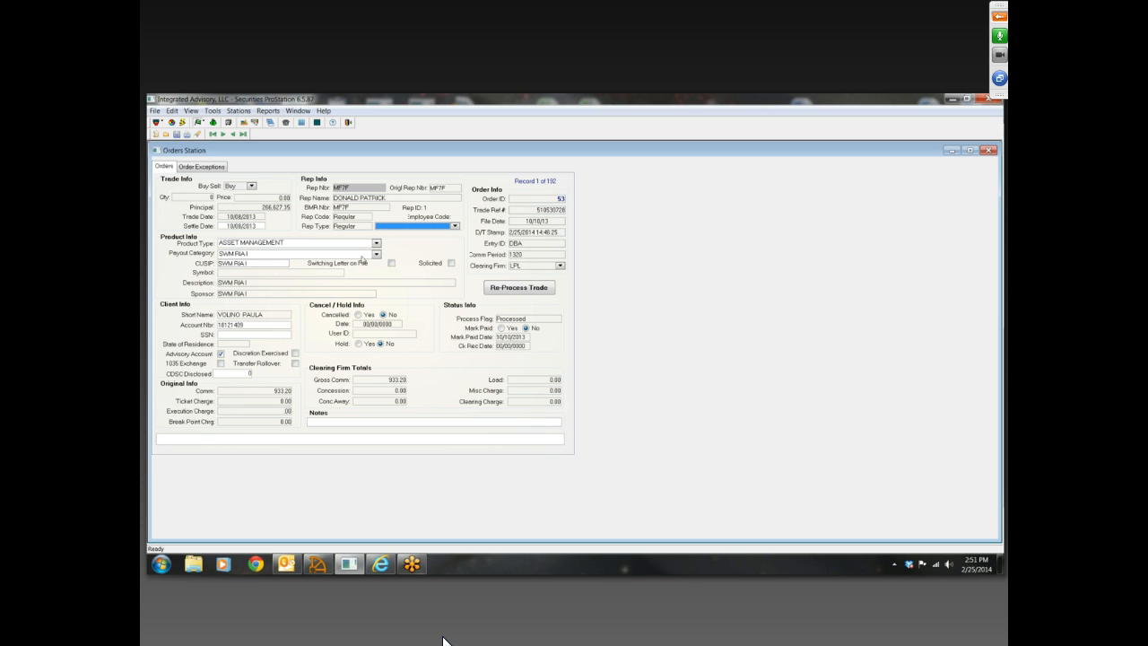
click(240, 111)
mouse_move(303, 225)
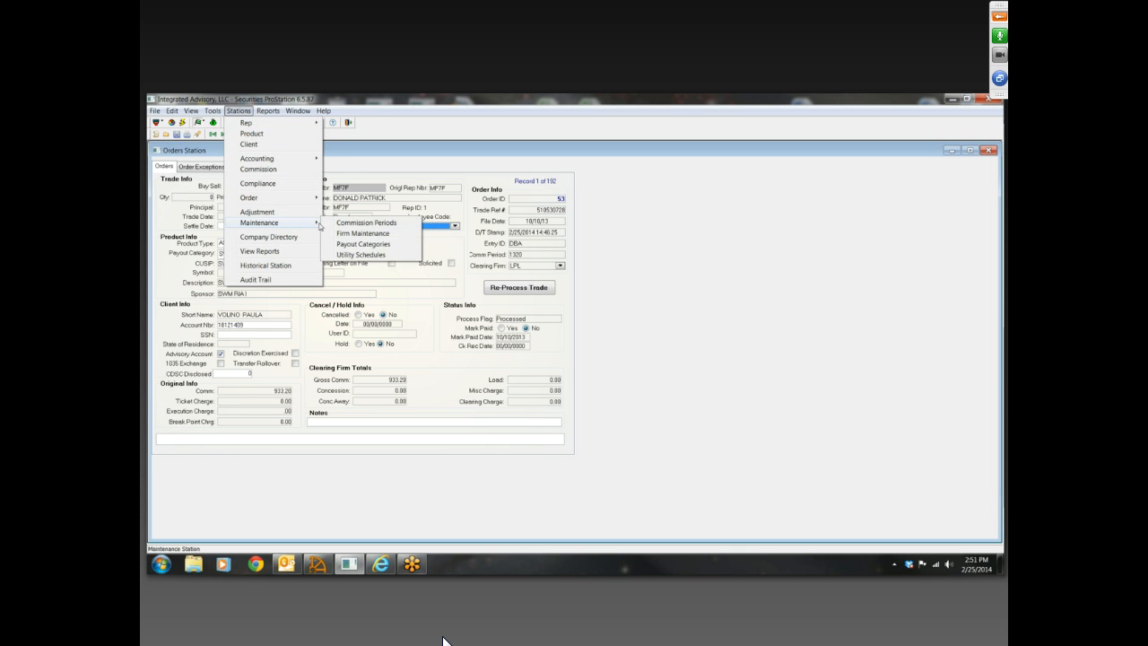
click(346, 244)
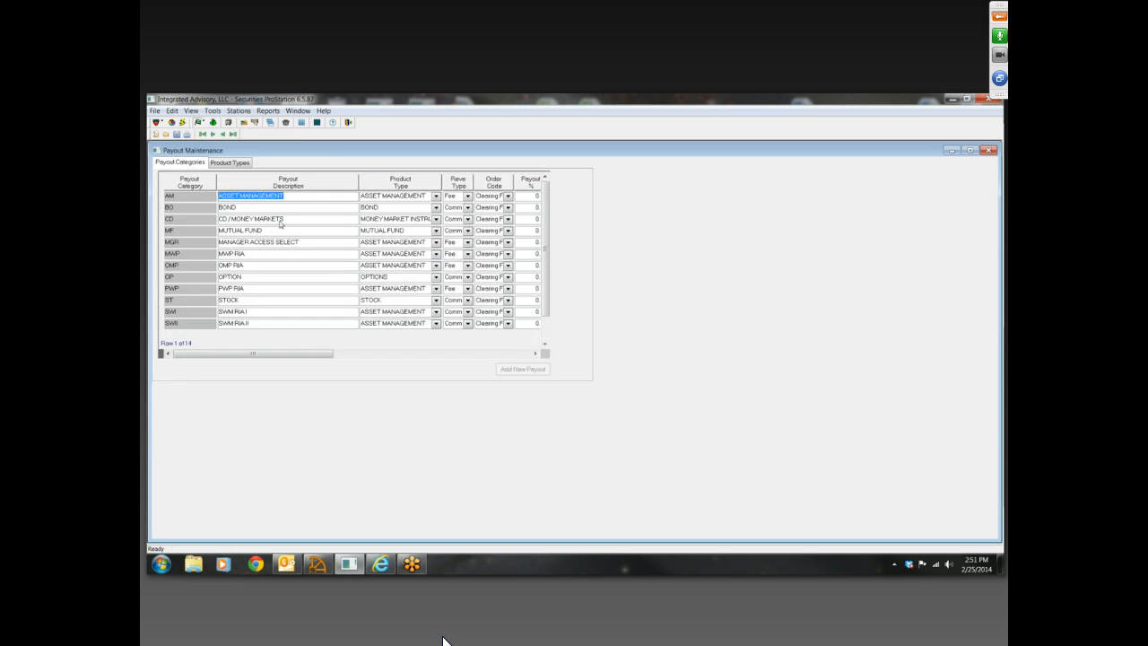
Review the Product Types list and go through the payout category rows from BOND to MWP RIA
click(234, 165)
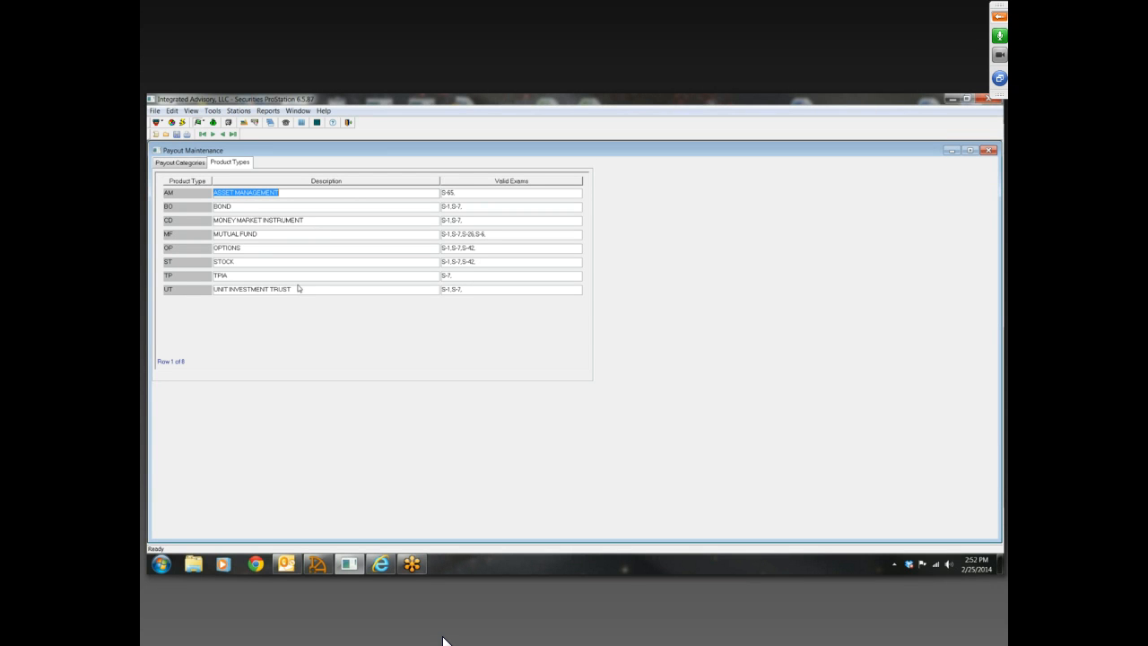
click(193, 165)
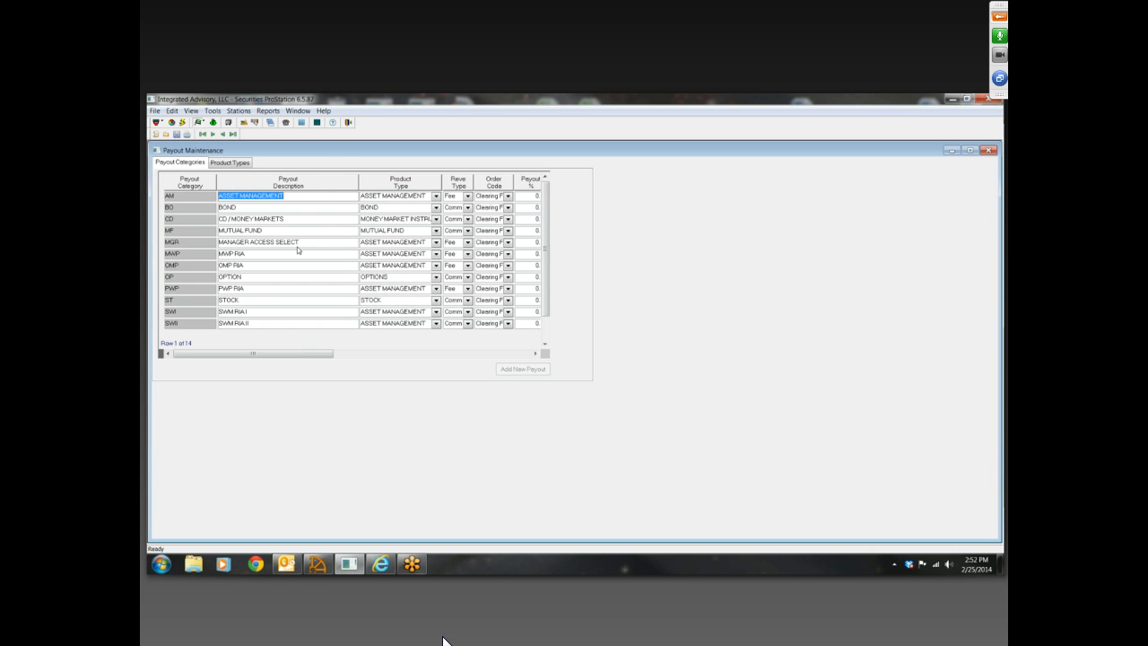
click(298, 208)
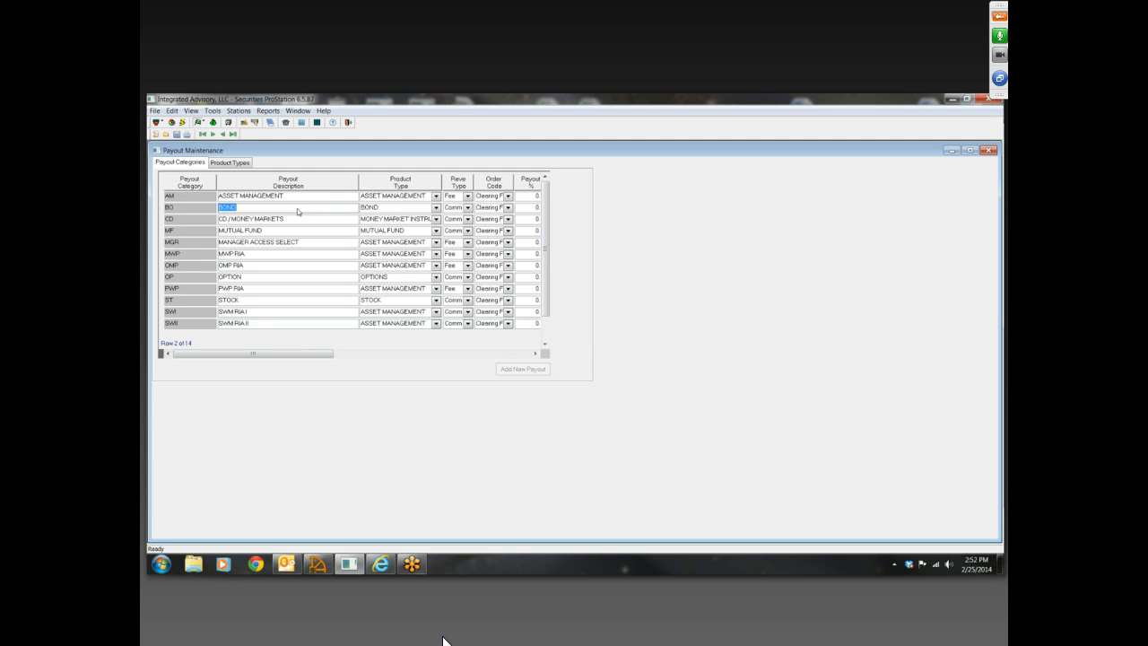
click(298, 218)
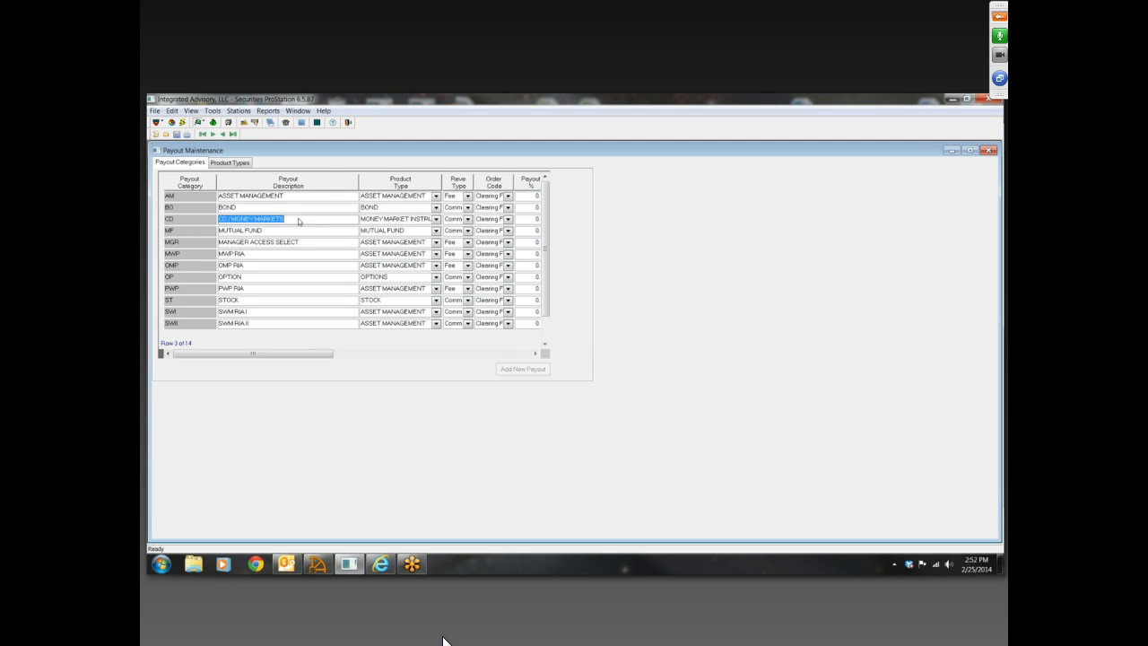
click(310, 232)
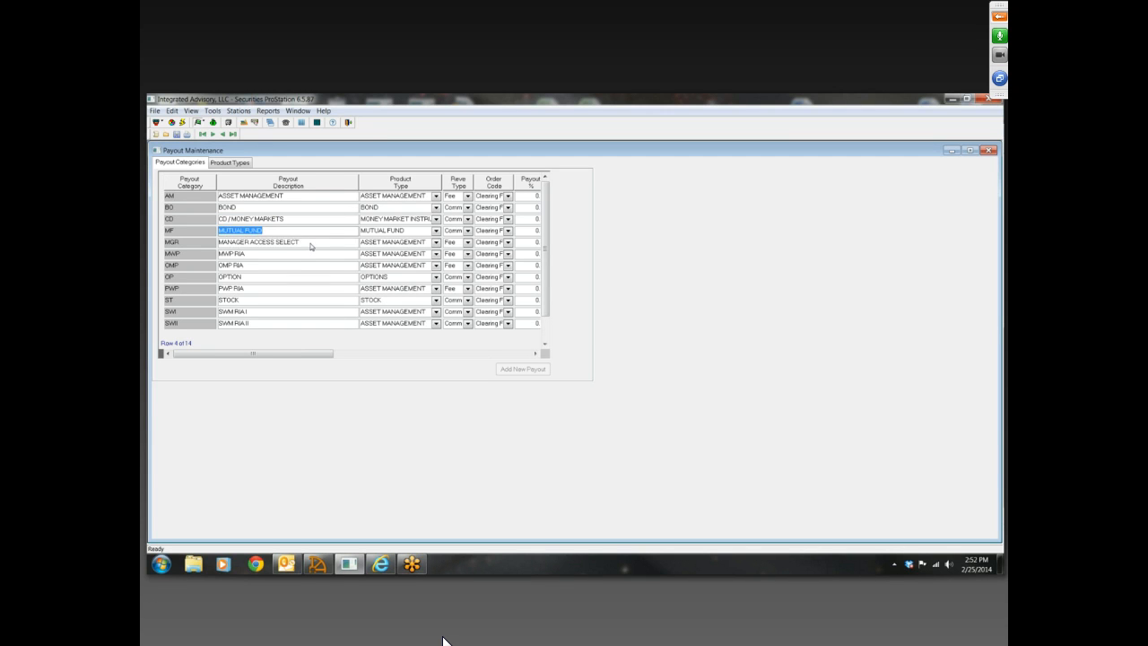
click(311, 243)
click(297, 253)
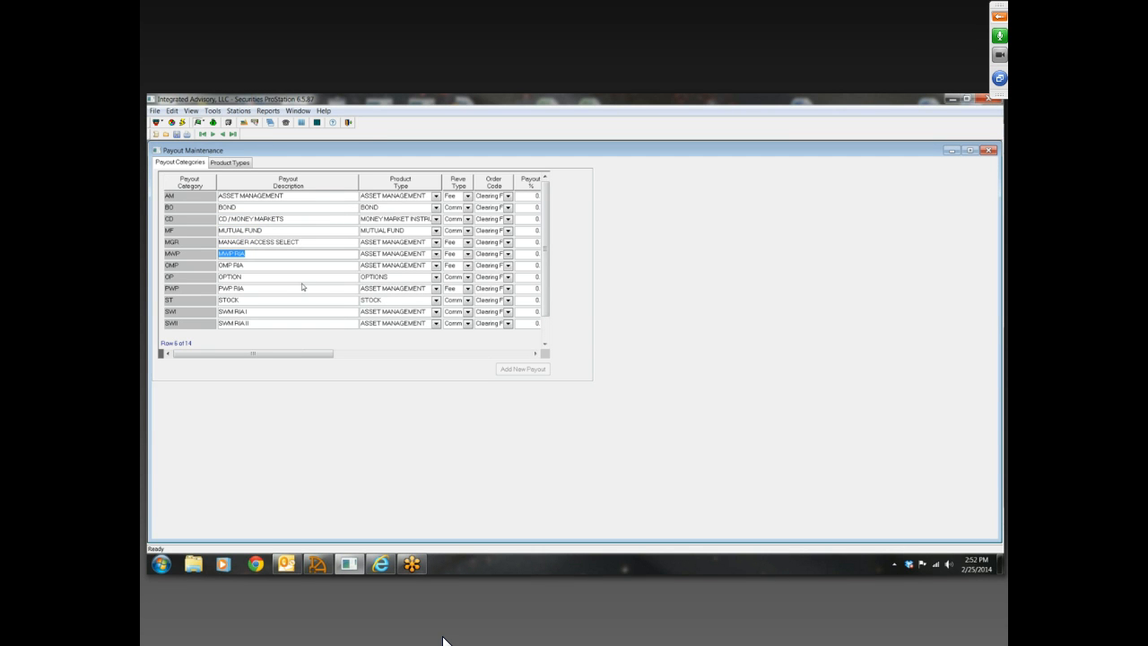
Compare the product types with the payout categories again, and close Payout Maintenance and the Orders Station
click(228, 164)
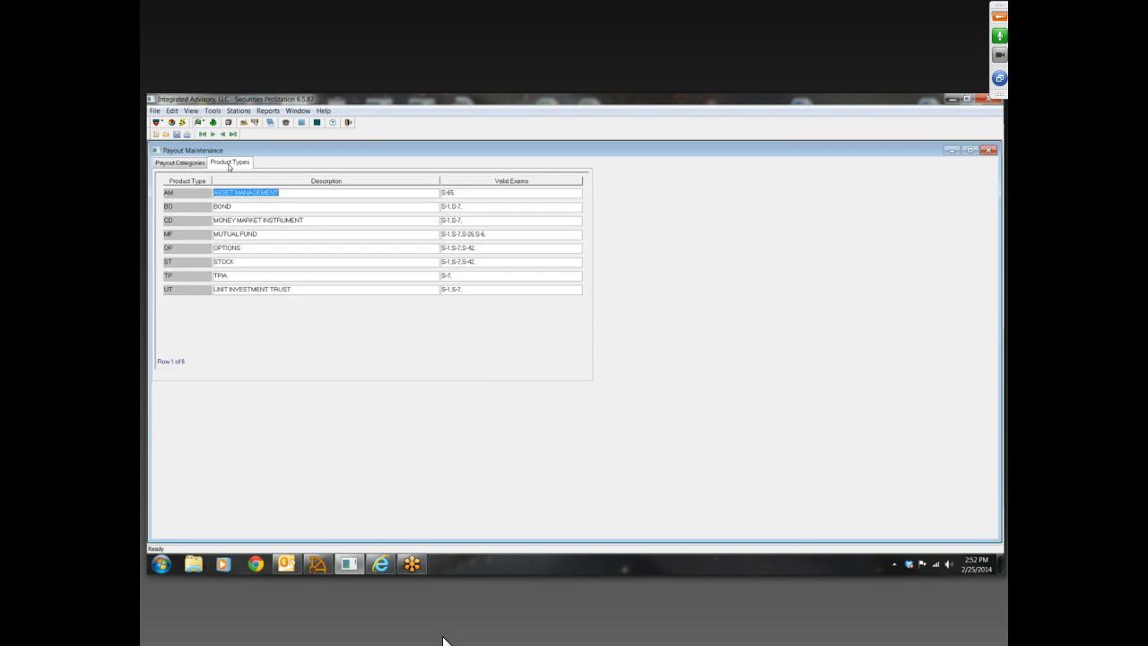
click(183, 164)
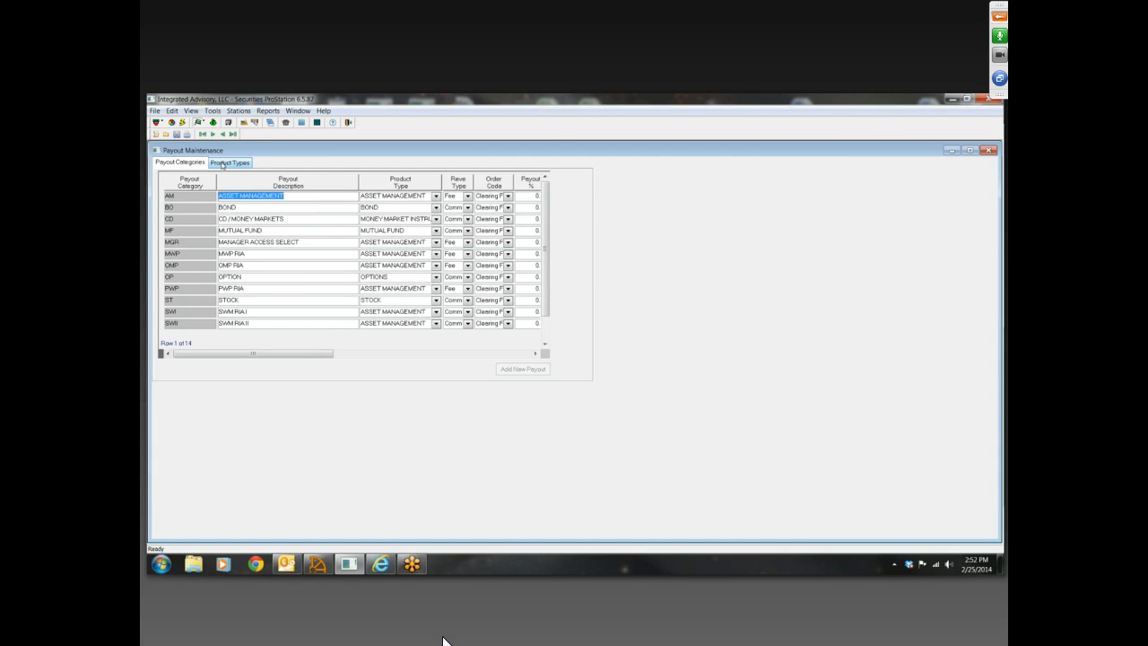
click(222, 164)
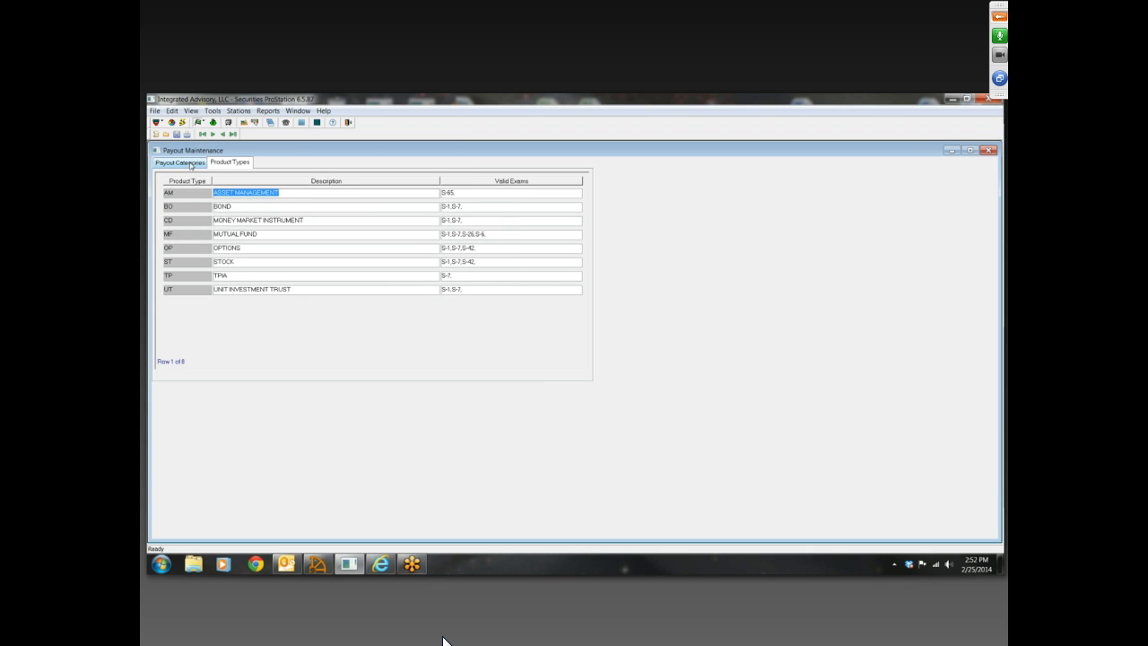
click(190, 165)
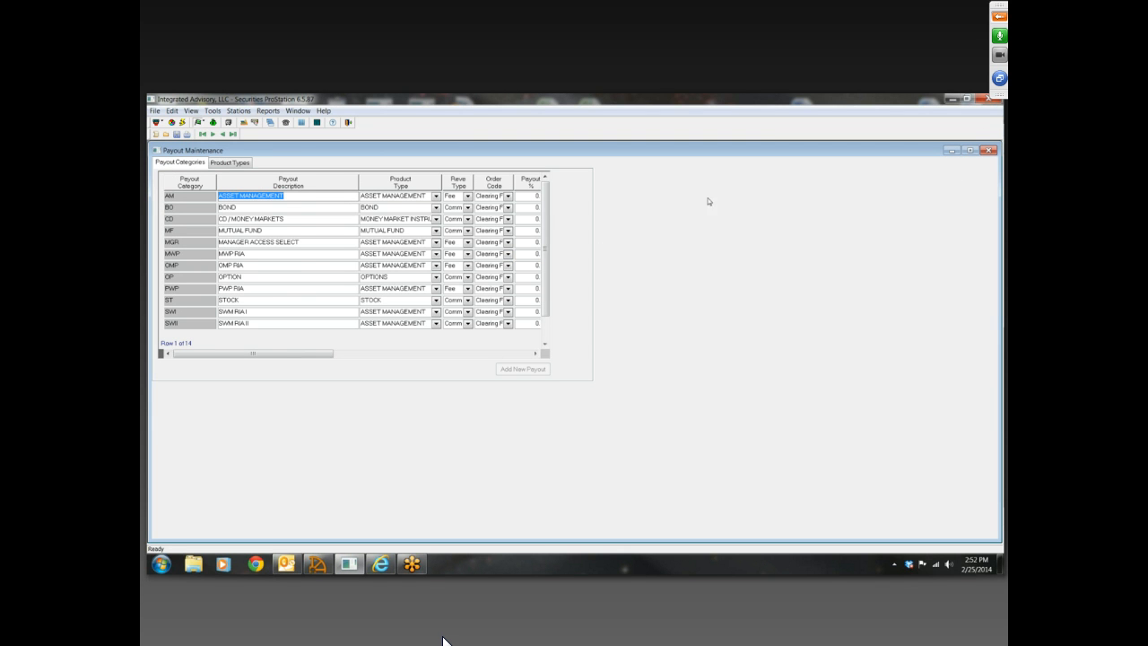
click(312, 258)
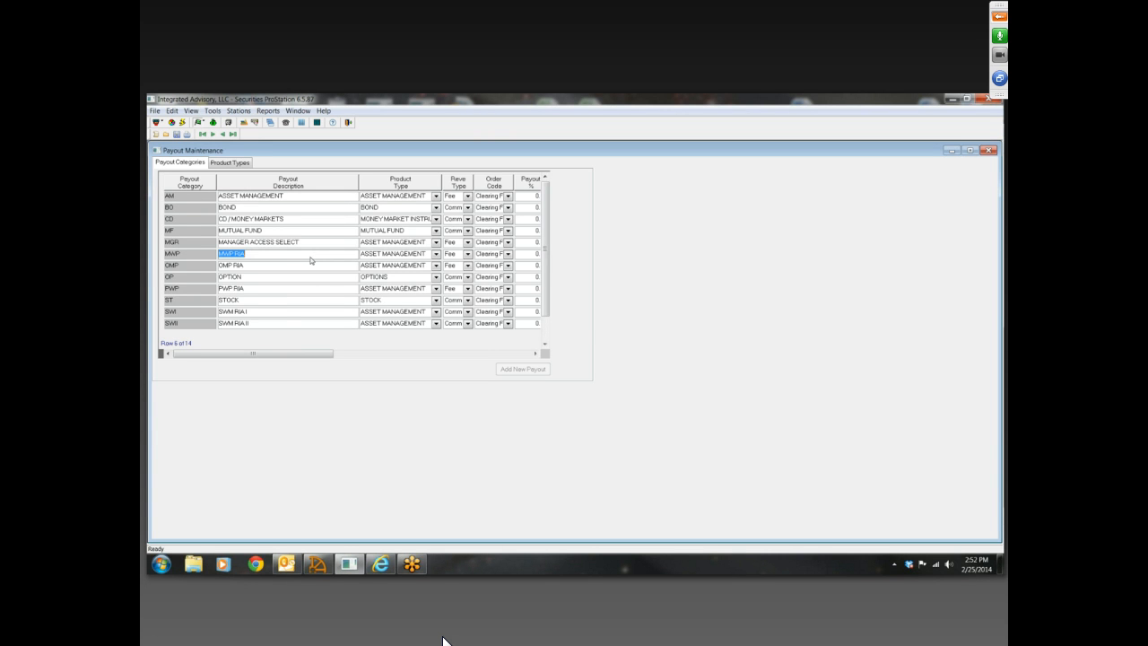
scroll(312, 260, down, 1)
scroll(311, 260, up, 1)
click(988, 150)
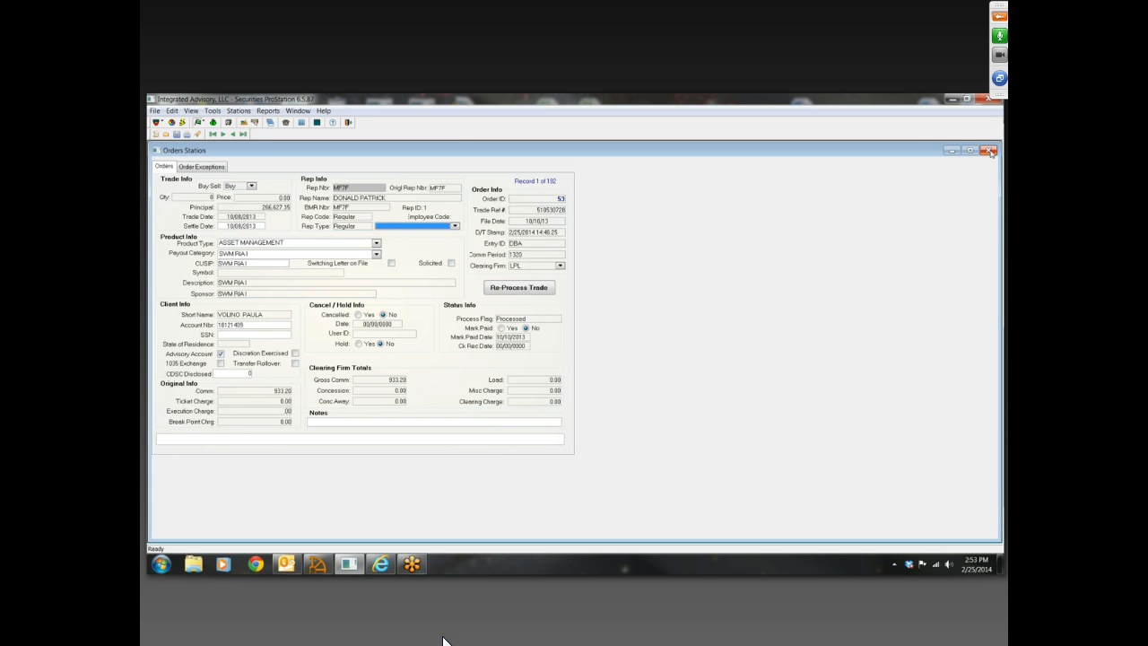
click(989, 150)
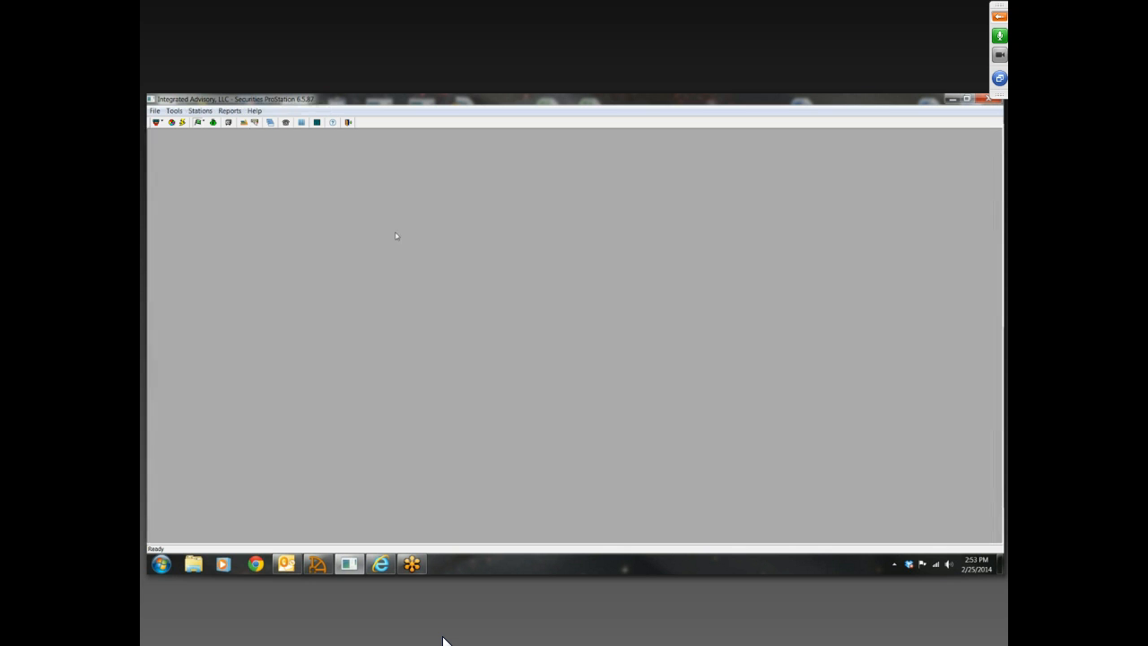
Open the Commission Station, and launch SPS Processing from the desktop with its Commission Processing station
click(213, 123)
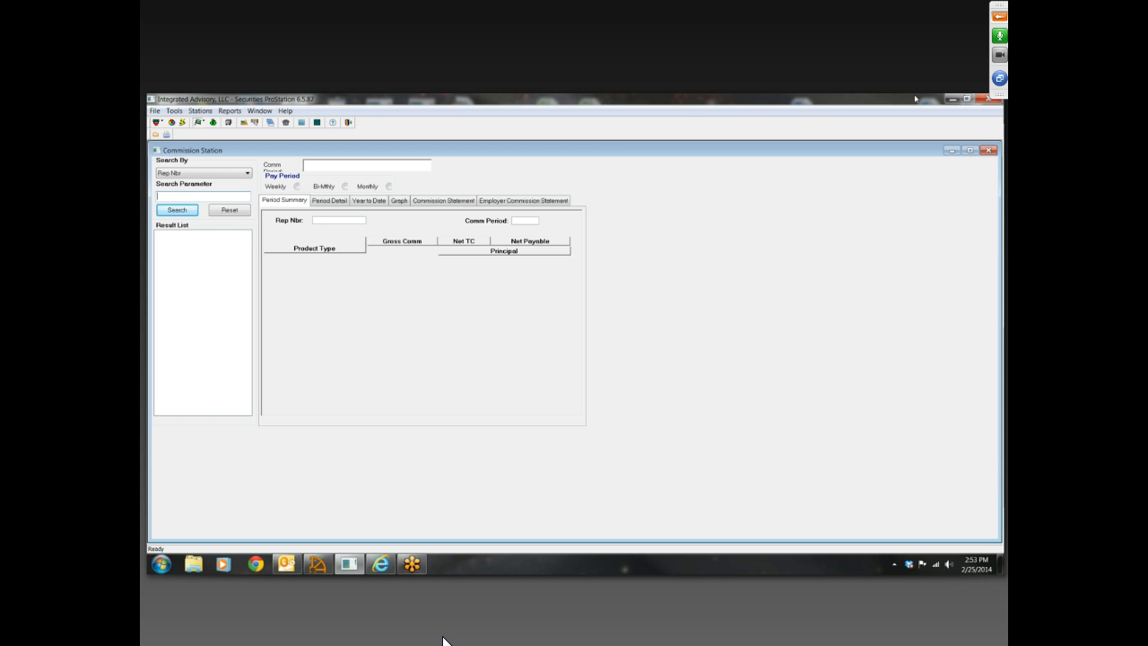
click(954, 98)
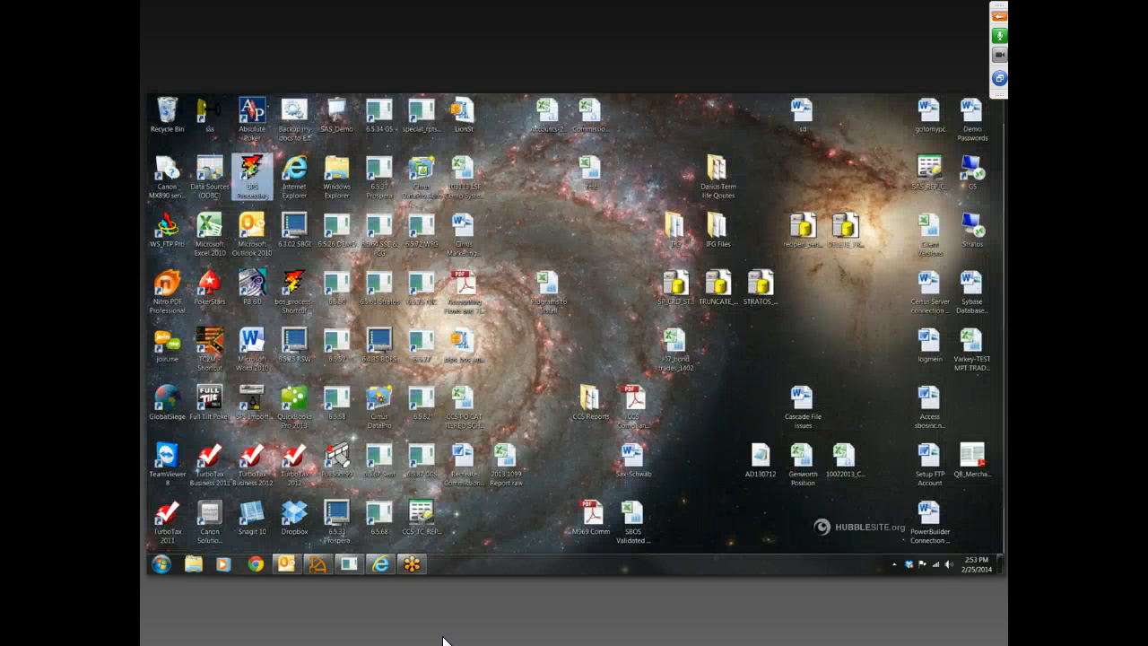
double_click(252, 172)
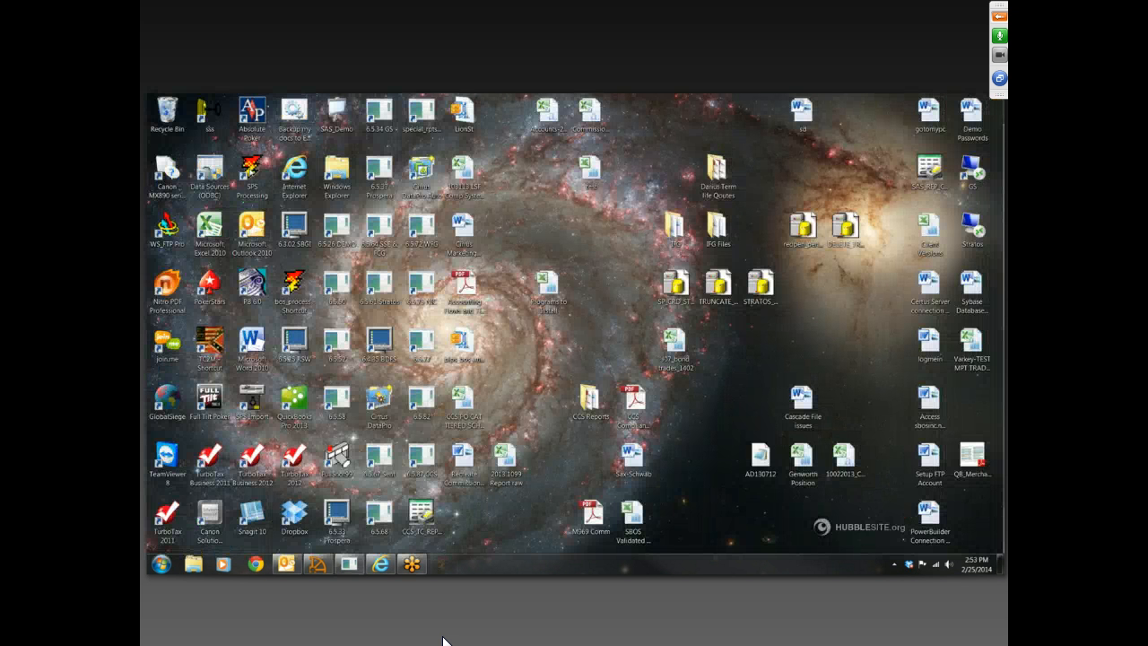
click(195, 111)
click(199, 159)
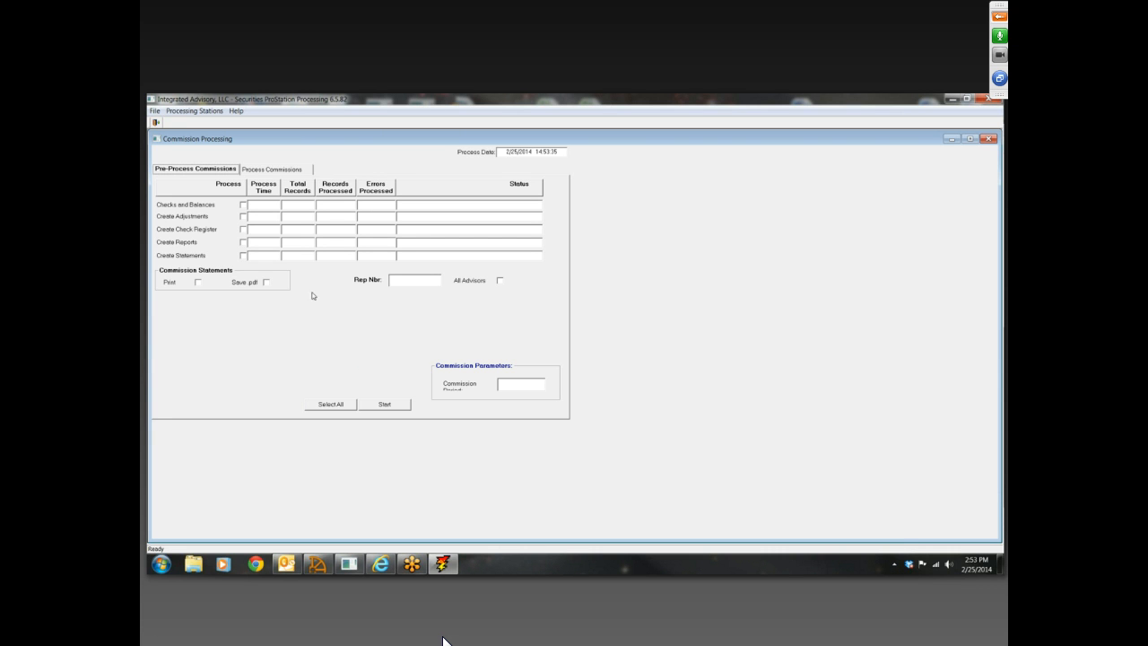
Examine the Process Commissions and Pre-Process Commissions options, close Commission Processing, and switch back to Securities ProStation
click(277, 171)
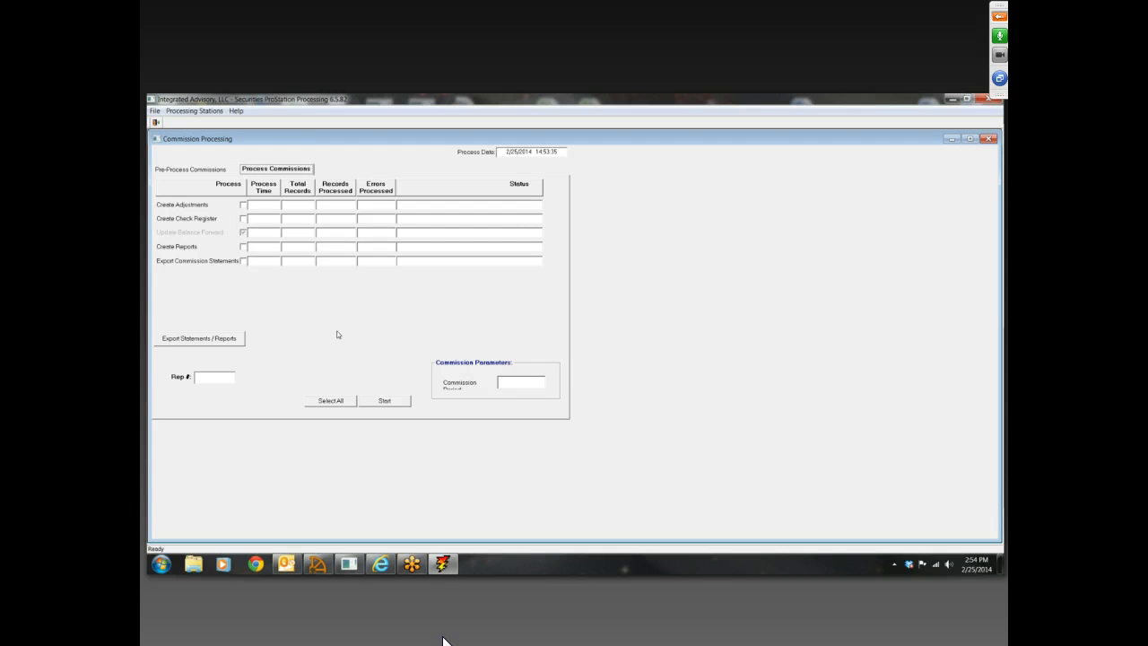
click(196, 168)
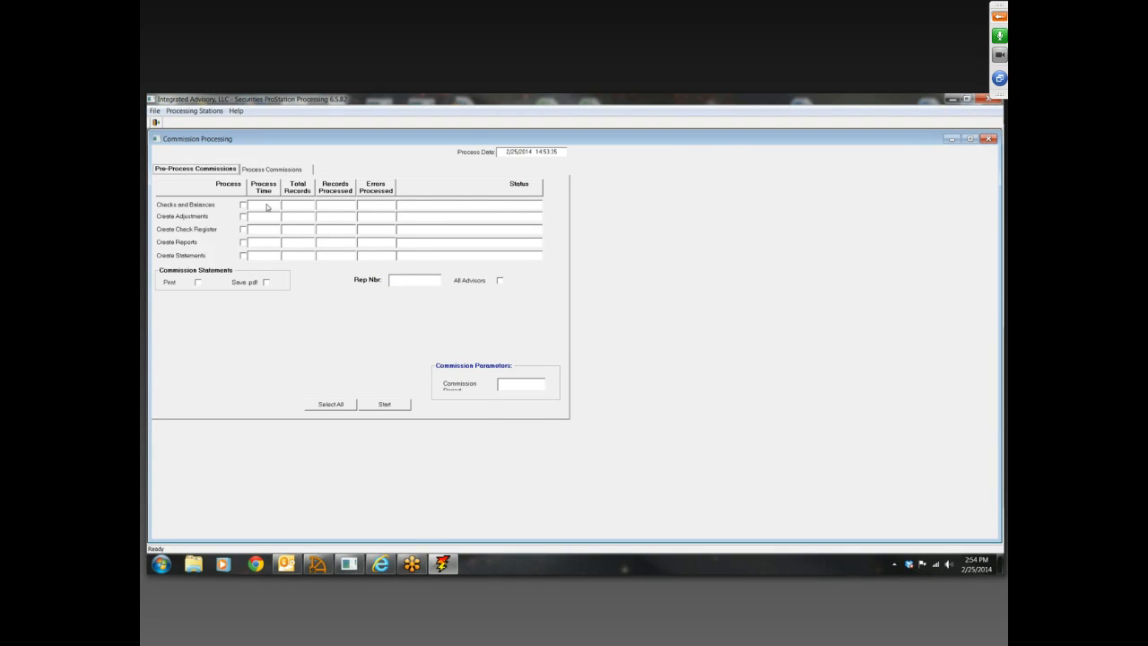
click(988, 139)
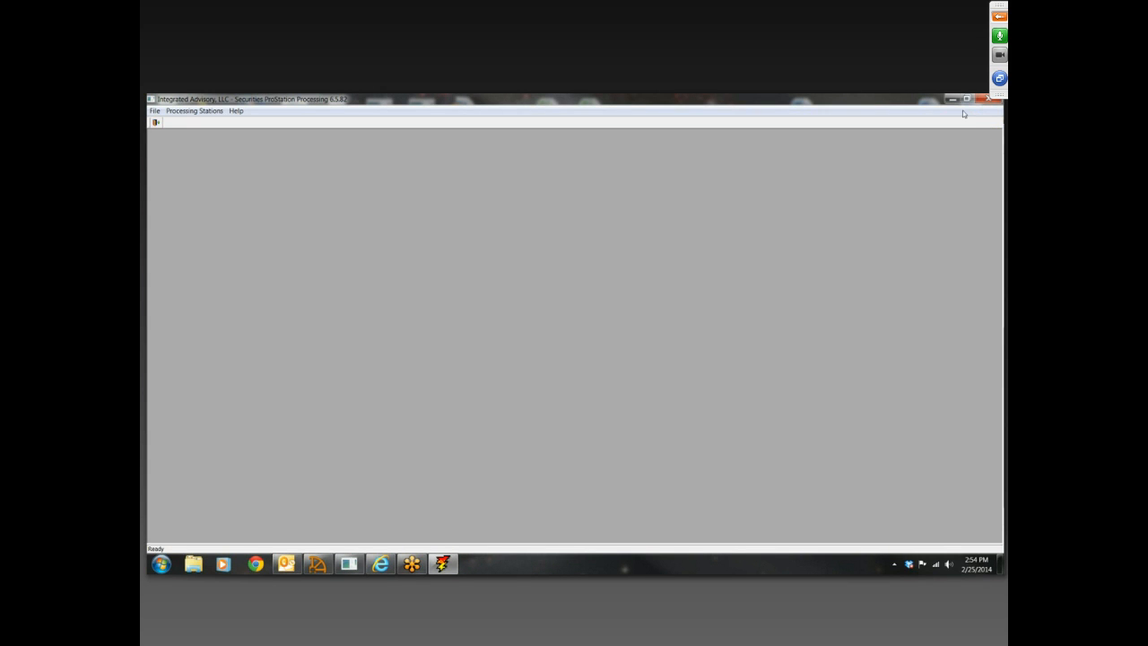
click(954, 100)
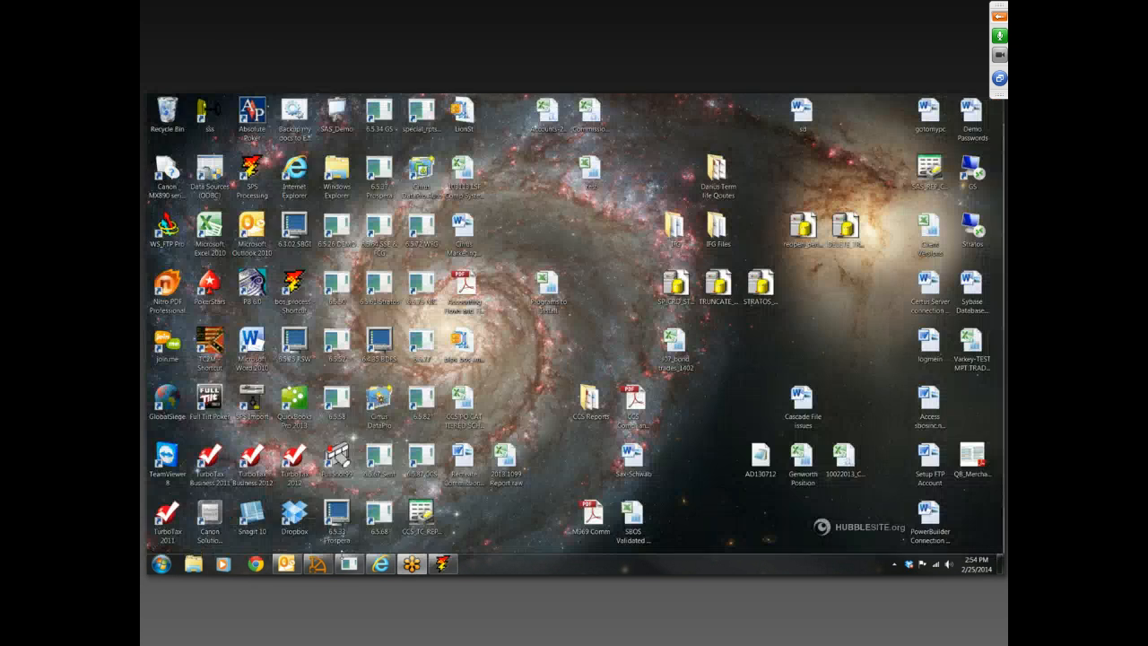
click(348, 563)
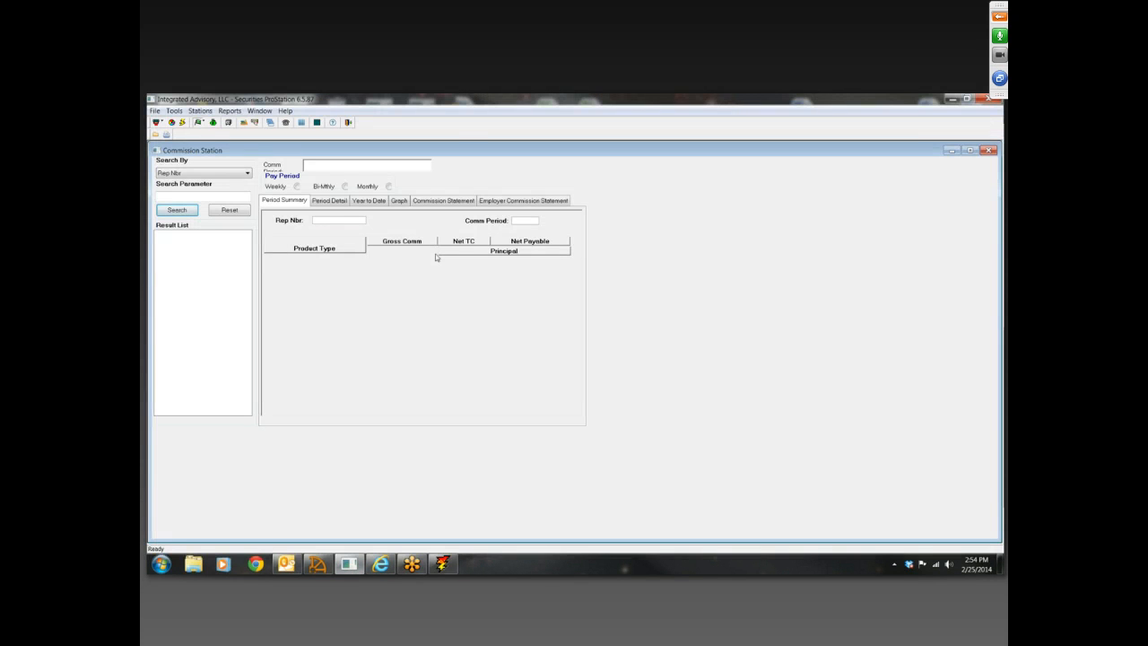
Choose the Monthly pay period with commission period 1320 and search for all reps by Rep Nbr
click(389, 186)
click(322, 168)
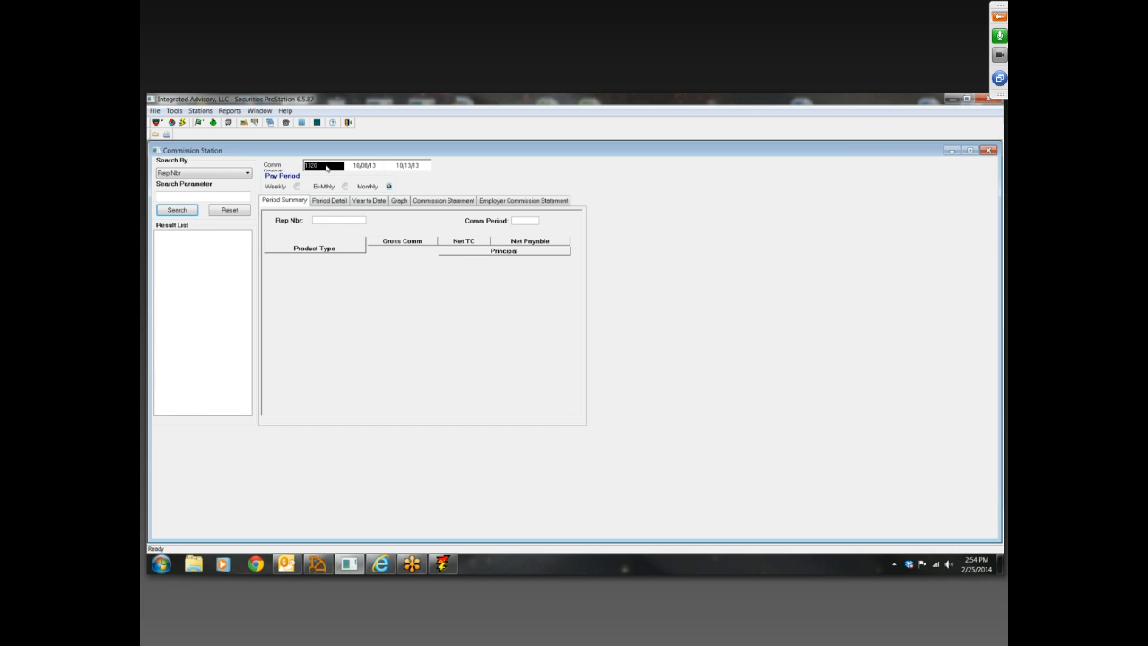
click(209, 197)
click(248, 173)
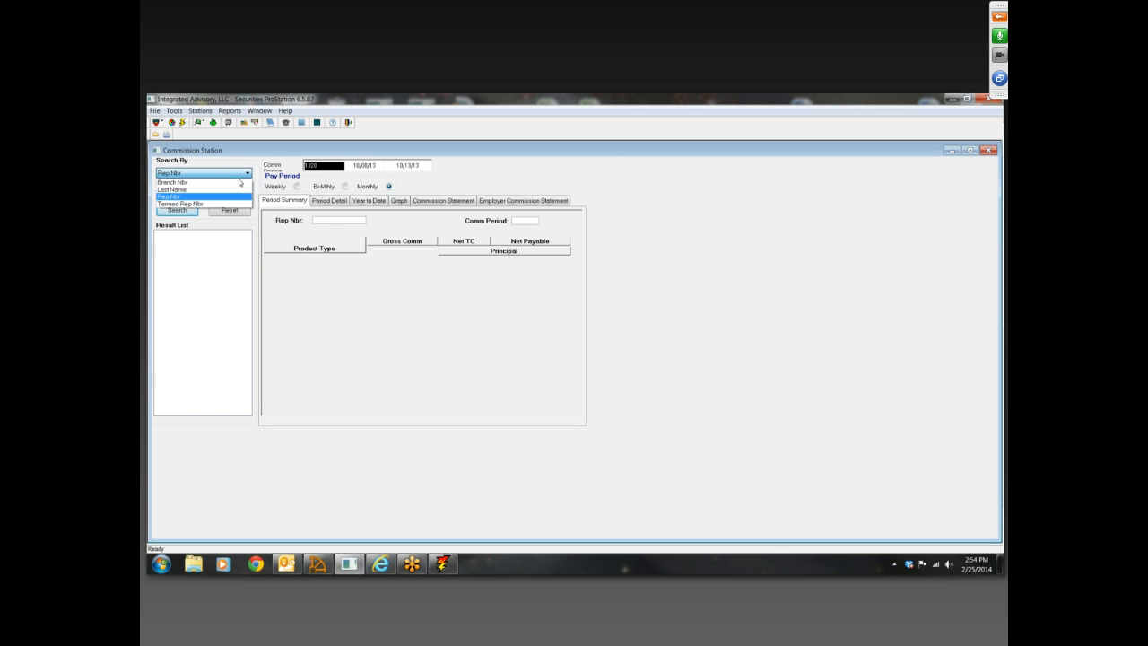
click(231, 197)
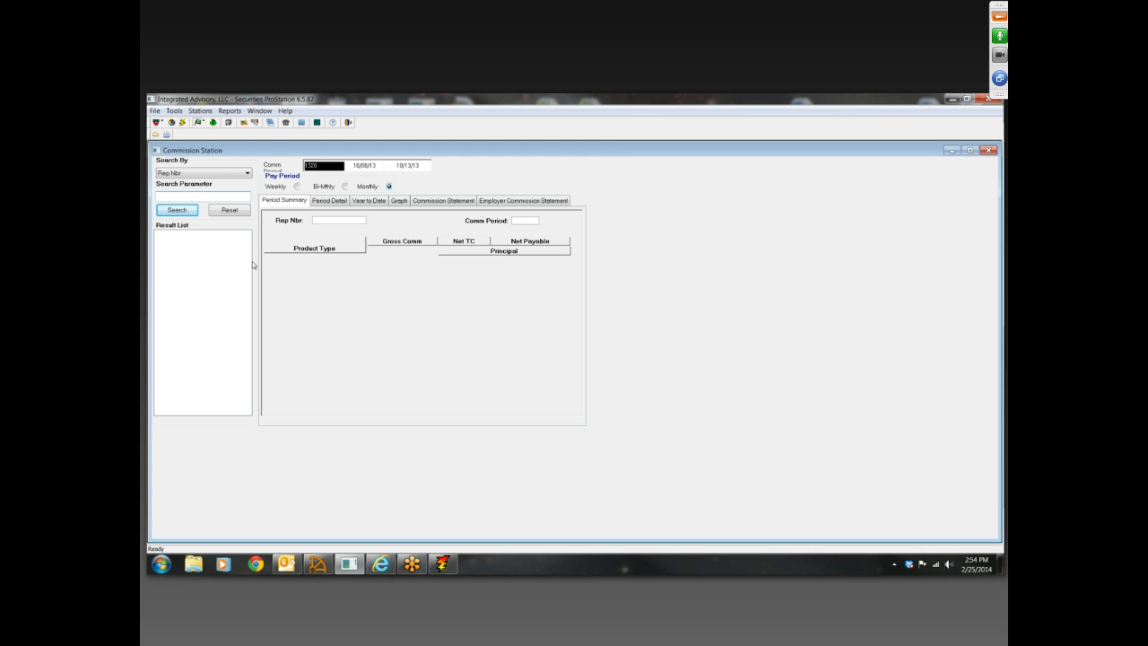
click(177, 209)
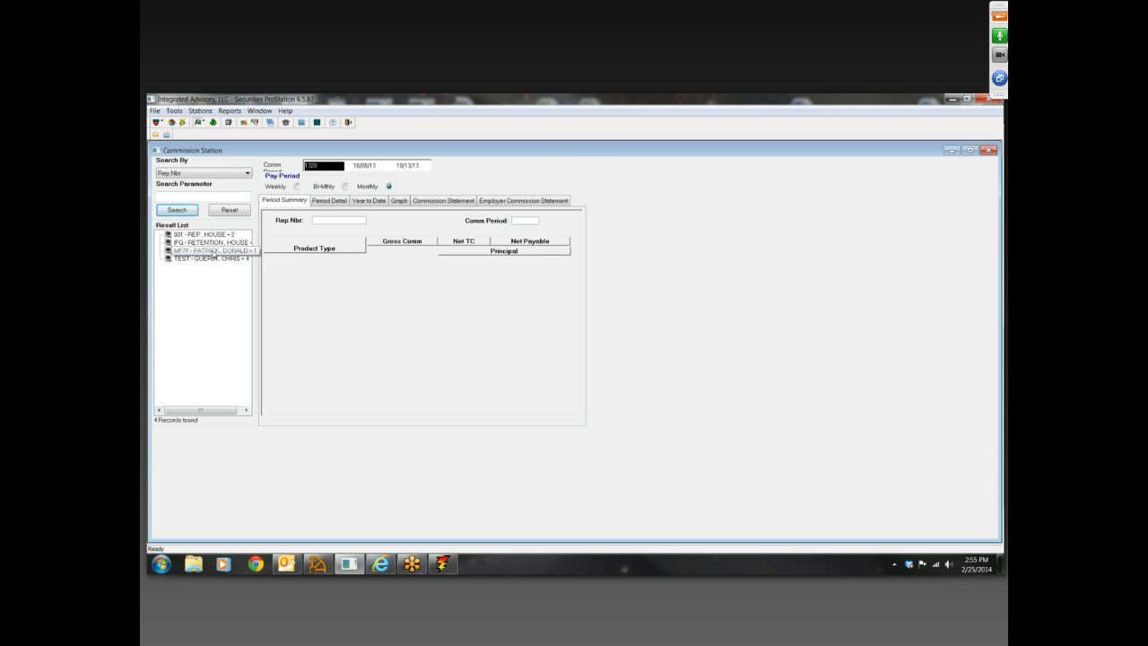
Load the third rep in the result list and view the rep's Period Summary for commission period 1320
click(337, 200)
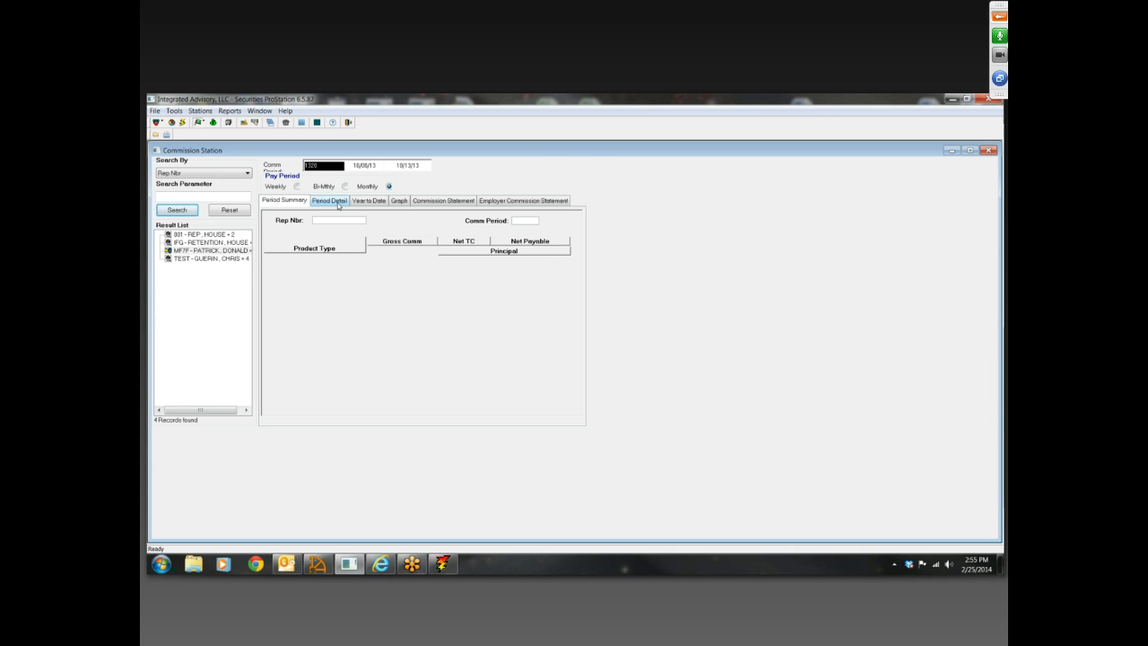
scroll(338, 169, down, 1)
scroll(338, 169, up, 1)
click(329, 201)
click(302, 201)
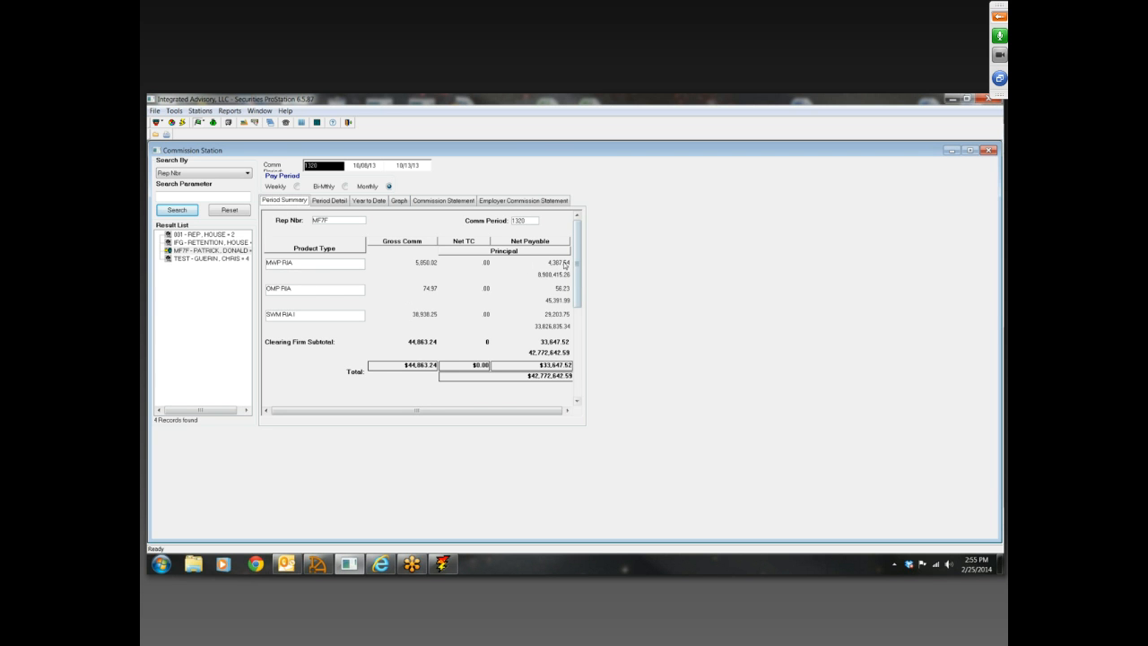
Examine the first two trades in the rep's Period Detail and open the rep's commission statement PDF
click(338, 202)
click(428, 268)
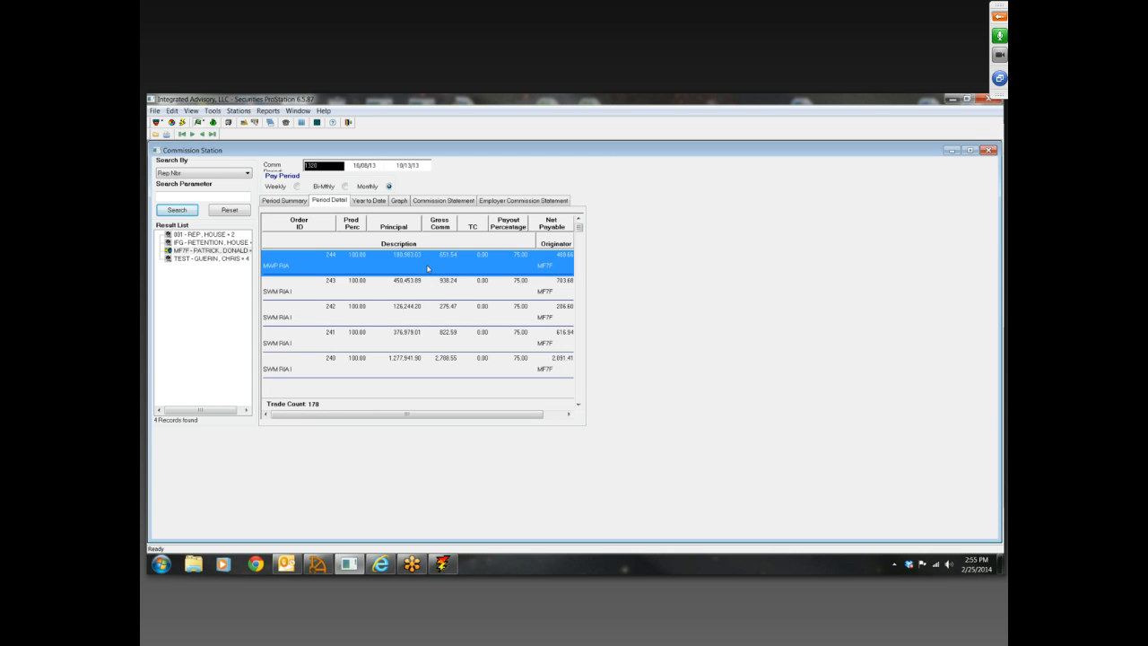
click(420, 291)
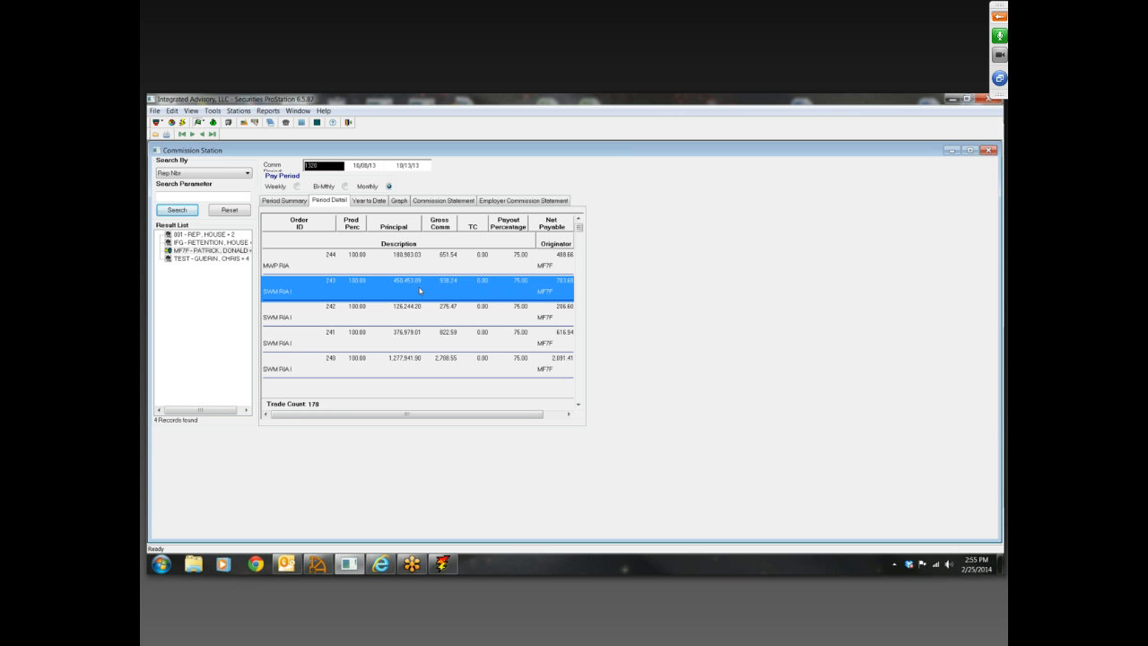
click(424, 266)
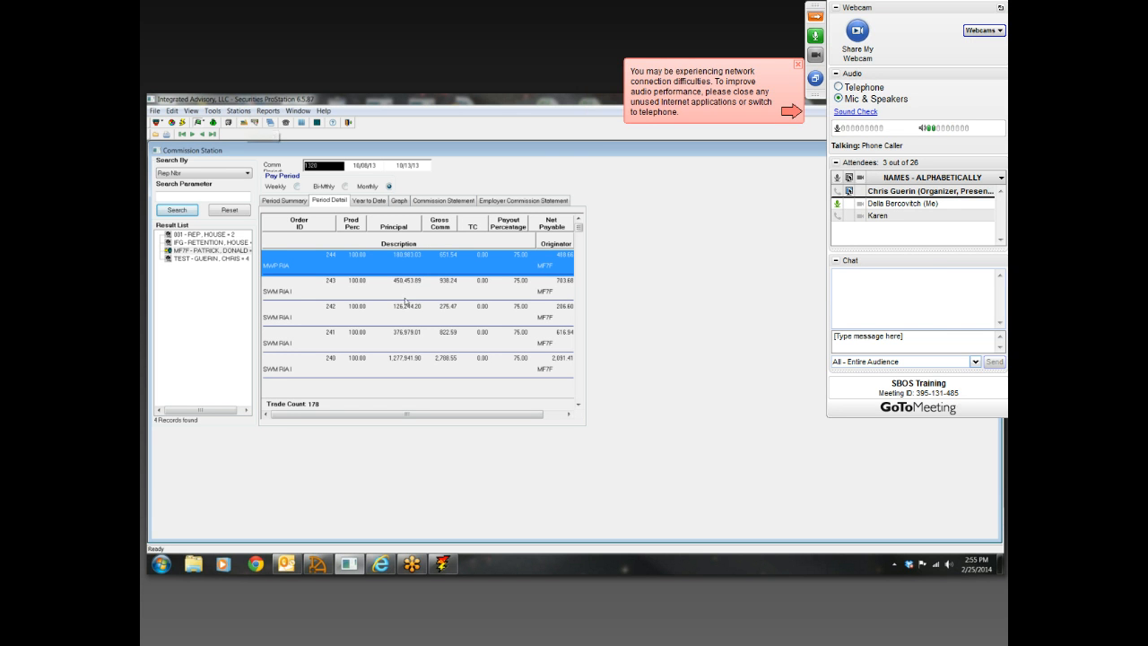
double_click(451, 264)
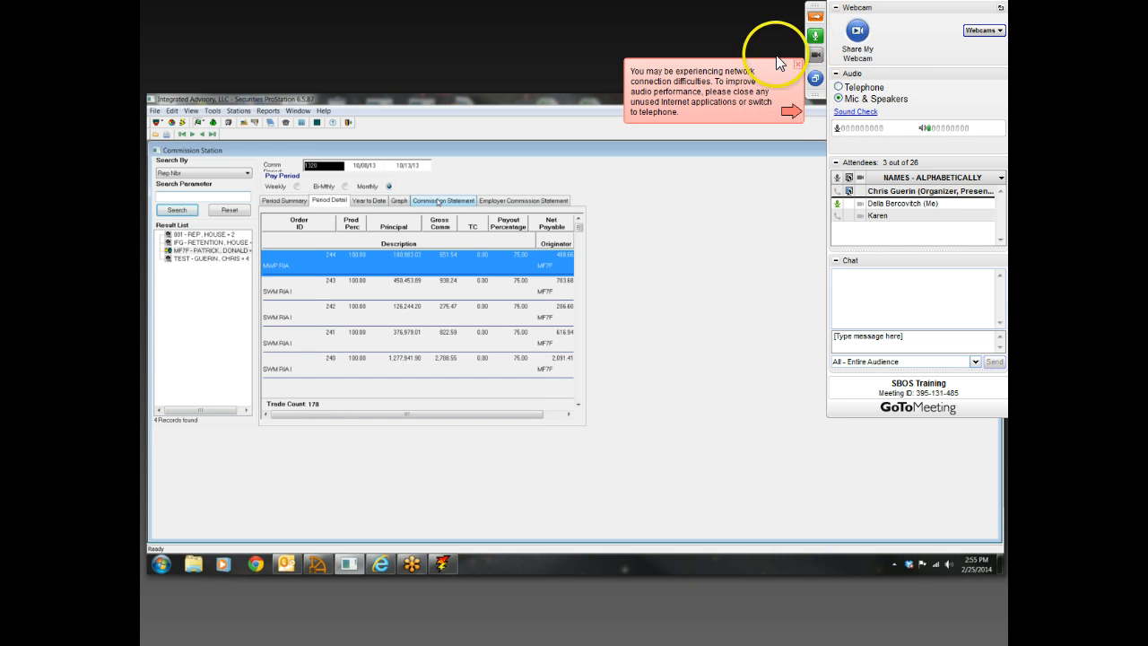
click(815, 16)
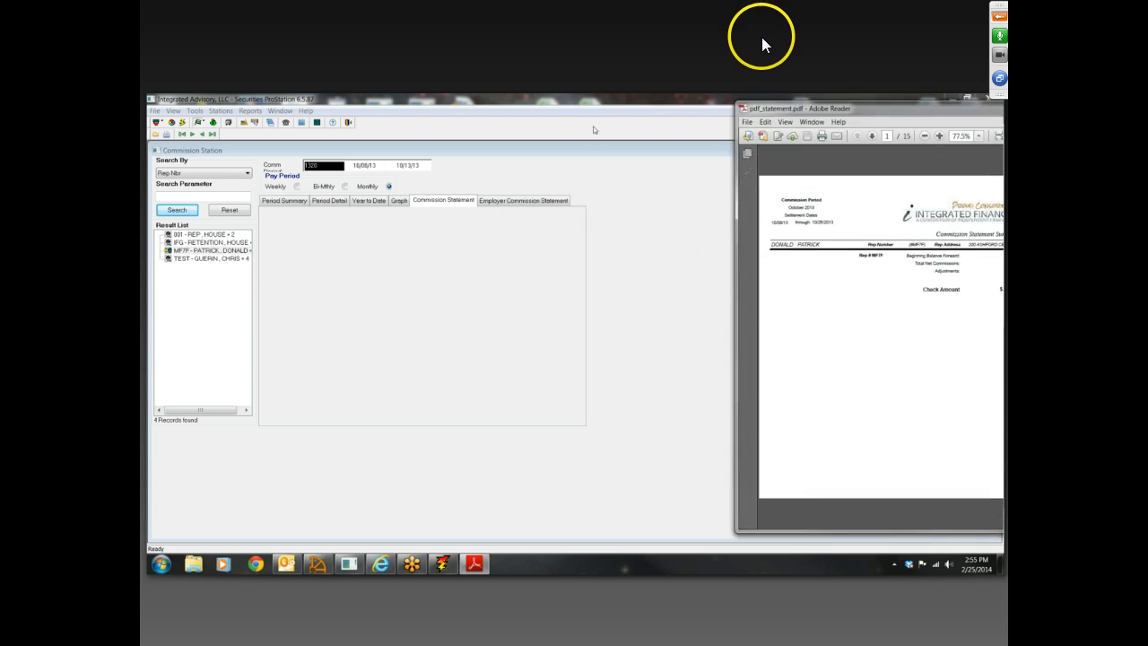
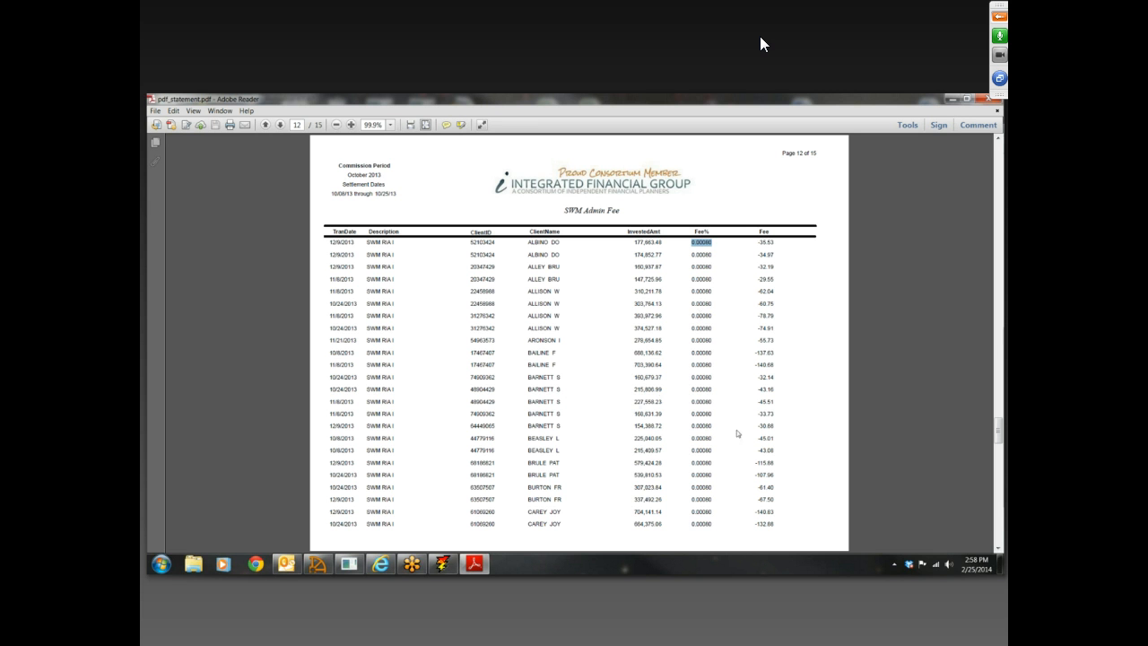
Review the remaining SWM Admin Fee pages of the commission statement through page 15 and close the PDF
click(999, 548)
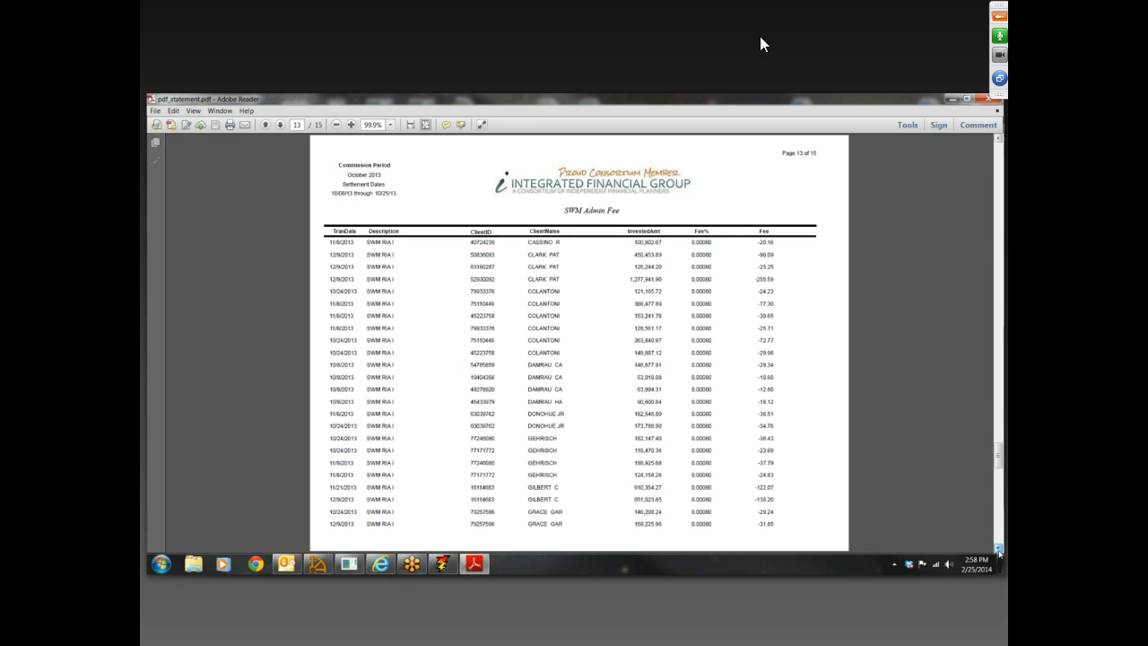
click(998, 549)
click(998, 548)
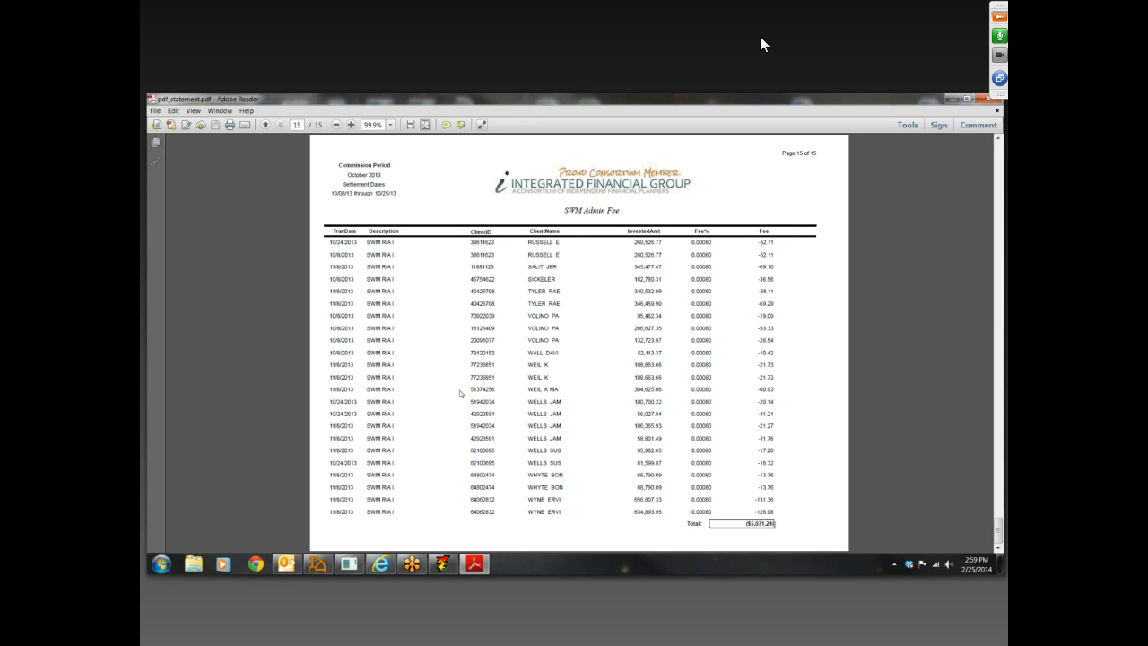
click(990, 99)
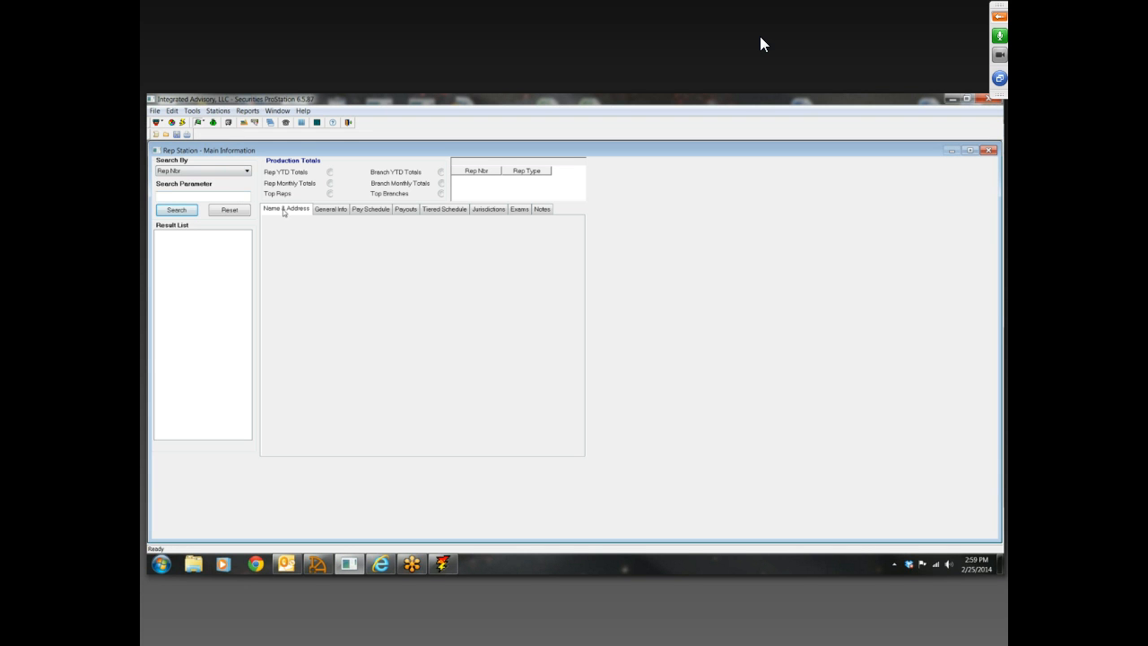
Search for all reps by Rep Nbr in Rep Station and load the third rep's main information
click(183, 197)
click(187, 210)
click(201, 250)
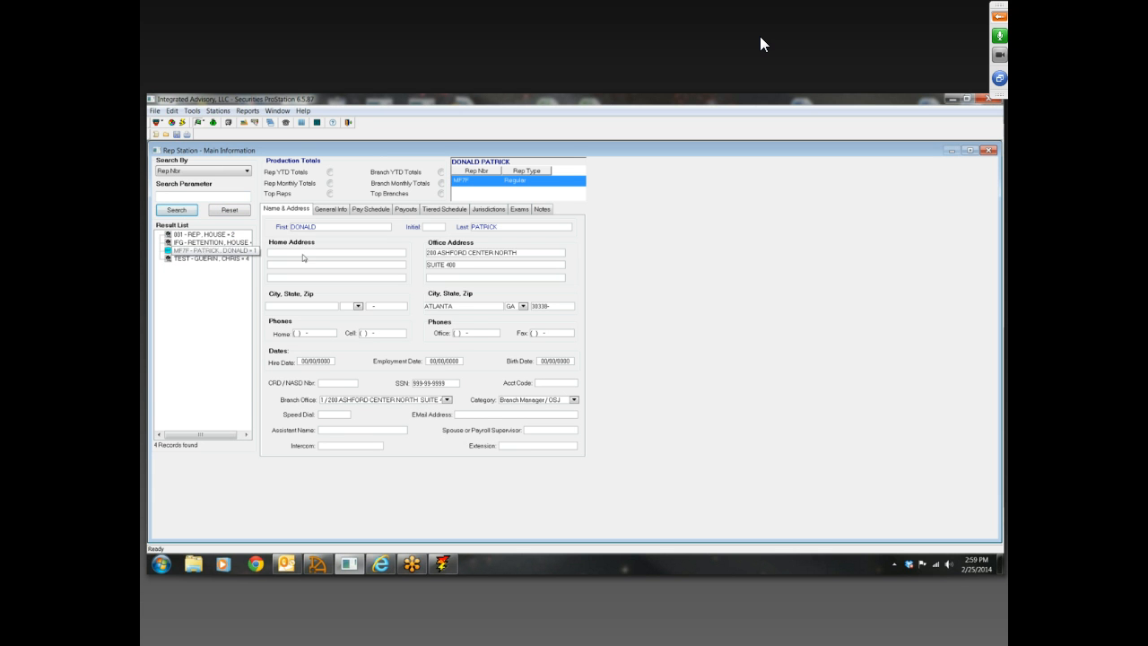
Open Rep Station's Additional Information, search for all reps, and show the third rep's Special Info
click(164, 123)
click(158, 152)
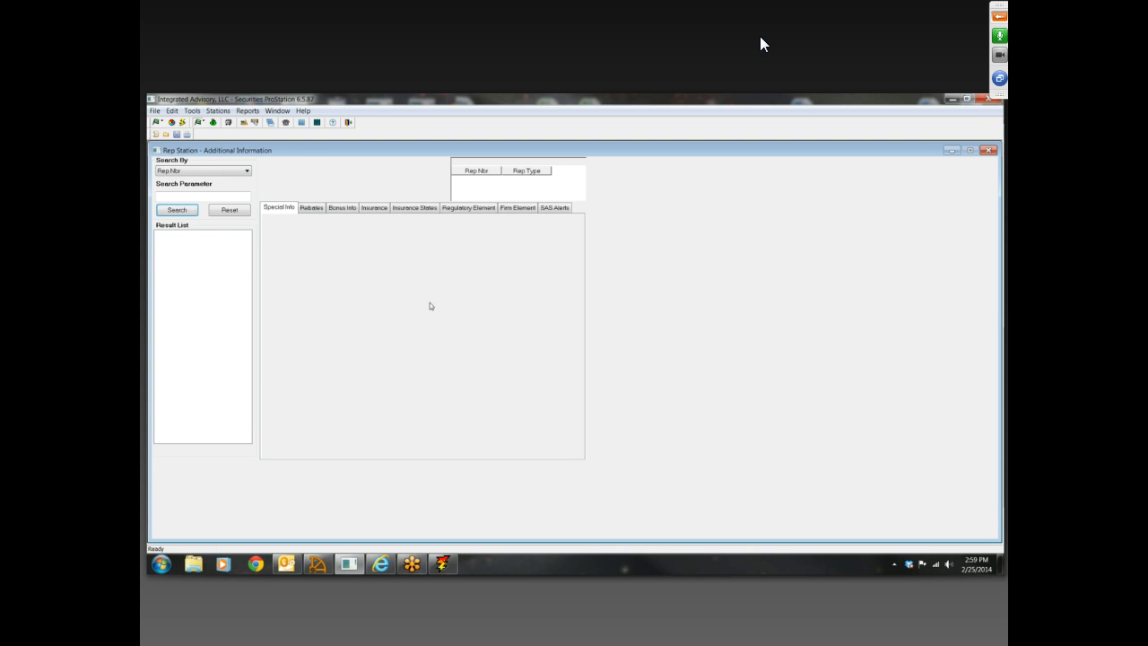
click(306, 208)
click(291, 209)
click(214, 195)
click(177, 209)
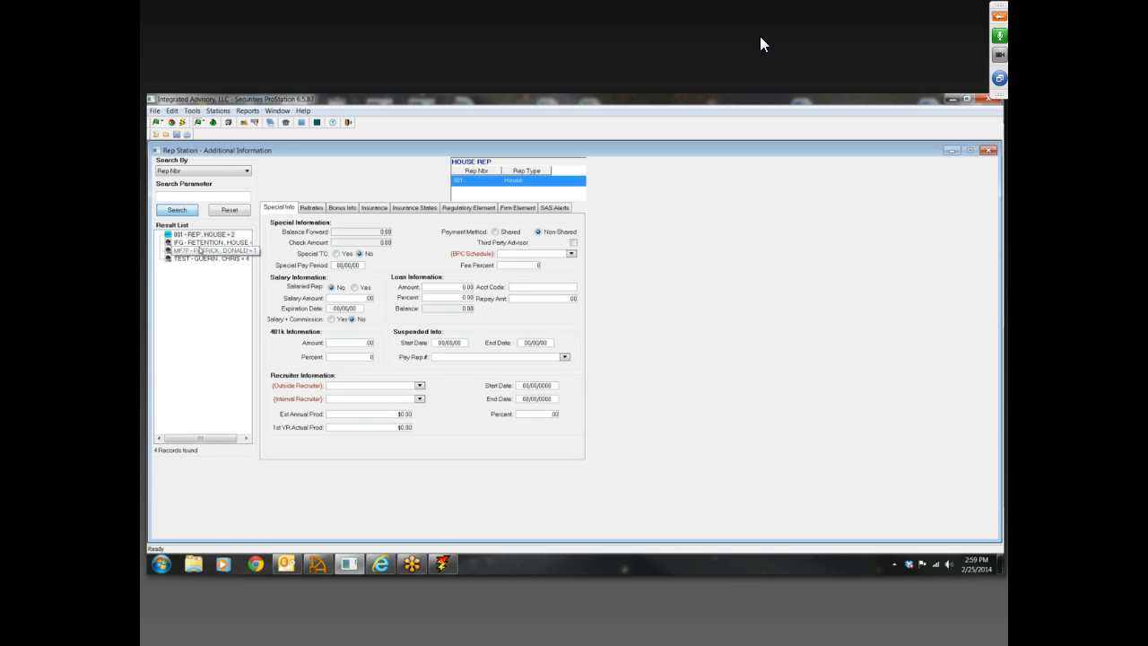
click(286, 210)
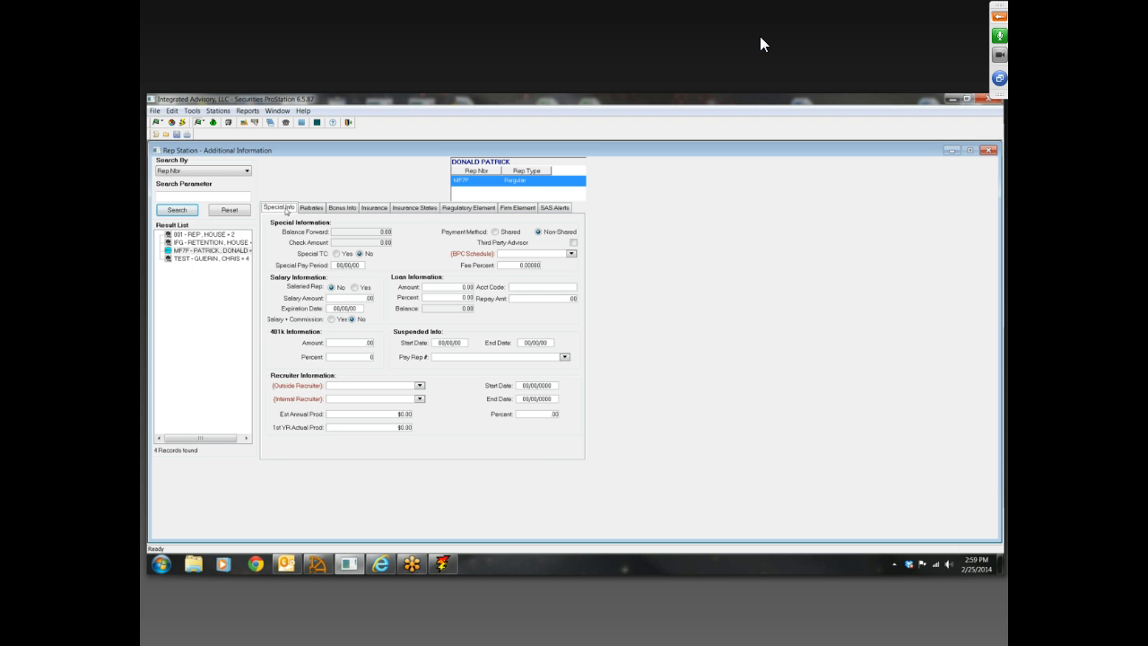
Open the help topic on Function Keys, widen the help window to read the keyboard shortcuts, and close it
click(333, 124)
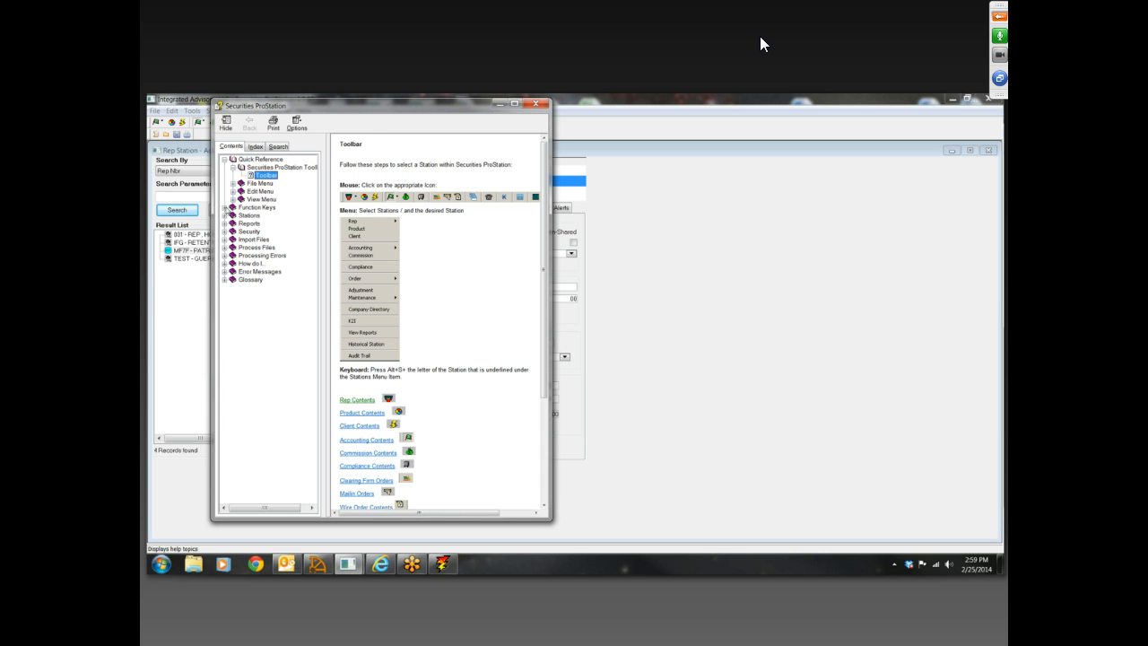
click(225, 207)
click(272, 217)
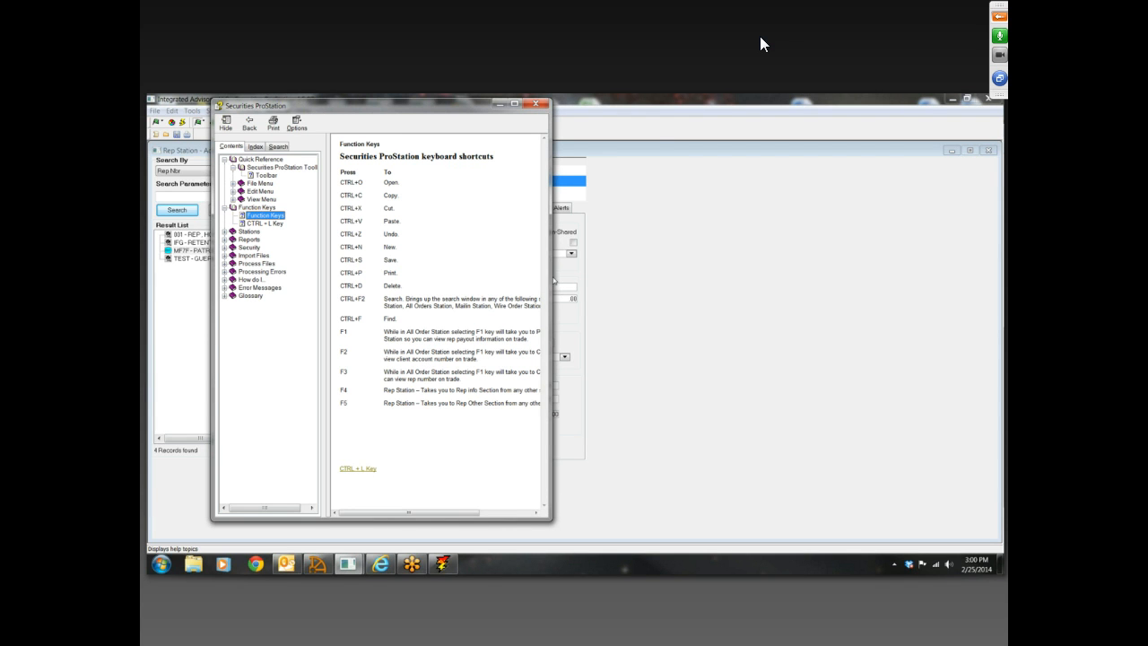
drag(554, 281, 674, 277)
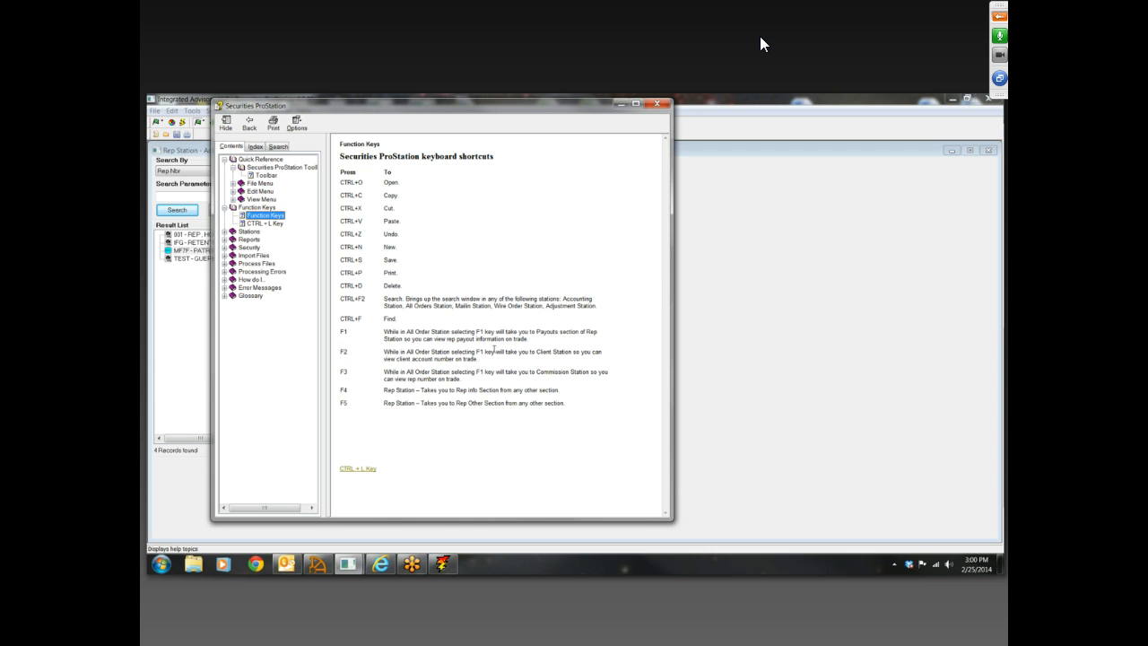
click(656, 104)
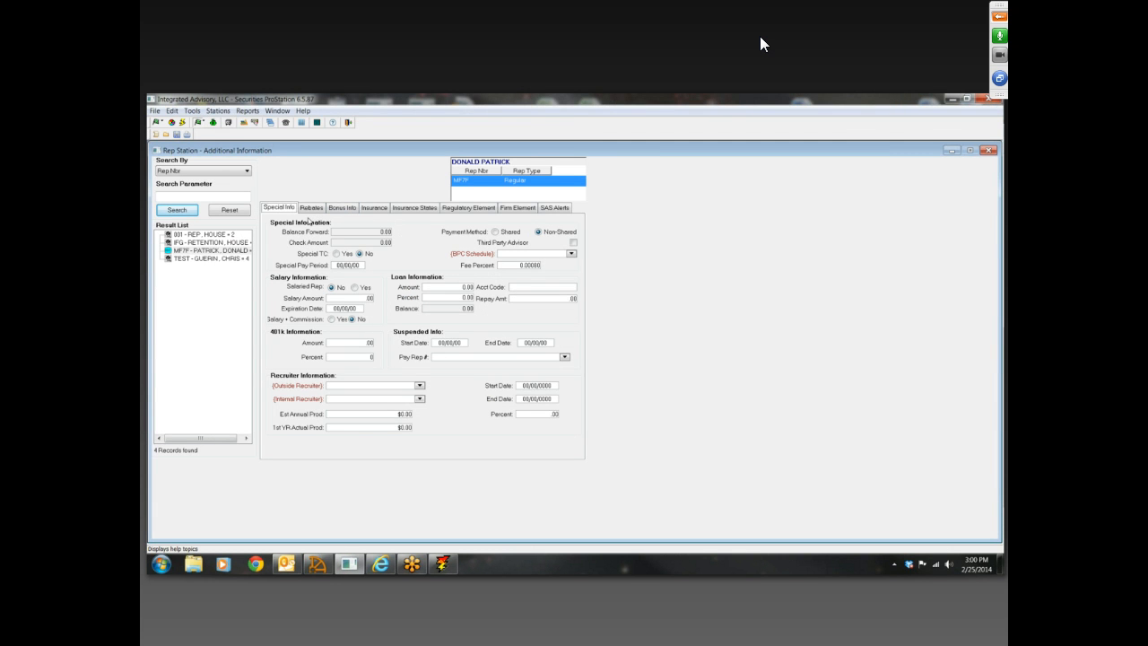
Examine the Fee Percent field in the third rep's Special Info
click(513, 266)
click(517, 266)
double_click(535, 268)
click(517, 266)
Open the CommissionTransactionDetail workbook from the desktop, check the first row's client name columns, and return to the rep's Fee Percent in Securities ProStation
click(953, 98)
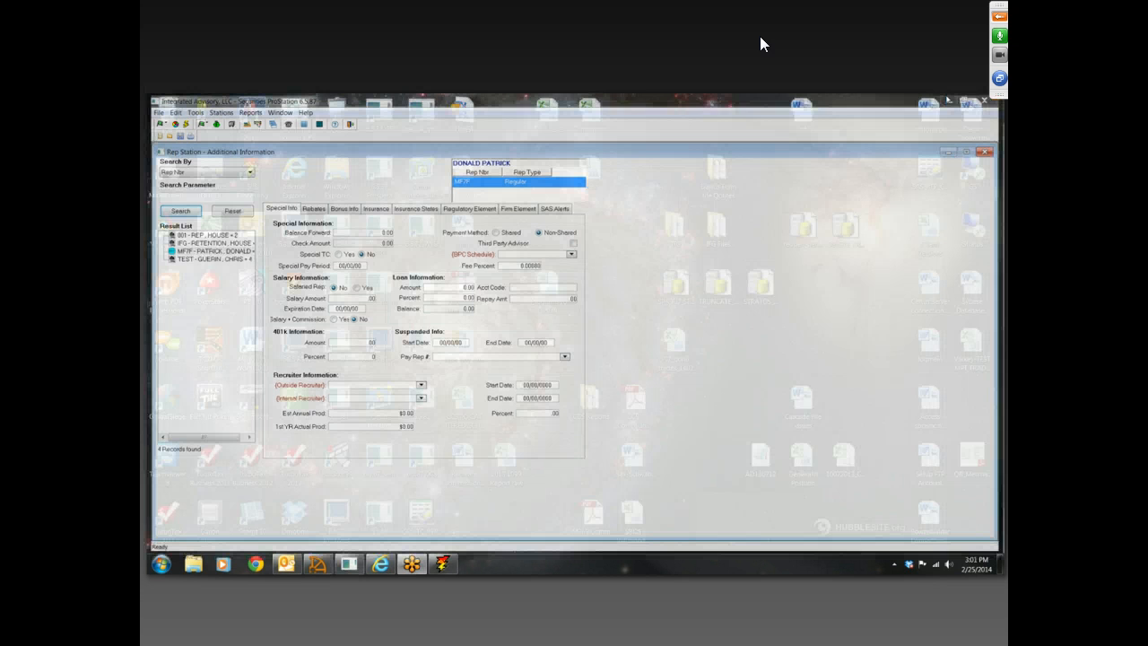
double_click(589, 112)
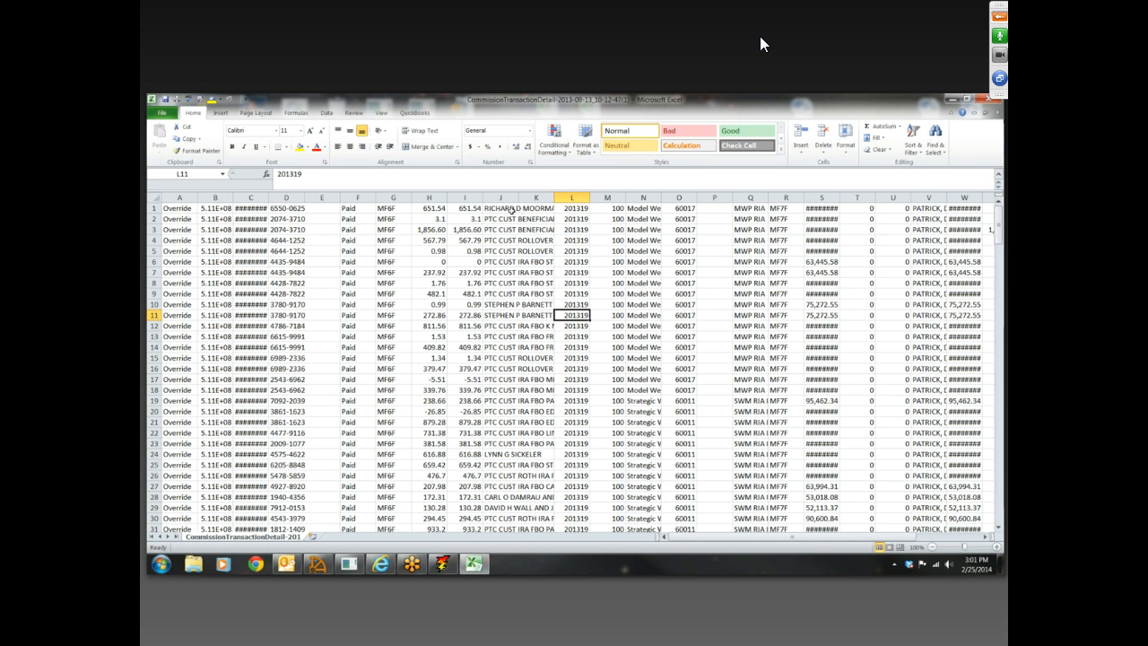
click(544, 208)
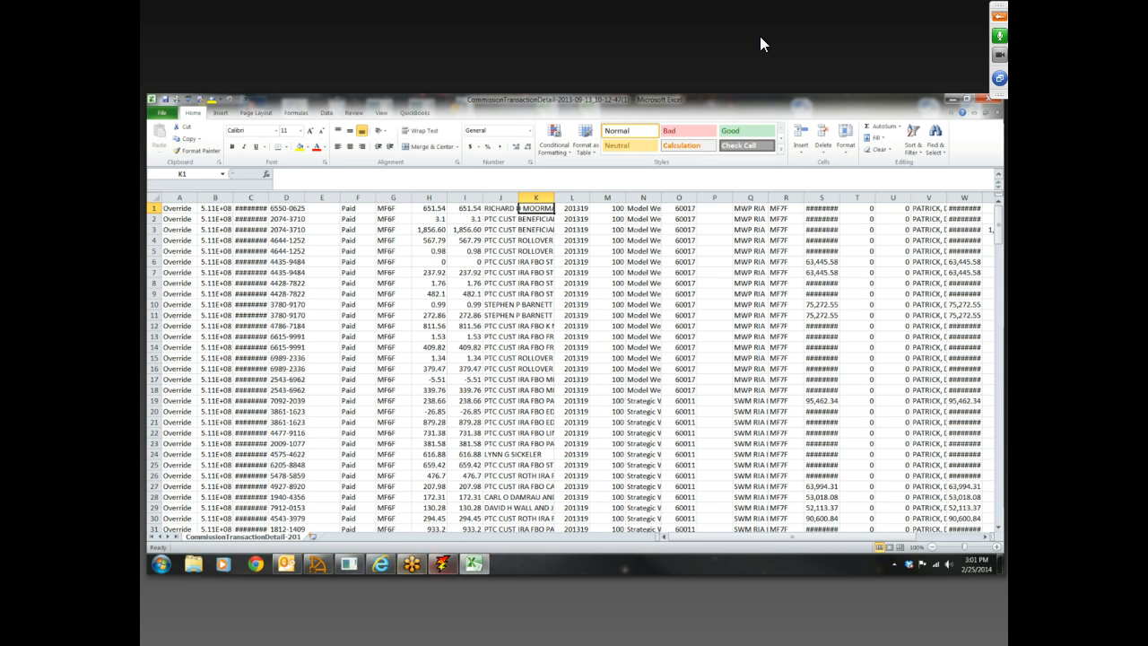
click(349, 563)
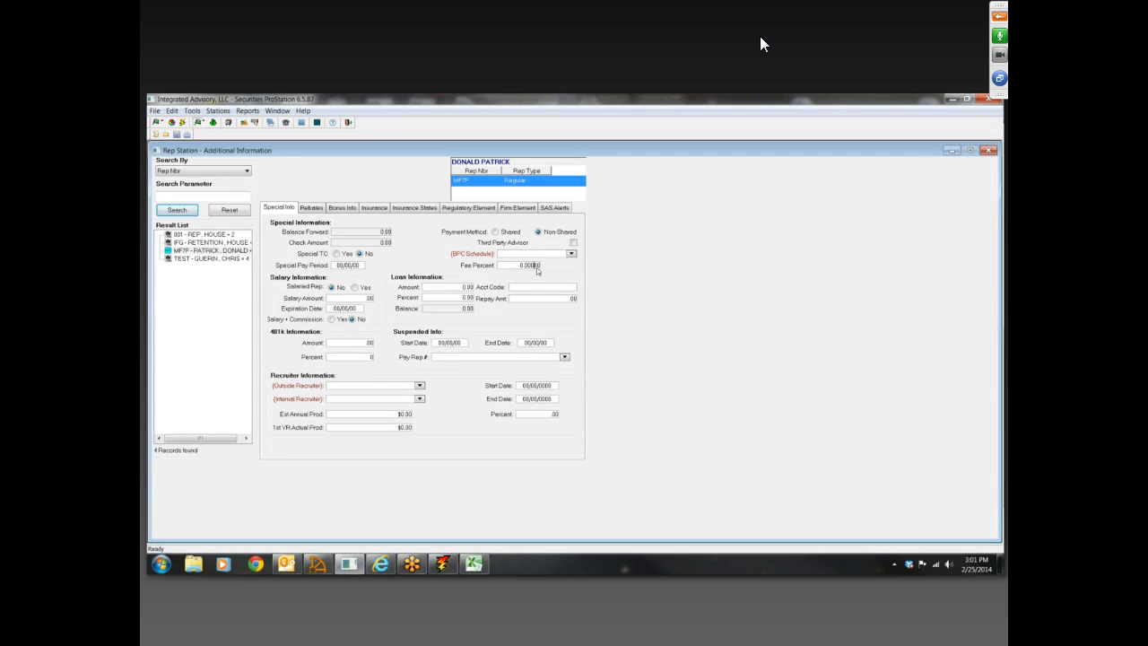
click(521, 266)
Close both Rep Station windows and the Commission Station
click(989, 151)
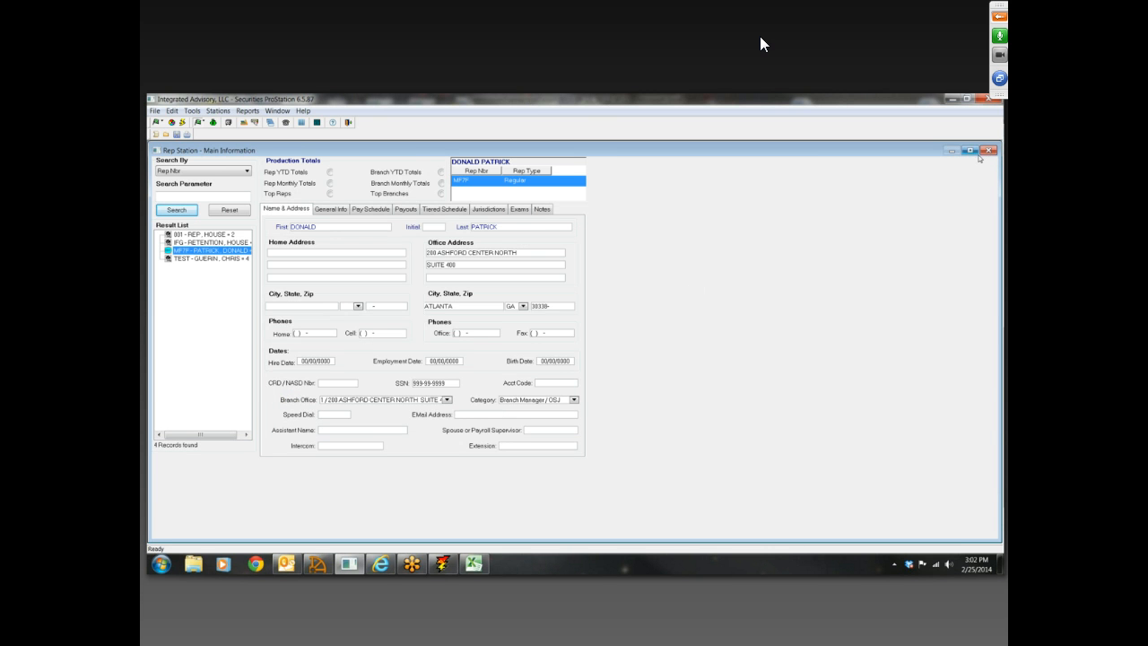
click(989, 150)
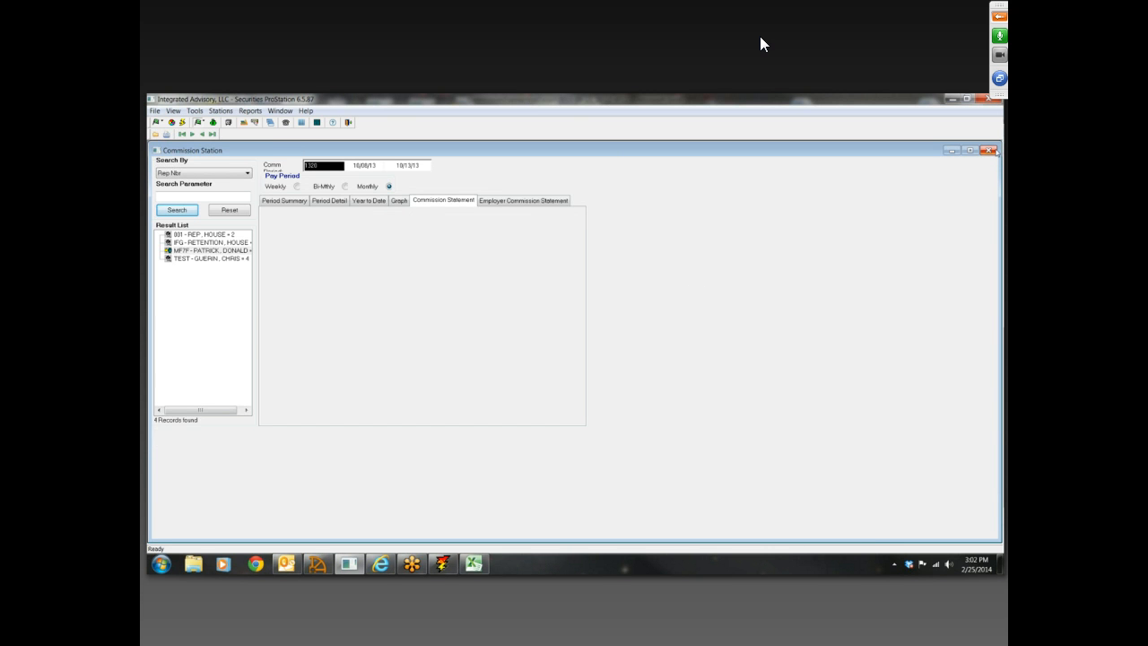
click(989, 151)
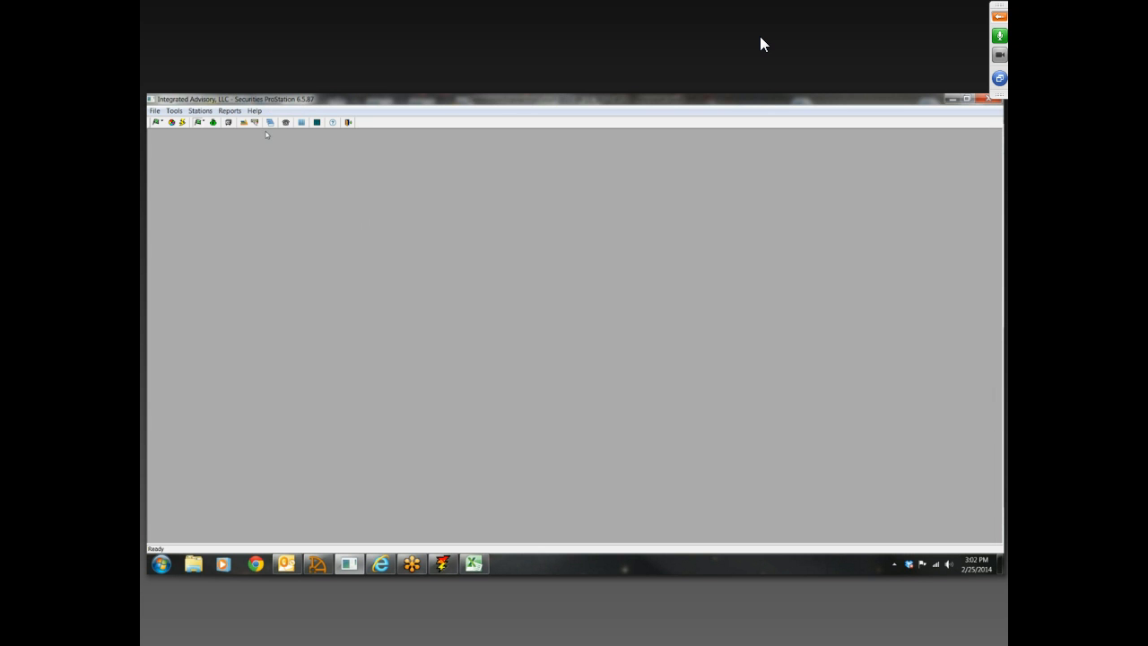
Open Product Station, search products by description for PUT, and load the first Putnam Arizona Tax Exempt product
click(172, 122)
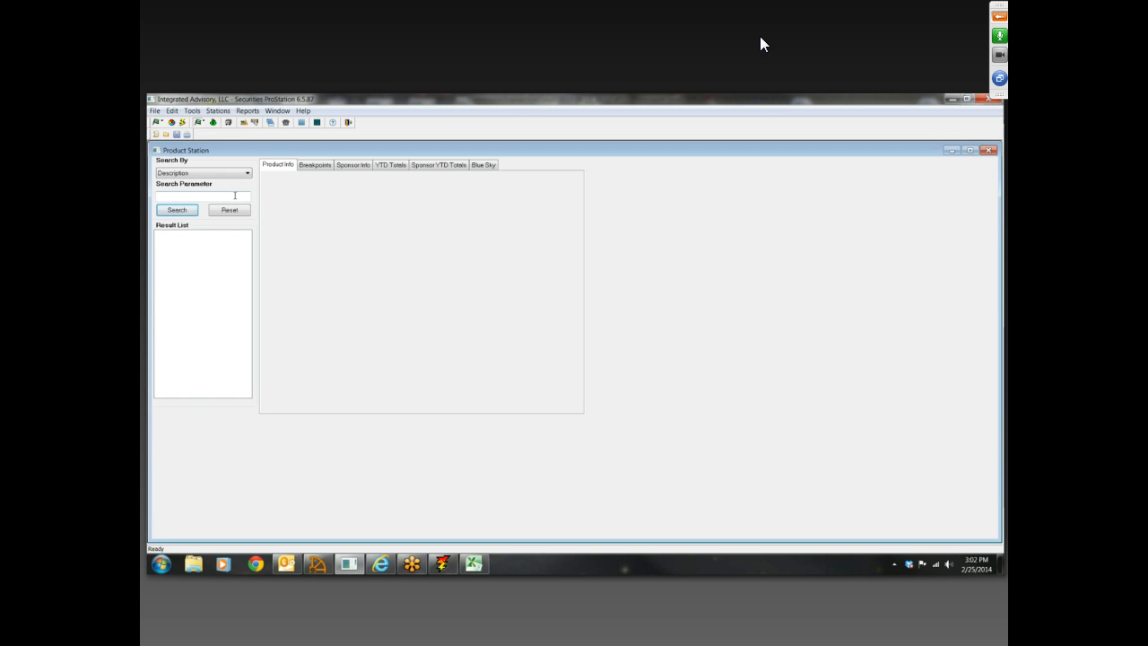
click(238, 194)
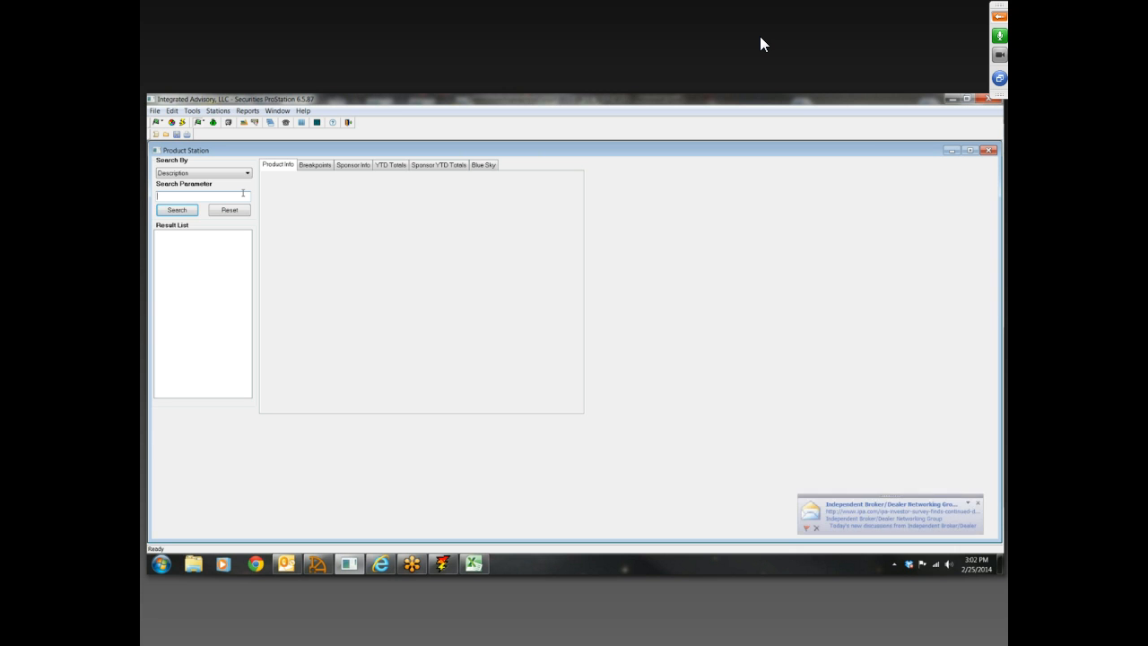
text(PUT)
click(179, 207)
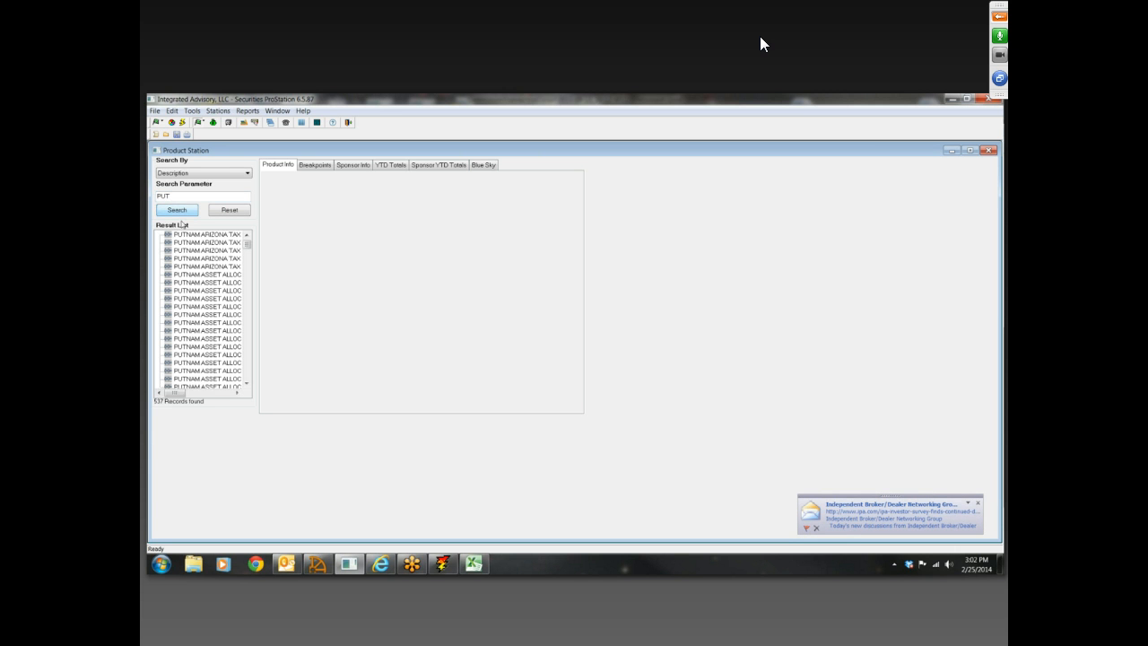
click(189, 235)
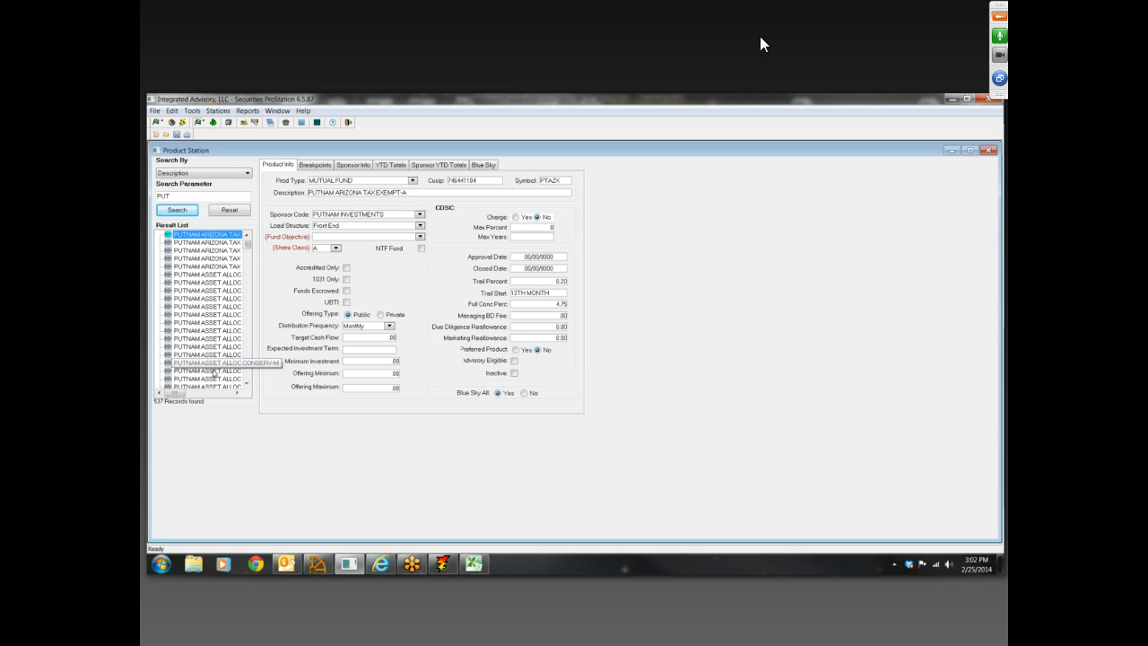
Review the product search criteria, keep Description, and load the second product in the result list
click(249, 173)
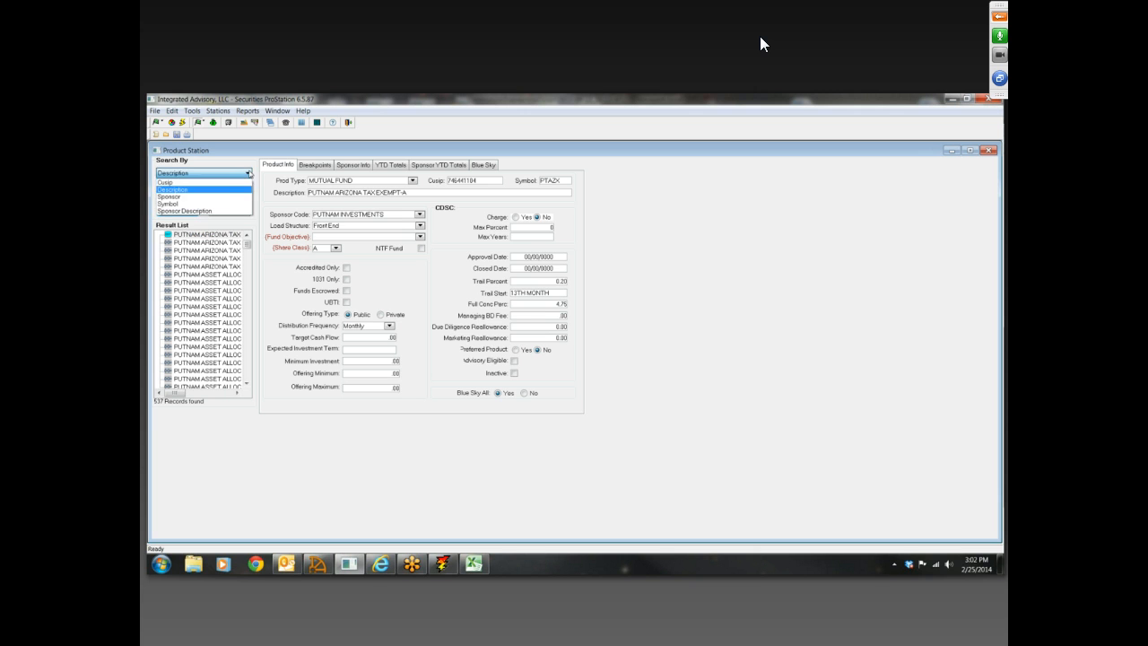
click(202, 192)
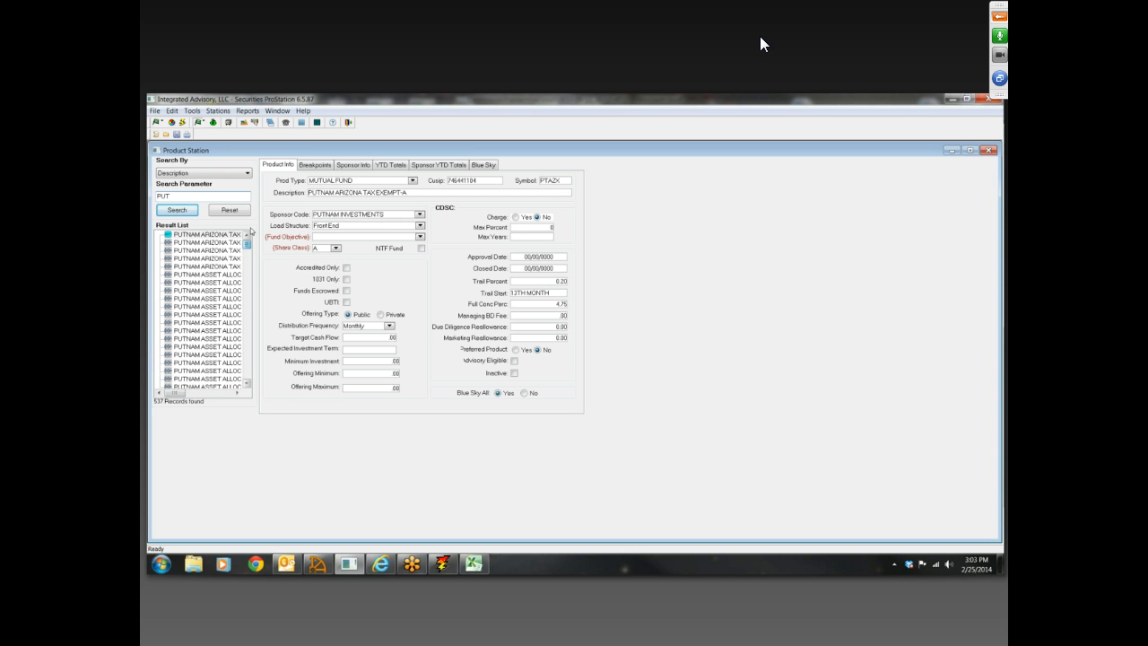
click(241, 243)
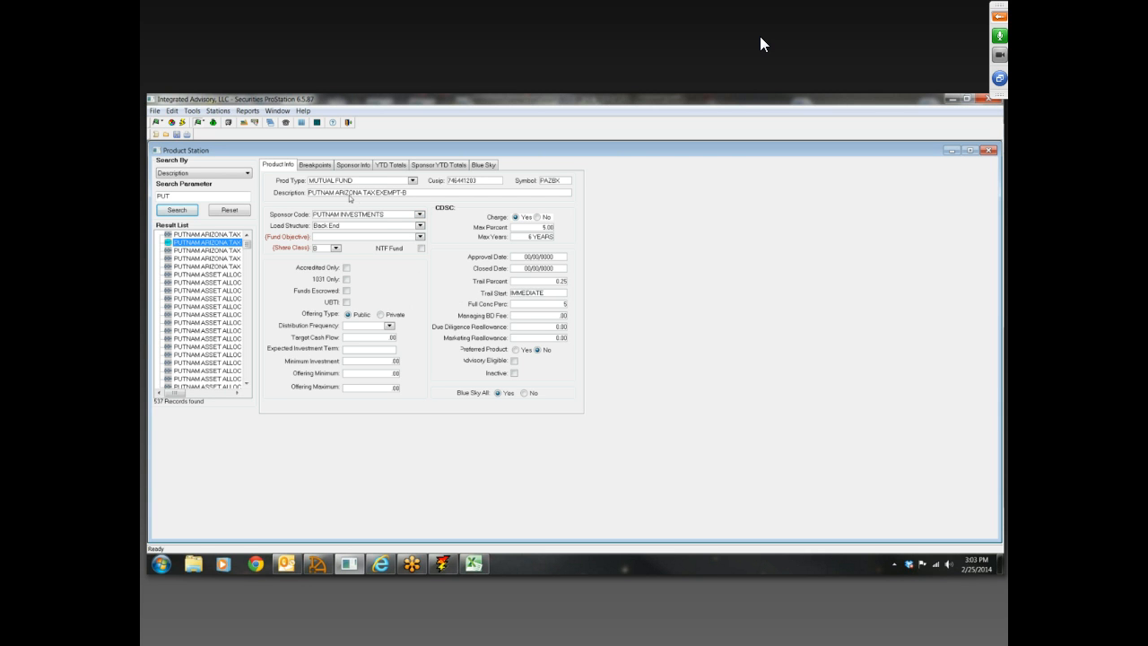
Examine the second product's type options, description, Cusip, sponsor code and load structure options without changing them
click(377, 183)
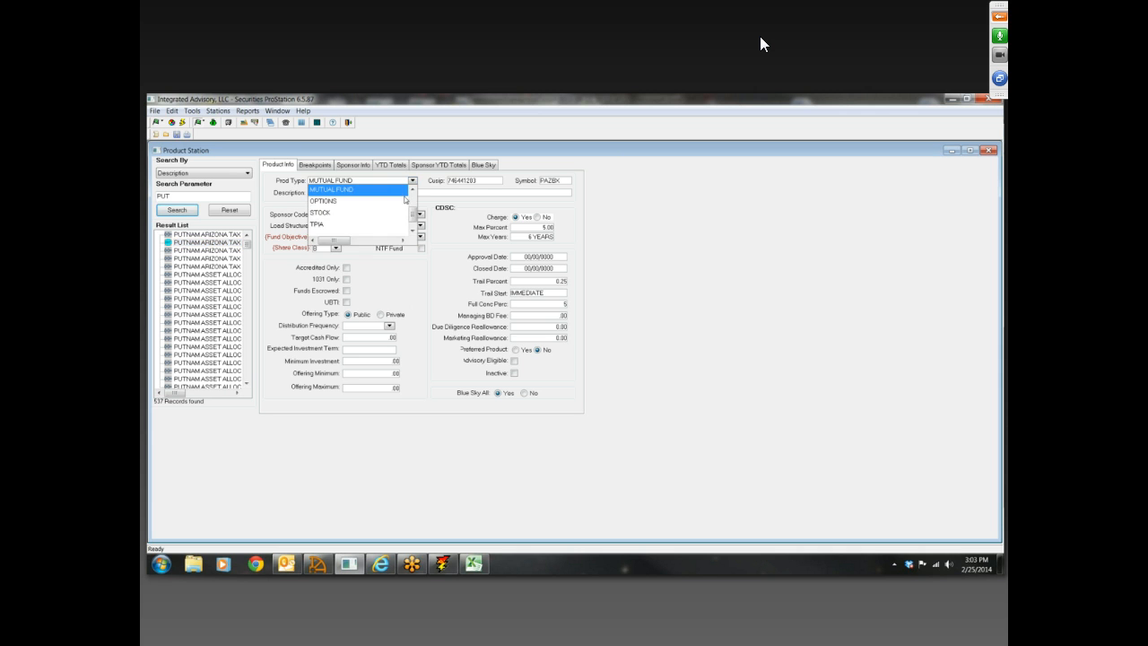
click(455, 214)
click(411, 193)
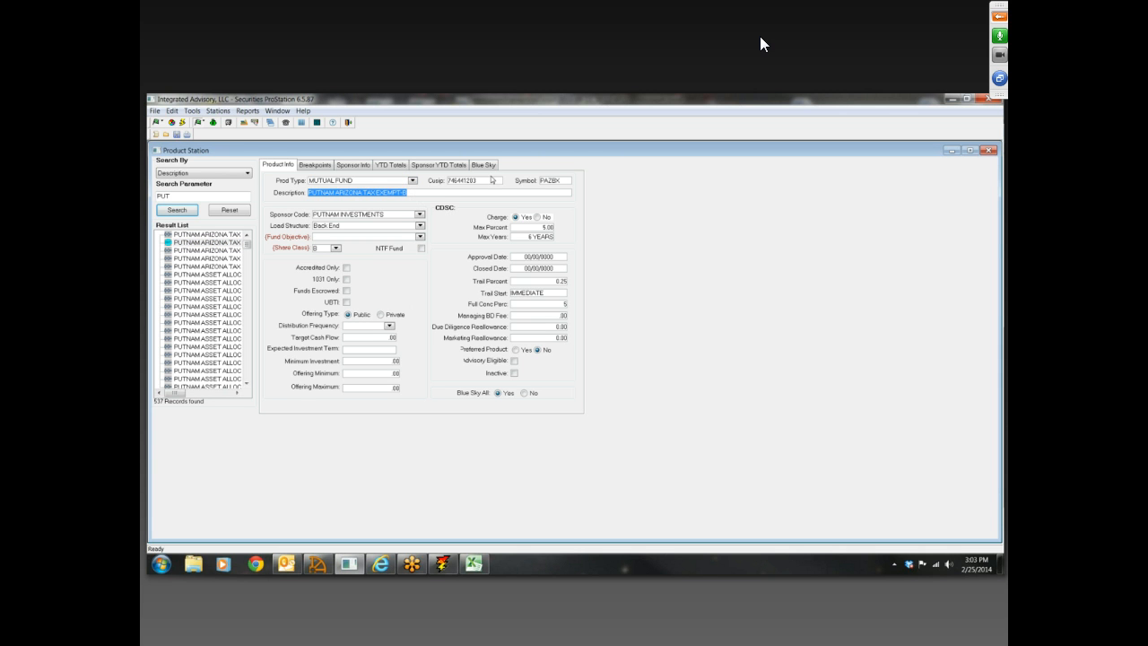
click(492, 180)
click(393, 216)
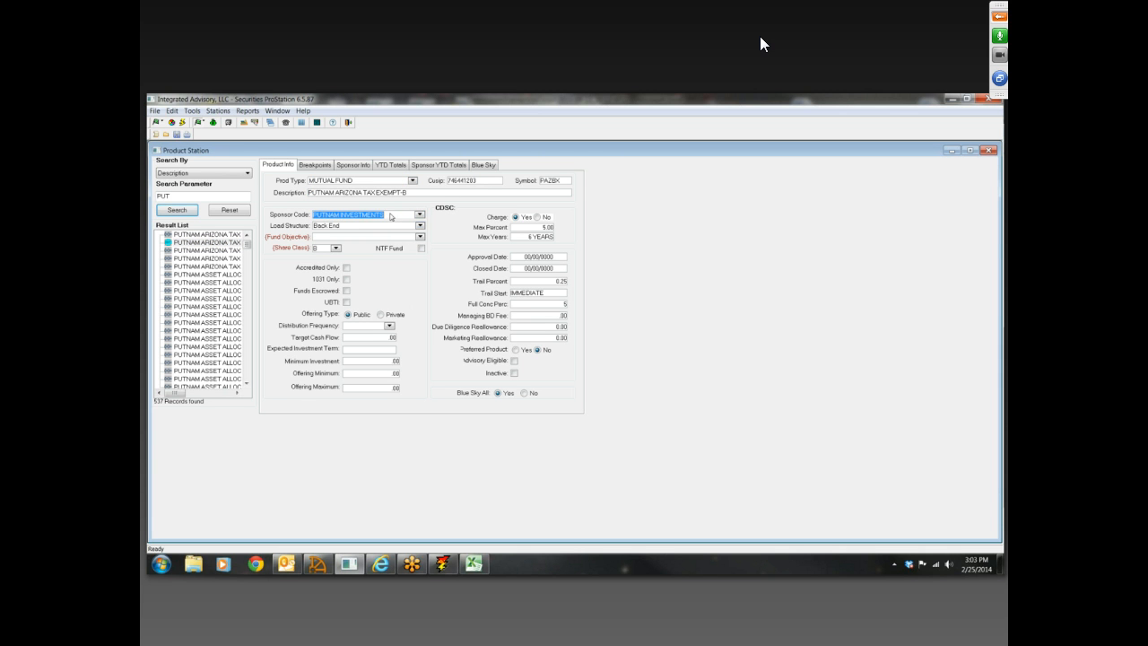
click(370, 227)
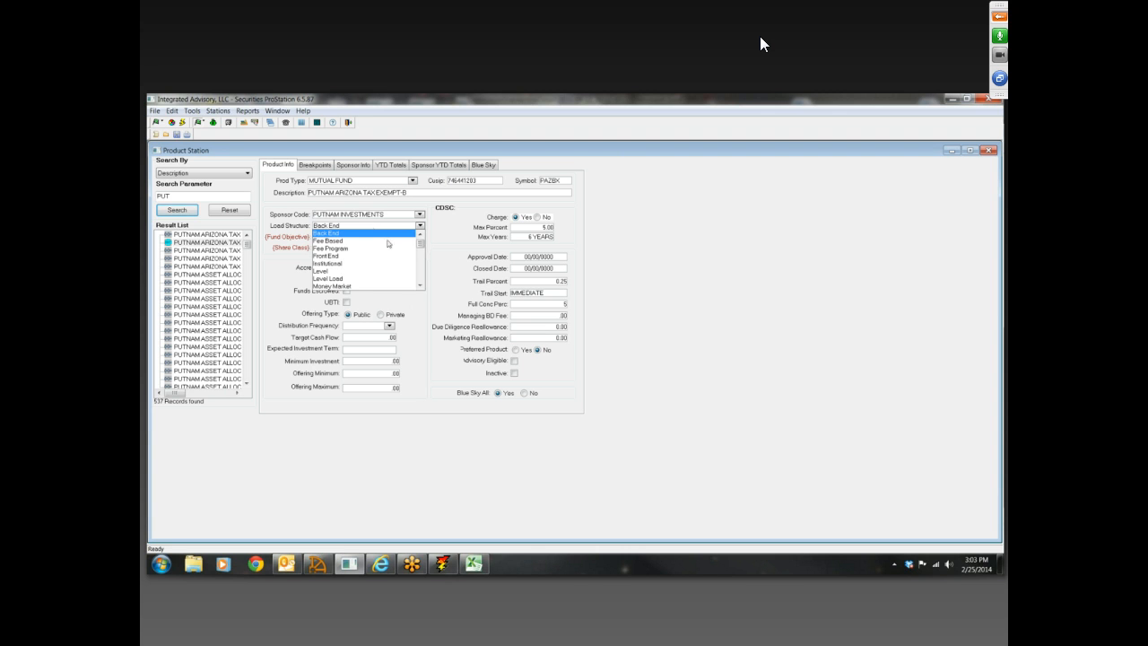
click(459, 262)
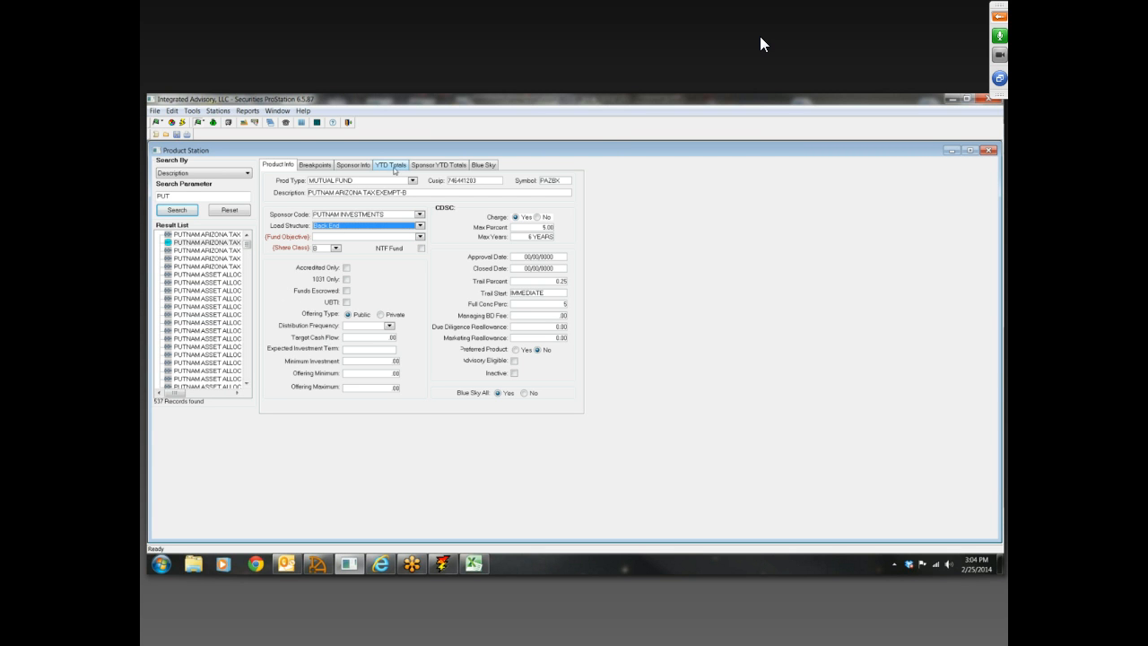
View the YTD Totals and Sponsor YTD Totals for PUTNAM ARIZONA TAX EXEMPT-M, and look over the available report categories
click(394, 169)
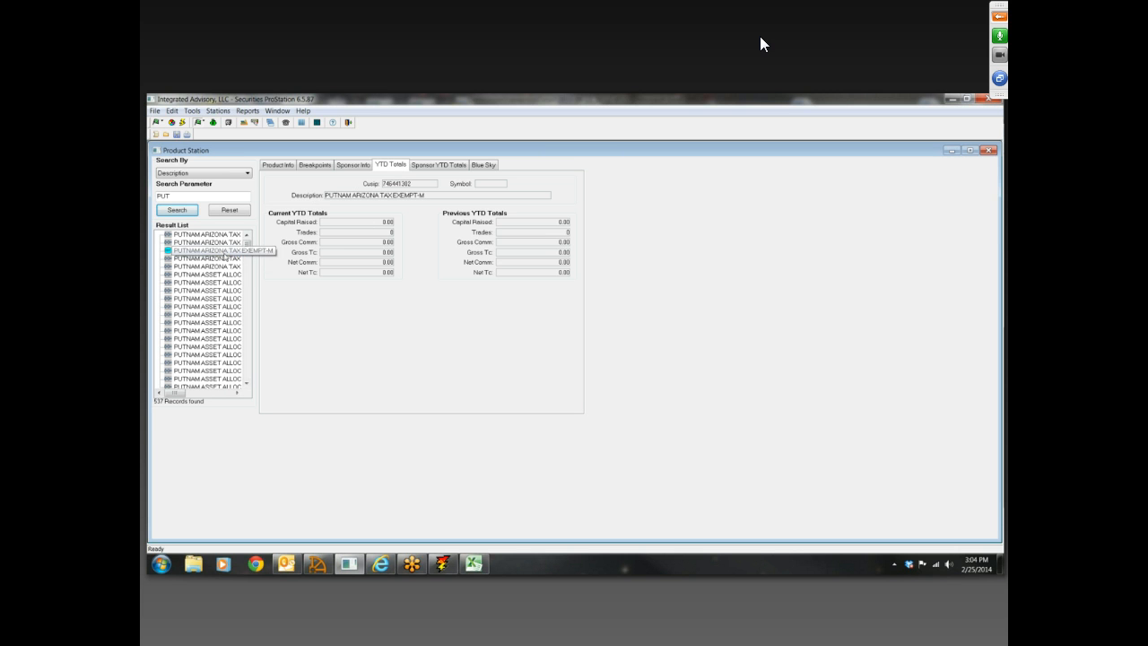
click(214, 251)
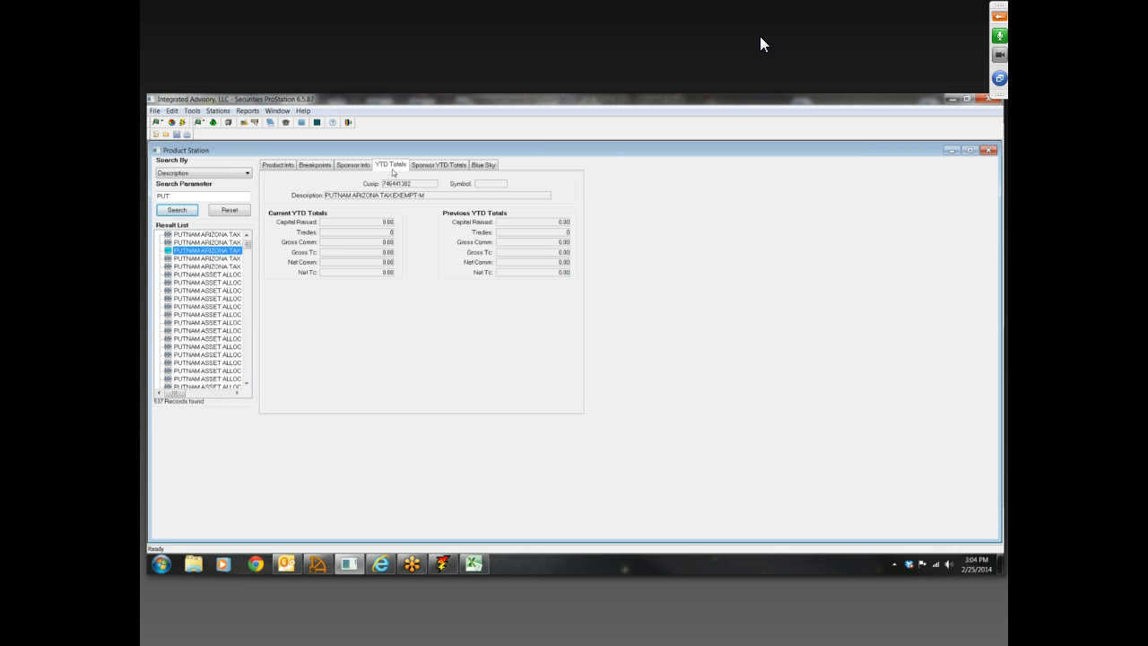
click(436, 167)
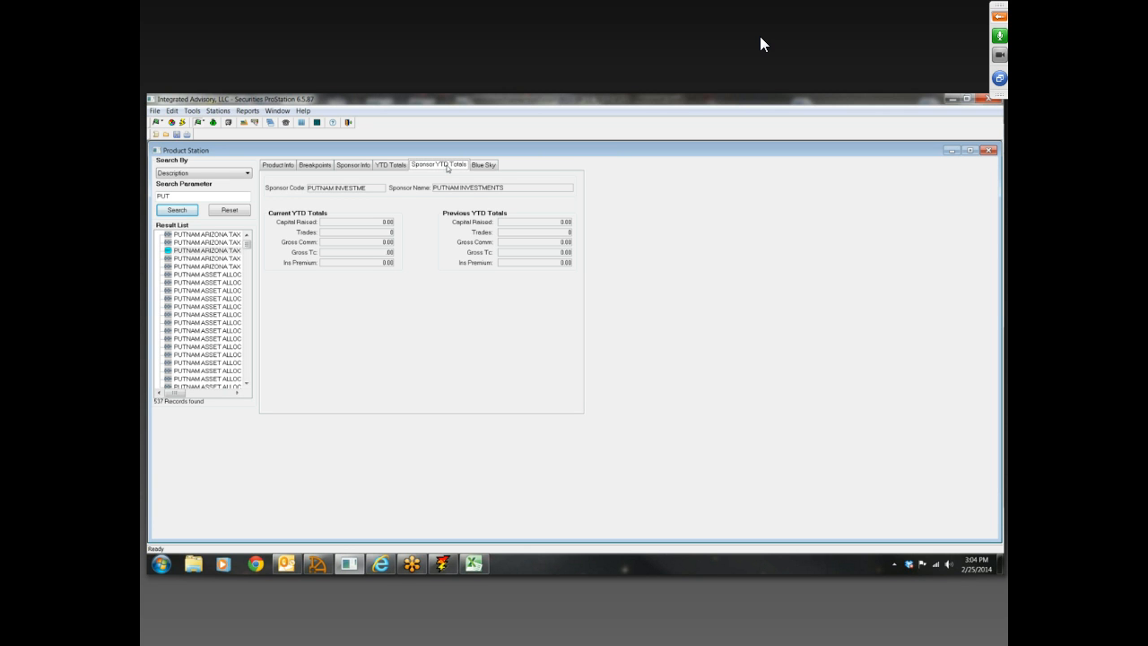
click(255, 111)
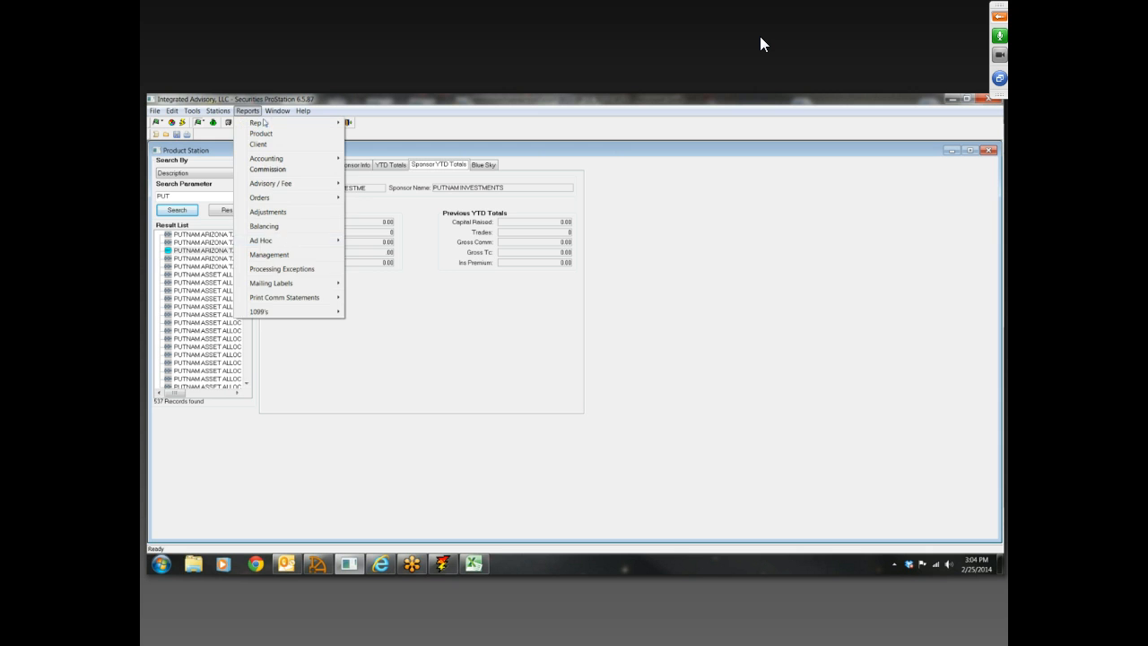
click(637, 285)
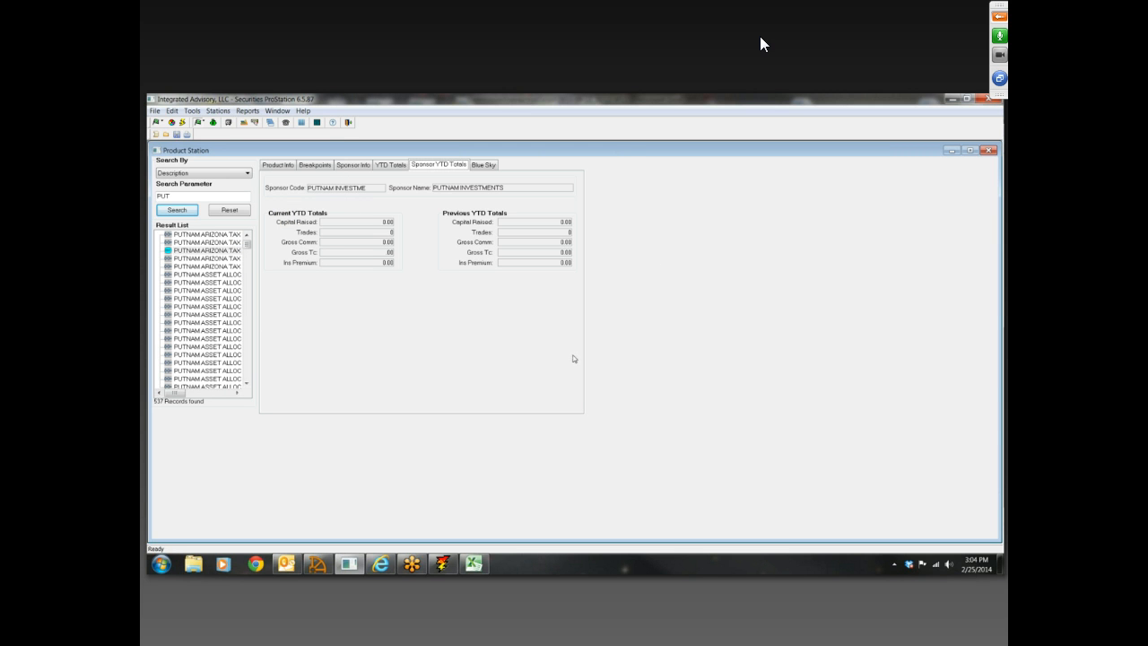
Close Product Station and open the client search in Client Station
click(989, 150)
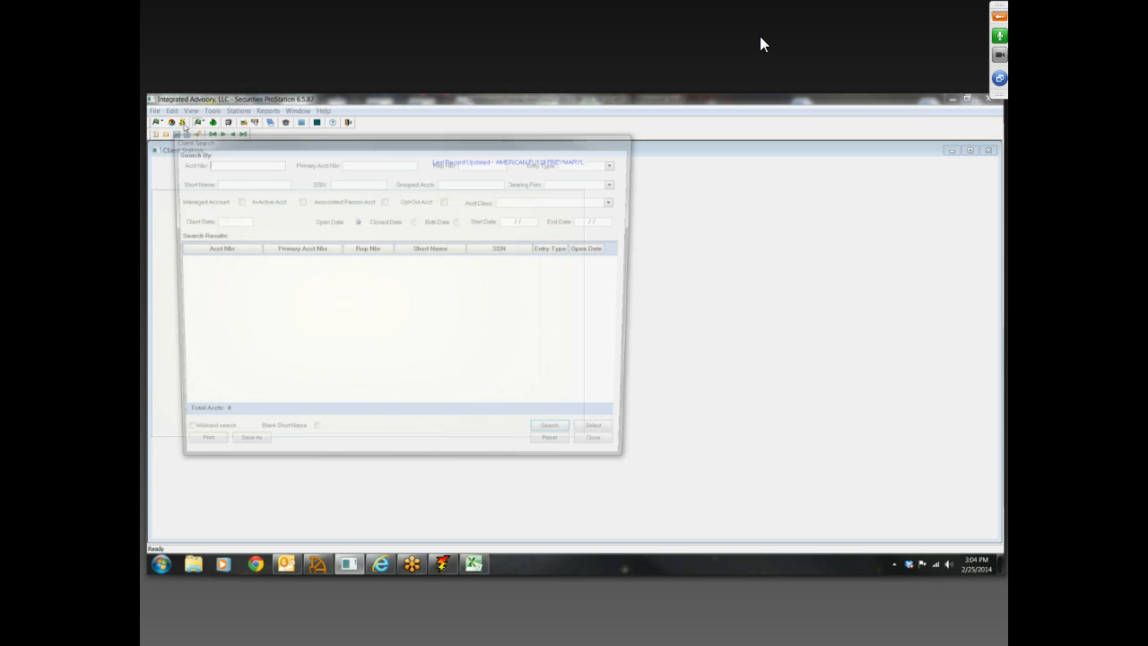
click(620, 453)
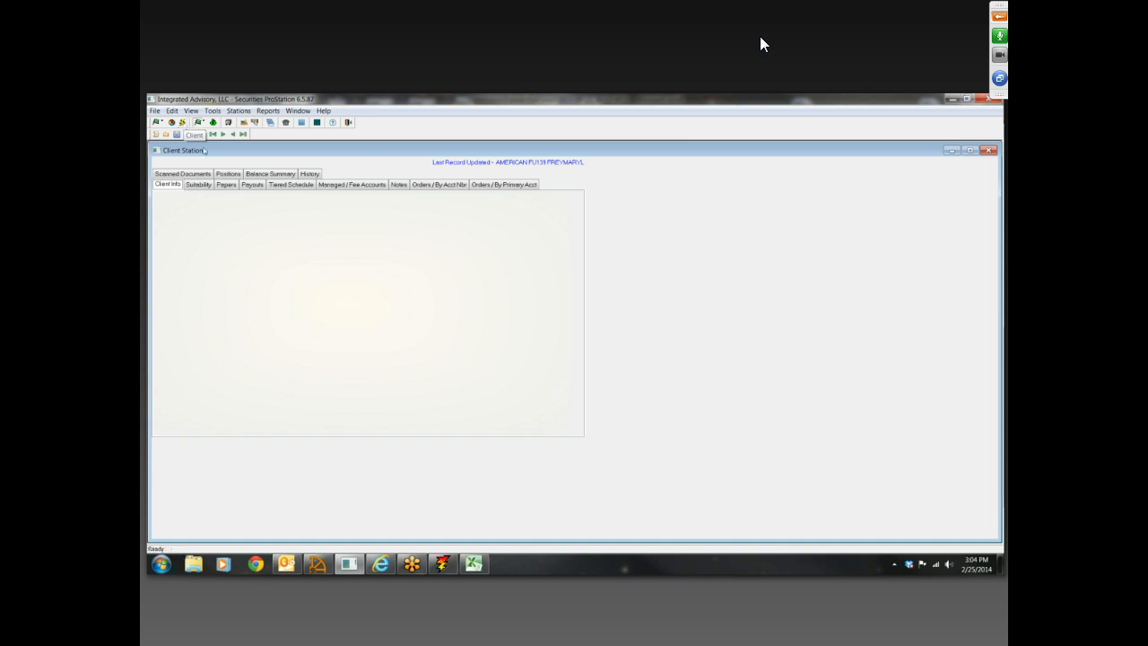
click(198, 135)
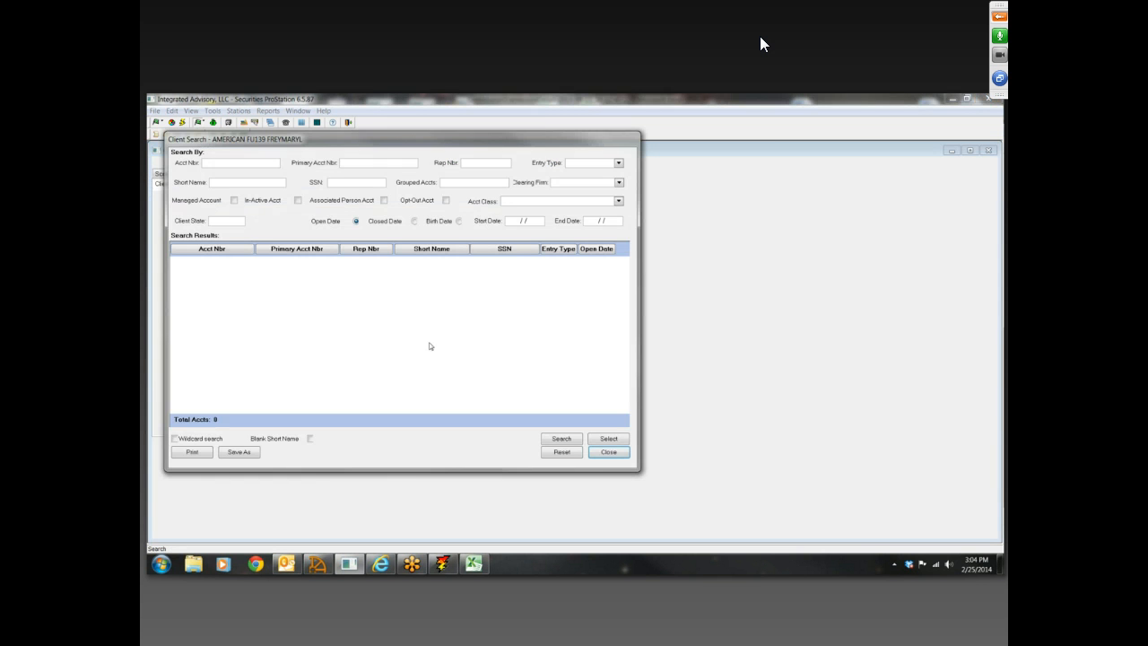
Search for clients by a surname as the short name, and repeat the search with the Wildcard search option enabled
click(220, 166)
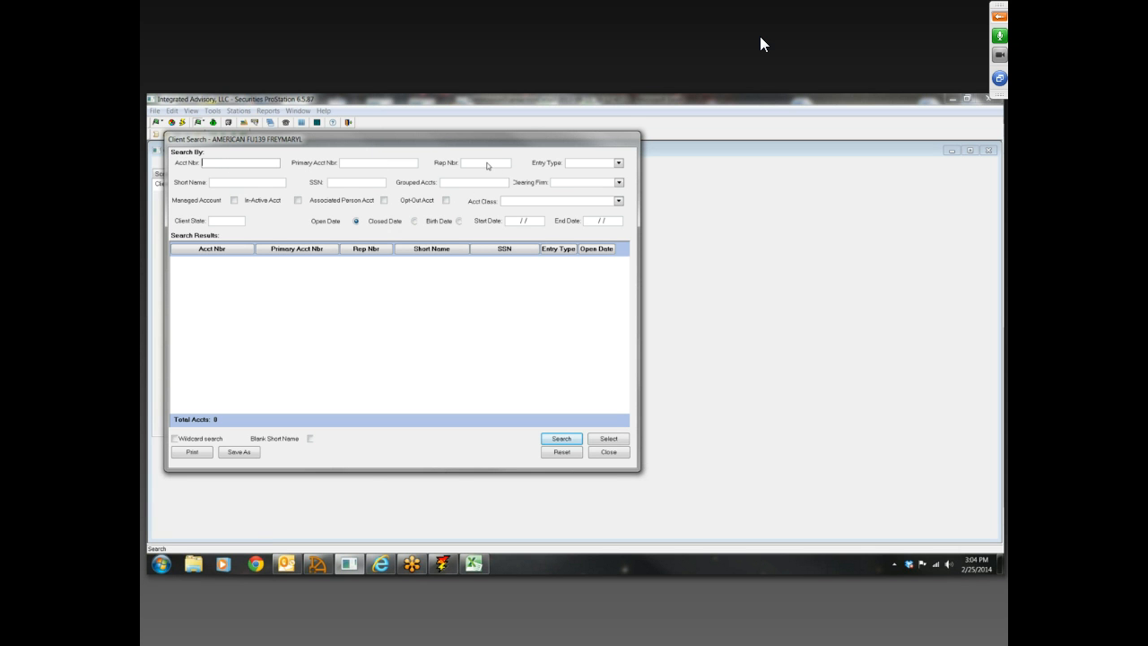
click(233, 186)
text(SMITH)
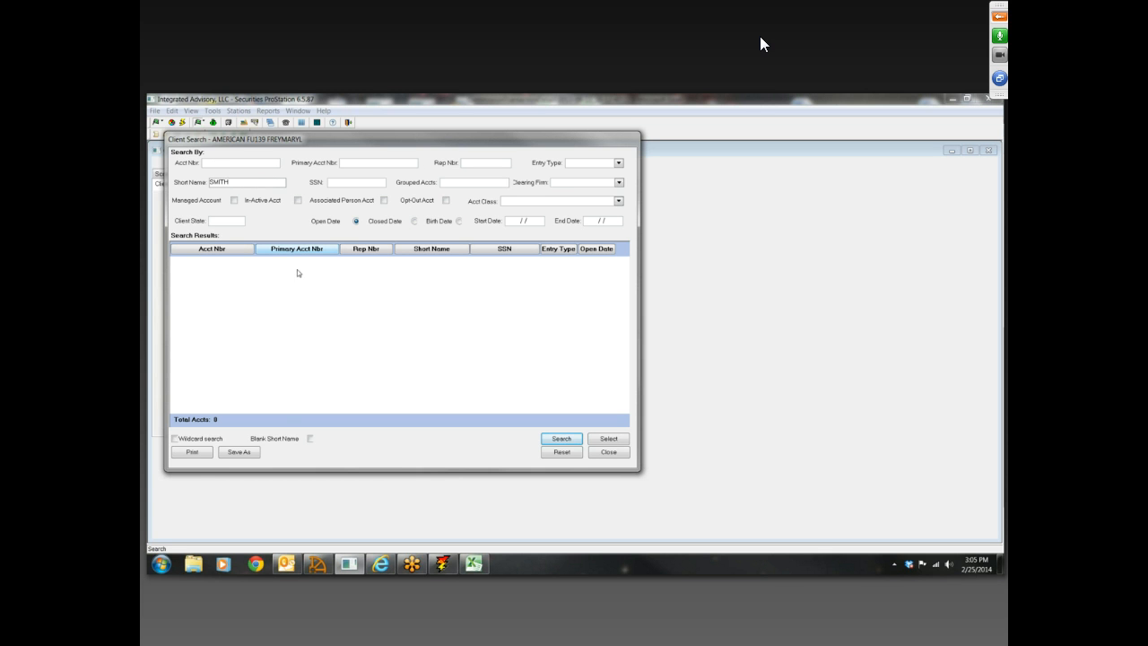
click(564, 438)
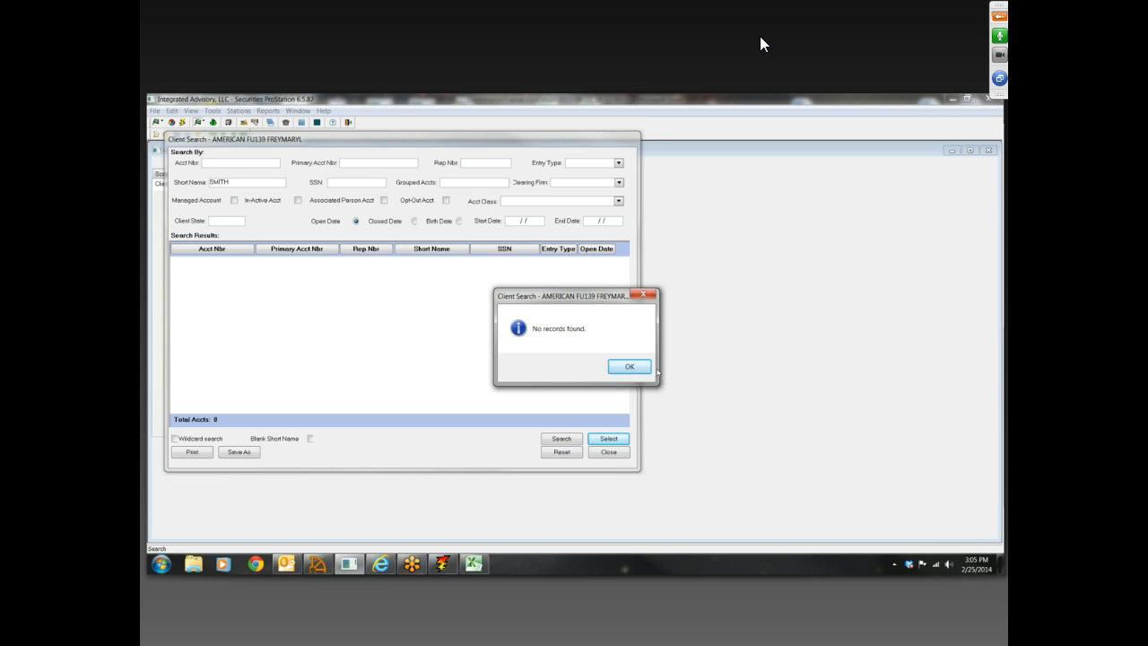
click(648, 366)
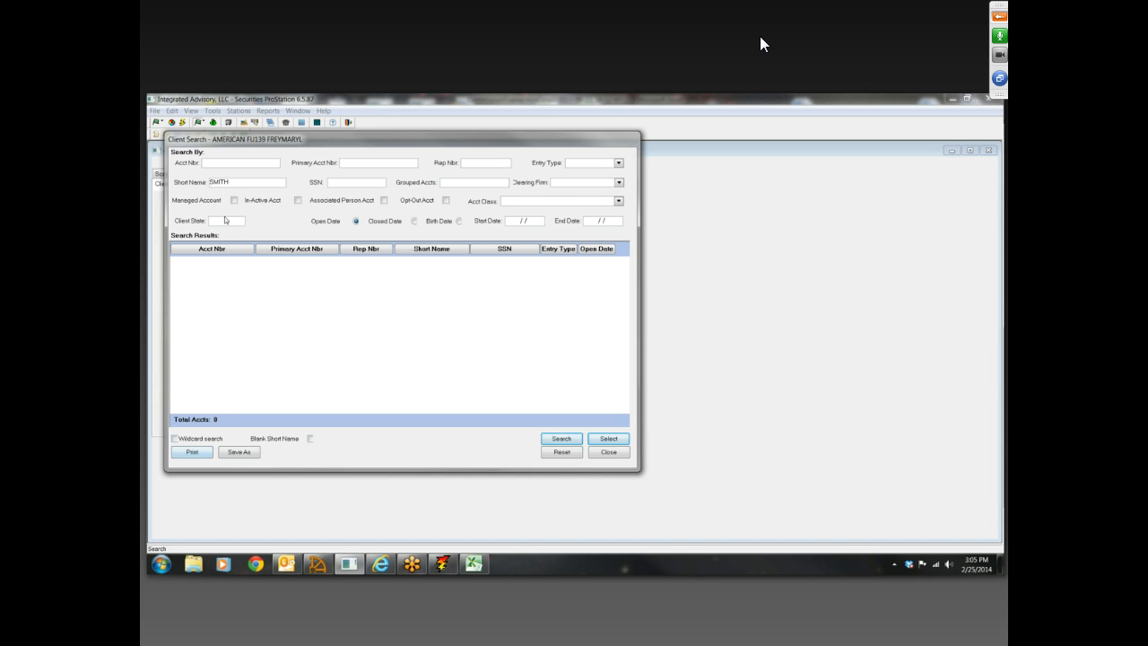
click(175, 439)
click(558, 437)
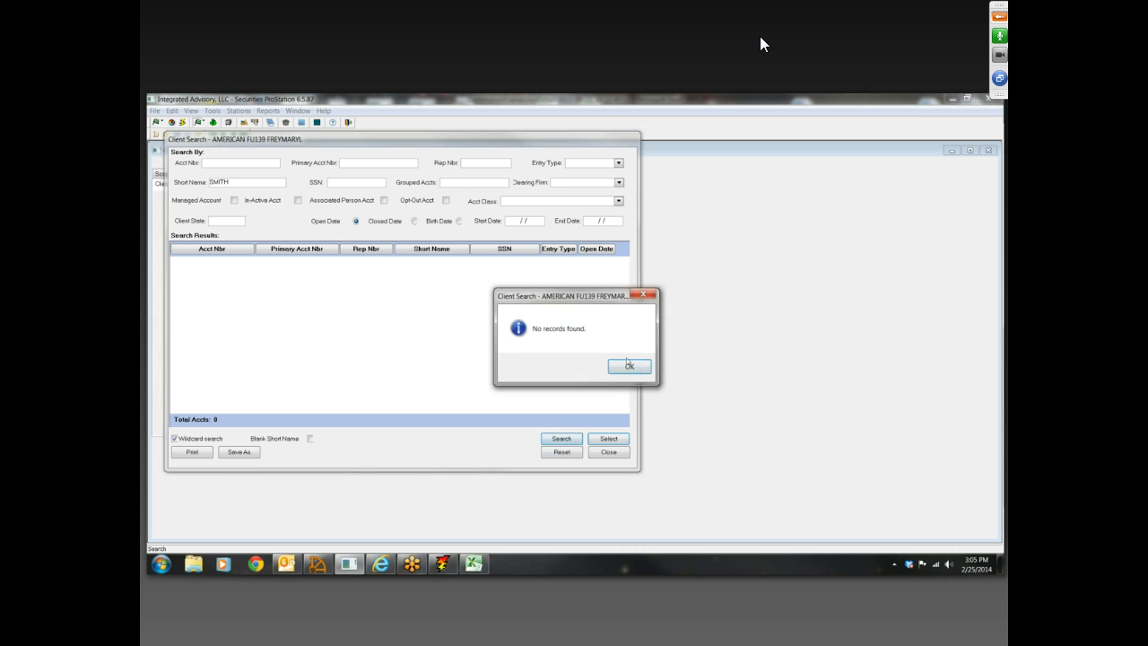
click(641, 366)
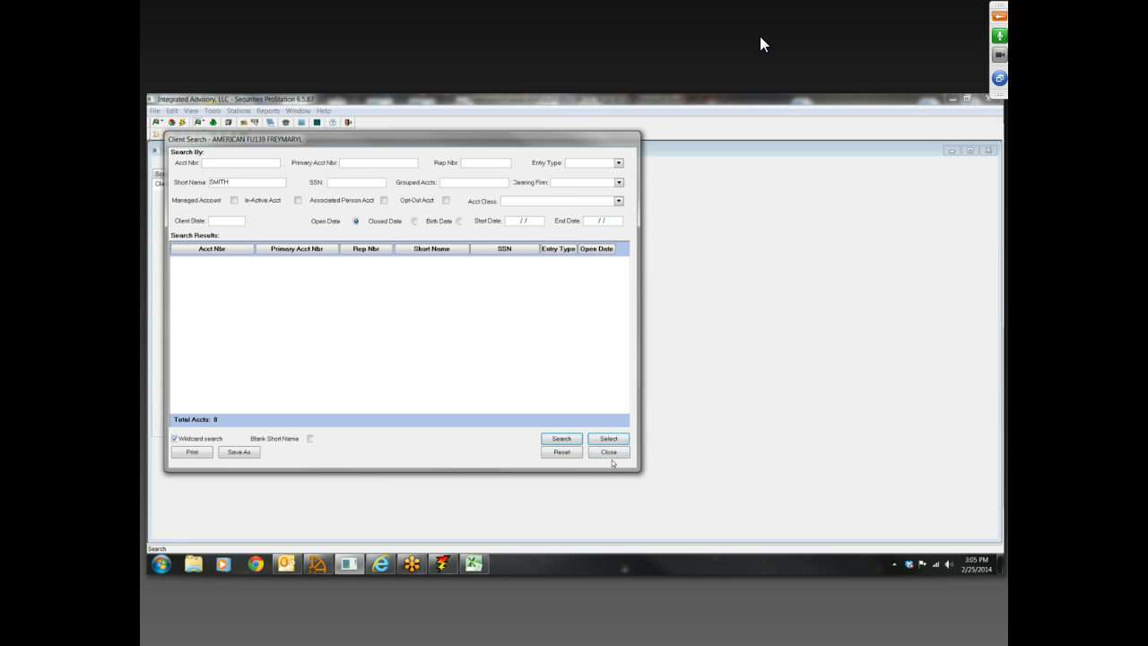
Reset the client search criteria and search for the accounts of rep number MF7F
click(562, 453)
click(477, 165)
text(MF7F)
click(562, 438)
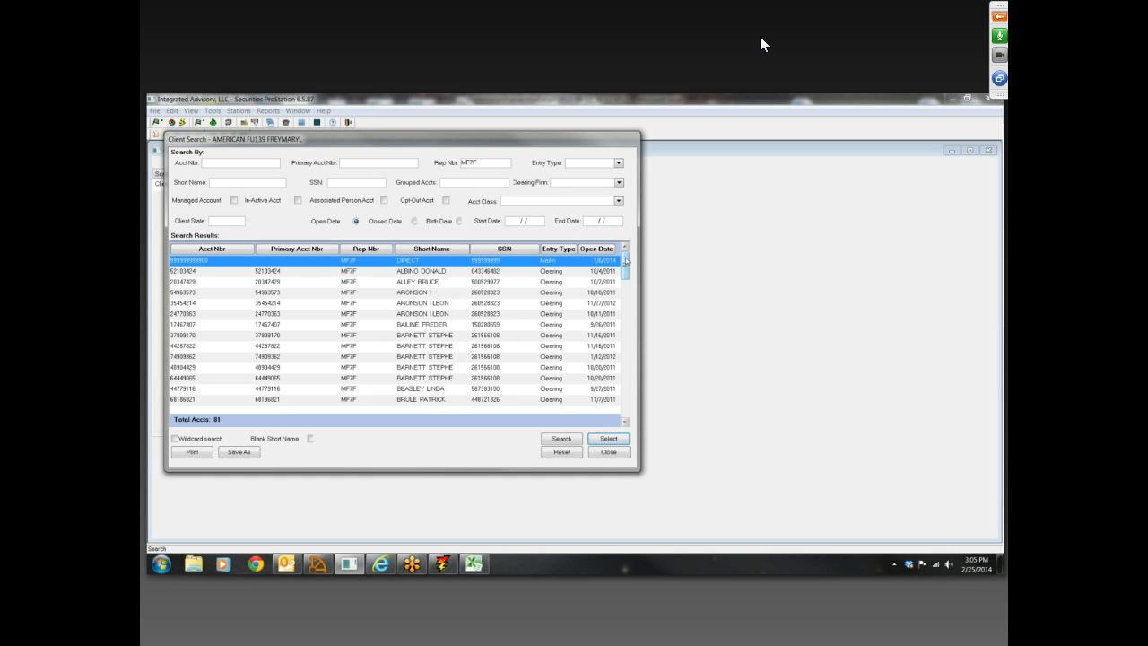
mouse_move(626, 264)
mouse_down()
mouse_move(628, 439)
mouse_move(626, 255)
mouse_up()
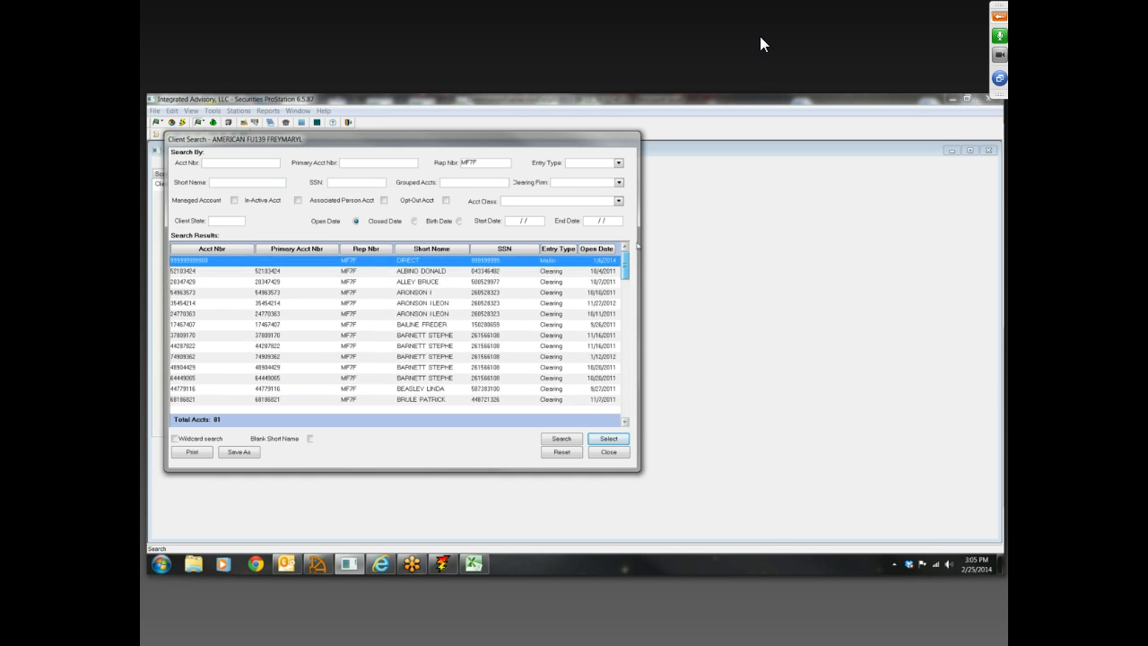
Sort the client search results by Short Name in both directions, by SSN and Entry Type, and again by Short Name
click(372, 272)
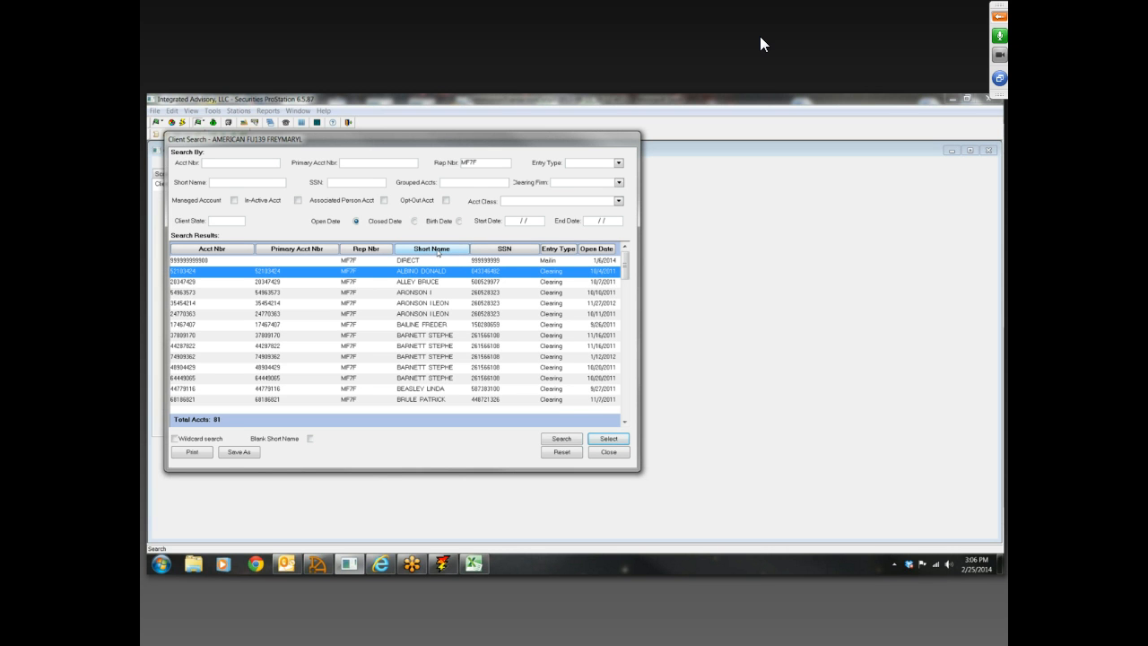
click(440, 252)
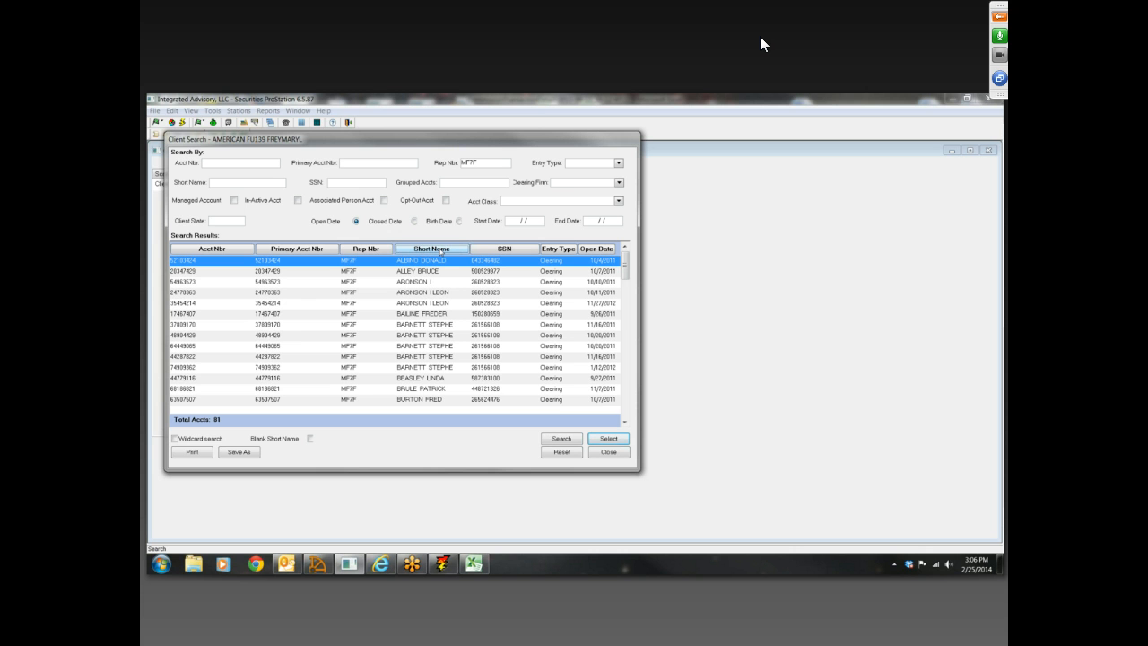
click(441, 252)
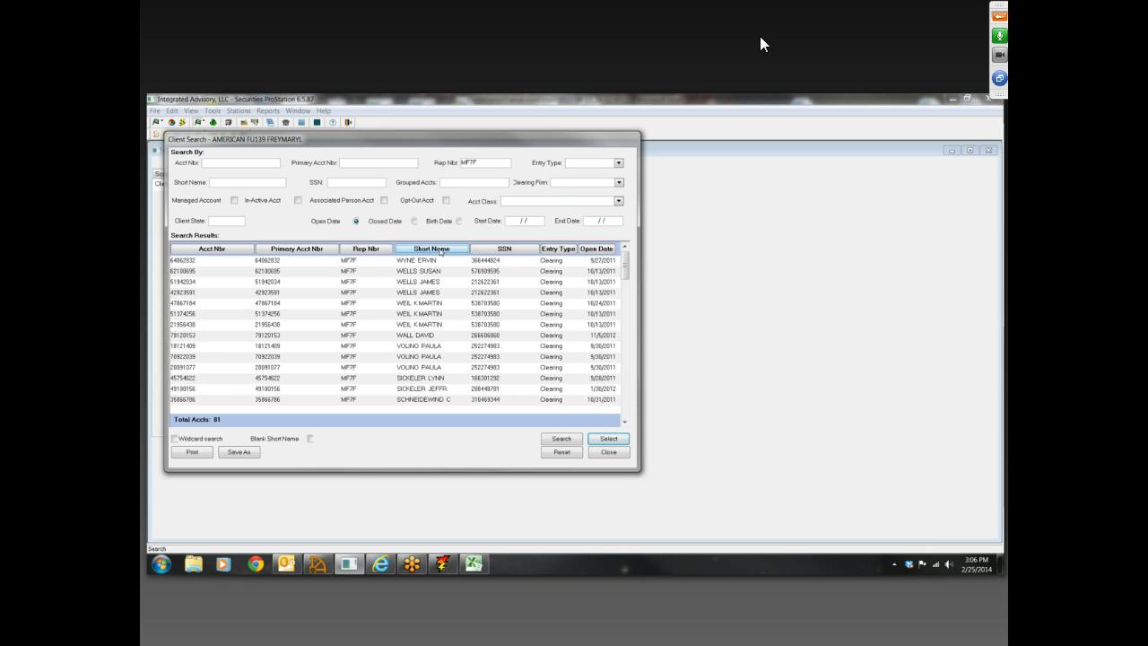
click(486, 251)
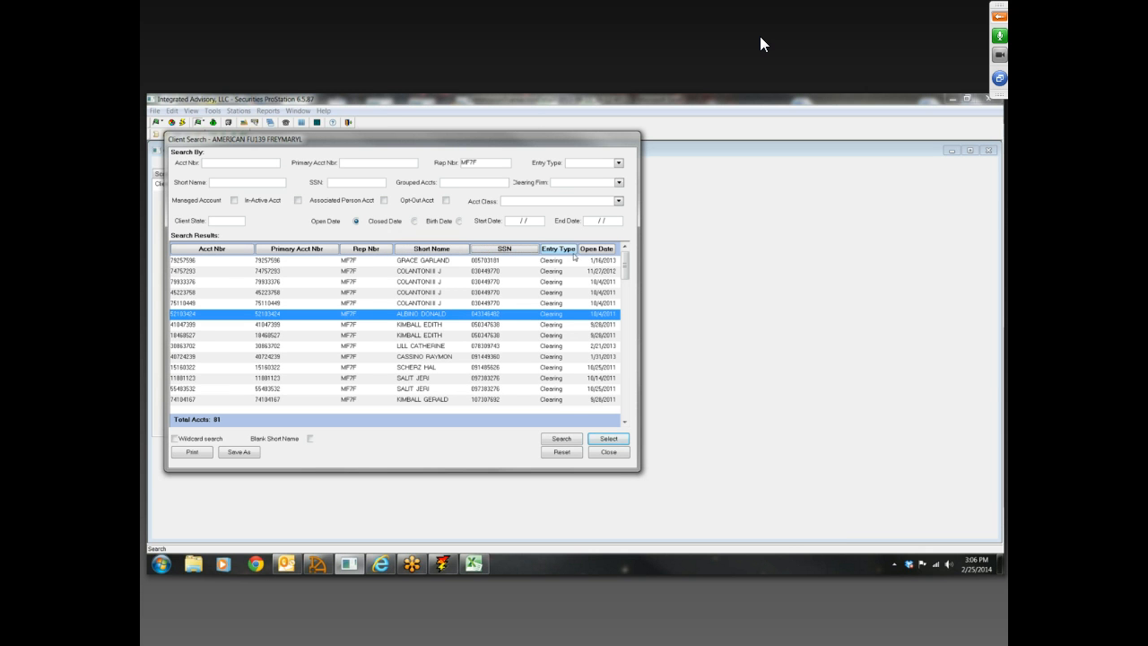
click(551, 250)
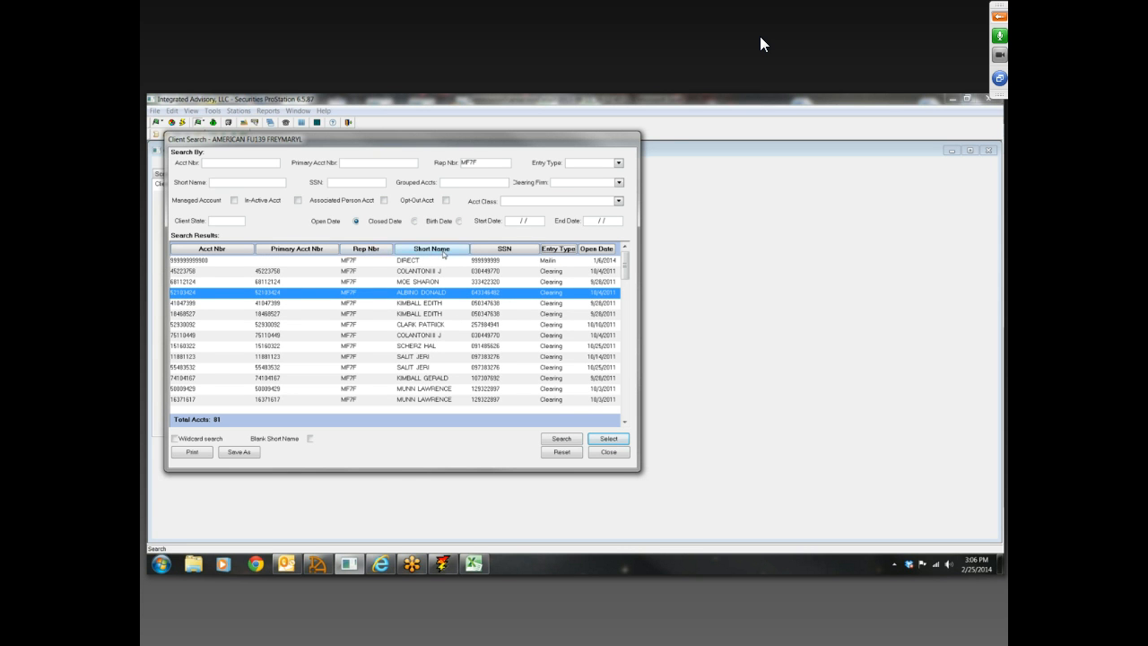
click(431, 250)
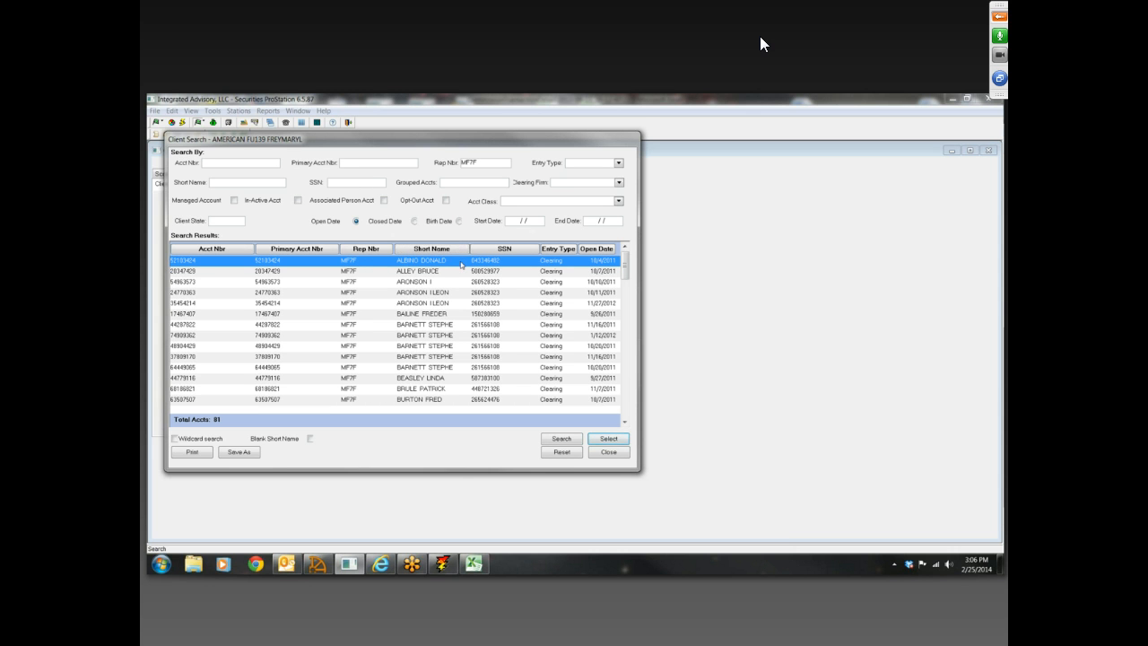
Open the record of the first client in the sorted results and select the name in its Registration field
double_click(462, 263)
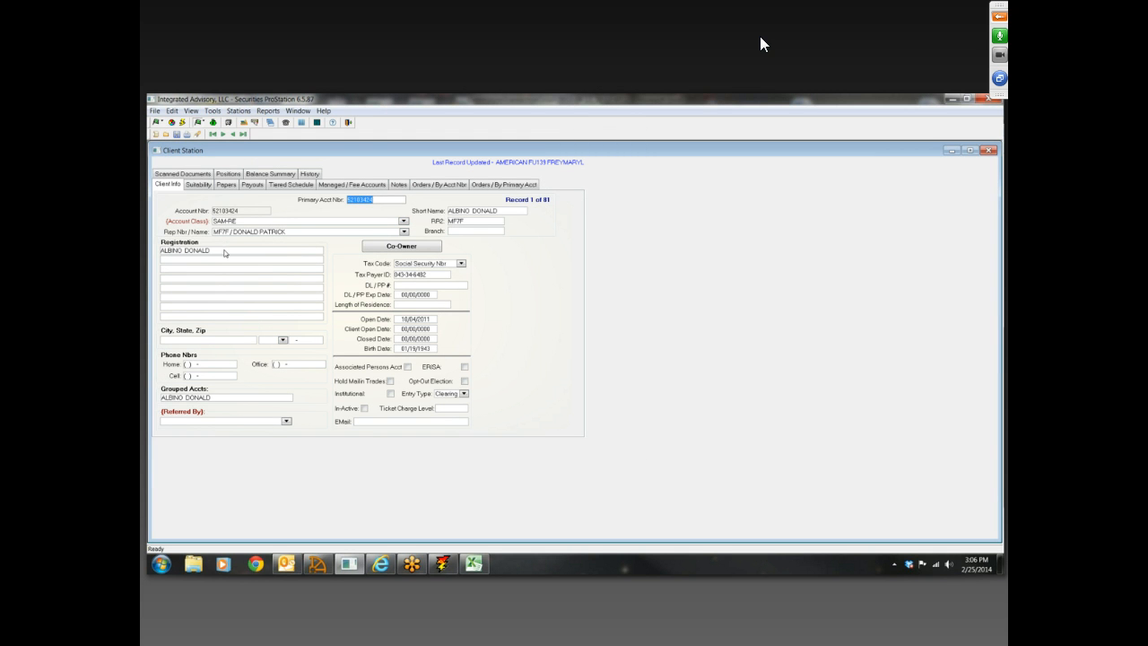
click(224, 253)
double_click(226, 254)
drag(227, 251, 154, 254)
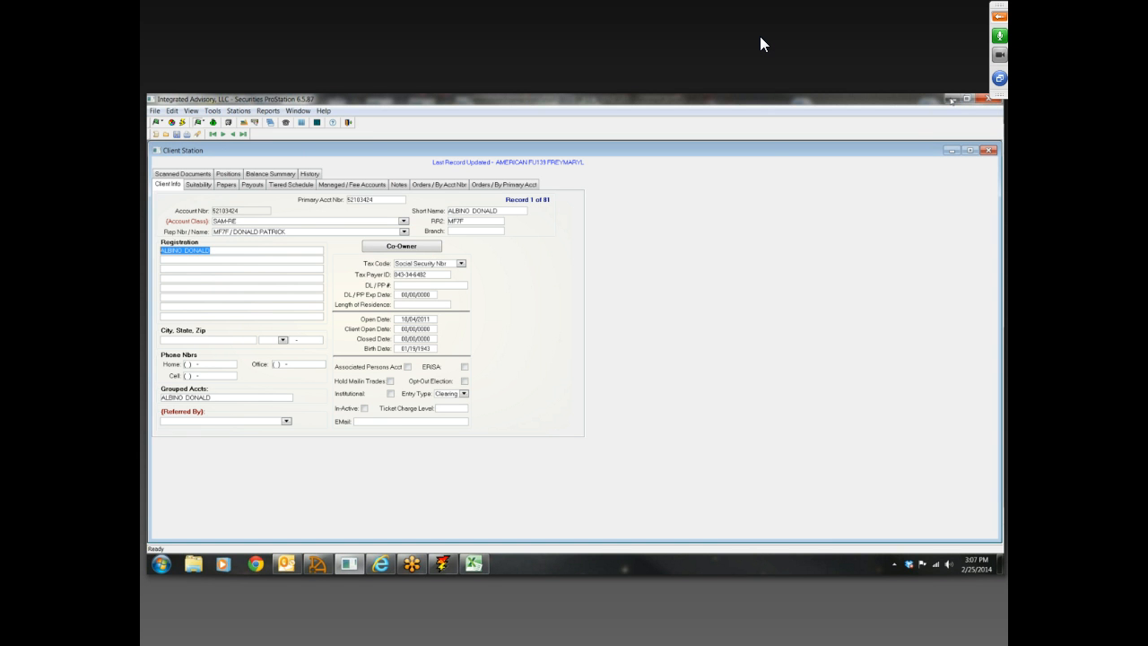
click(953, 100)
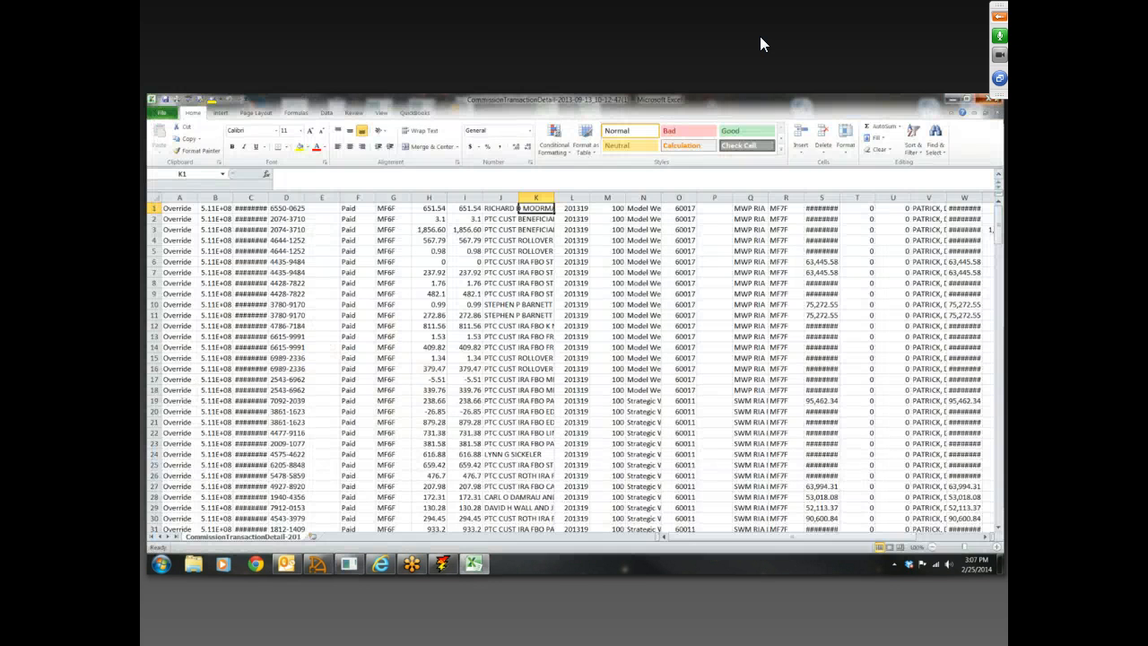
click(990, 99)
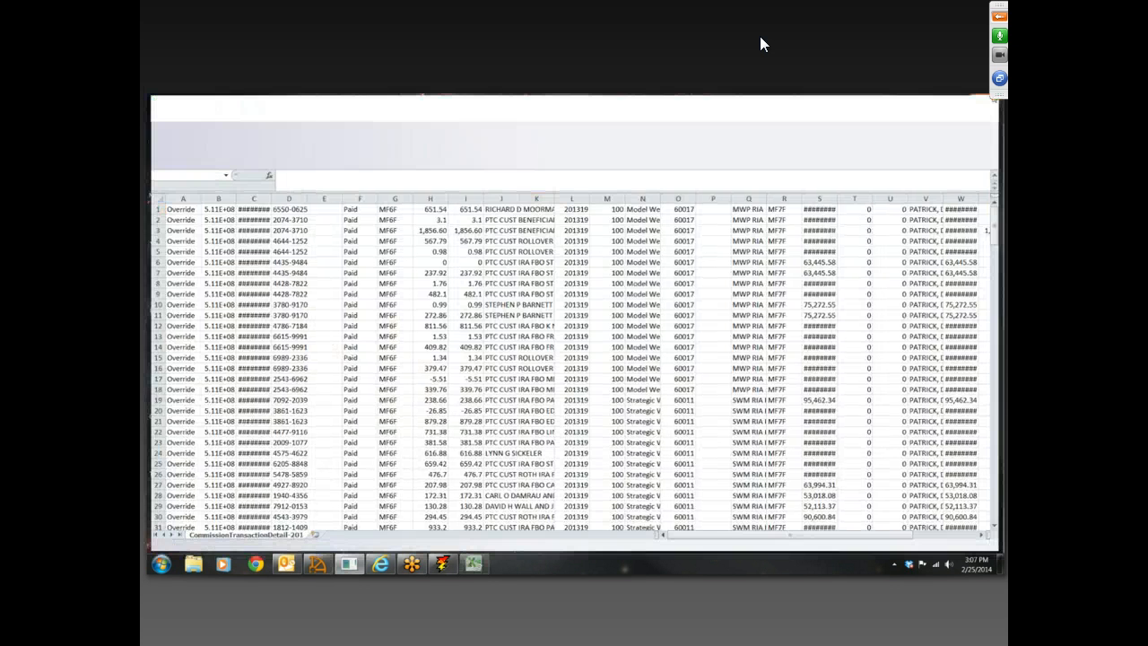
double_click(548, 114)
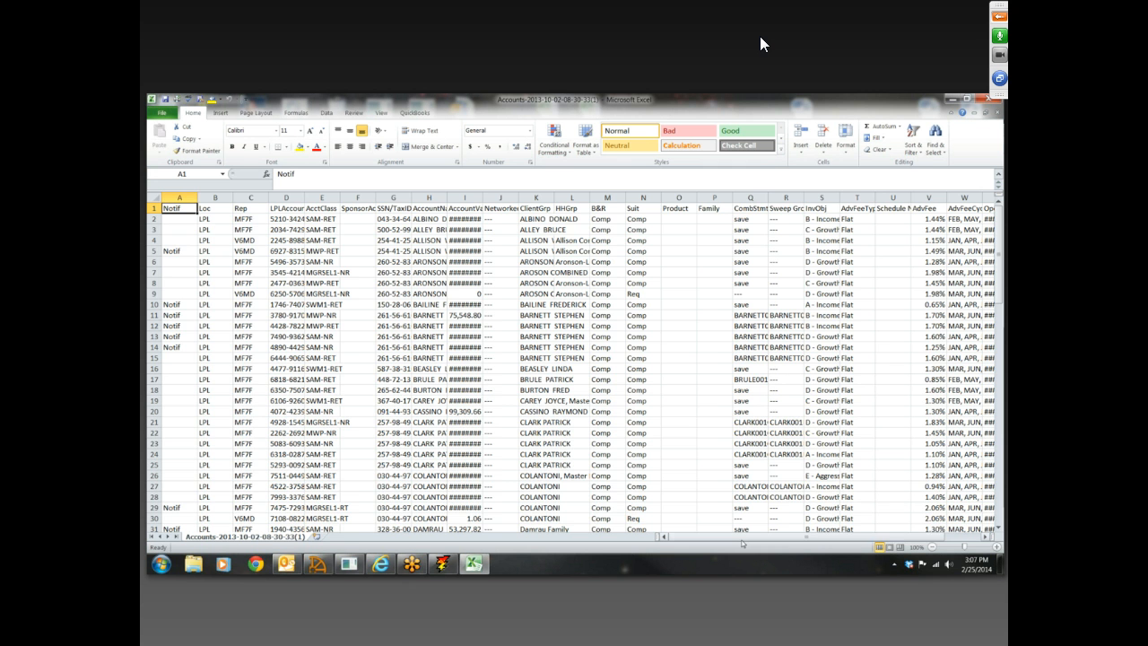
Look over the account data, examine the client's account name in cell H2, and close the Accounts workbook
mouse_move(761, 540)
mouse_down()
mouse_move(802, 544)
mouse_move(759, 540)
mouse_up()
click(951, 99)
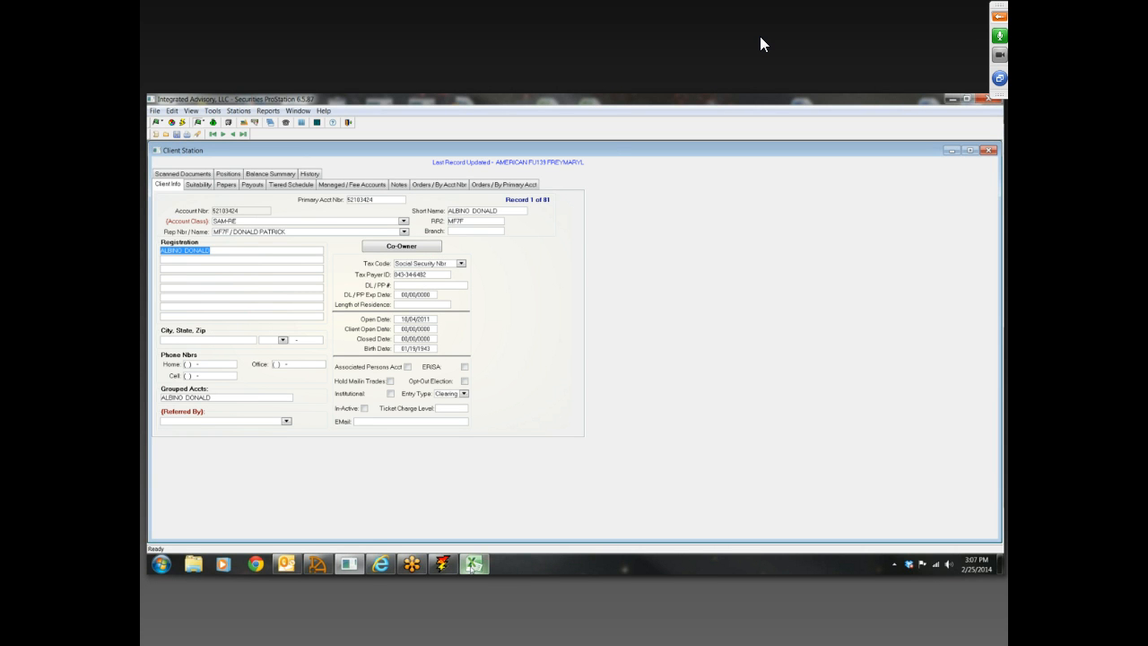
click(474, 563)
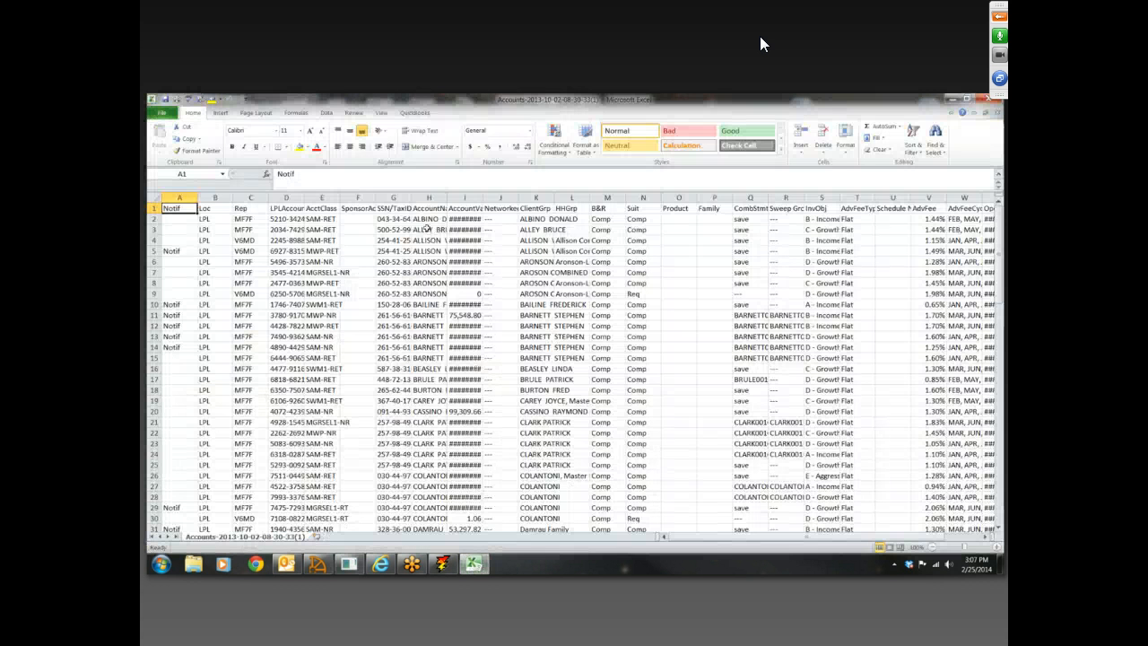
click(430, 219)
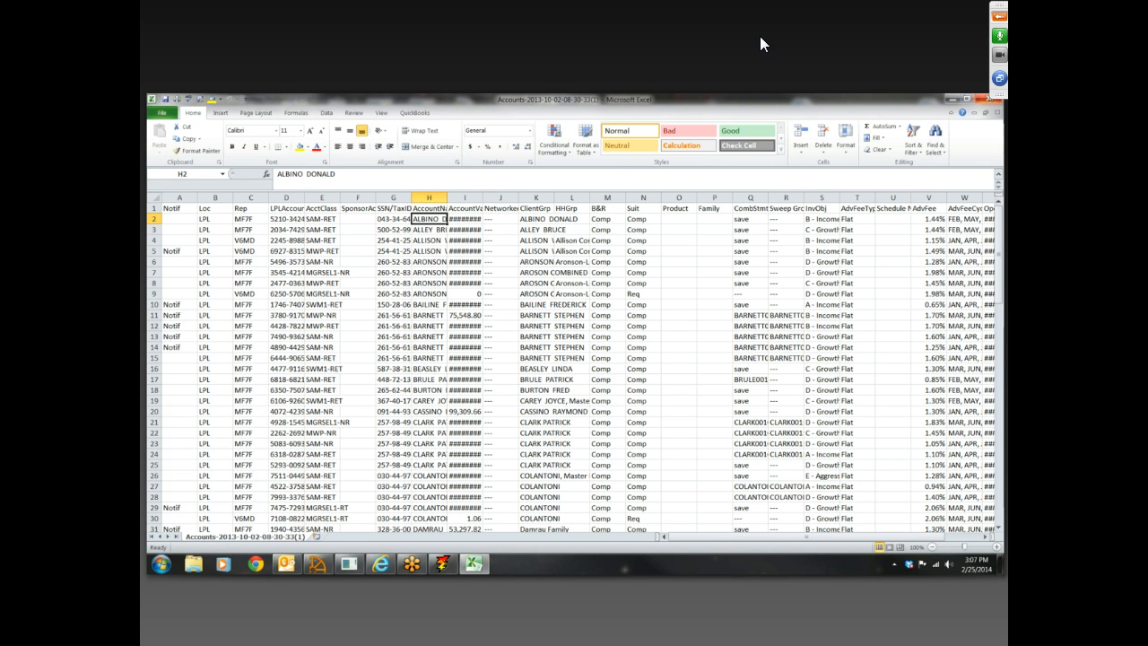
click(990, 99)
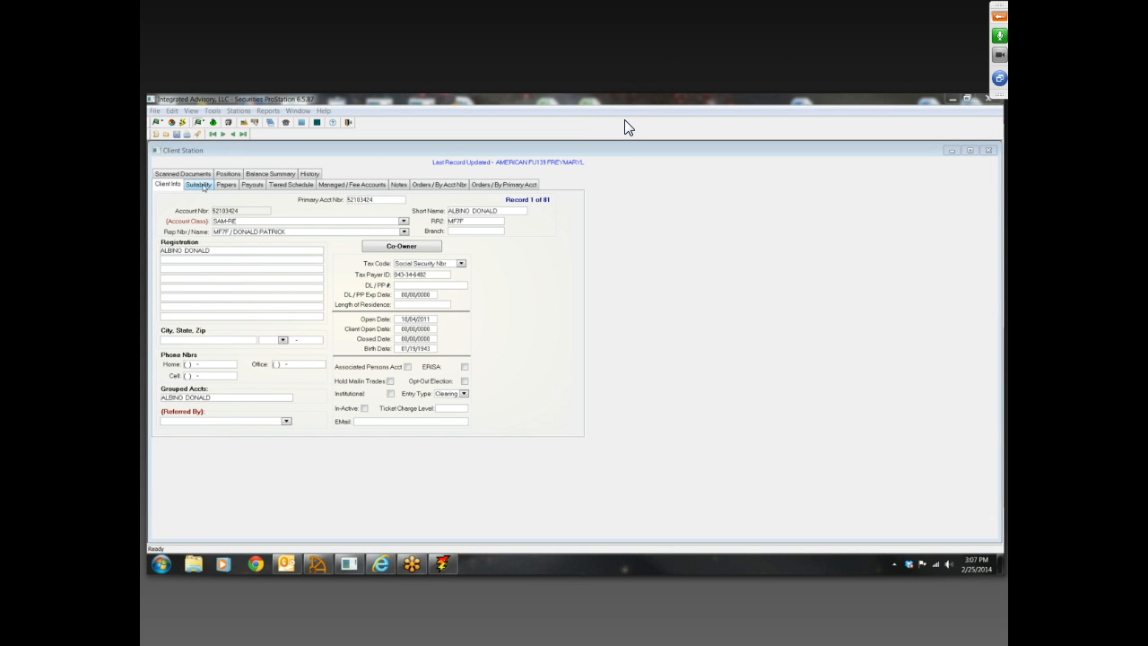
Review the client's registration name, Account Class options, RR2, short name and open date in the client information
click(244, 252)
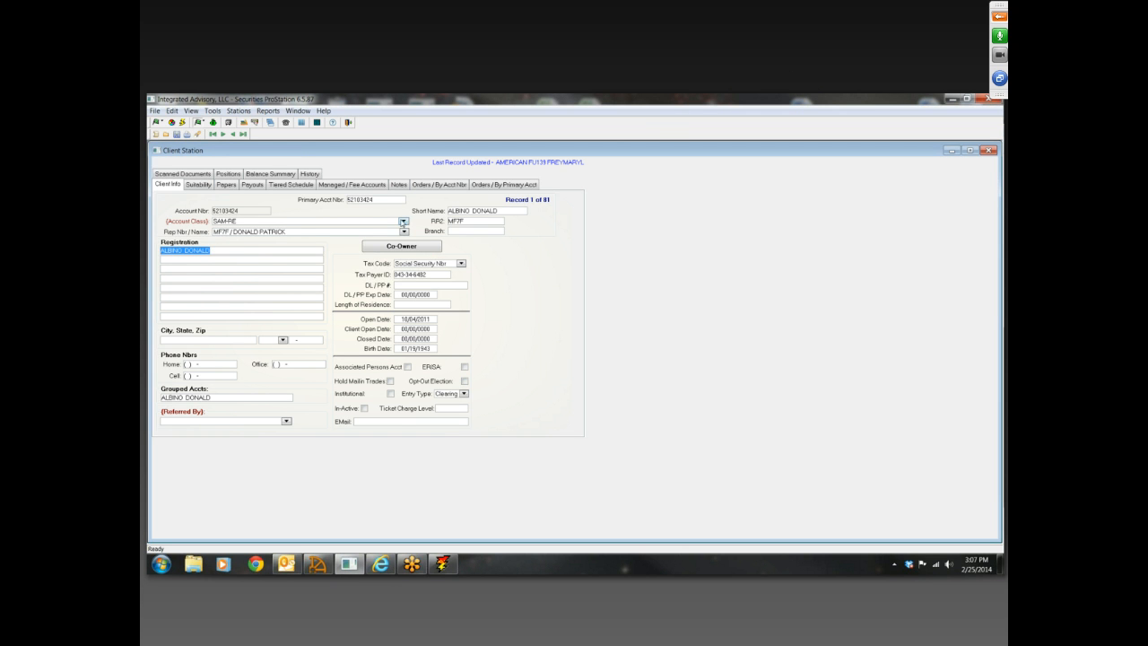
click(403, 222)
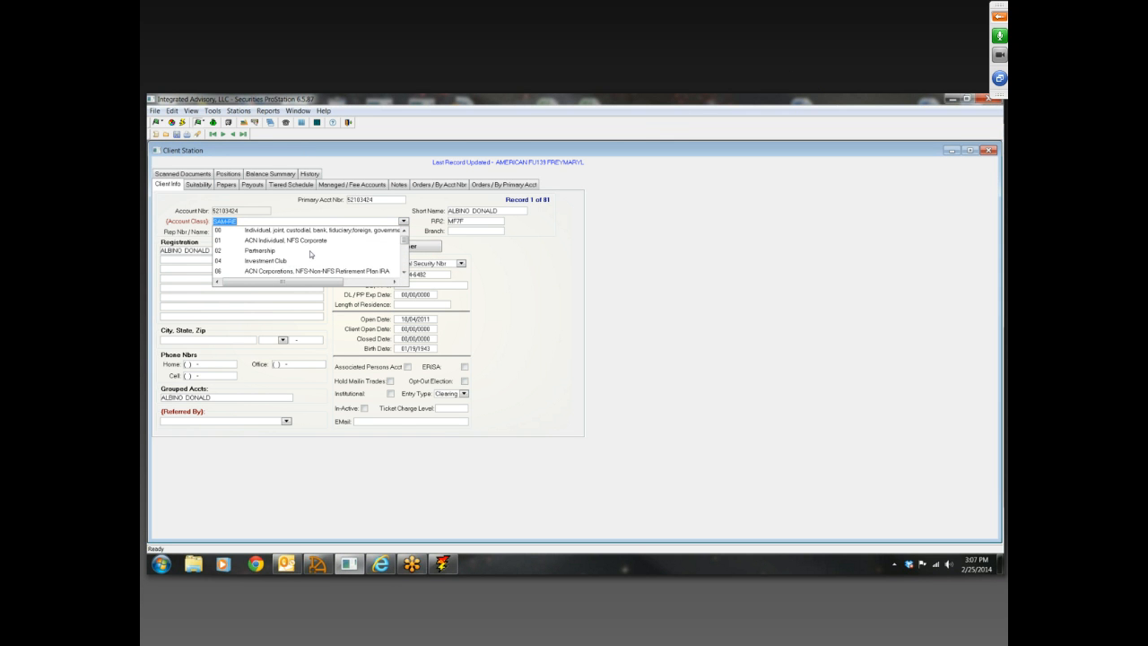
scroll(311, 255, down, 2)
click(536, 277)
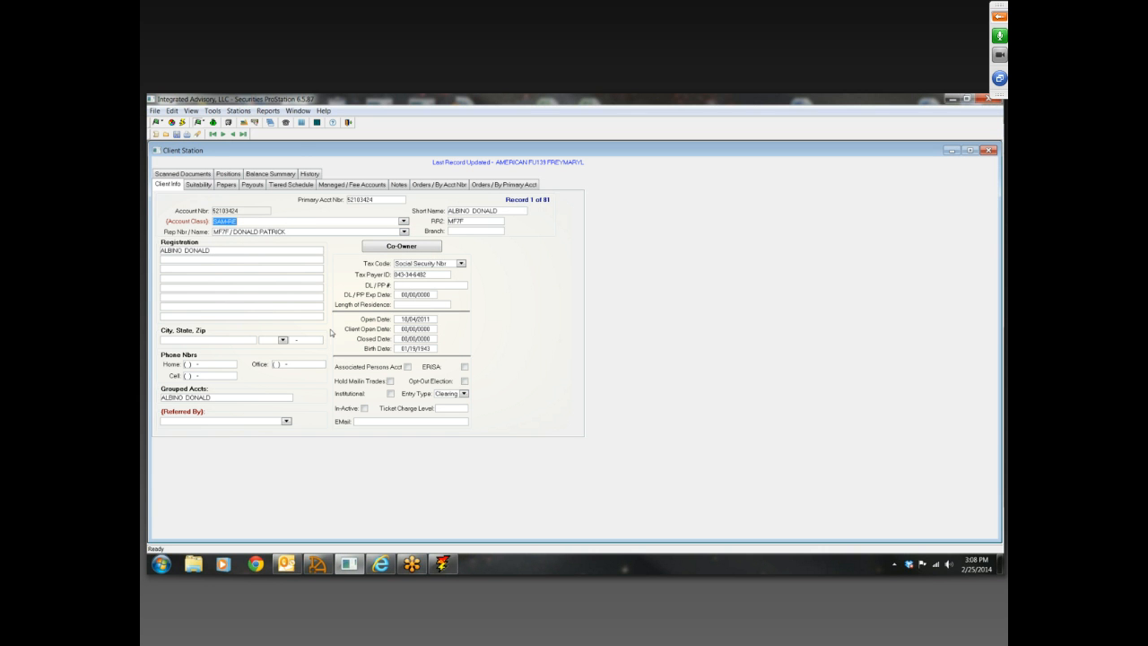
click(470, 222)
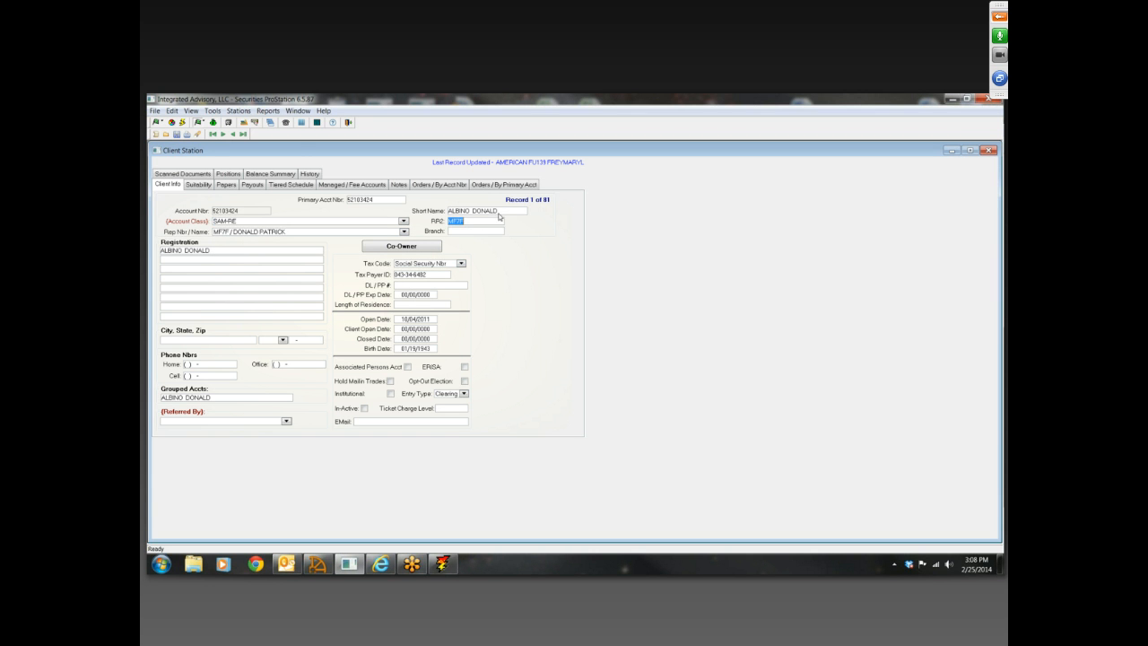
click(505, 212)
click(396, 321)
View the client's Suitability and Papers information, and return to the suitability data
click(199, 184)
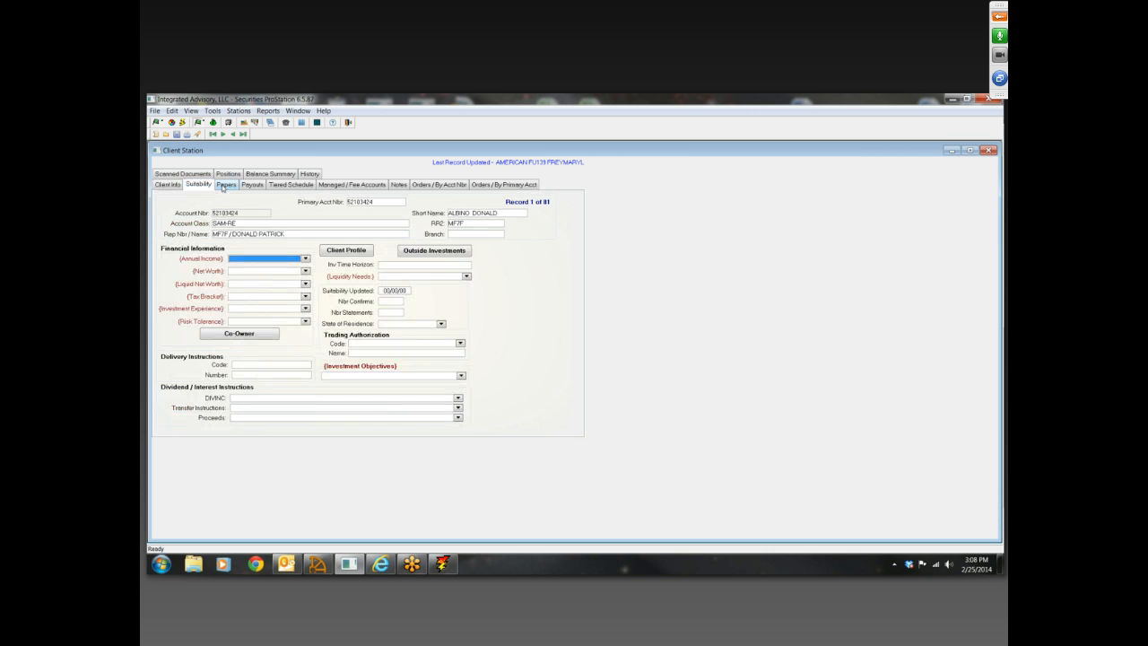
click(227, 185)
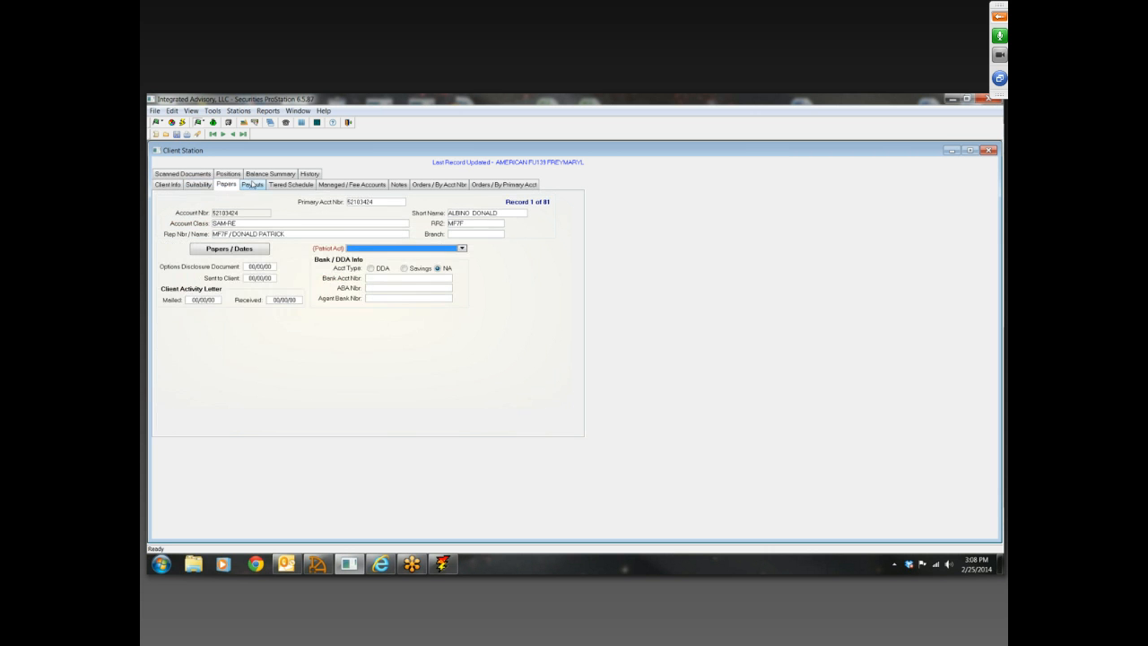
click(201, 185)
Look over the Annual Income choices and open the Annual Income table where the ranges are maintained
click(305, 259)
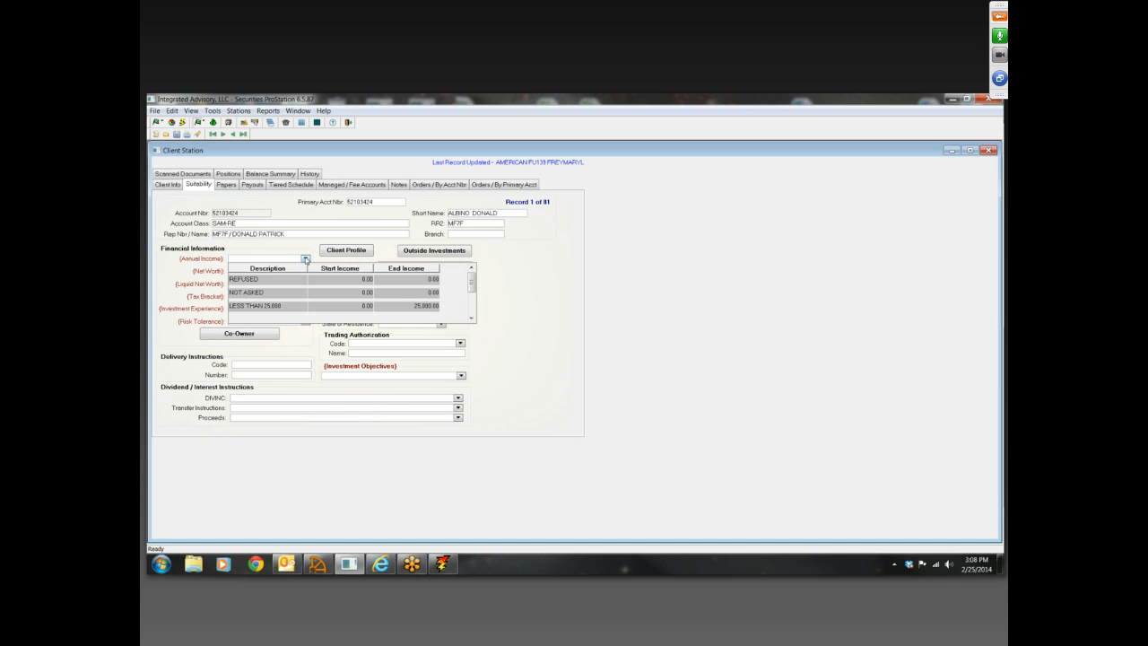
click(503, 295)
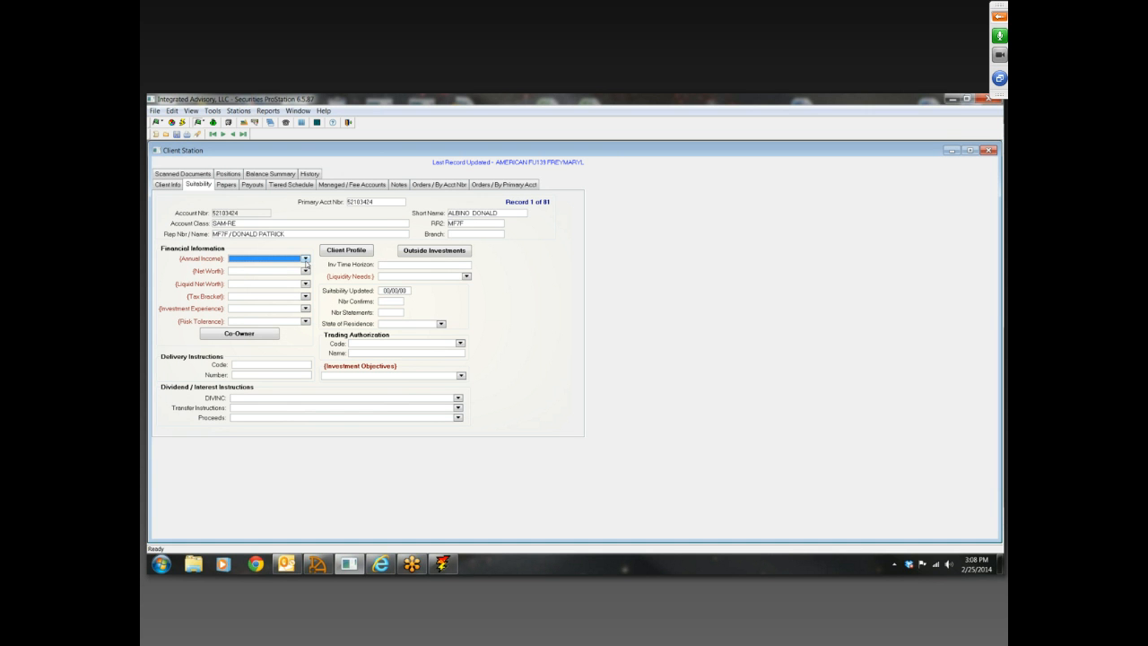
right_click(306, 261)
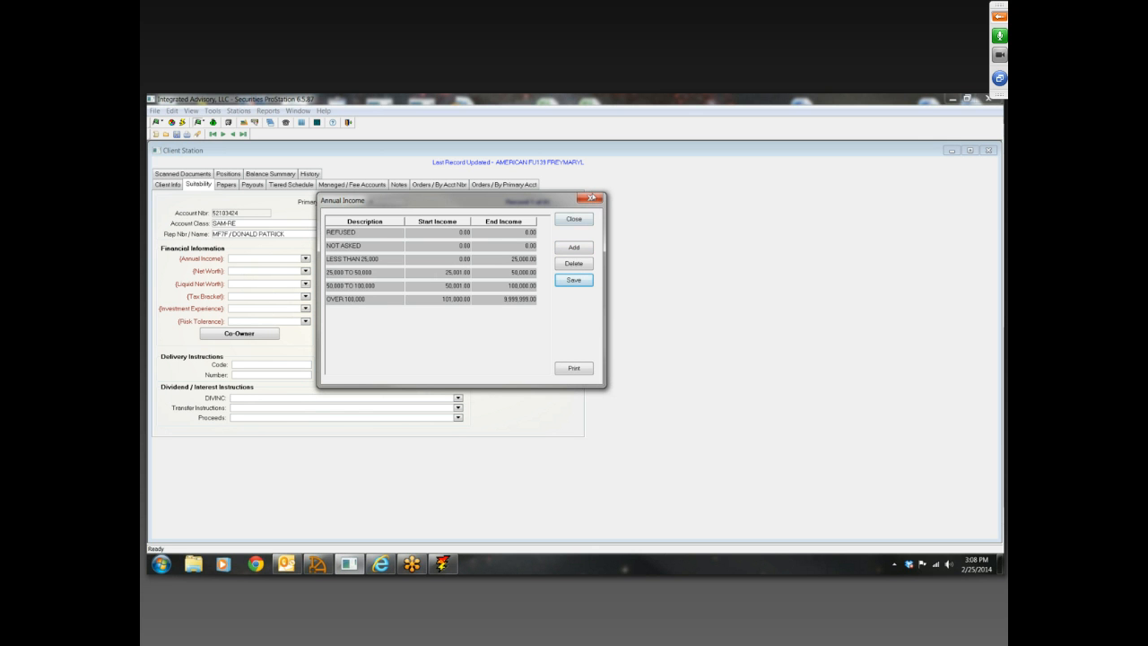
Close the Annual Income table and look over the choices offered for Net Worth and Investment Experience
click(591, 198)
click(306, 271)
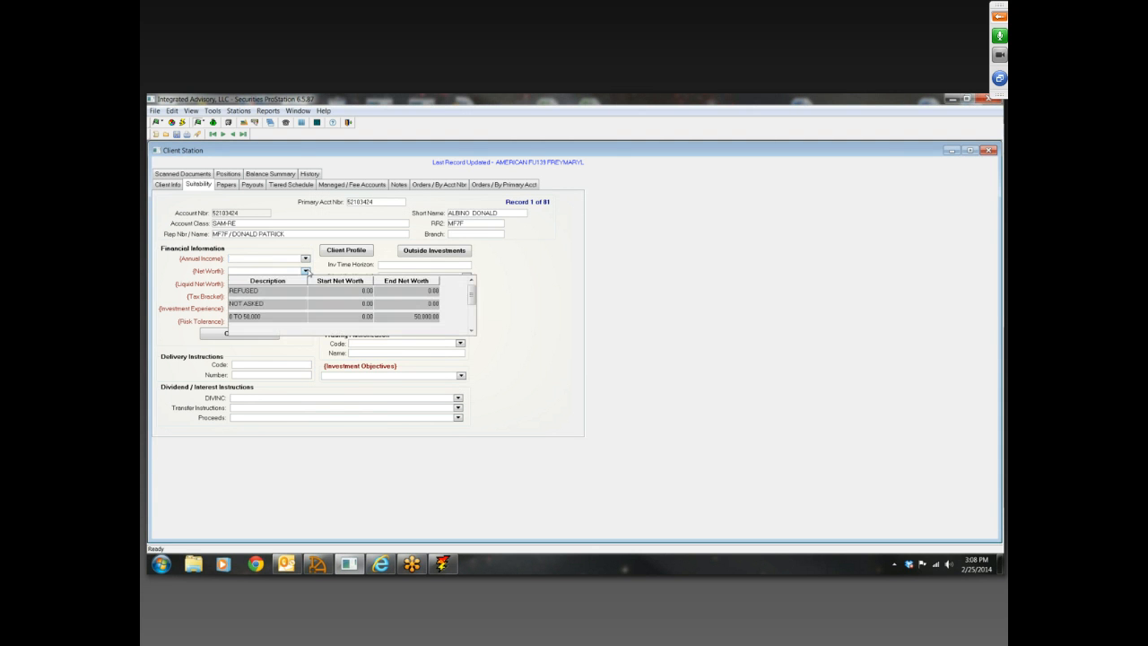
click(497, 312)
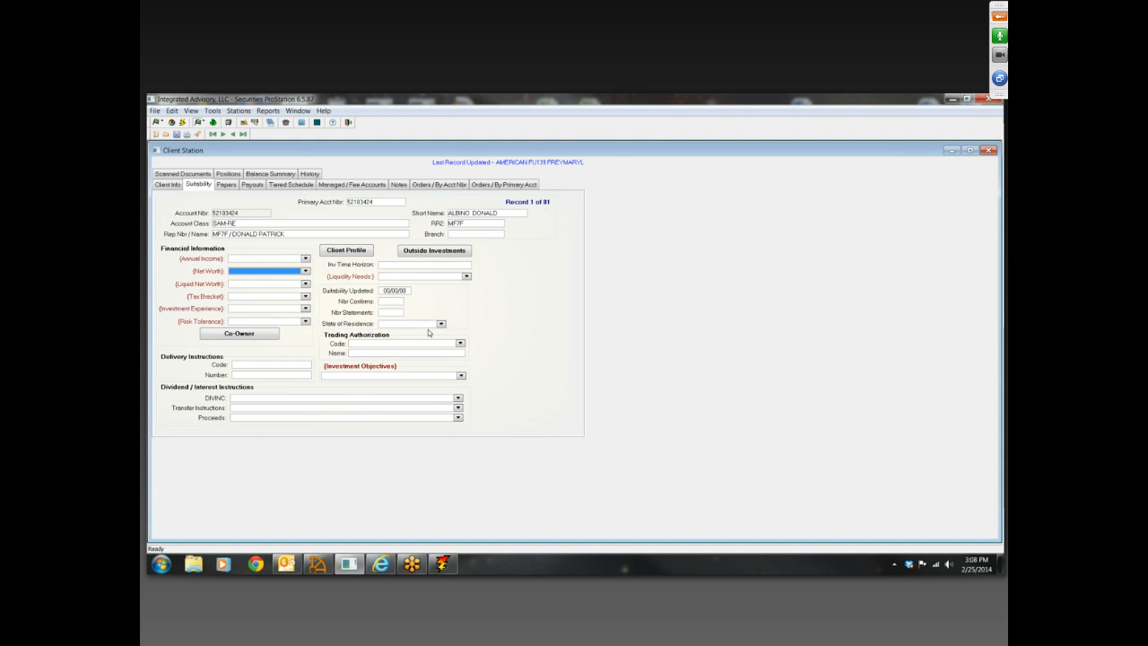
click(306, 309)
click(508, 310)
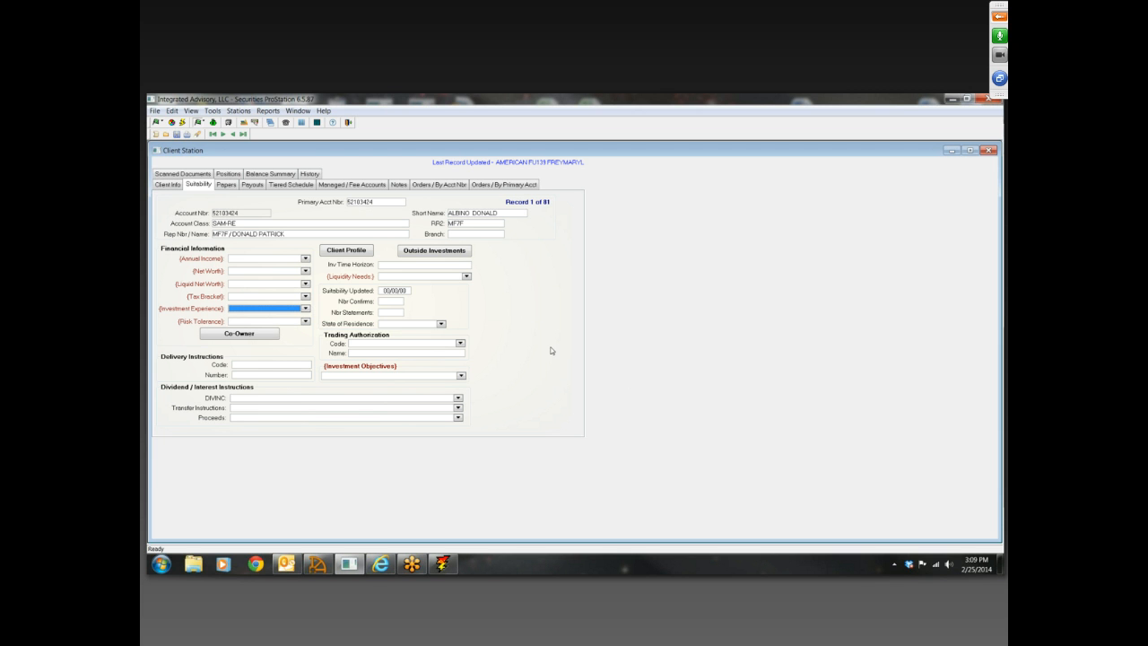
In the client's Papers / Dates, add a blank entry, look over the available paper descriptions, and close without saving
click(228, 188)
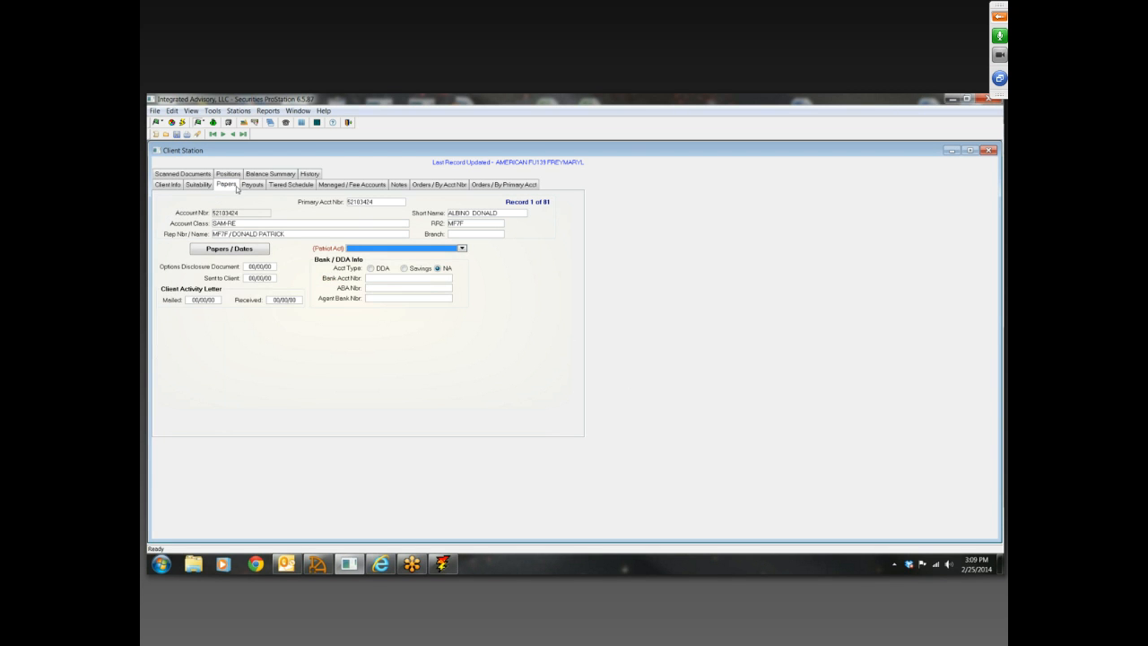
click(263, 252)
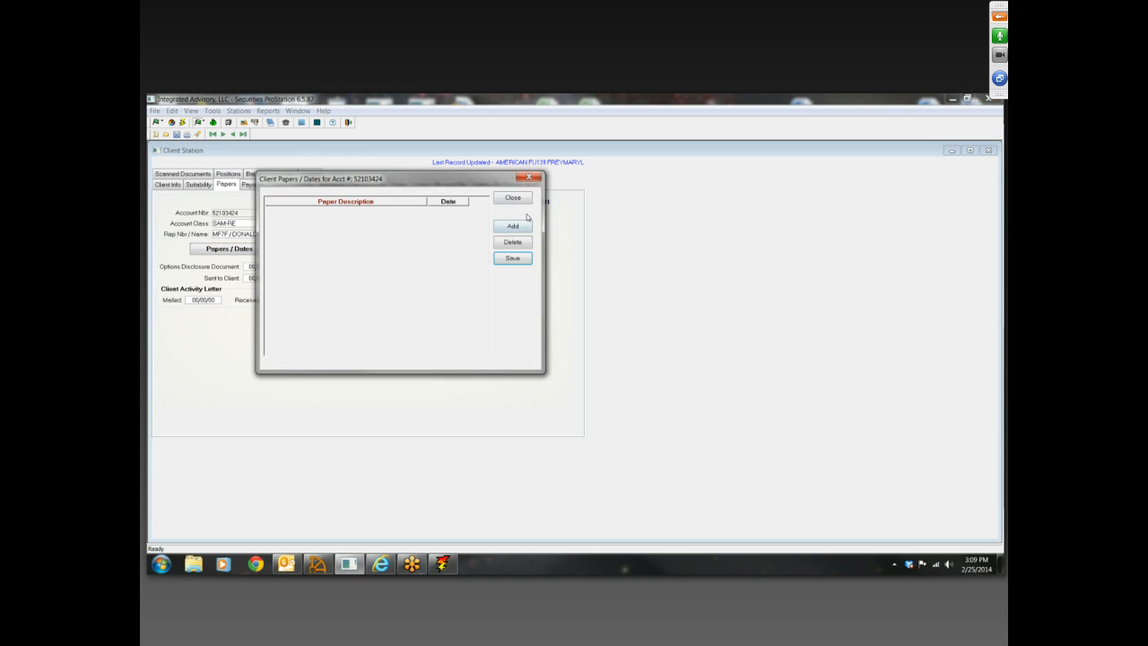
click(522, 227)
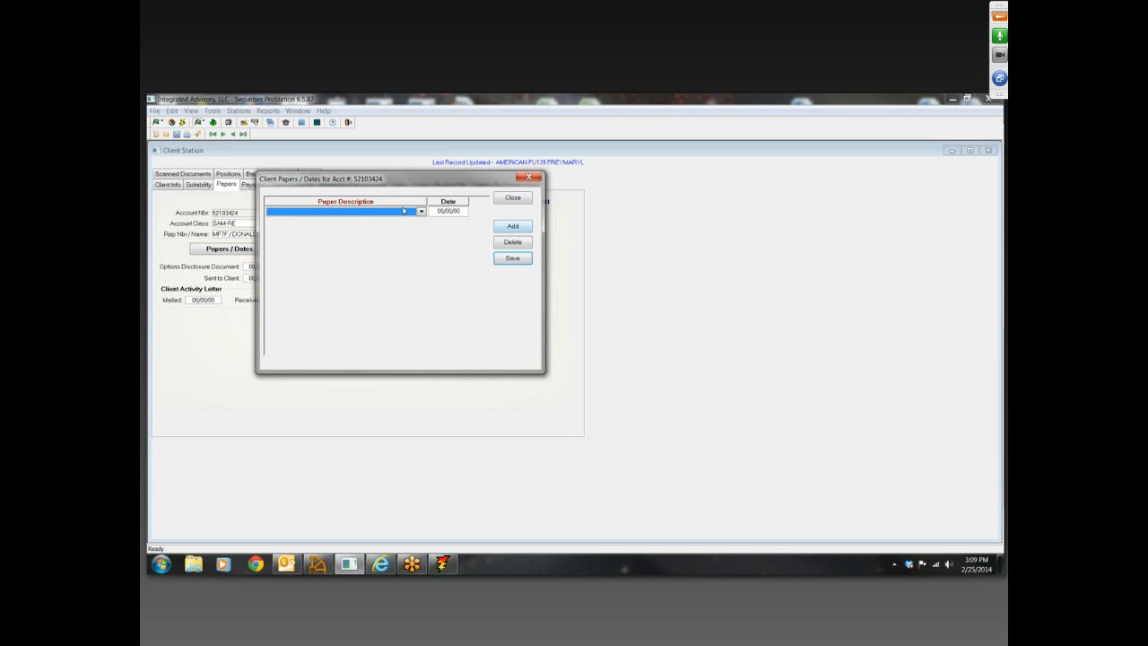
click(422, 212)
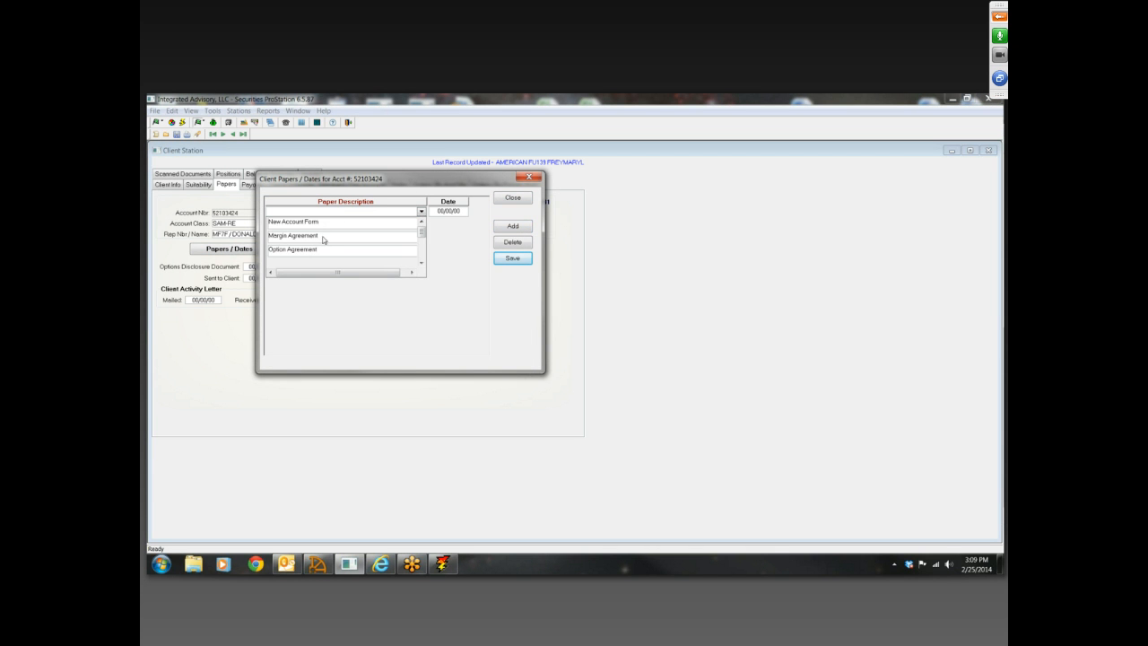
scroll(328, 249, down, 3)
click(450, 282)
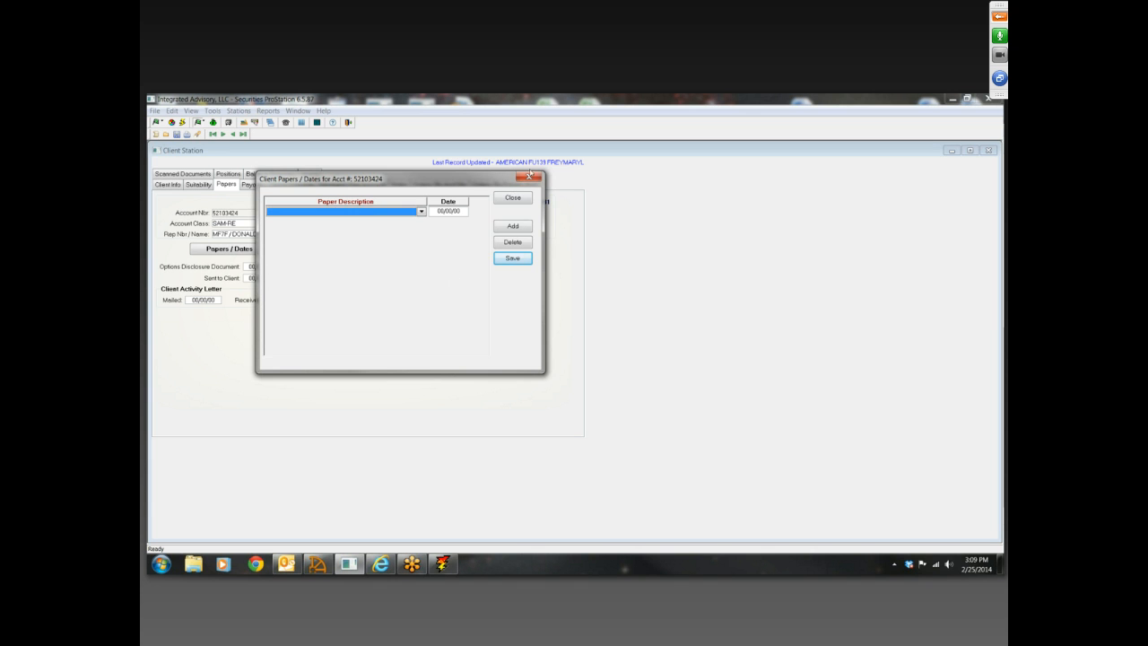
click(533, 177)
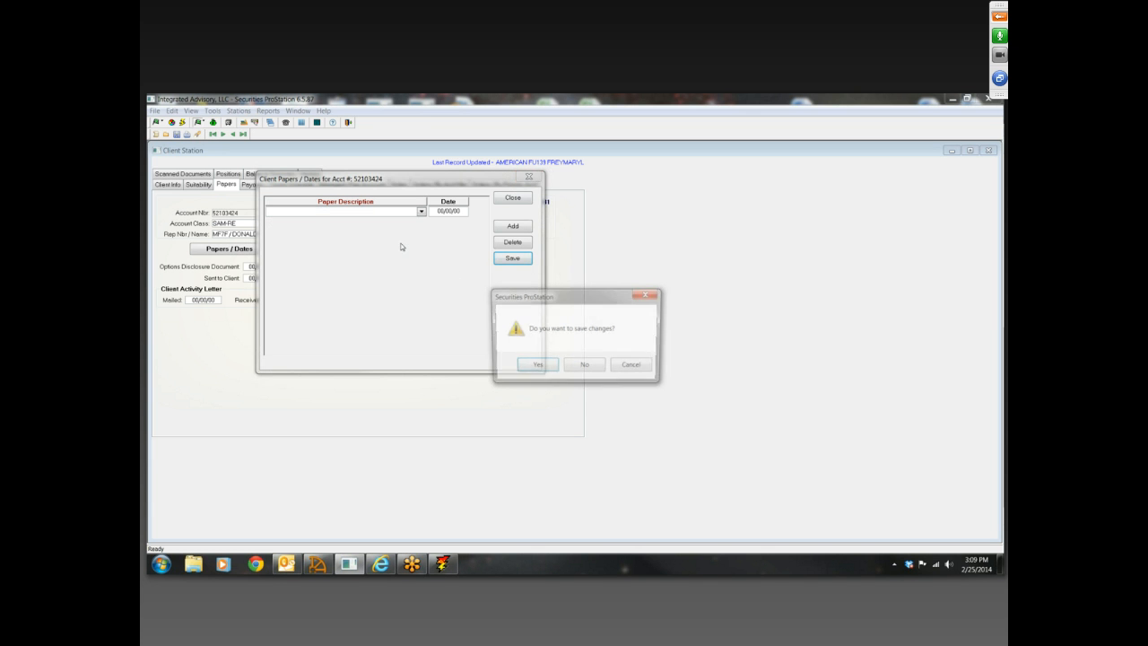
click(600, 364)
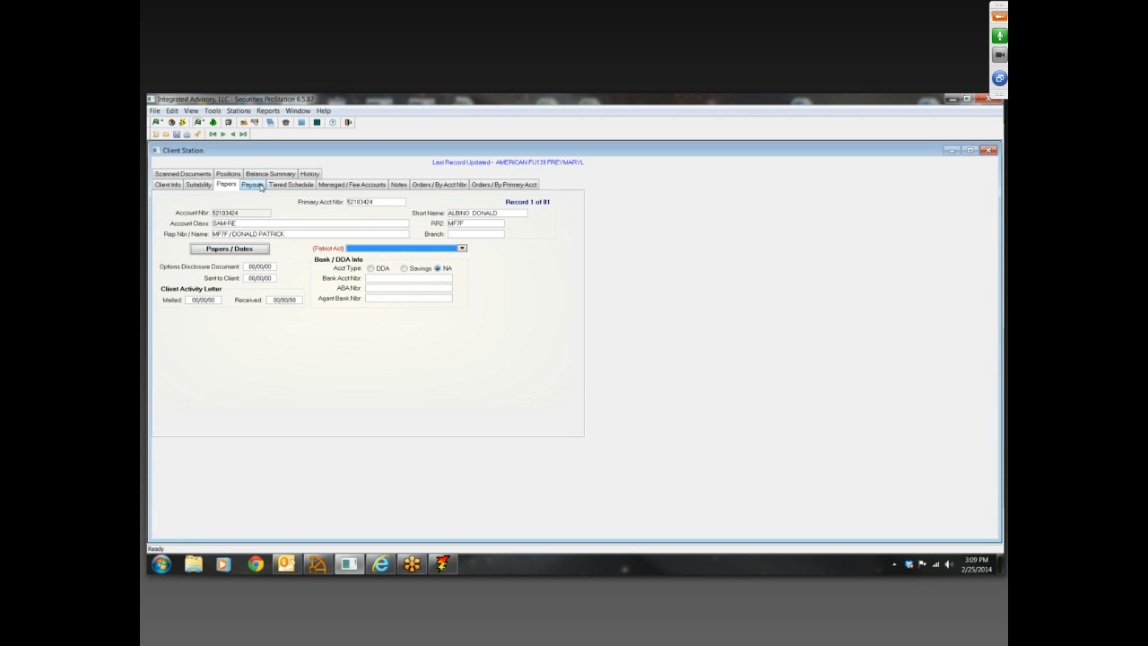
Compare the client's Payouts and Tiered Schedule layouts, and view the Managed / Fee Accounts information
click(289, 184)
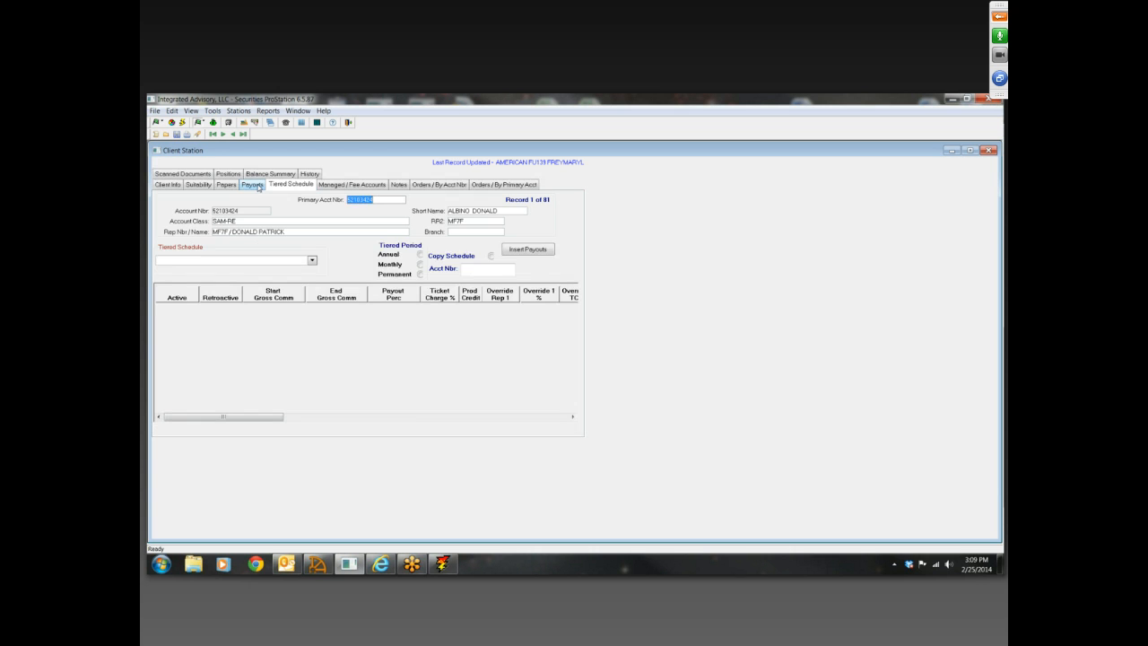
click(258, 184)
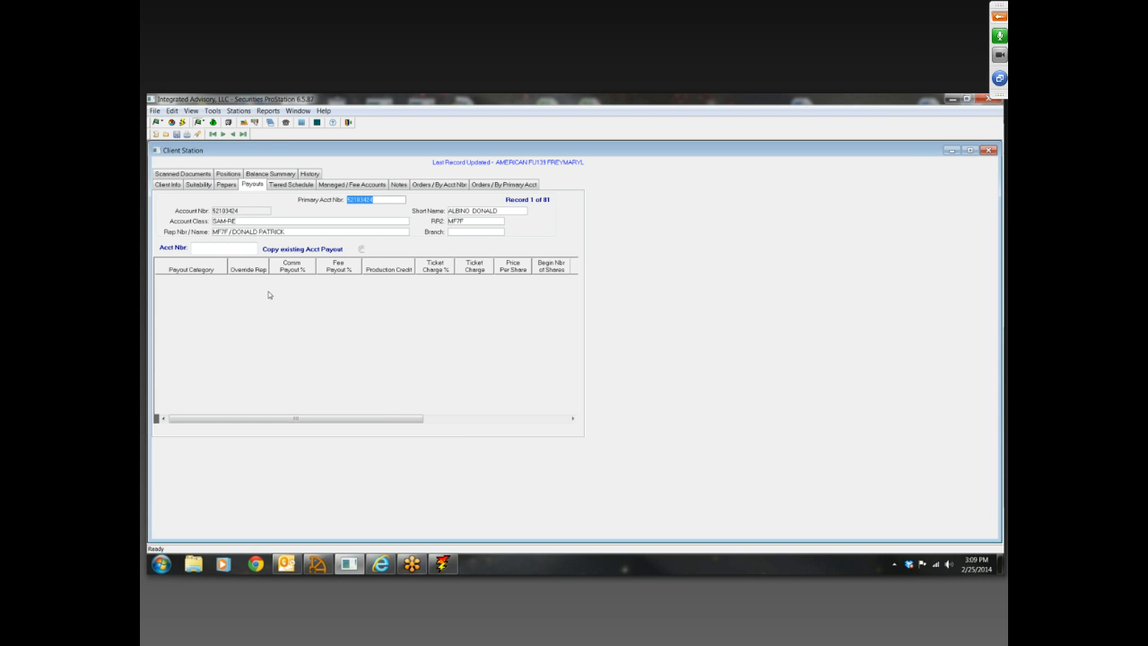
click(283, 188)
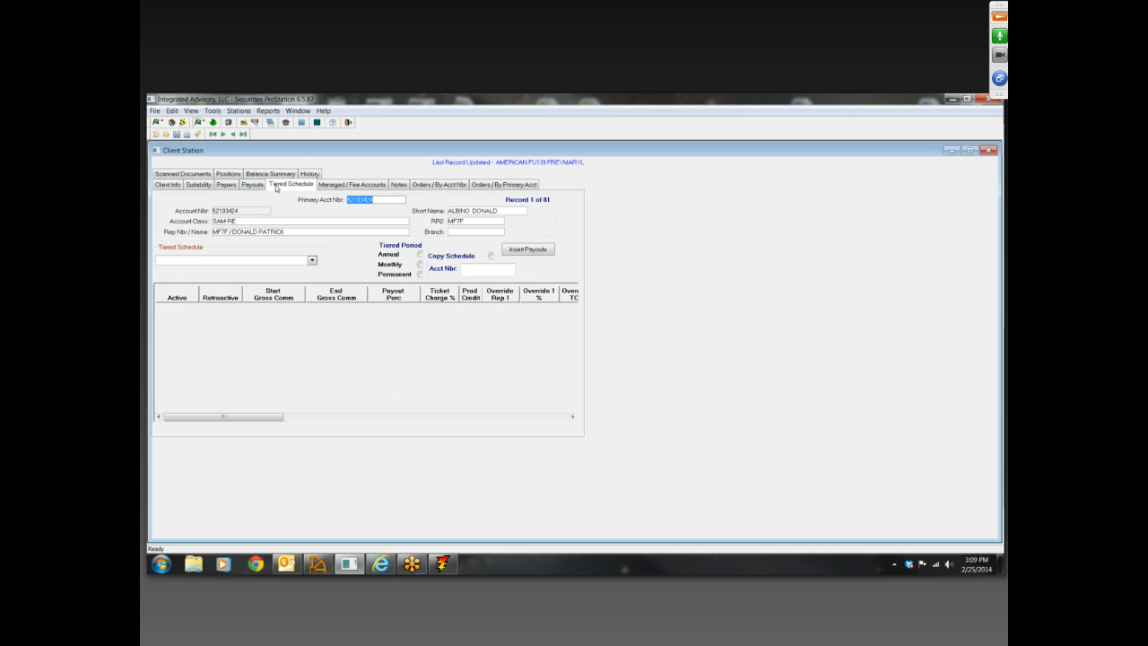
click(252, 186)
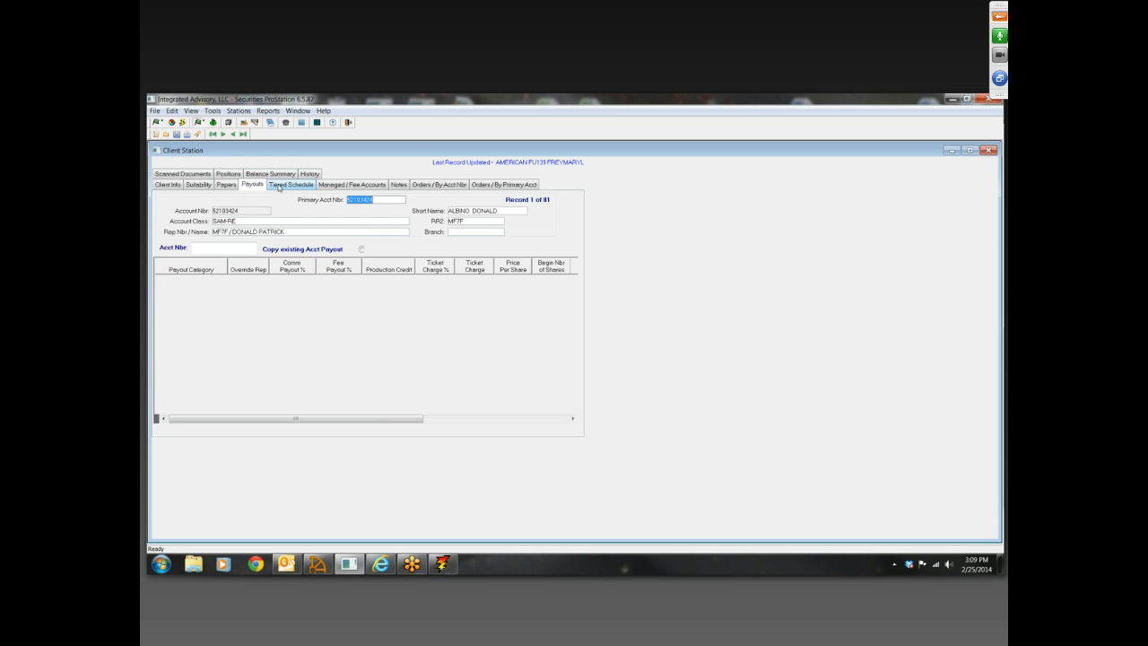
click(279, 186)
click(258, 187)
click(341, 185)
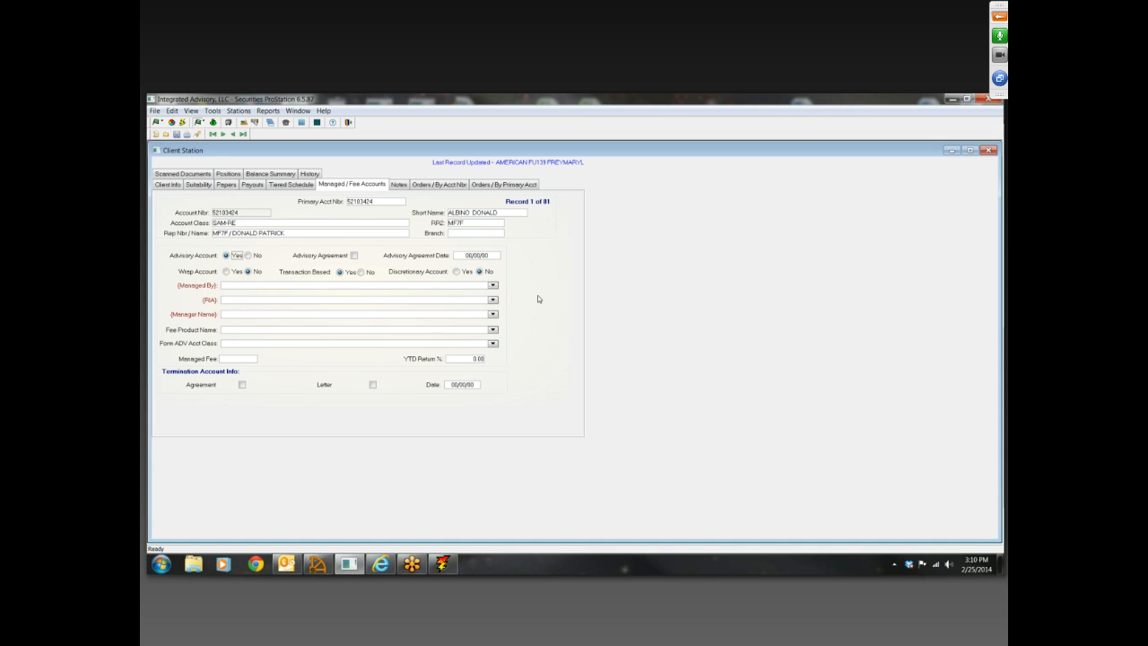
Add a new note reading "gjdkhgdkfkjhfhkgchkg" to the client's Notes and save it
click(400, 185)
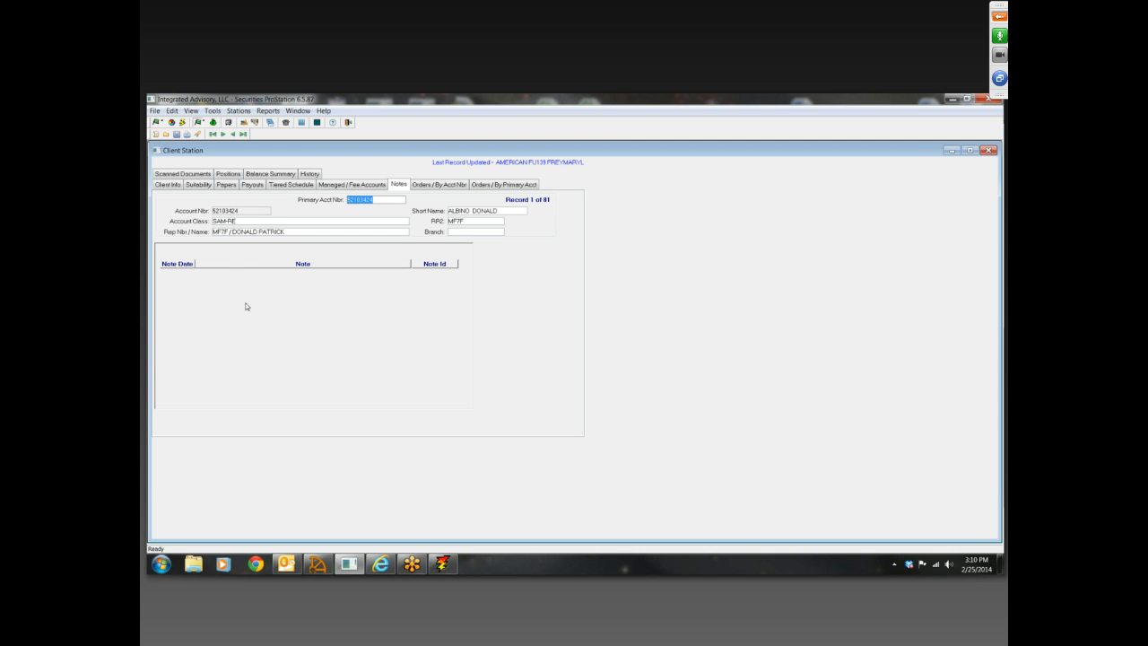
click(155, 135)
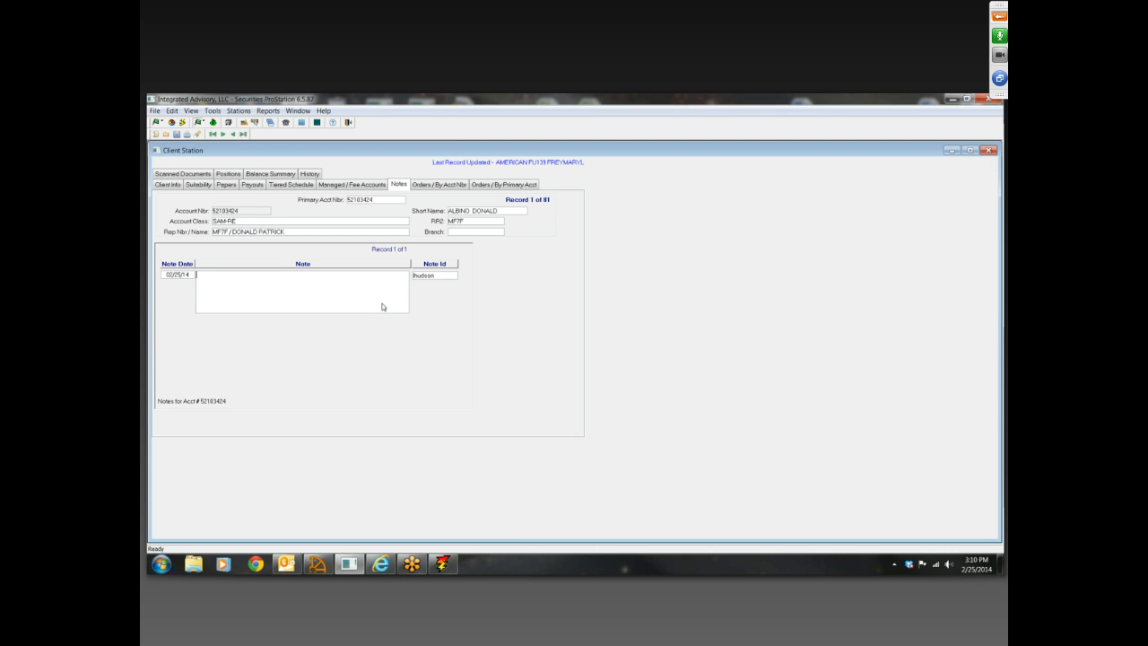
text(gjdkhgdkfkjhfhkgchkg)
click(176, 133)
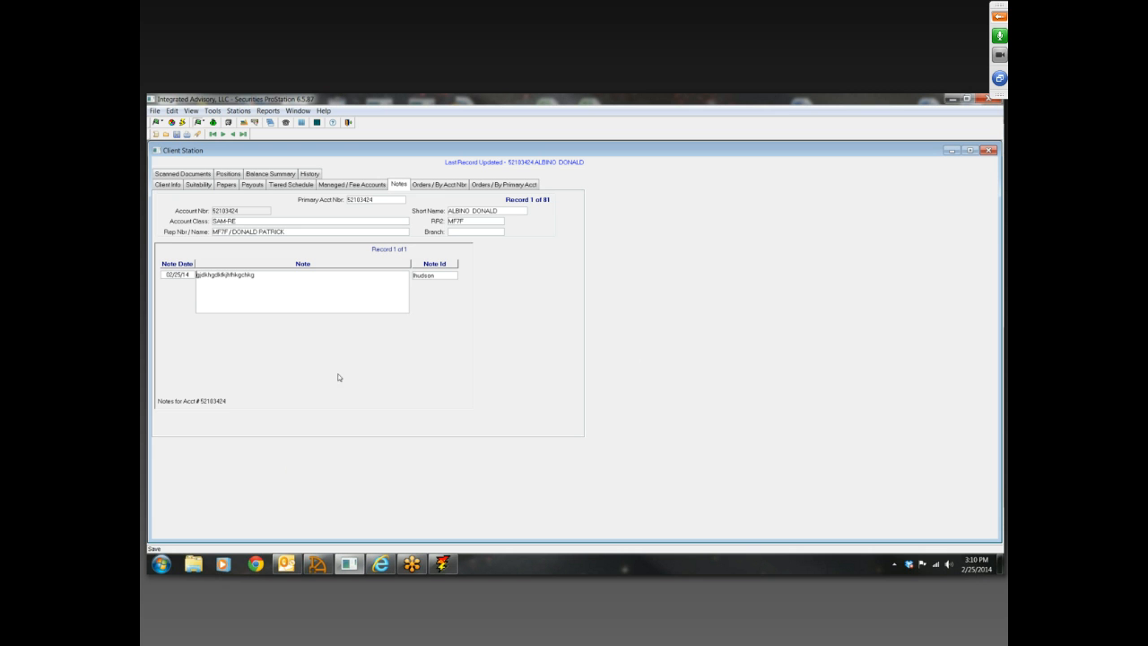
Search the client's orders by account number for trade dates from 01/01/13 onward
click(441, 185)
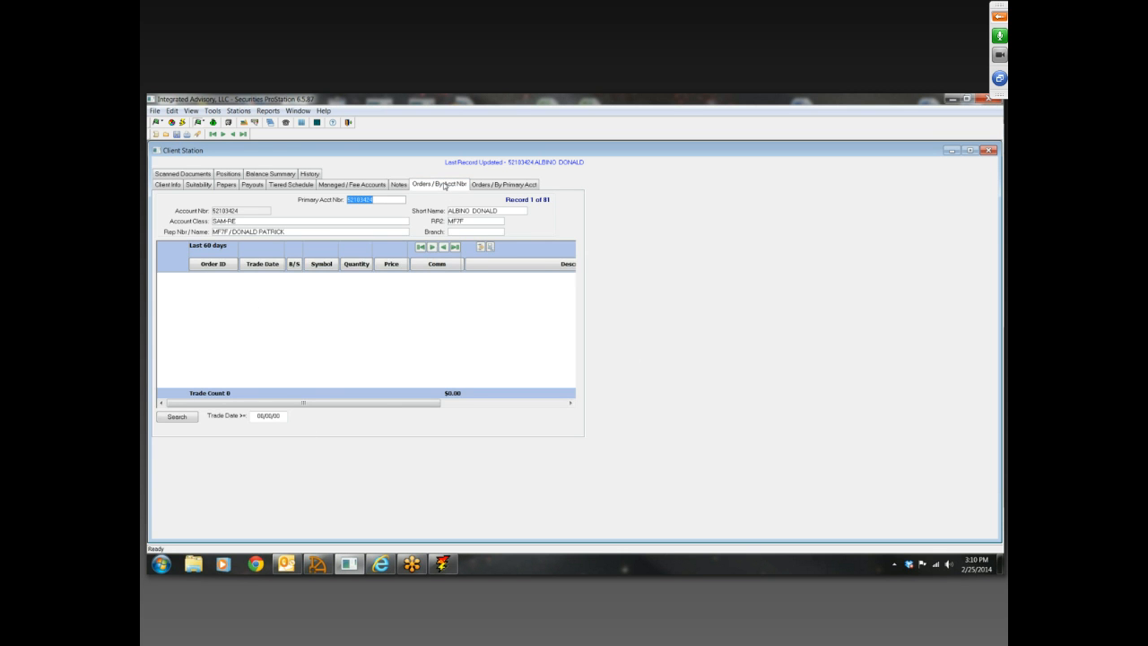
click(254, 415)
text(01/01/13)
click(175, 417)
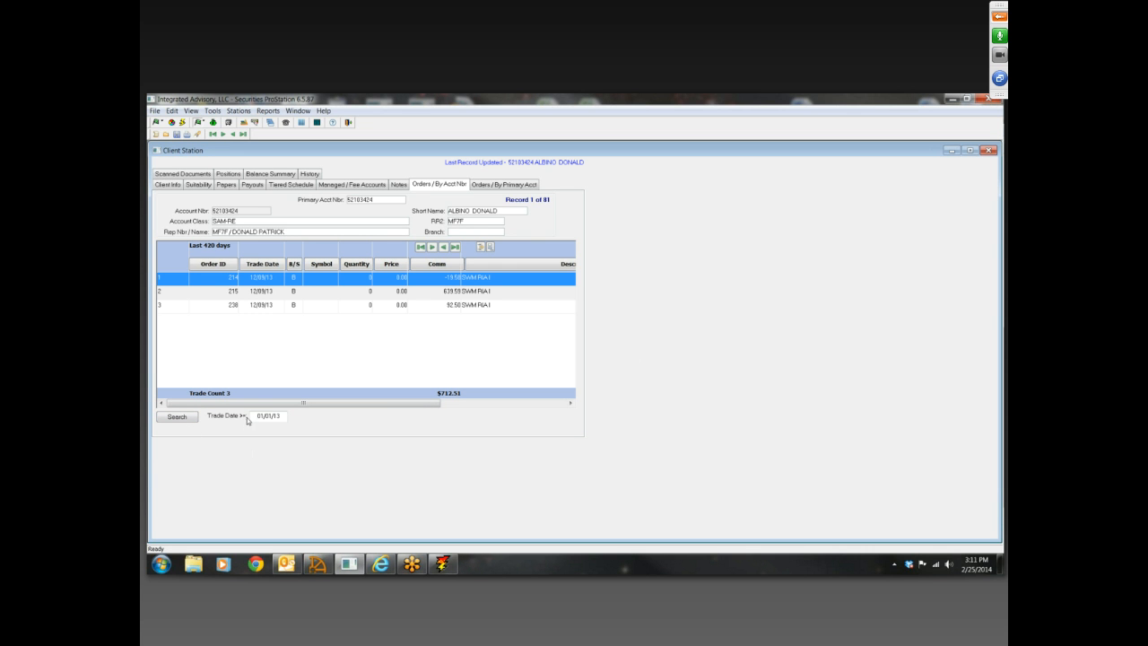
drag(253, 415, 288, 418)
Open the Orders Station, look over the Orders Search criteria, and close it to return to the client's orders
click(243, 123)
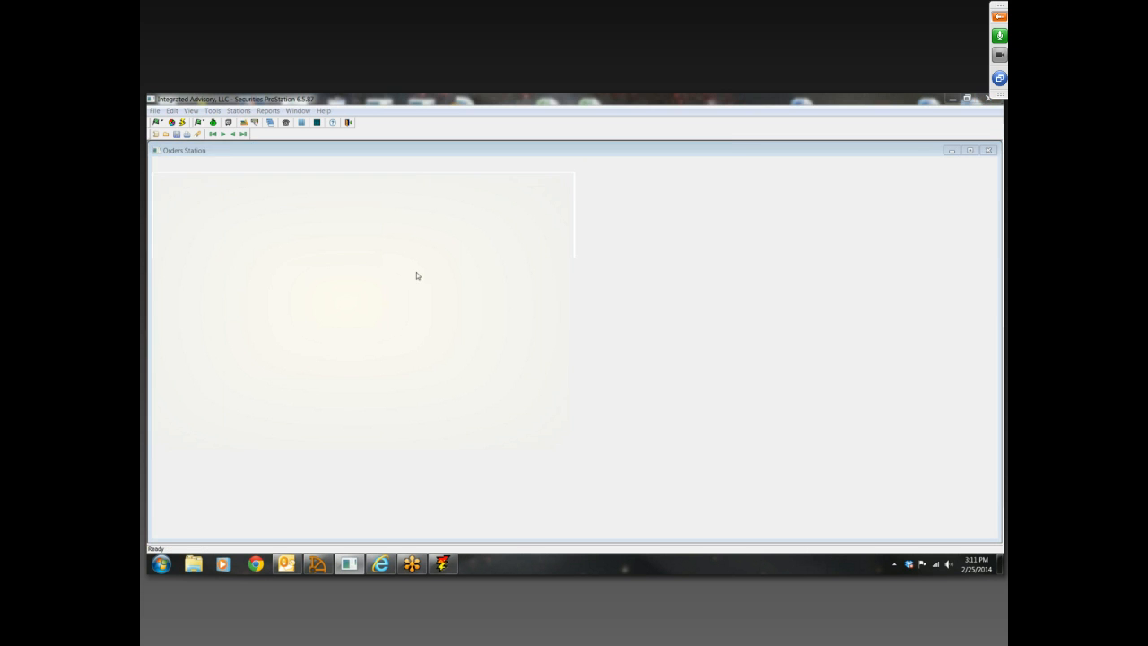
click(242, 211)
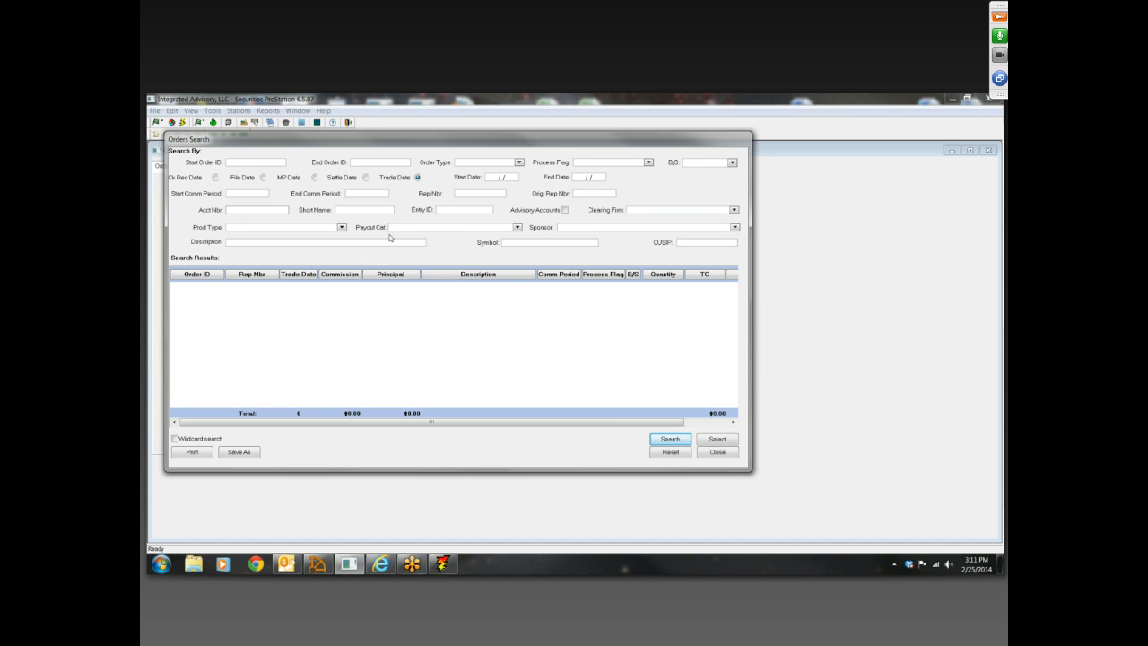
click(717, 452)
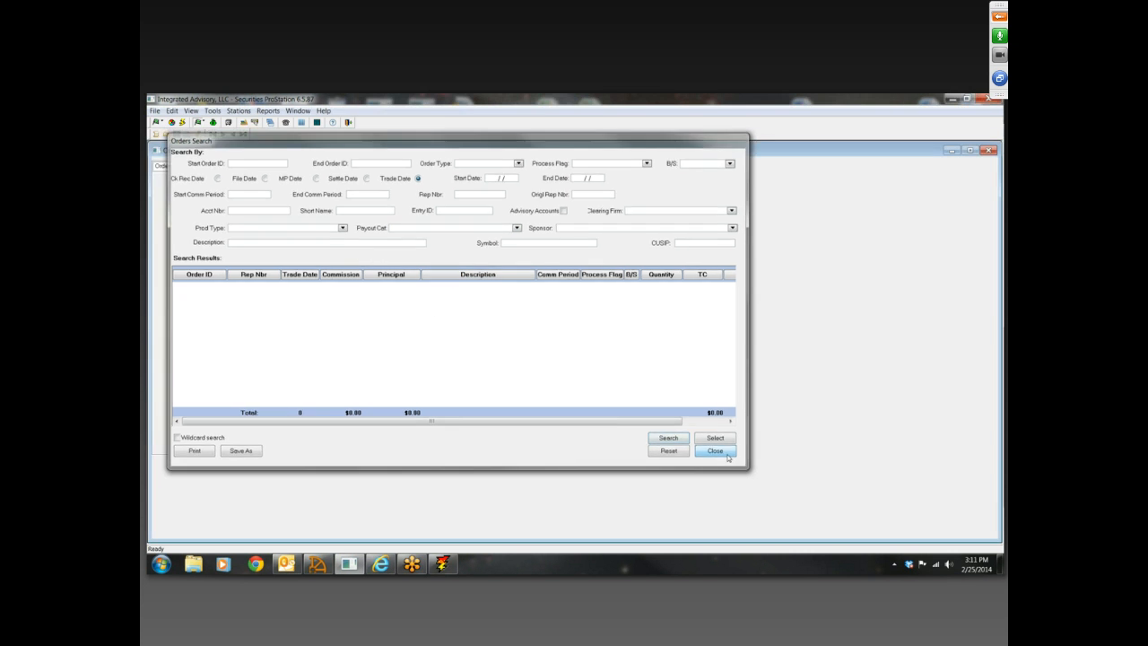
click(989, 150)
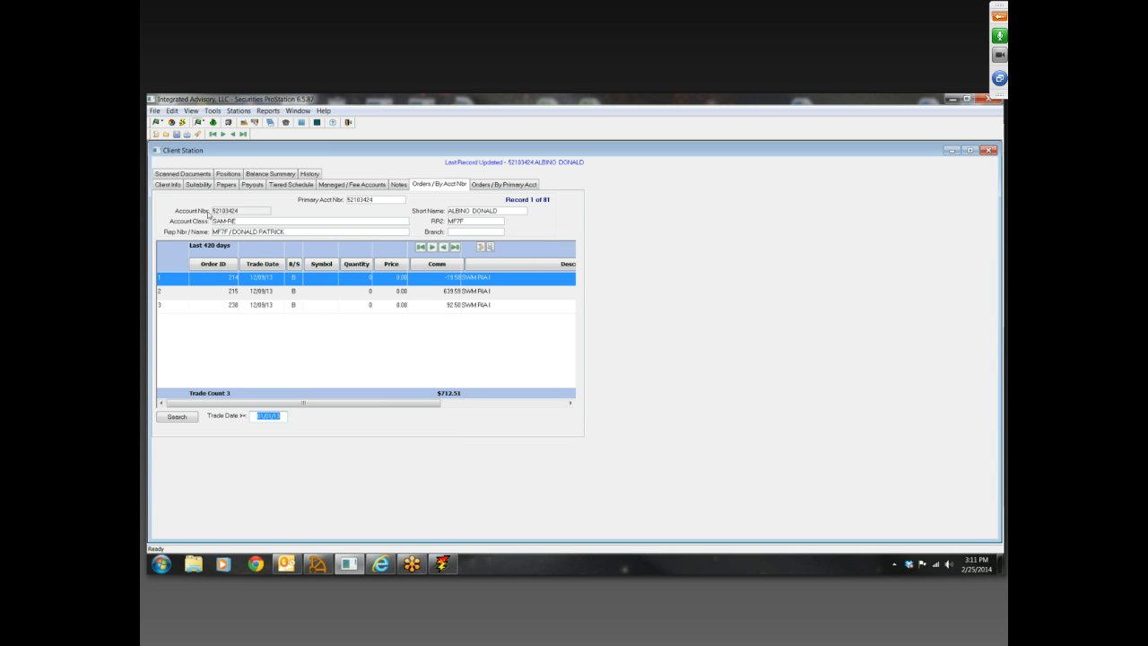
Examine the client's Positions, Balance Summary and History views, comparing what each one holds
click(228, 176)
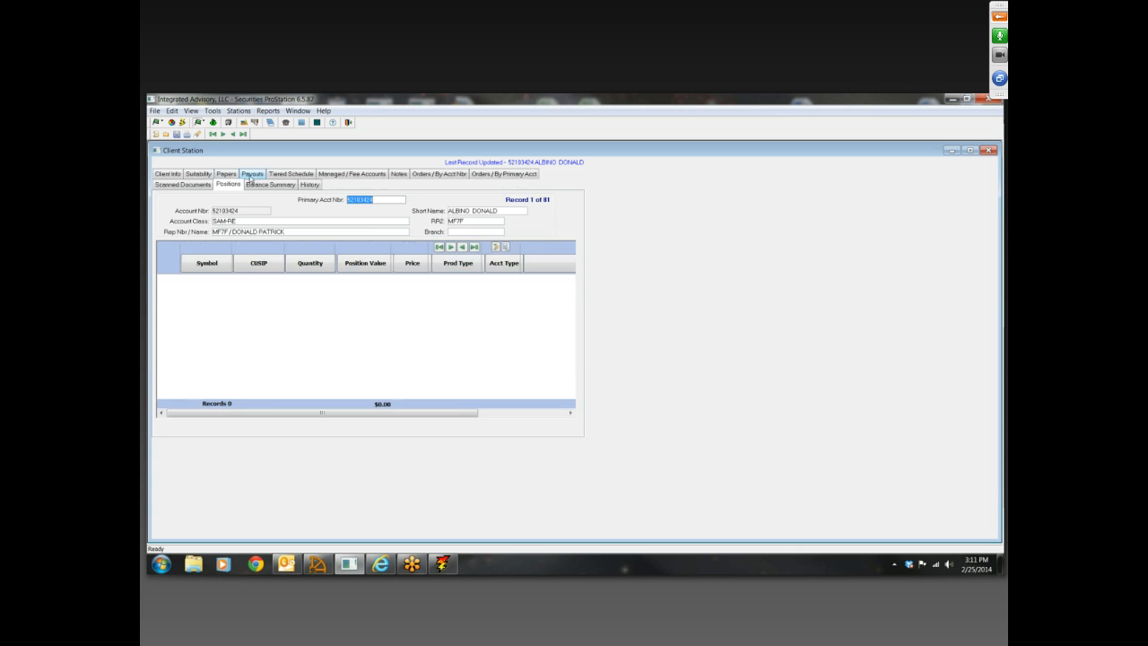
click(269, 184)
click(307, 184)
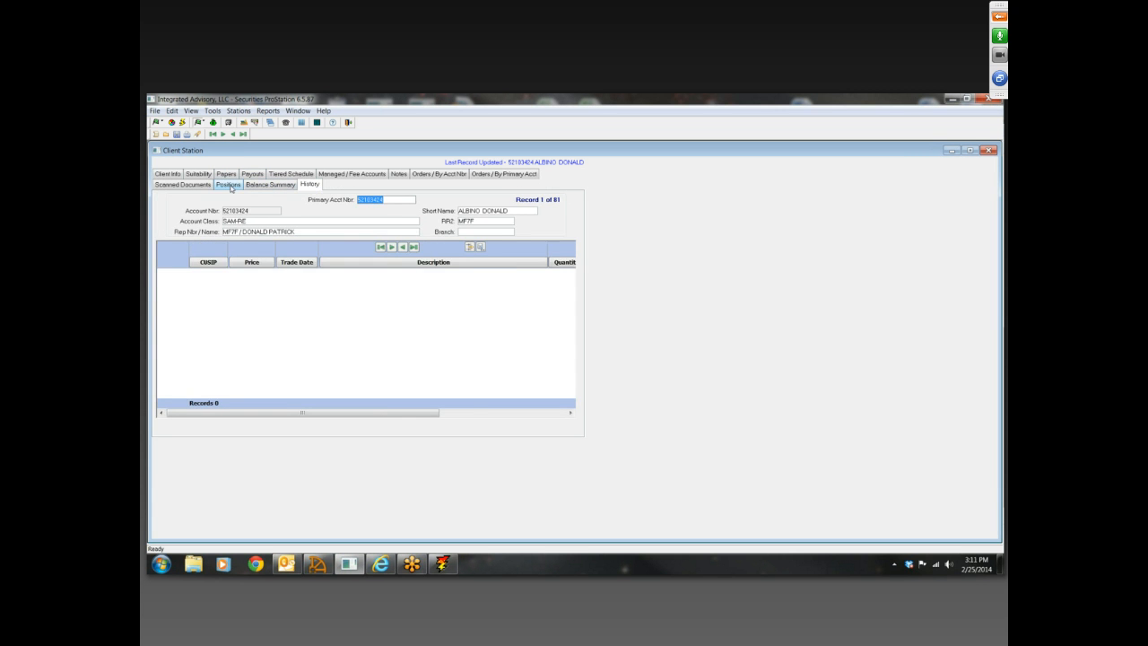
click(232, 187)
click(271, 186)
click(311, 185)
click(229, 187)
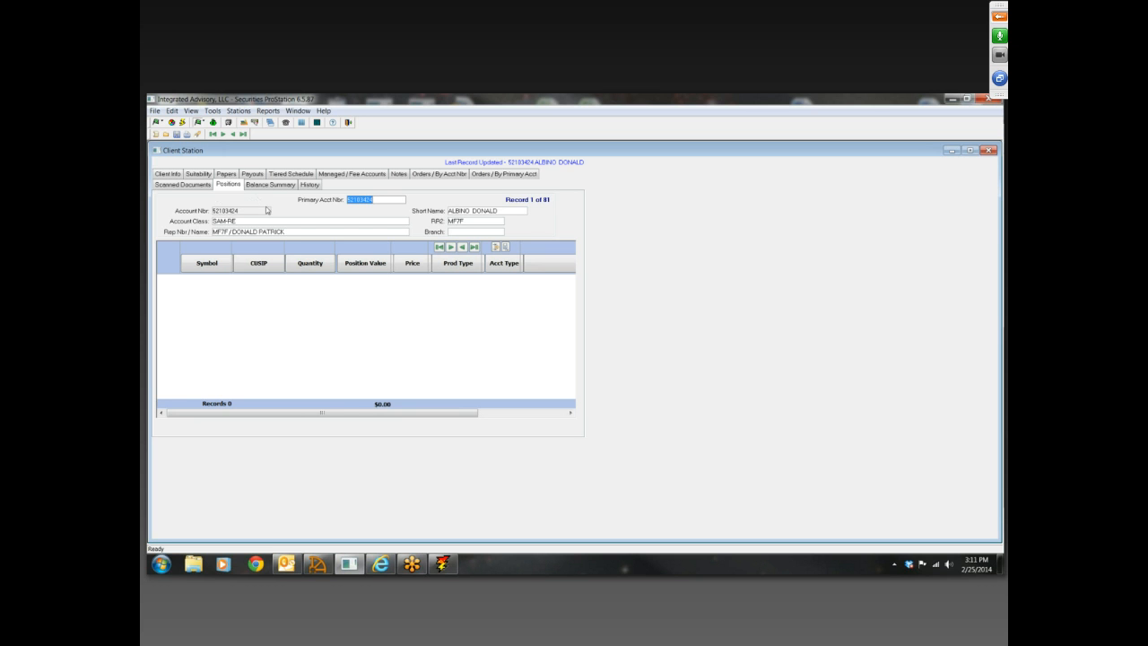
click(267, 187)
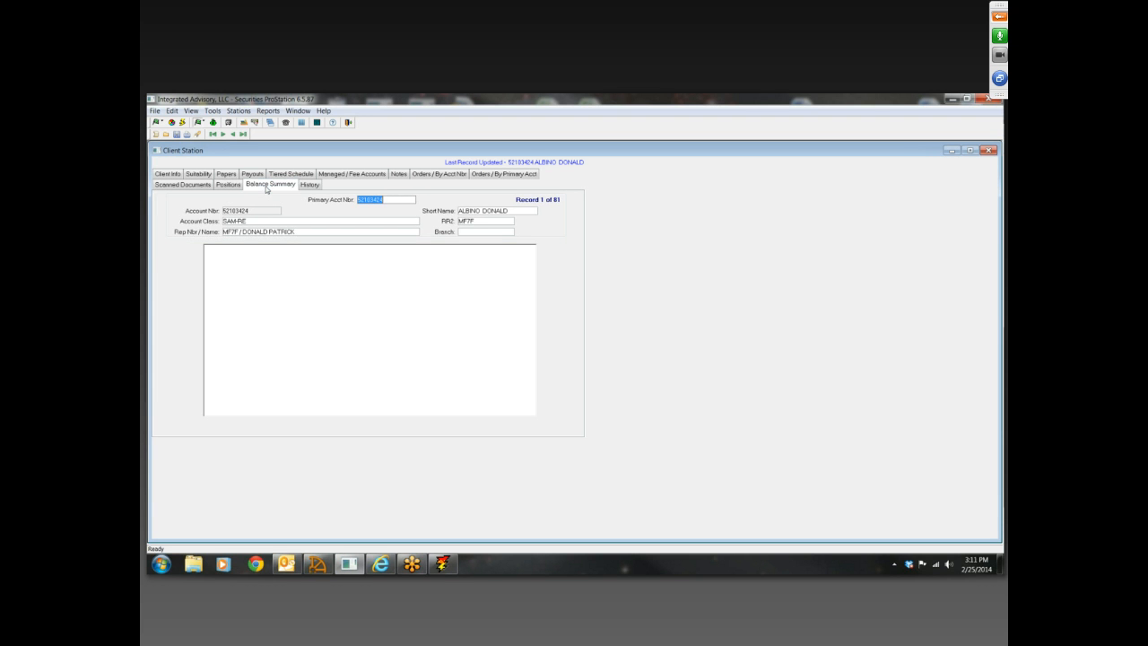
click(232, 187)
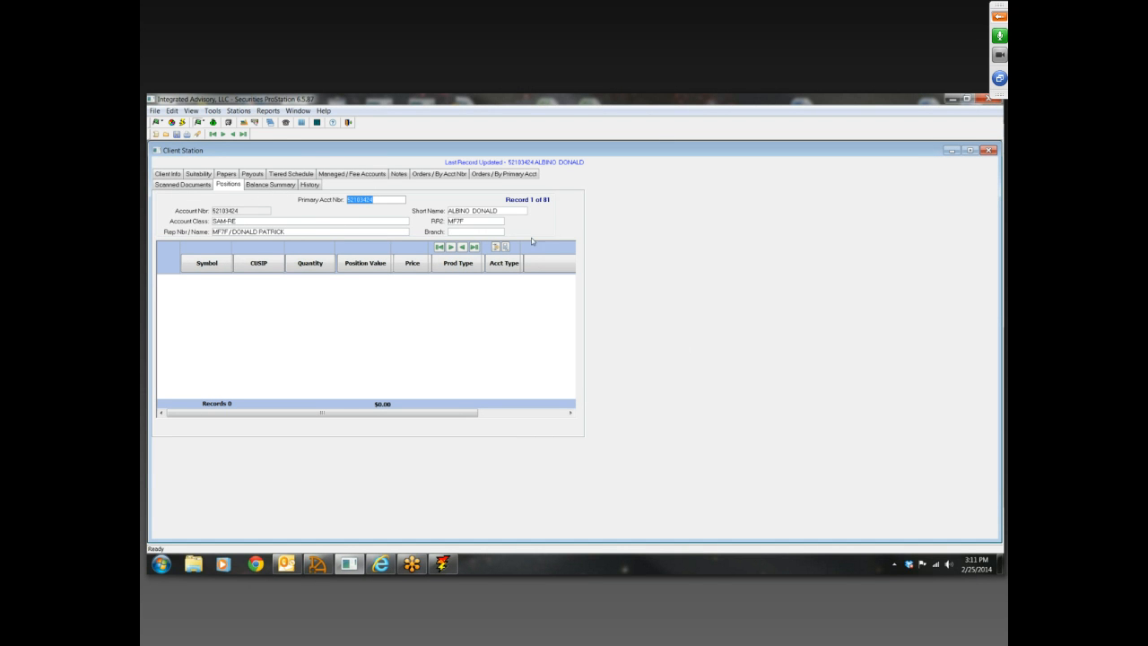
click(268, 185)
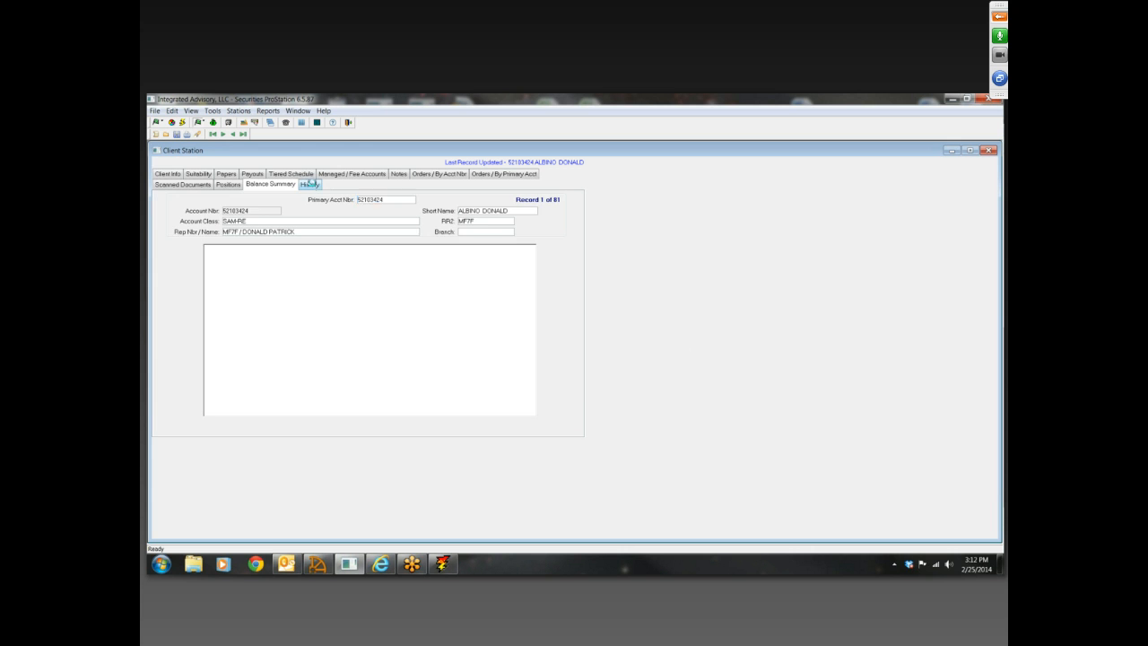
click(309, 185)
click(226, 185)
click(273, 185)
click(310, 185)
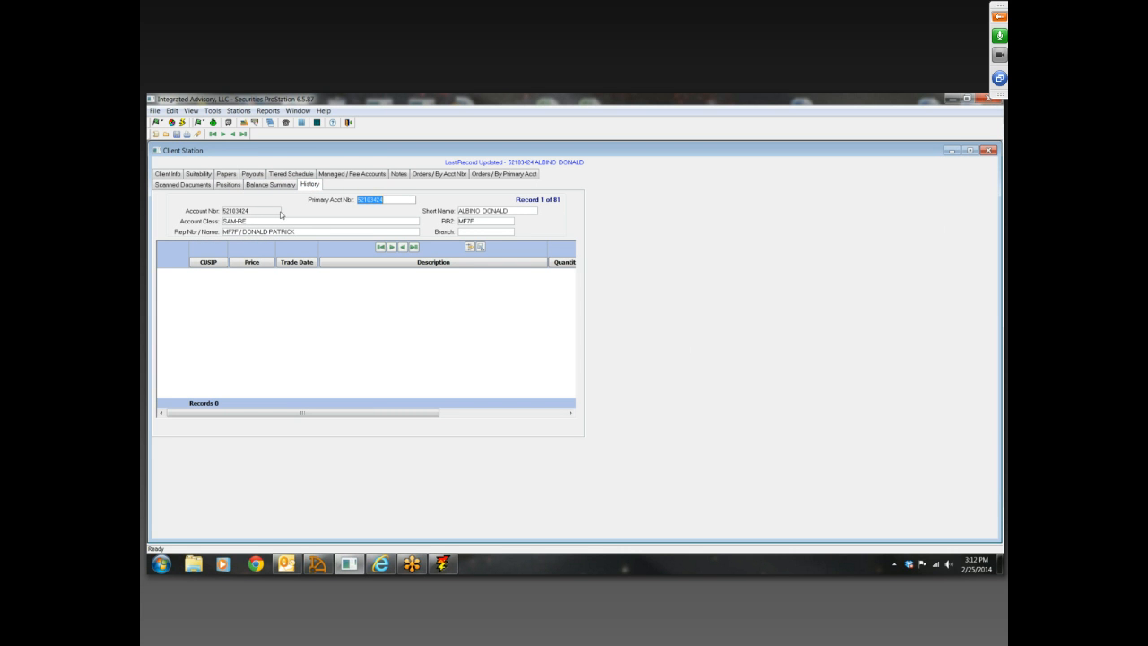
Browse the client_documents folder from the client's Scanned Documents, open a test file for viewing, and close the Client Station
click(198, 186)
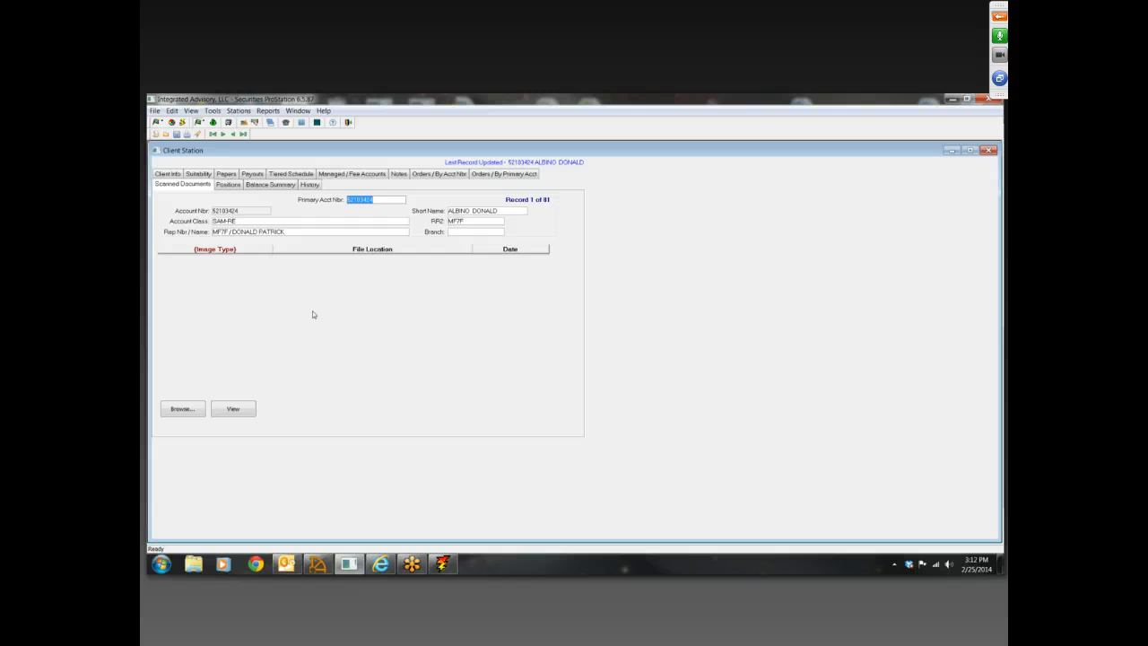
click(183, 408)
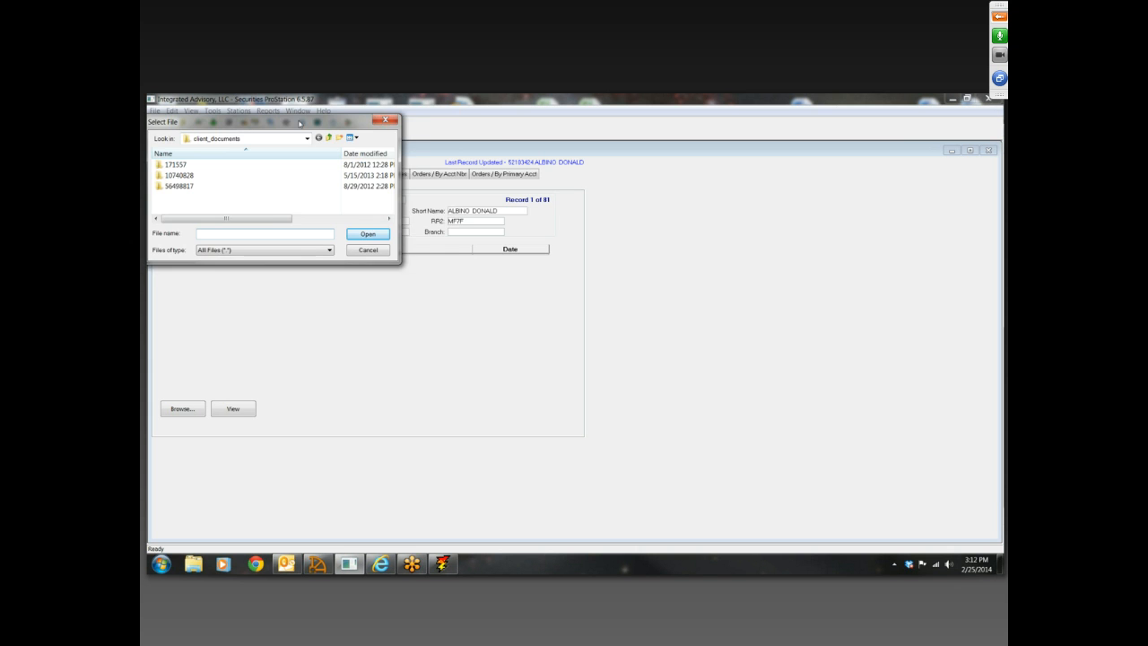
drag(297, 125, 472, 168)
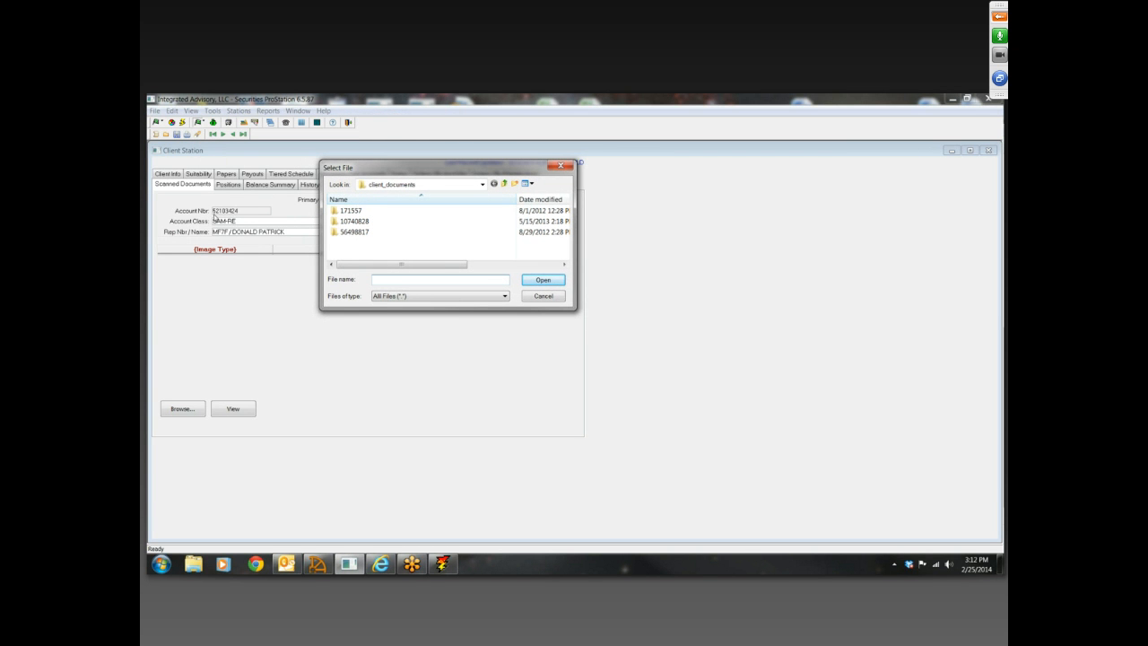
double_click(365, 233)
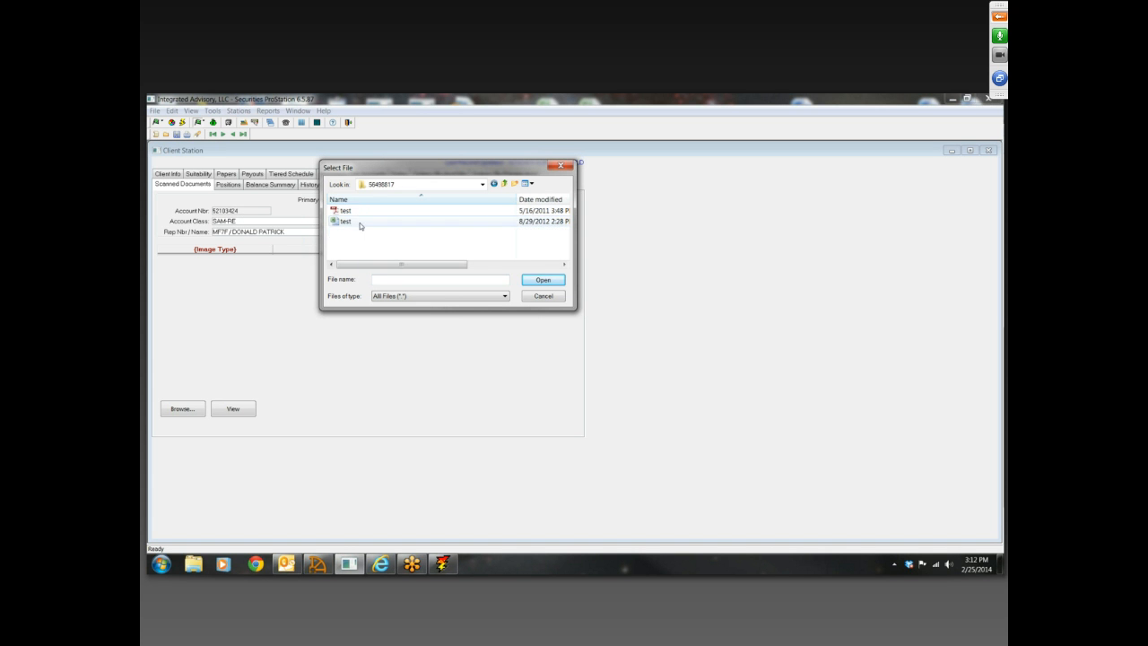
double_click(356, 212)
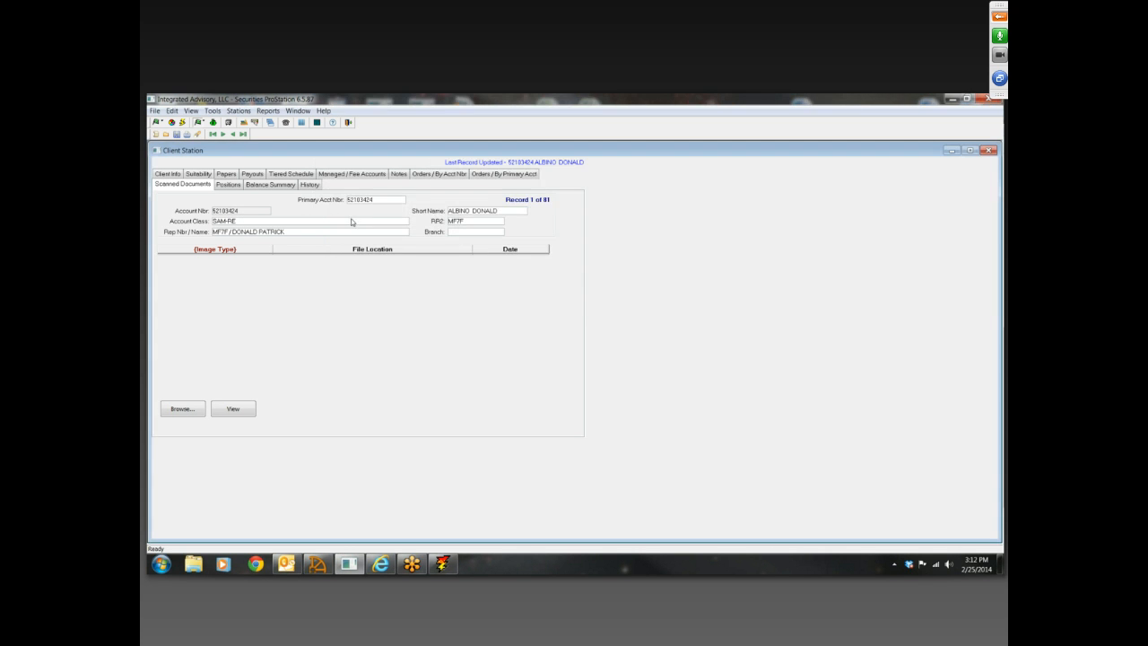
click(253, 410)
click(989, 150)
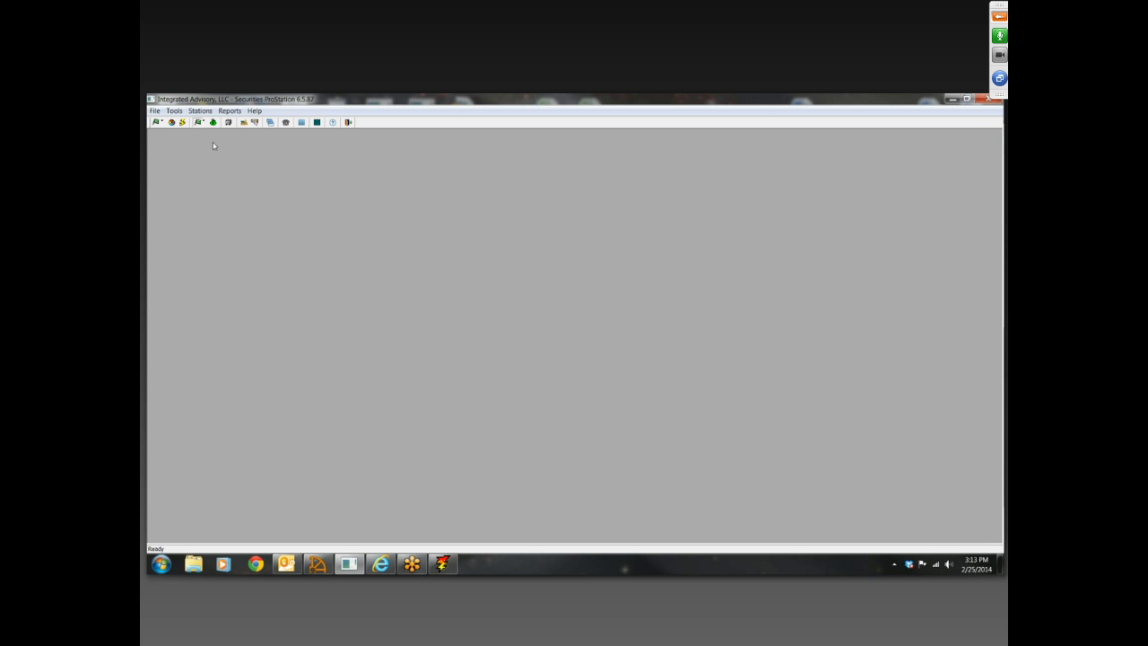
Open the Mailin Orders Station, look over the Mailin Orders Search criteria, and dismiss the search
click(256, 124)
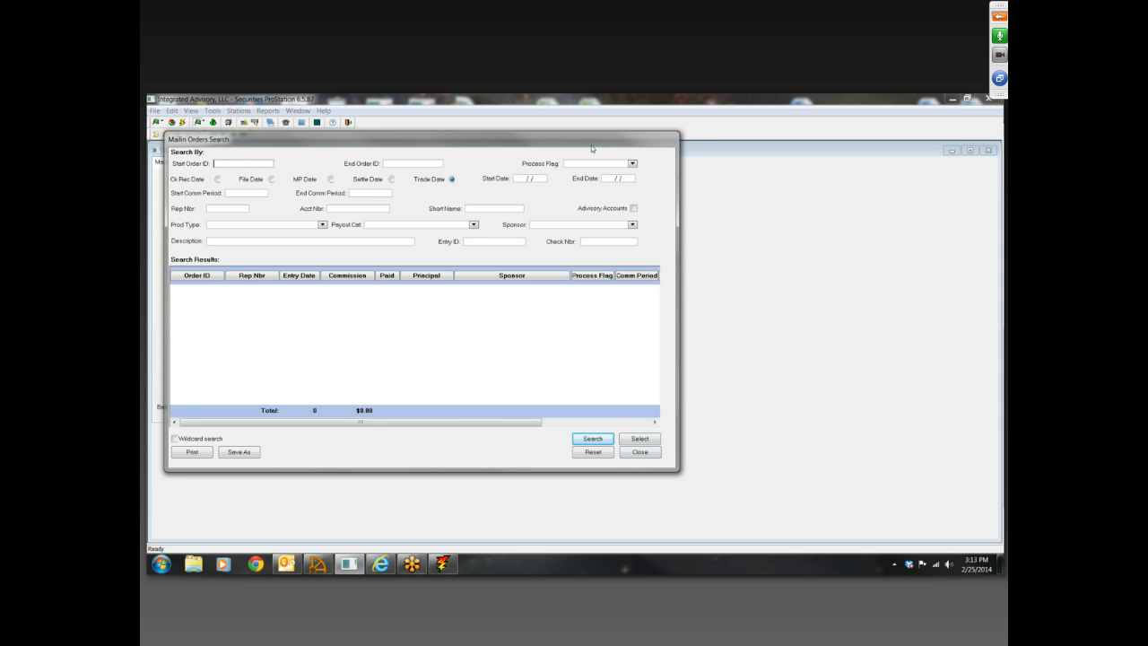
drag(235, 134, 255, 139)
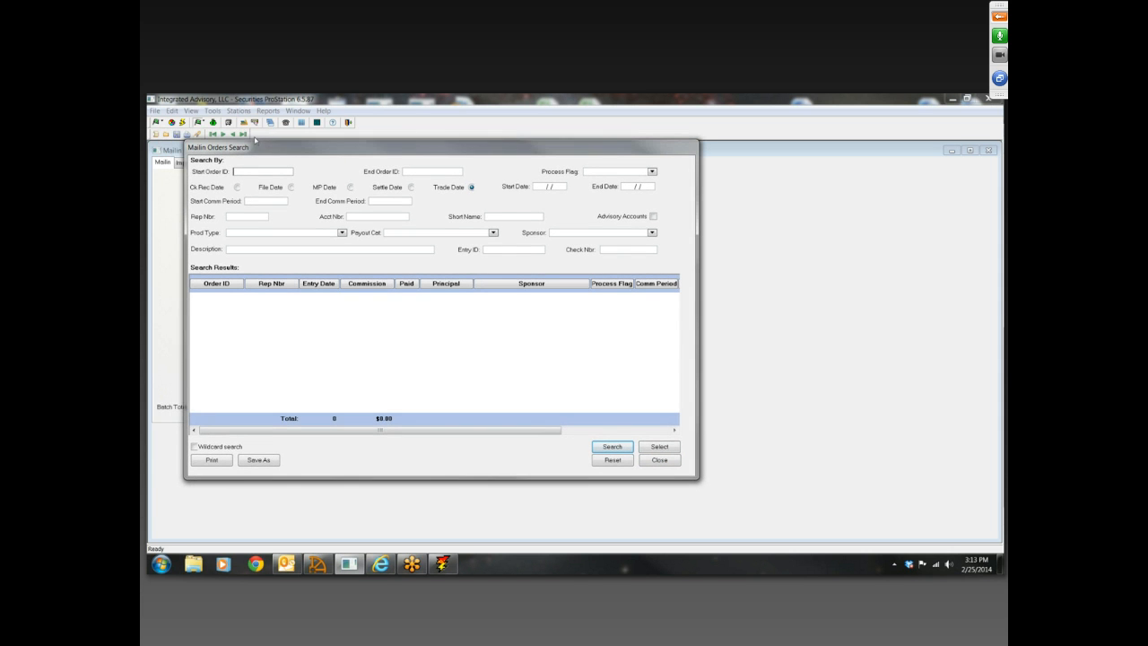
click(660, 460)
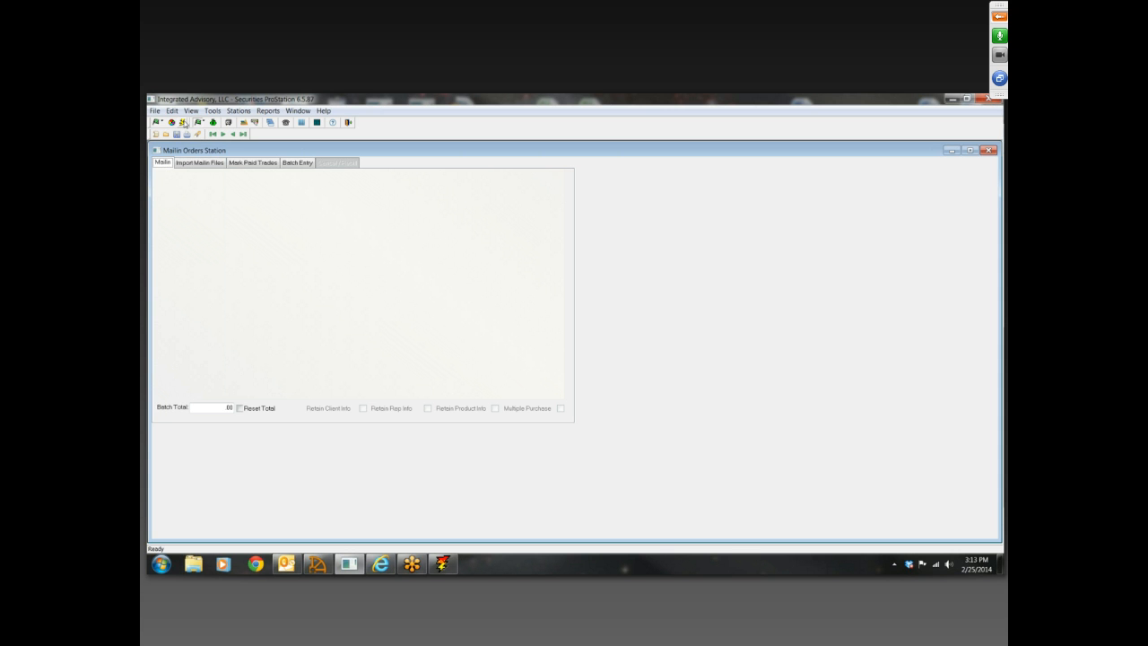
Search the client records for rep number MF7F
click(182, 122)
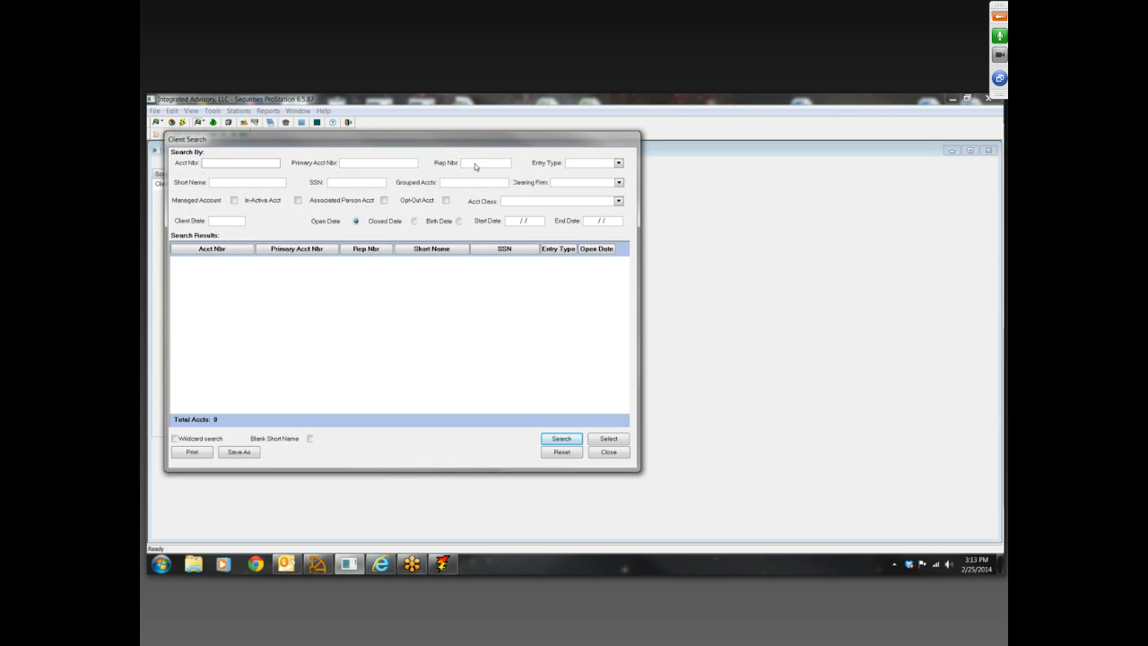
click(476, 164)
text(MF7F)
click(559, 438)
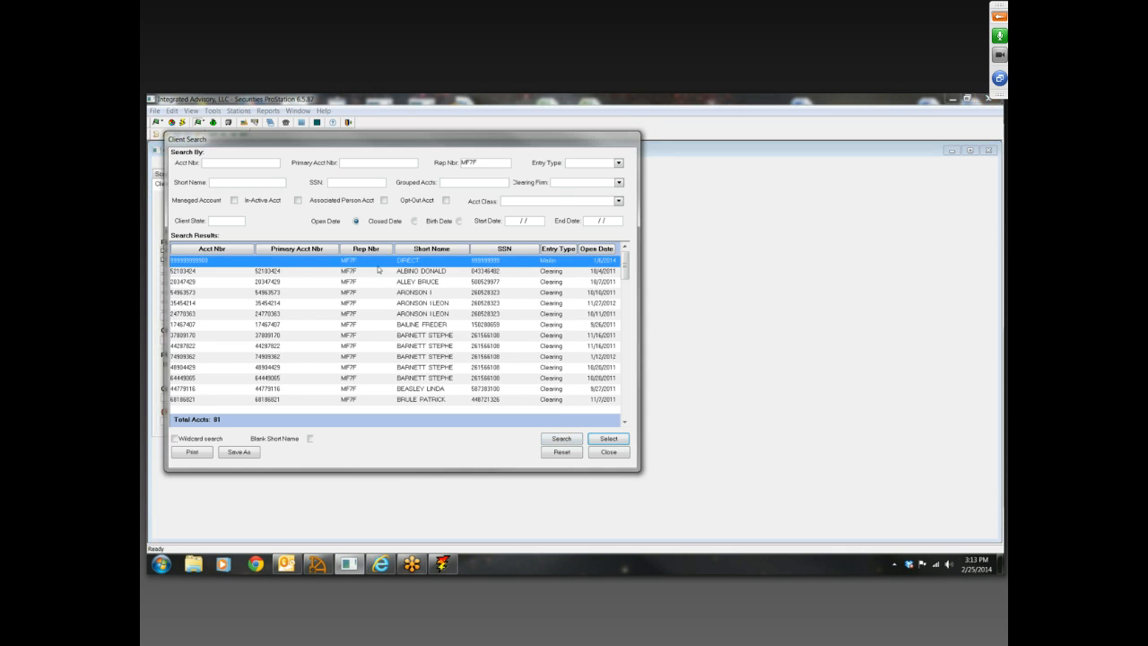
Open the first two Clearing clients from the search results in turn, and close the Client Search
double_click(378, 270)
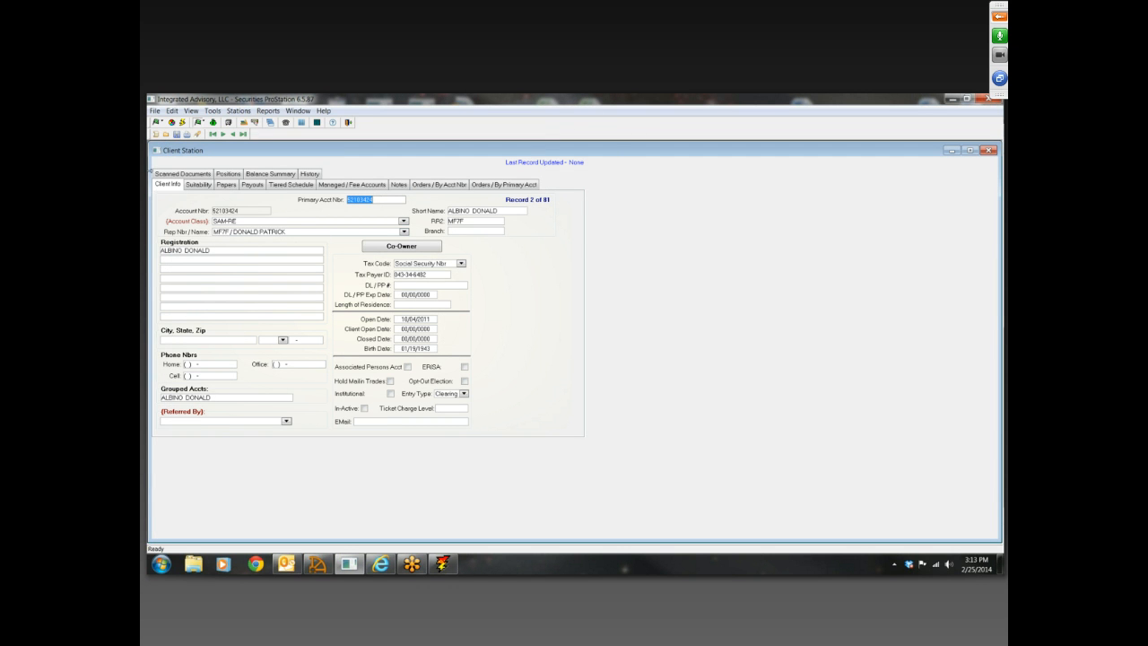
click(199, 134)
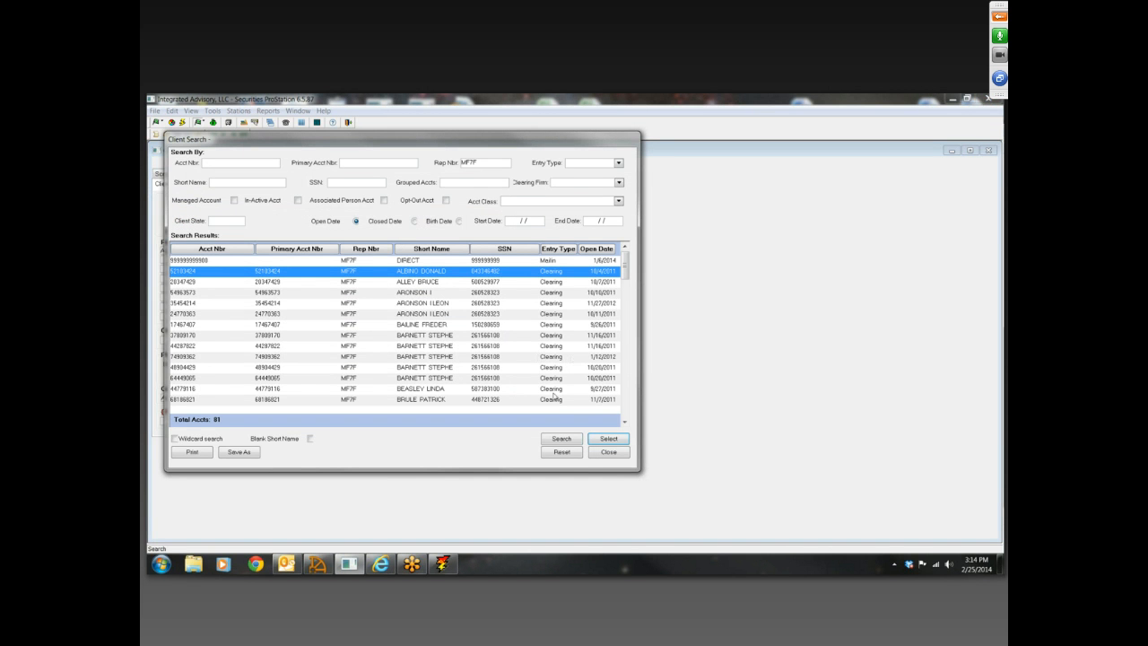
double_click(484, 284)
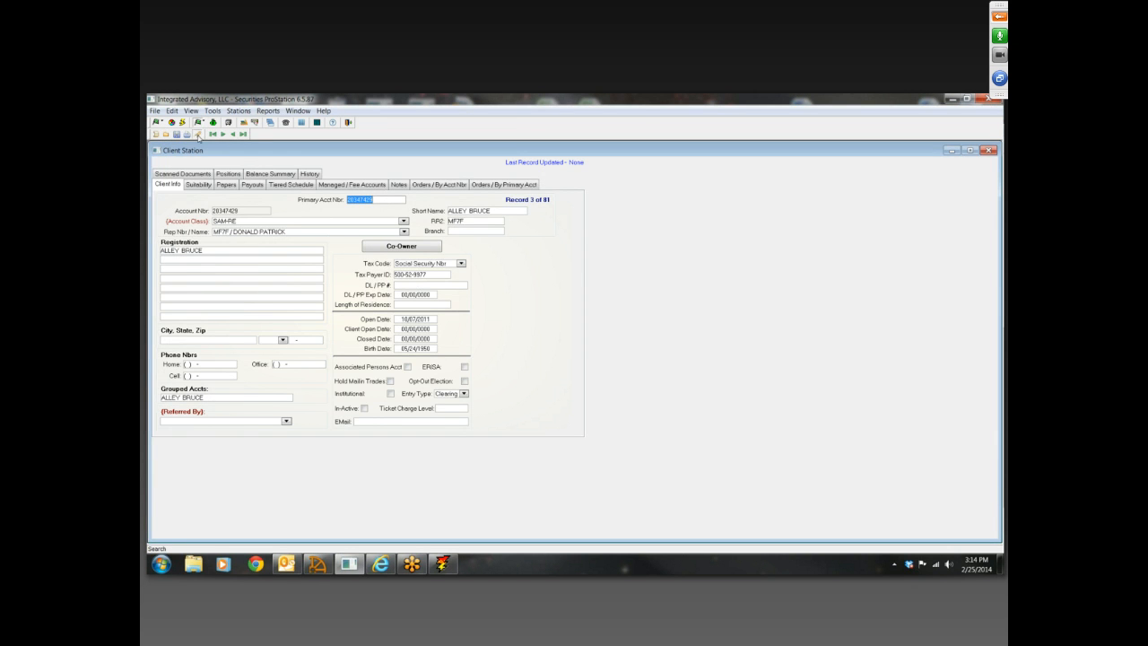
click(199, 134)
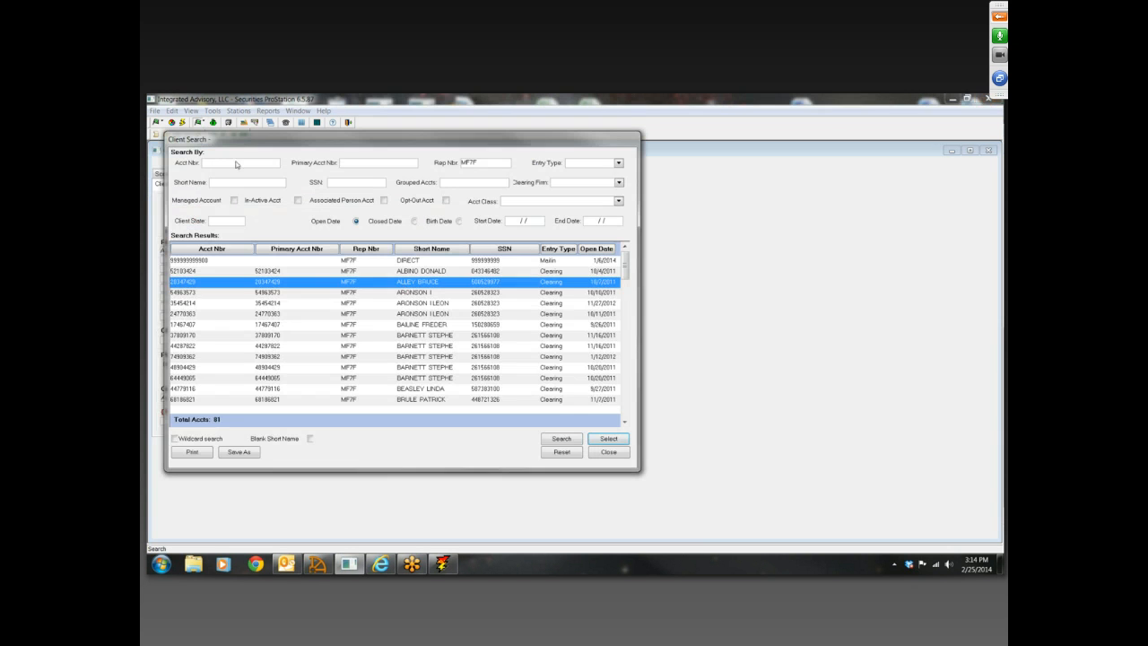
click(629, 451)
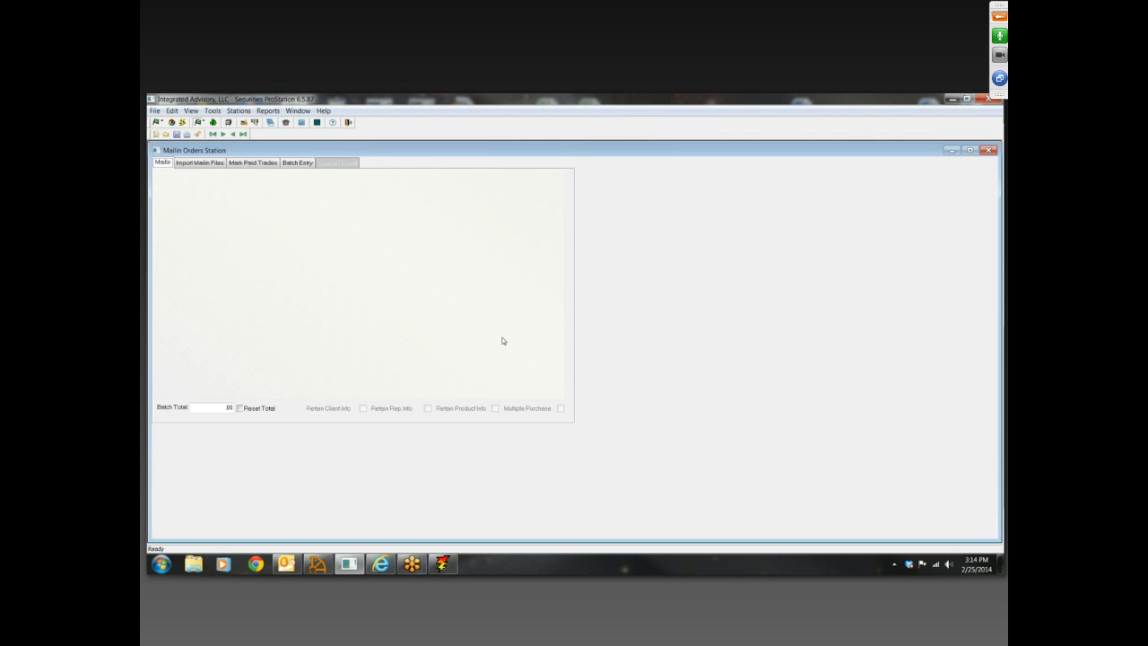
Reopen the Mailin Orders Station without searching, and create a new order with payout category TPIA / TPIA
click(989, 150)
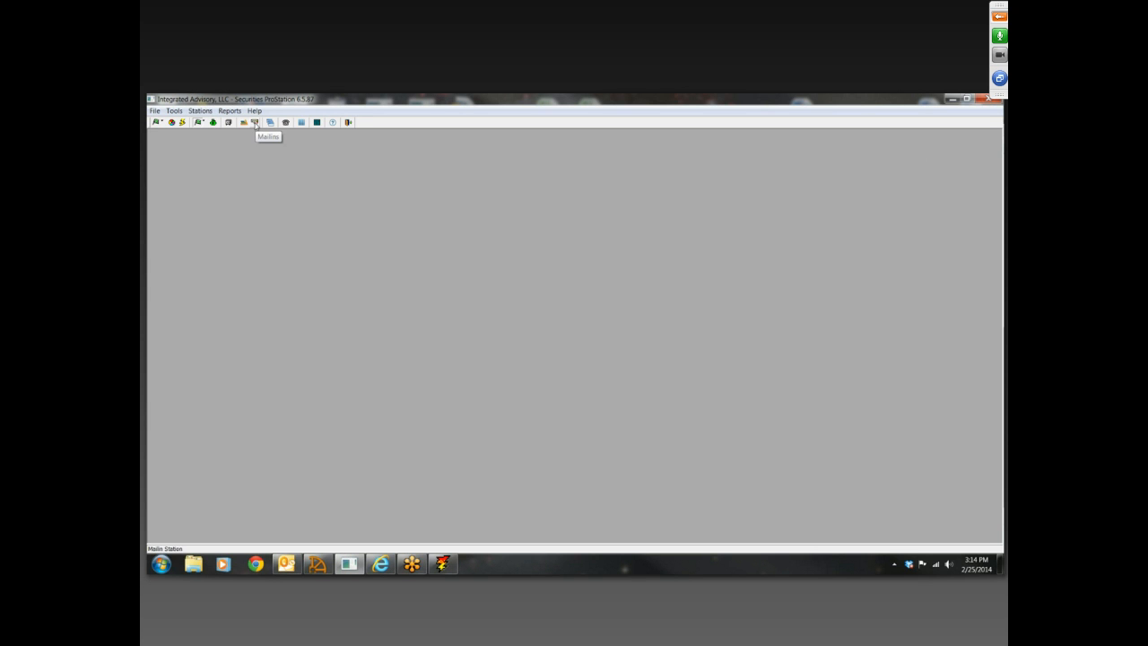
click(255, 123)
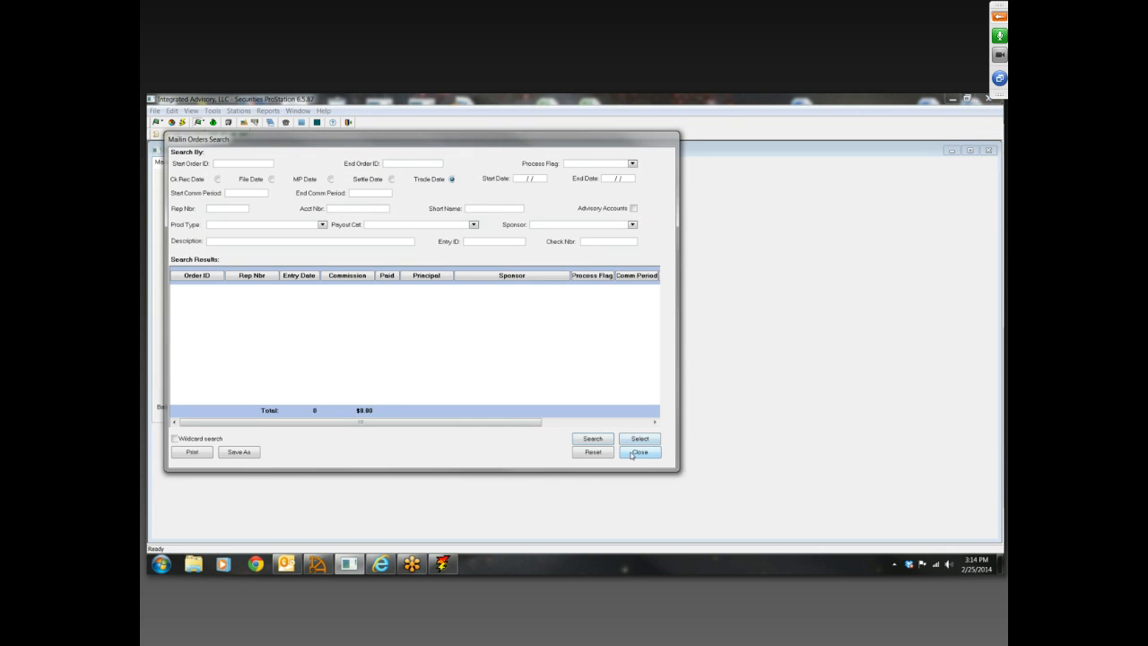
click(637, 452)
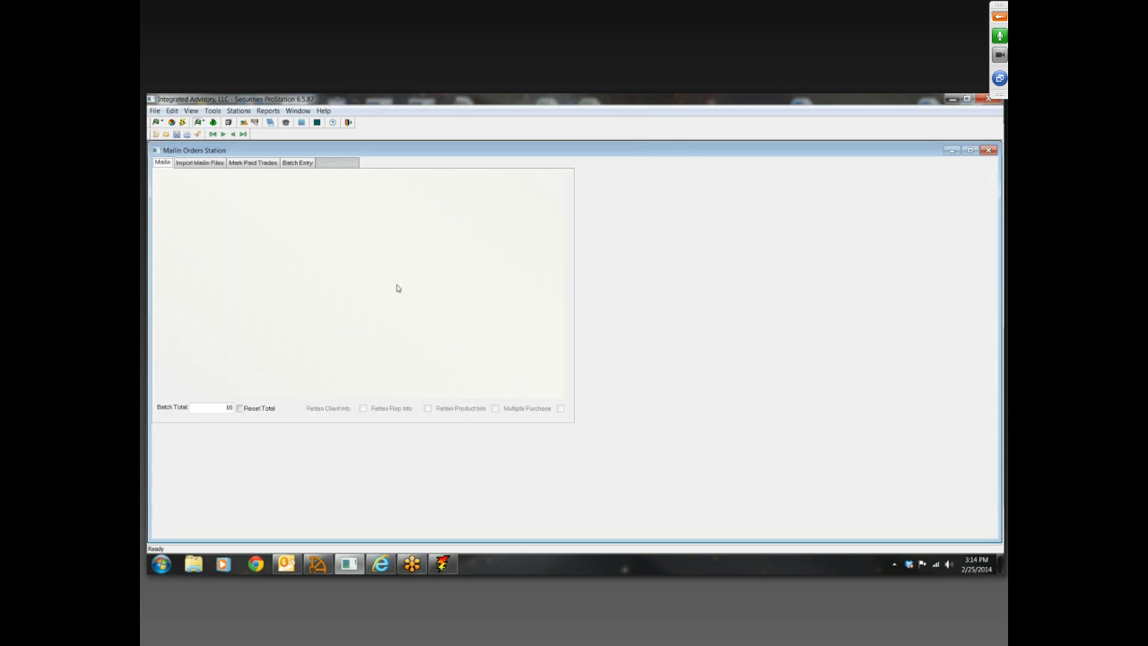
click(156, 134)
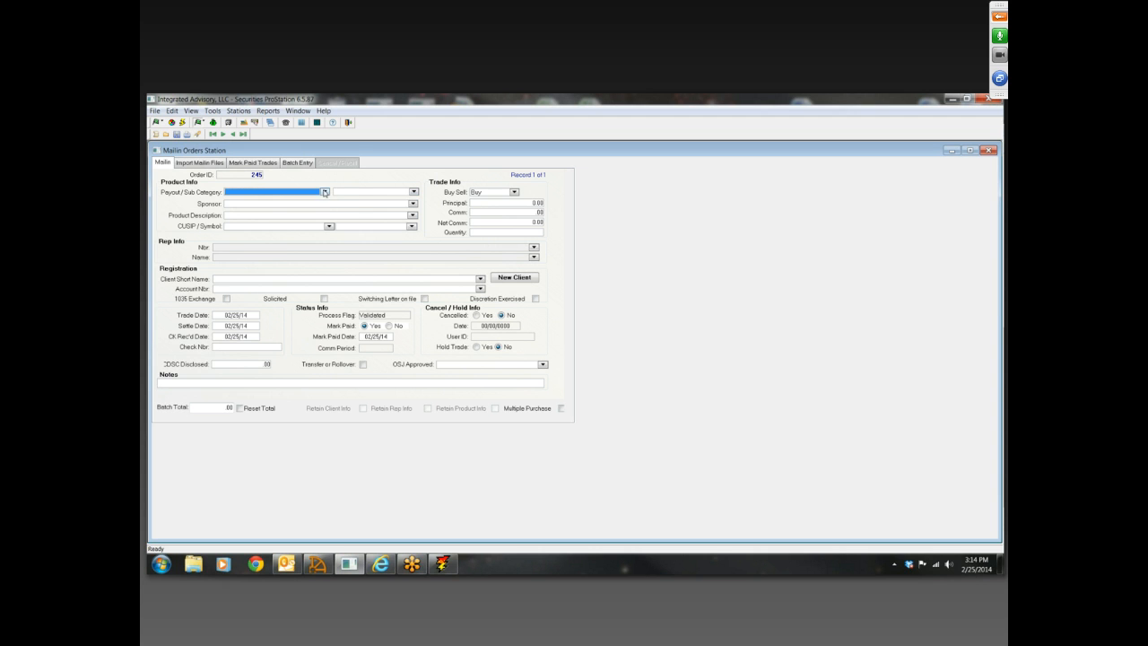
click(325, 192)
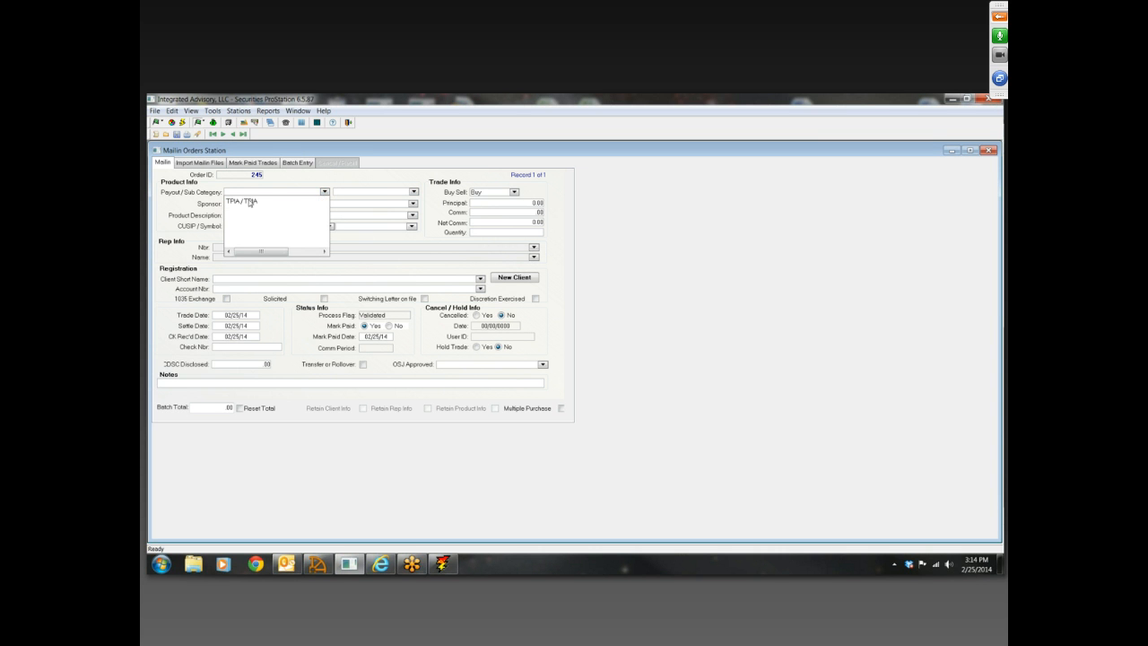
click(250, 201)
Set the new order's sponsor to AV / ADVISORS and its product description to ADVISORS
click(412, 204)
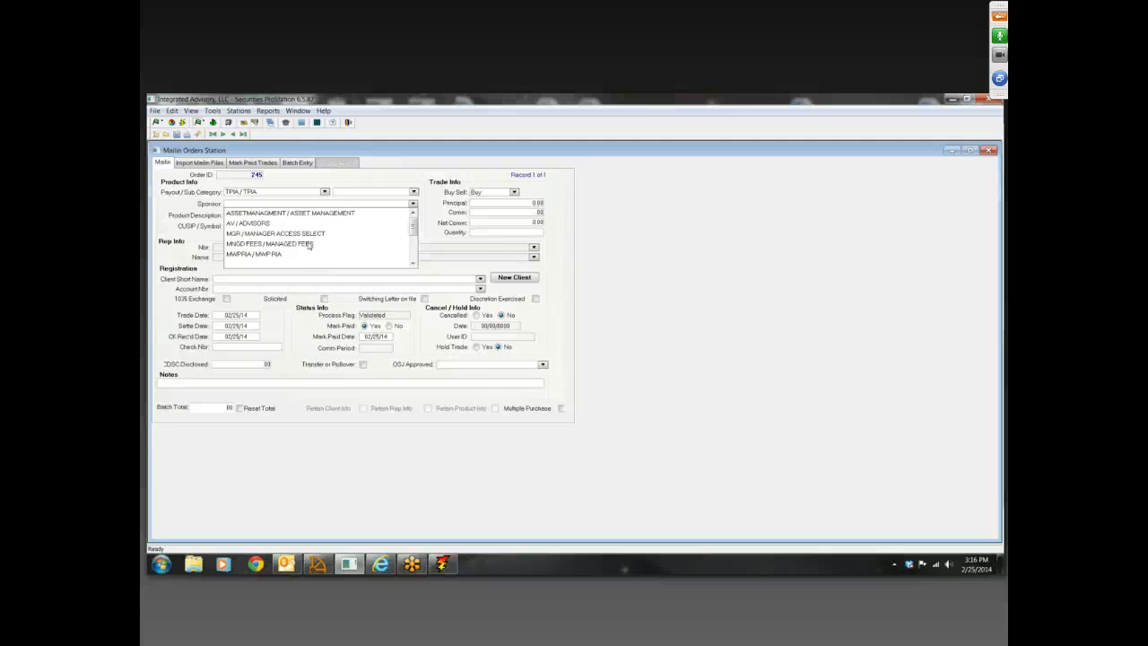
click(659, 297)
click(414, 204)
click(266, 226)
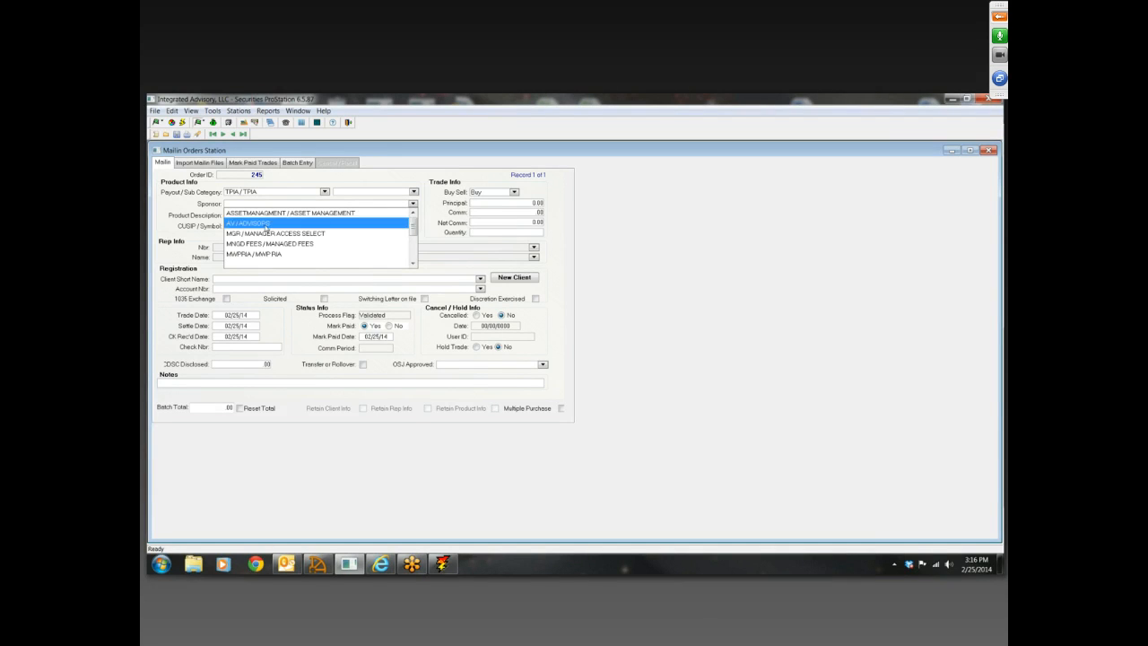
click(266, 226)
click(413, 215)
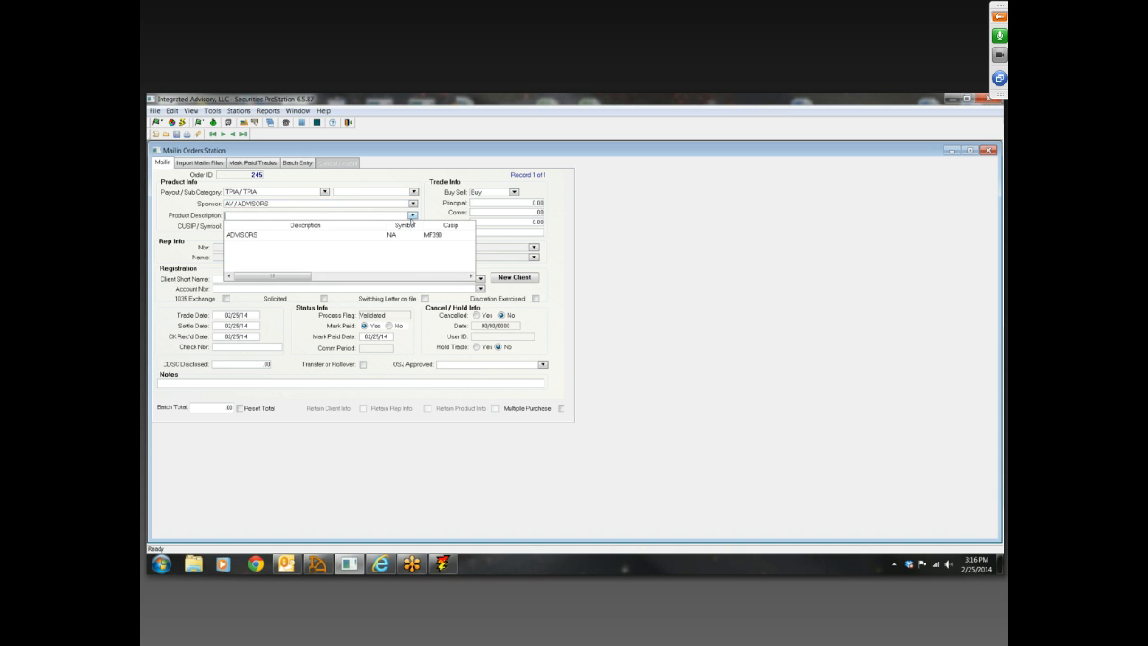
click(277, 236)
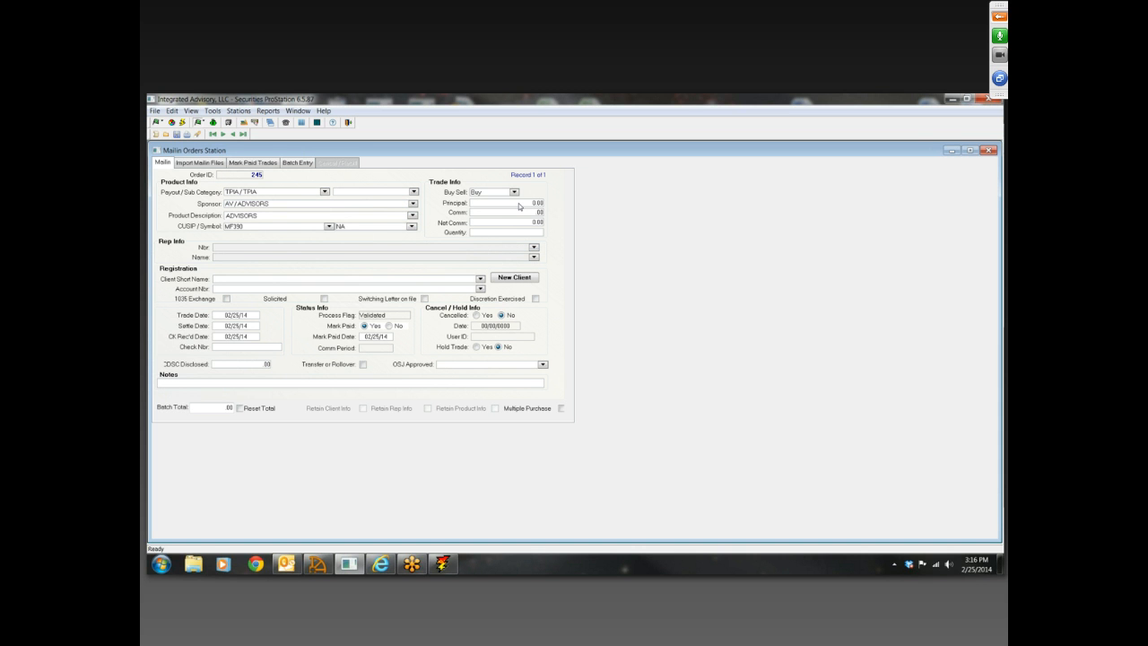
Enter a commission of 250 in the order's trade info
click(518, 204)
key(Tab)
text(250)
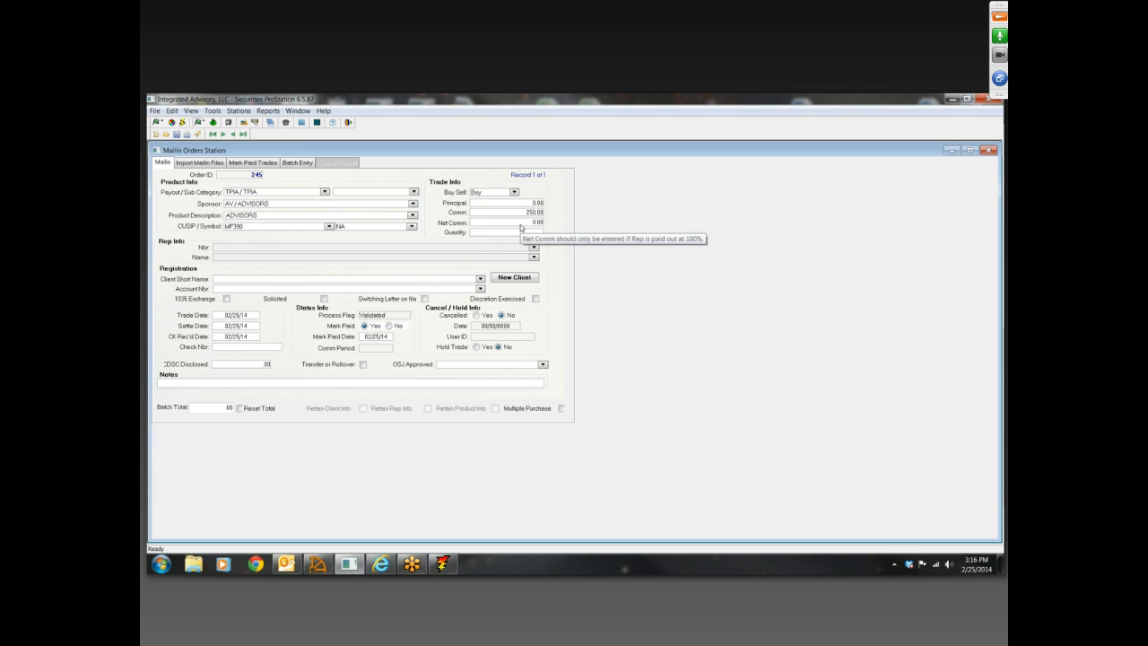
Assign rep number TEST to the order and choose the rep's DIRECT mailin client as the registration
click(533, 246)
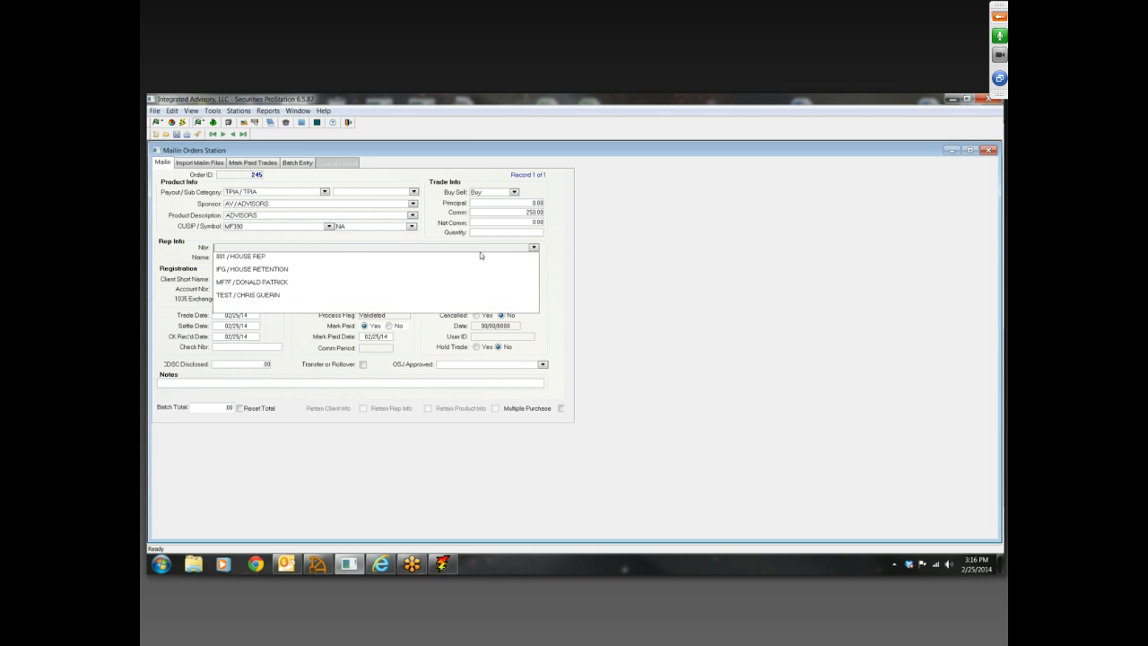
click(260, 295)
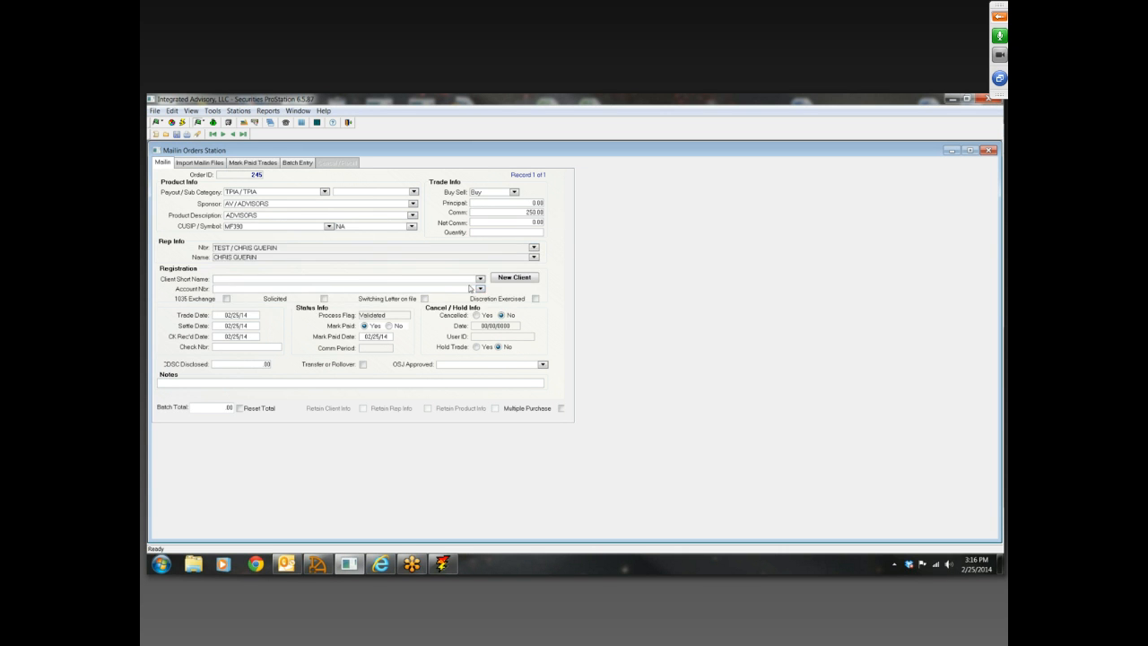
click(480, 279)
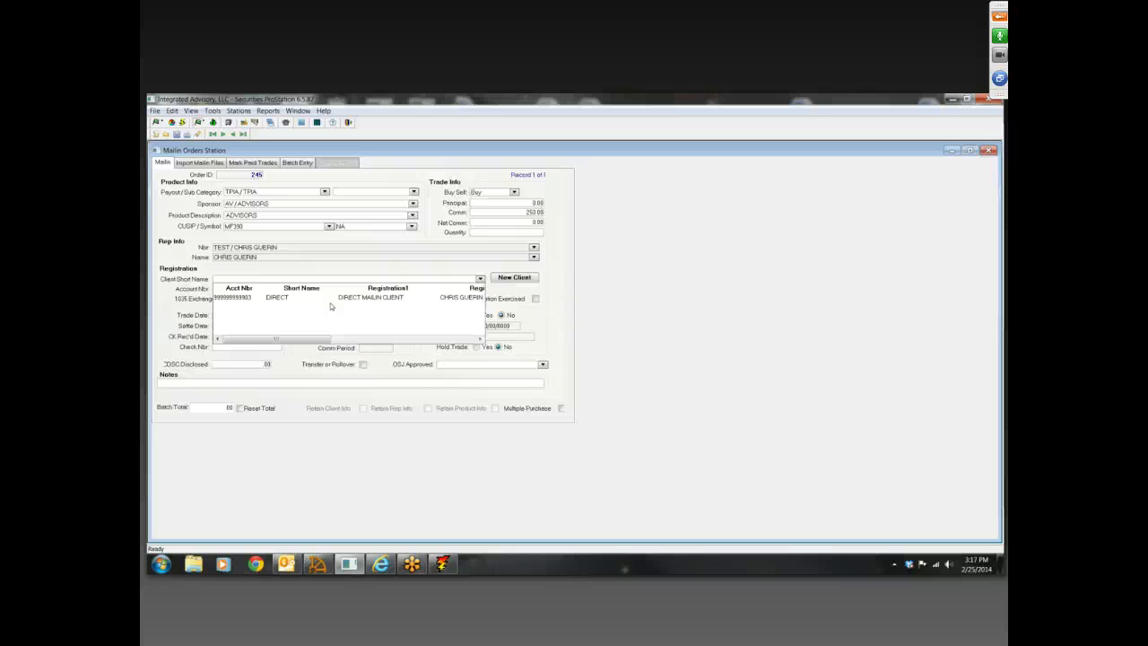
click(305, 298)
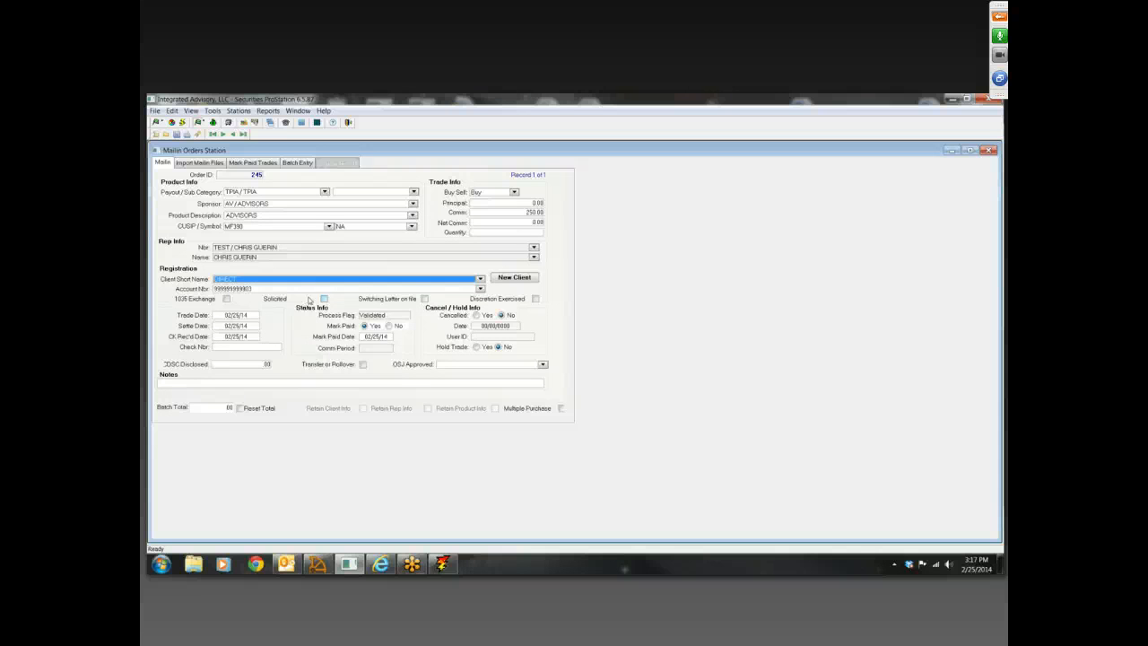
Change the order's rep number to MF7F and choose one of that rep's existing clients as the registration
click(533, 247)
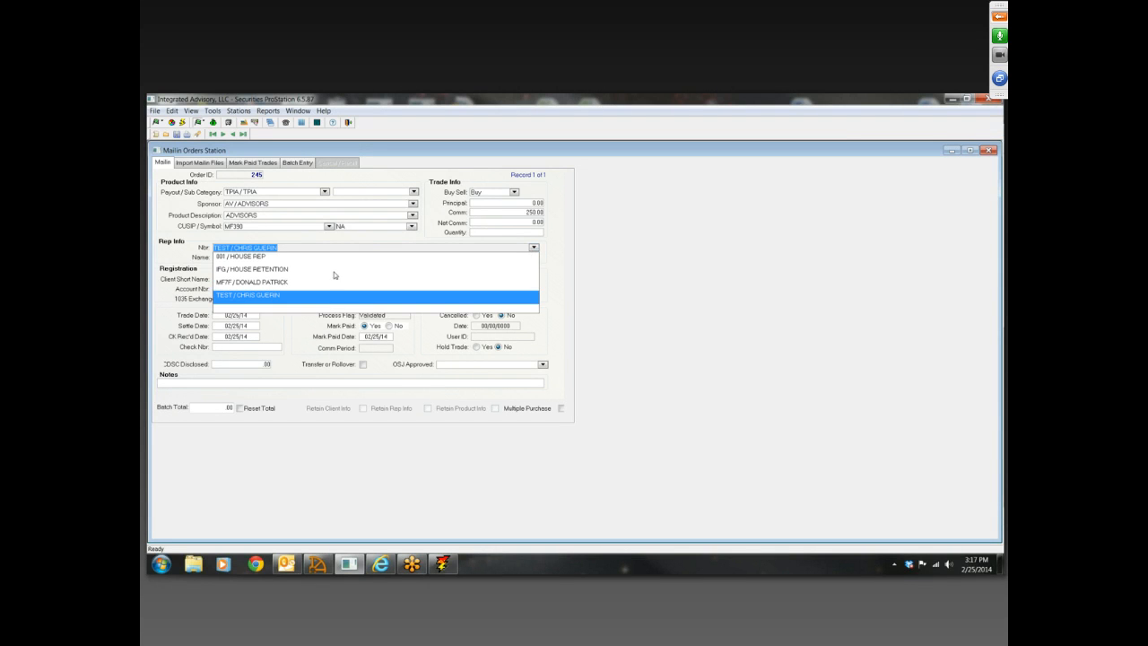
click(336, 281)
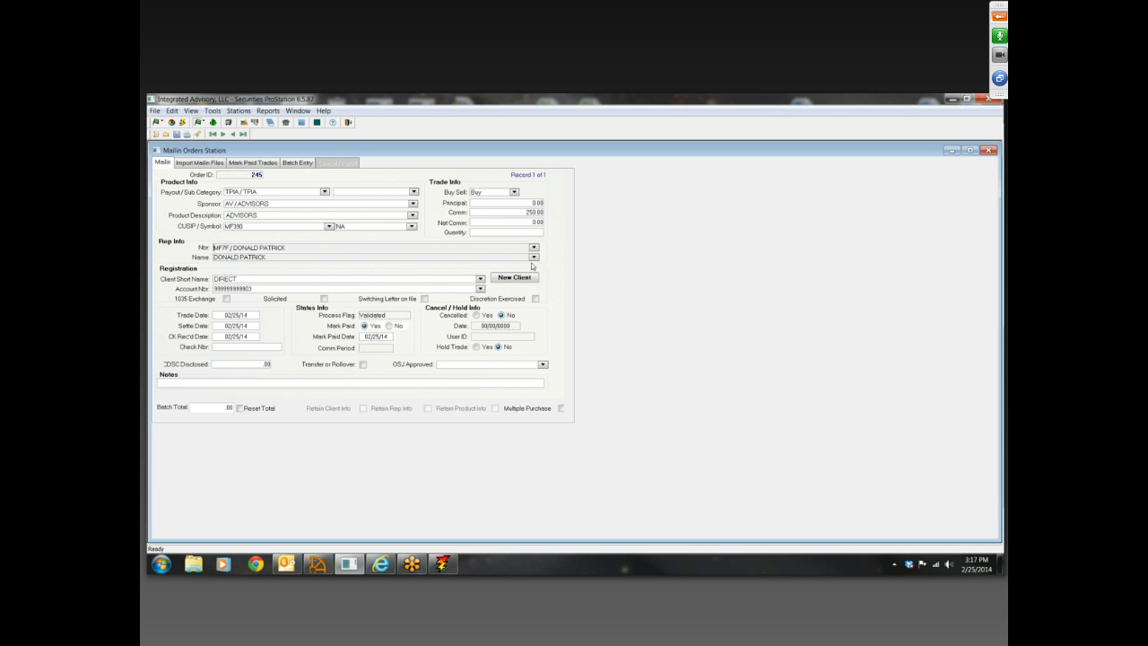
click(480, 279)
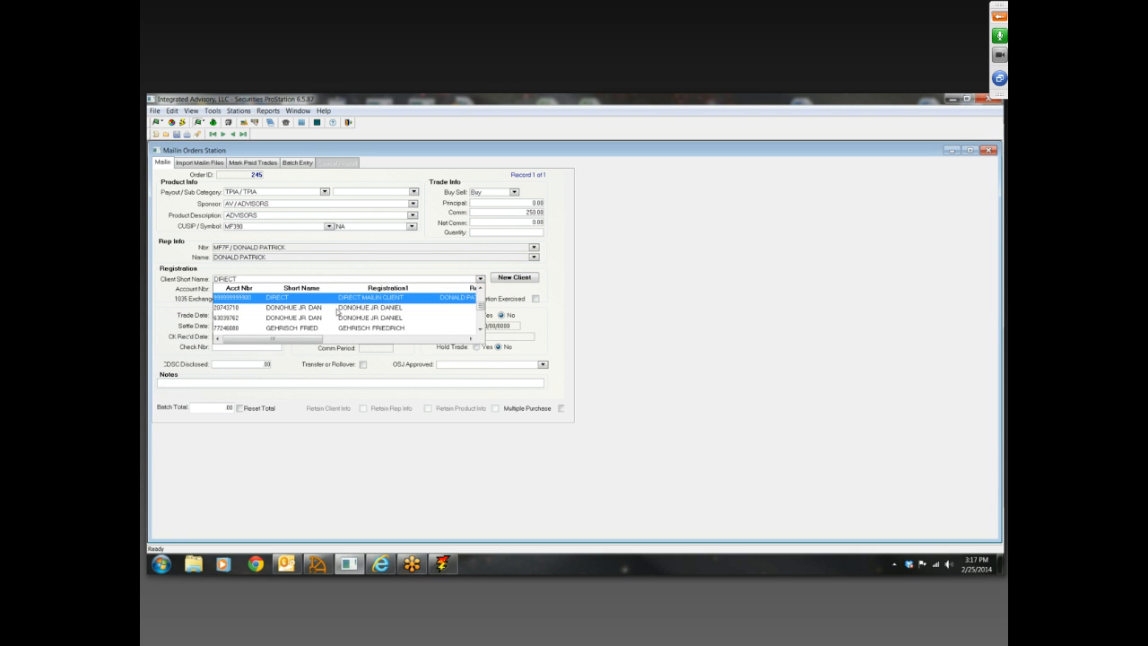
scroll(330, 316, down, 15)
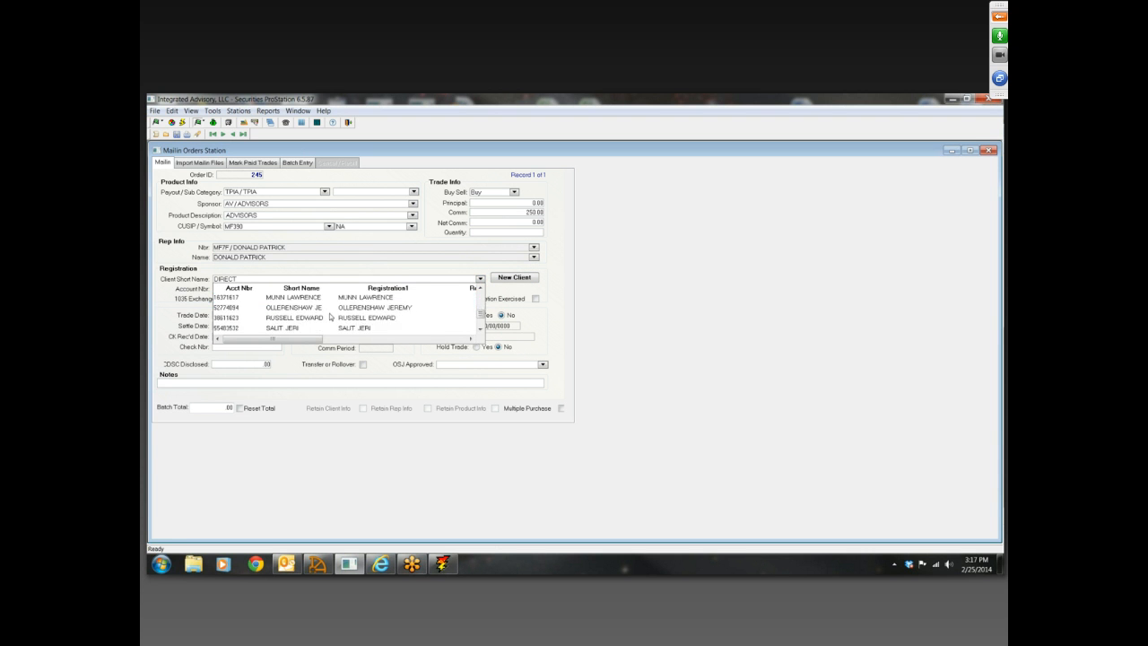
scroll(332, 317, up, 15)
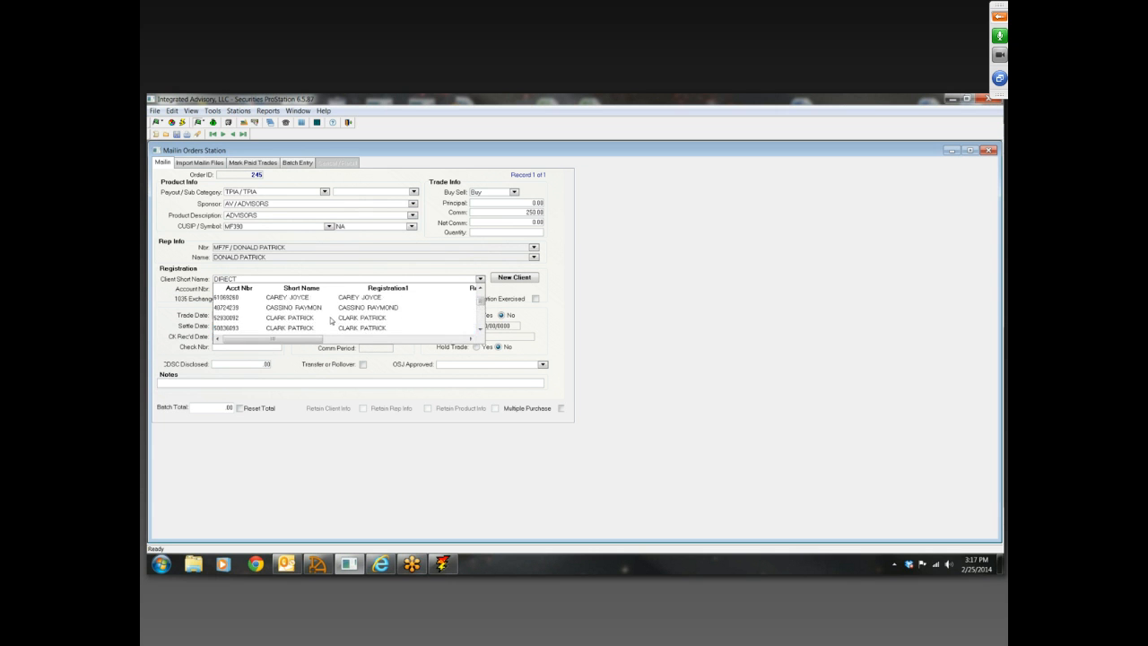
click(304, 297)
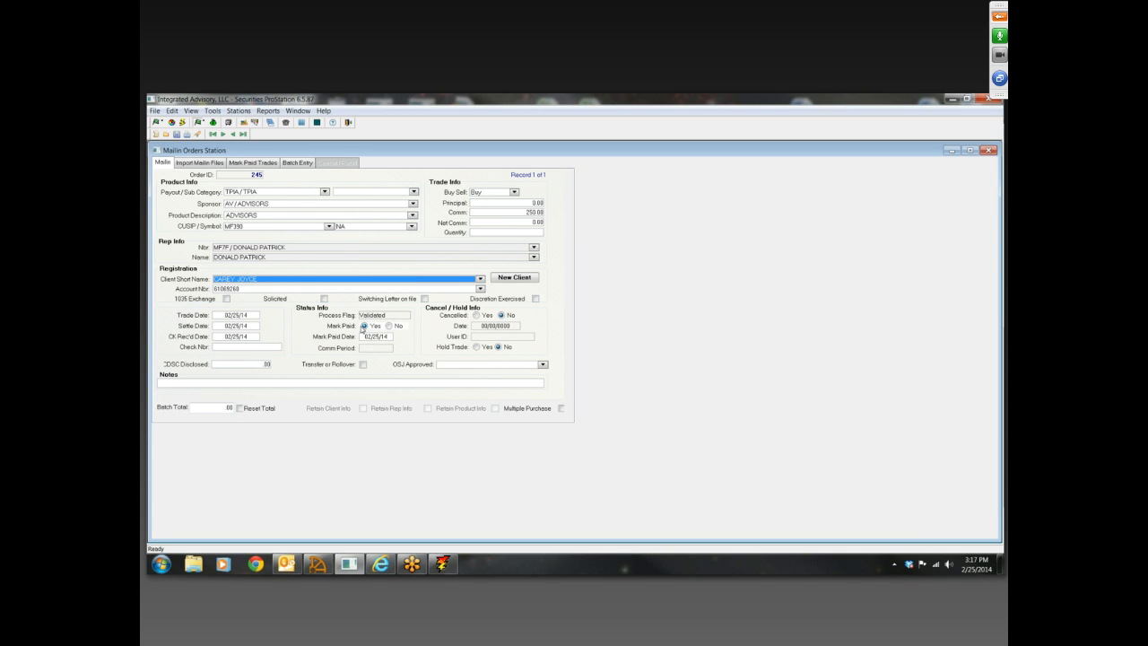
Set the order's trade date and settle date to 01/15/13
click(223, 316)
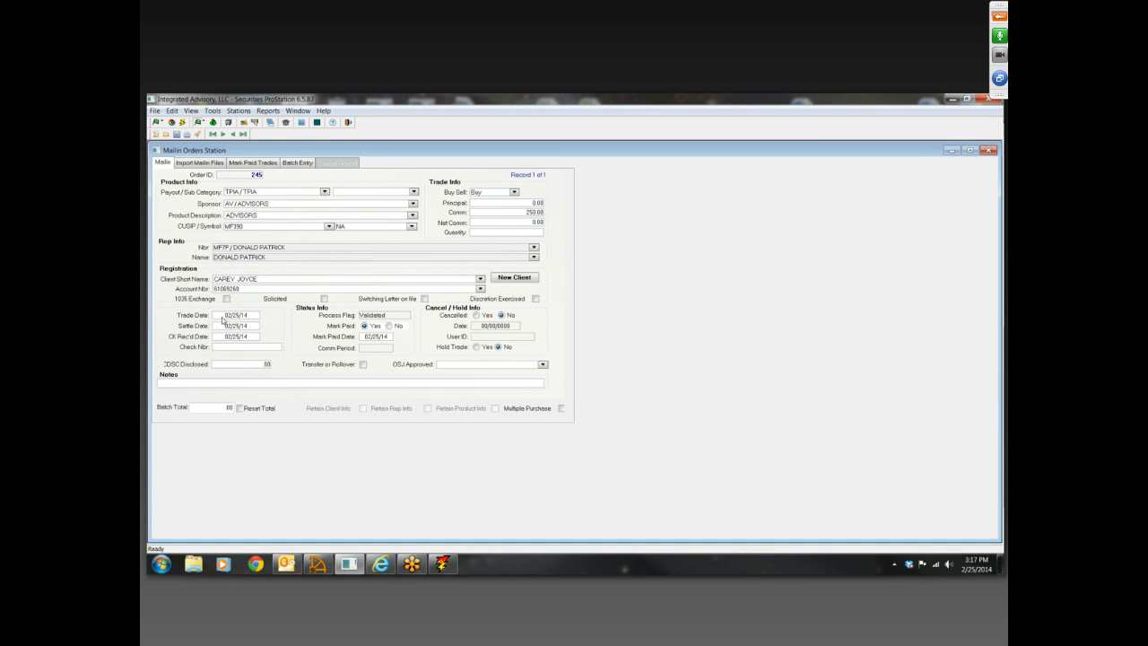
double_click(228, 316)
text(01/15/13)
click(224, 325)
click(219, 339)
click(364, 338)
double_click(364, 340)
click(221, 320)
click(388, 341)
Check the start and end dates of the commission periods in Commission Period Maintenance, and return to the mailin order
click(244, 110)
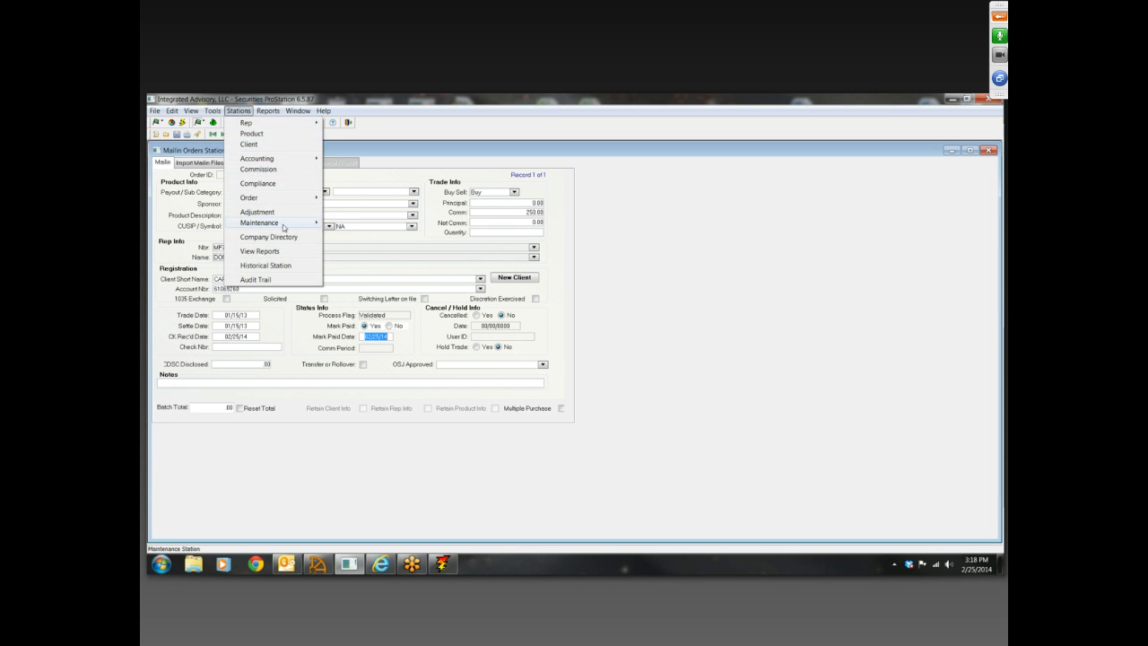
mouse_move(269, 221)
click(350, 223)
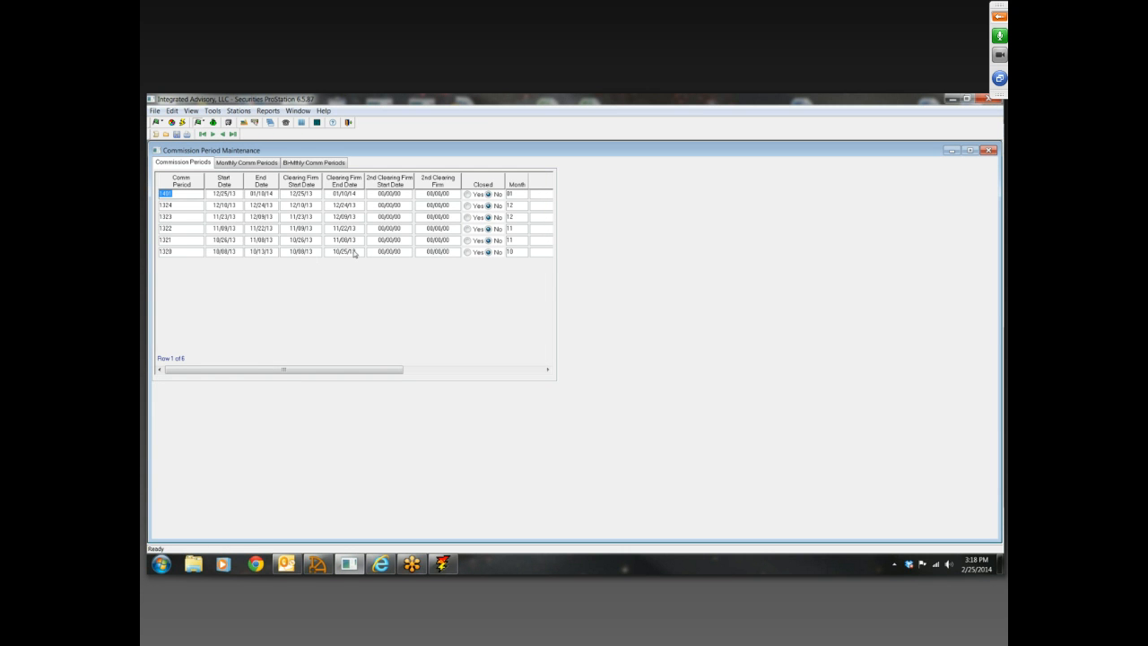
click(312, 252)
click(197, 240)
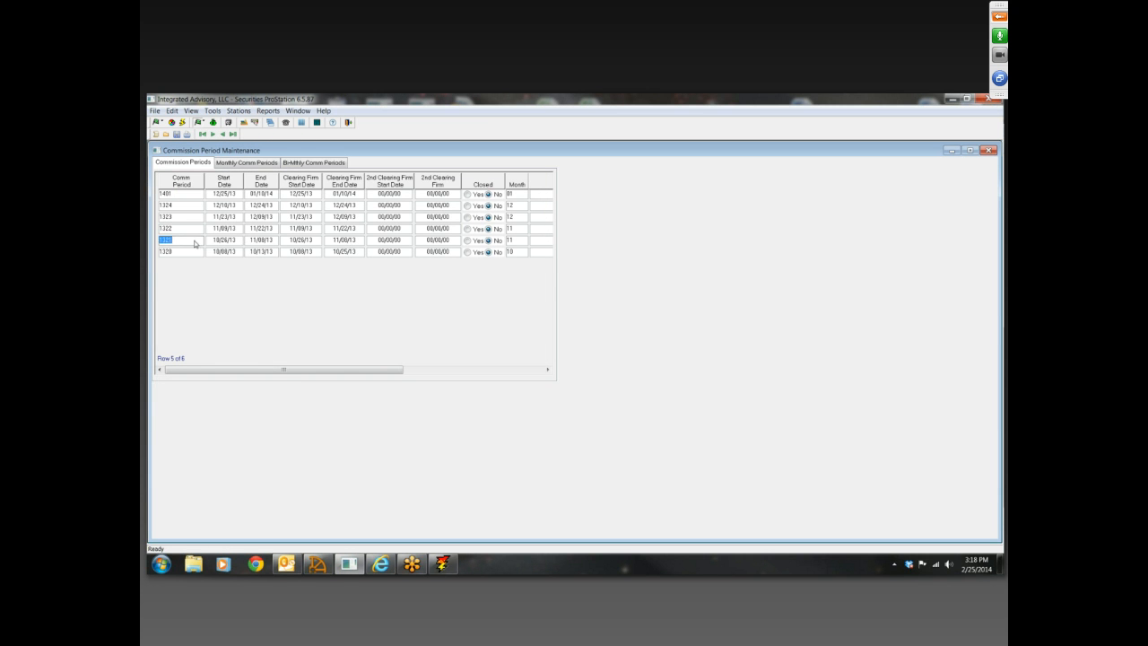
click(989, 150)
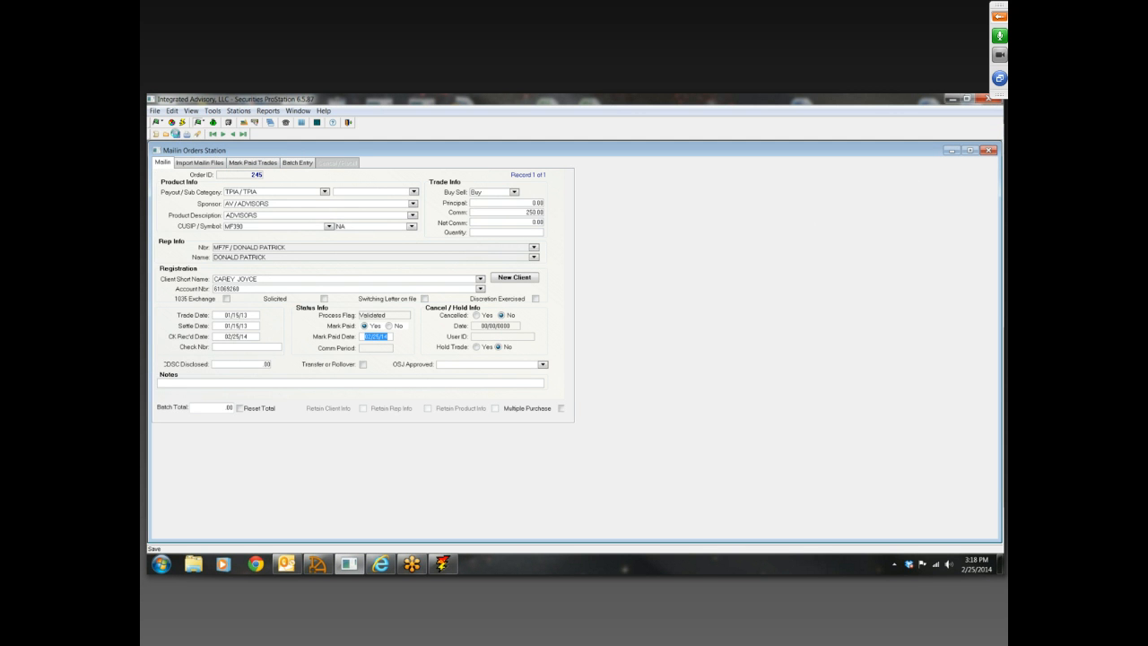
Save the mailin order, and view the Daily Processing station in Securities ProStation Processing before closing that program
click(176, 133)
click(443, 565)
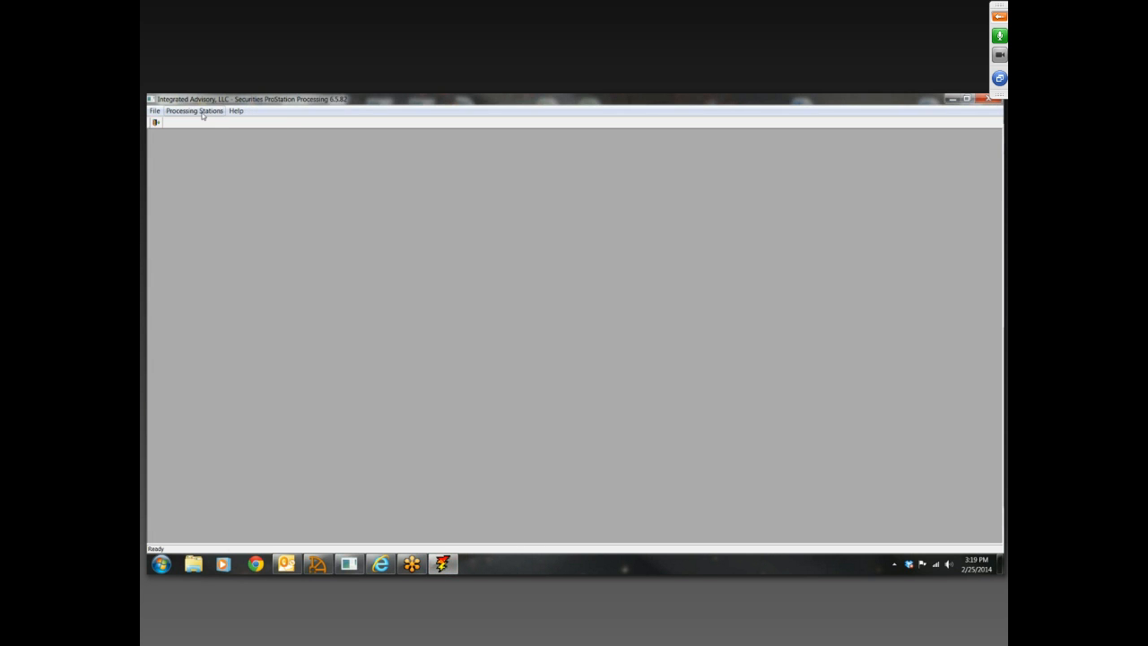
click(194, 110)
click(199, 125)
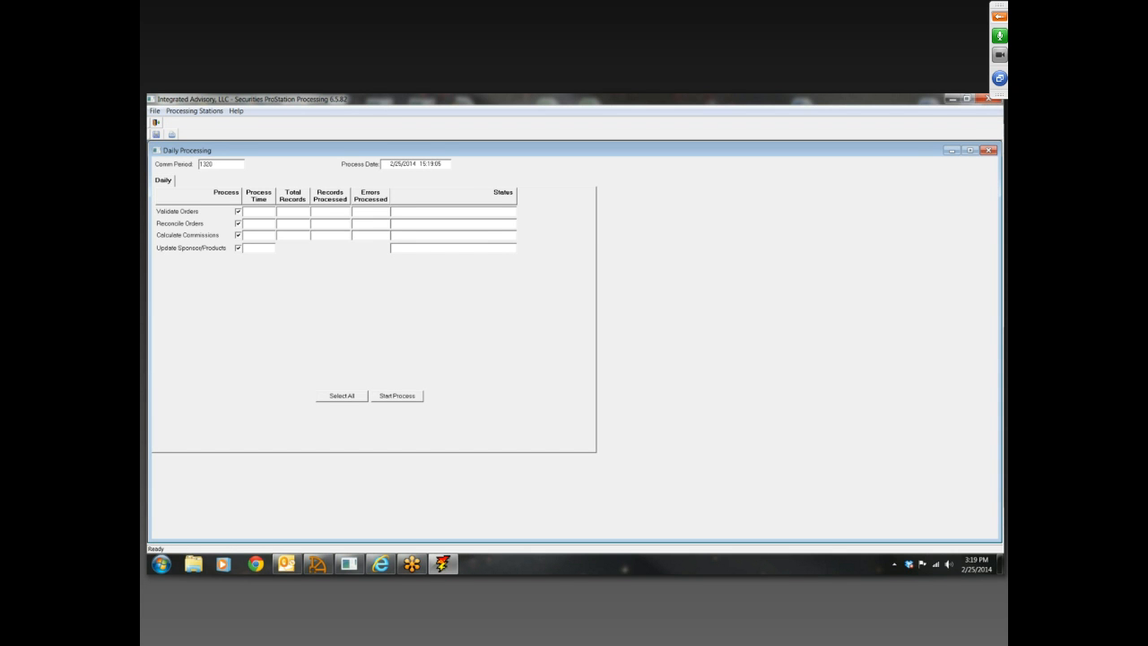
click(990, 99)
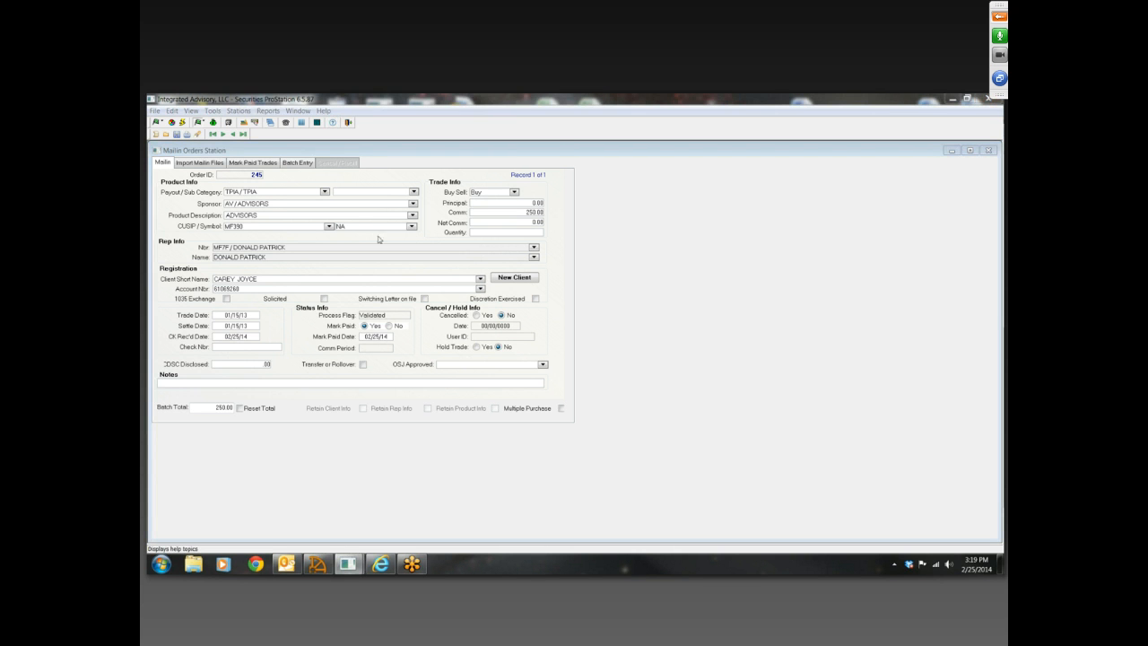
Read the New Mailin instructions among the Order station topics in the help, and close the help
click(224, 216)
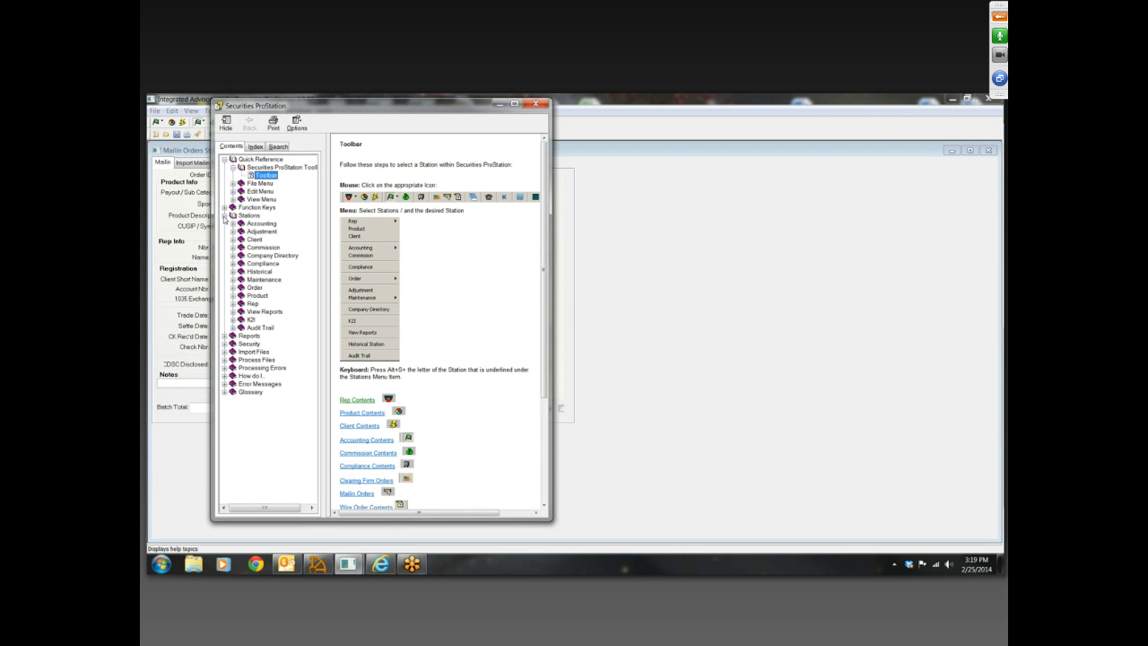
click(234, 287)
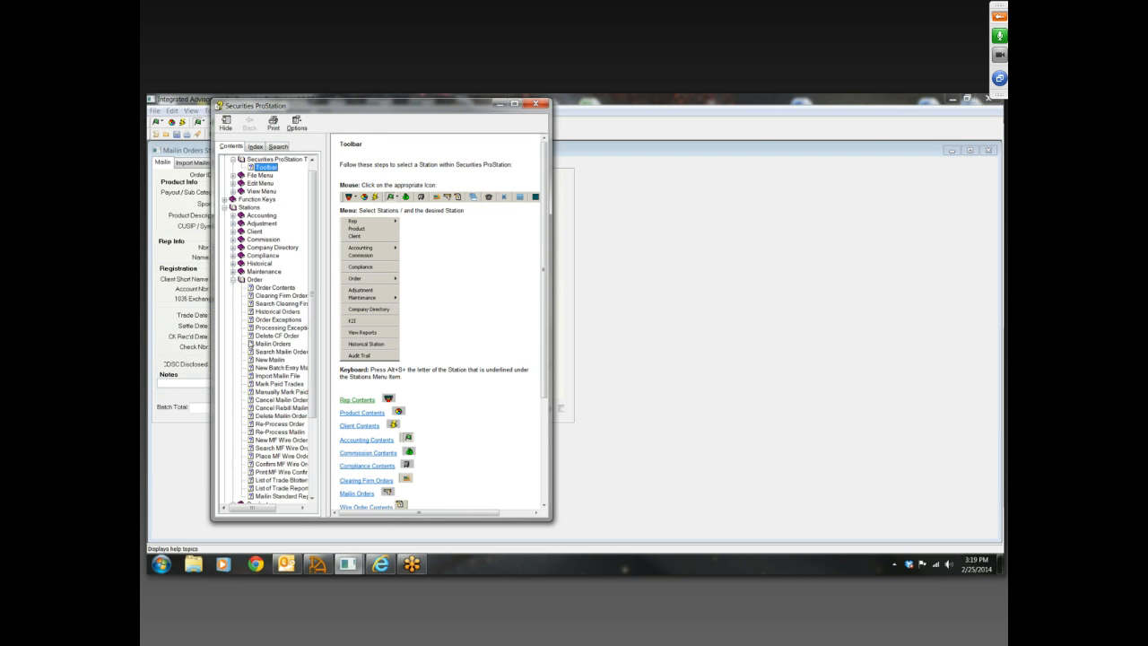
click(271, 359)
click(514, 104)
scroll(697, 369, down, 15)
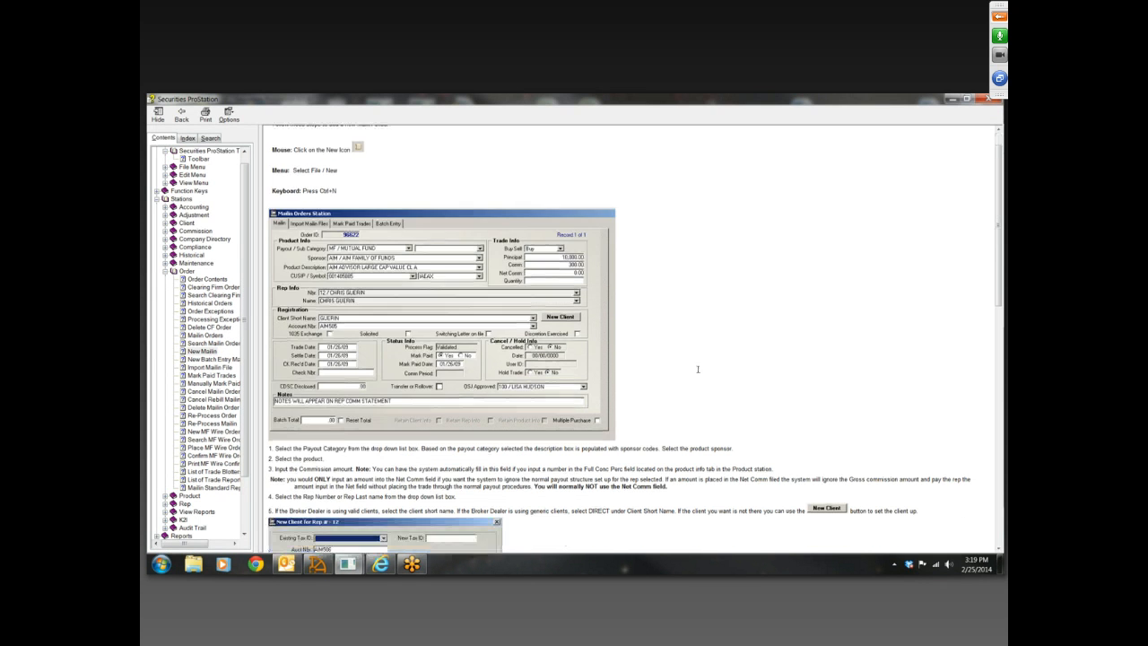
scroll(697, 369, up, 15)
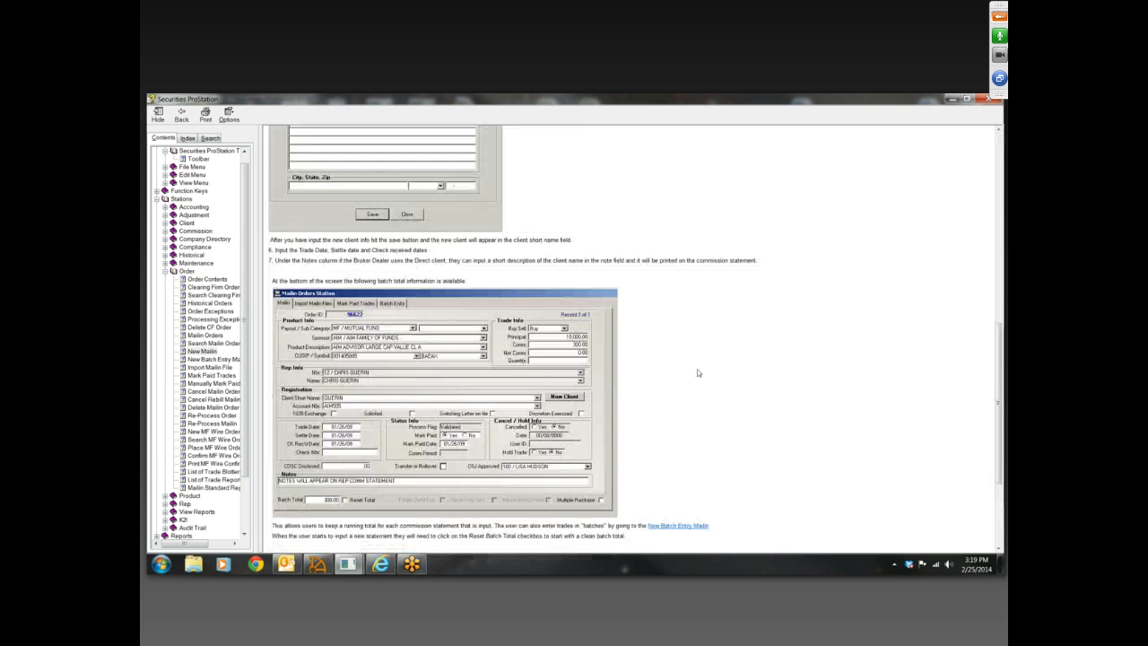
click(990, 98)
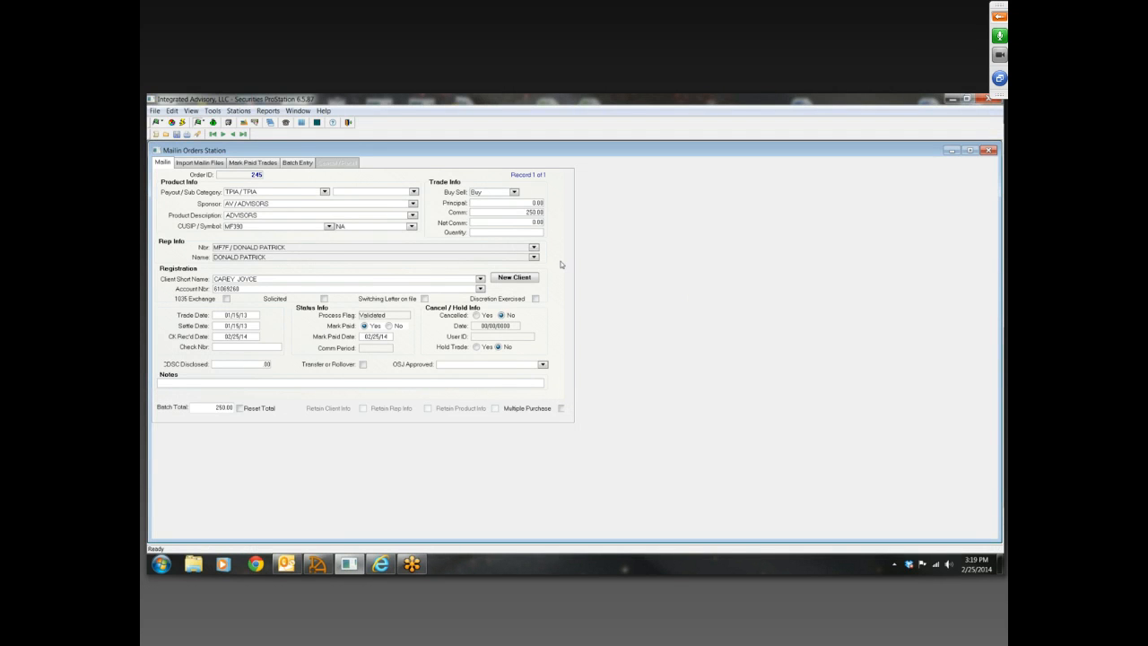
Close the Mailin Orders Station and open the Adjustment Station with its adjustment search
click(989, 150)
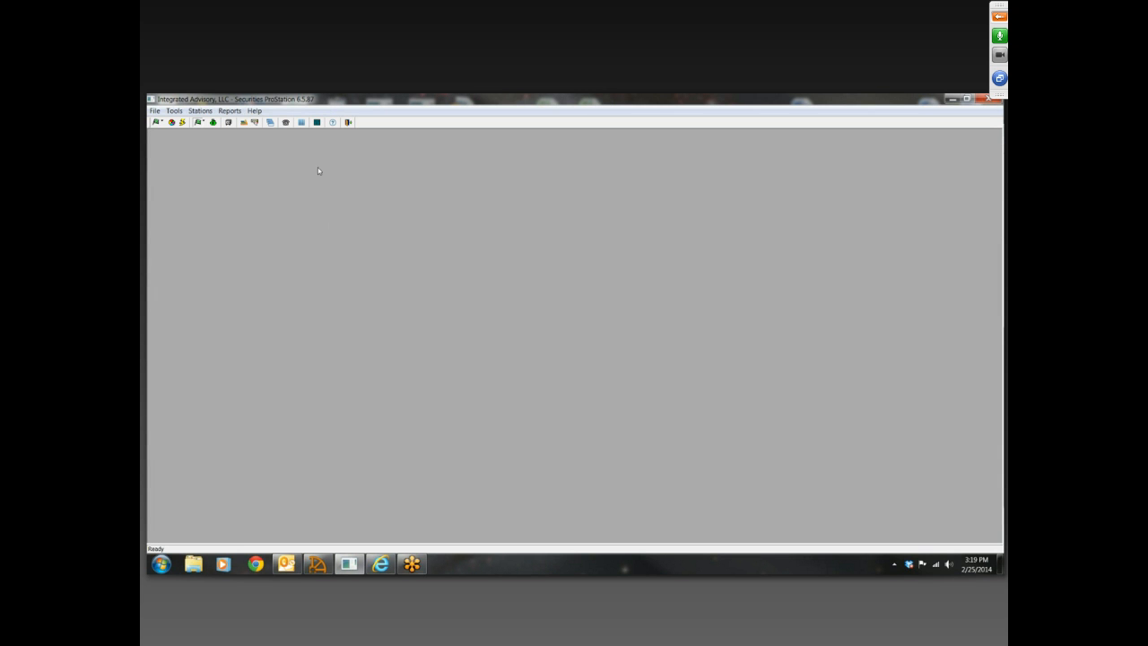
click(271, 123)
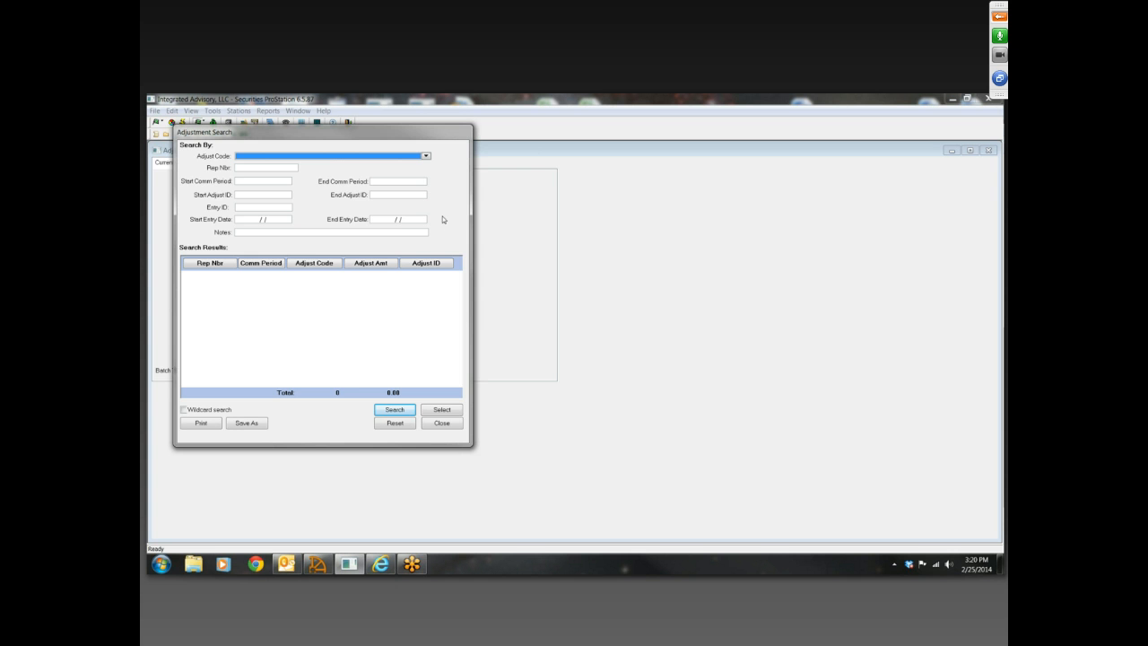
drag(406, 138, 530, 151)
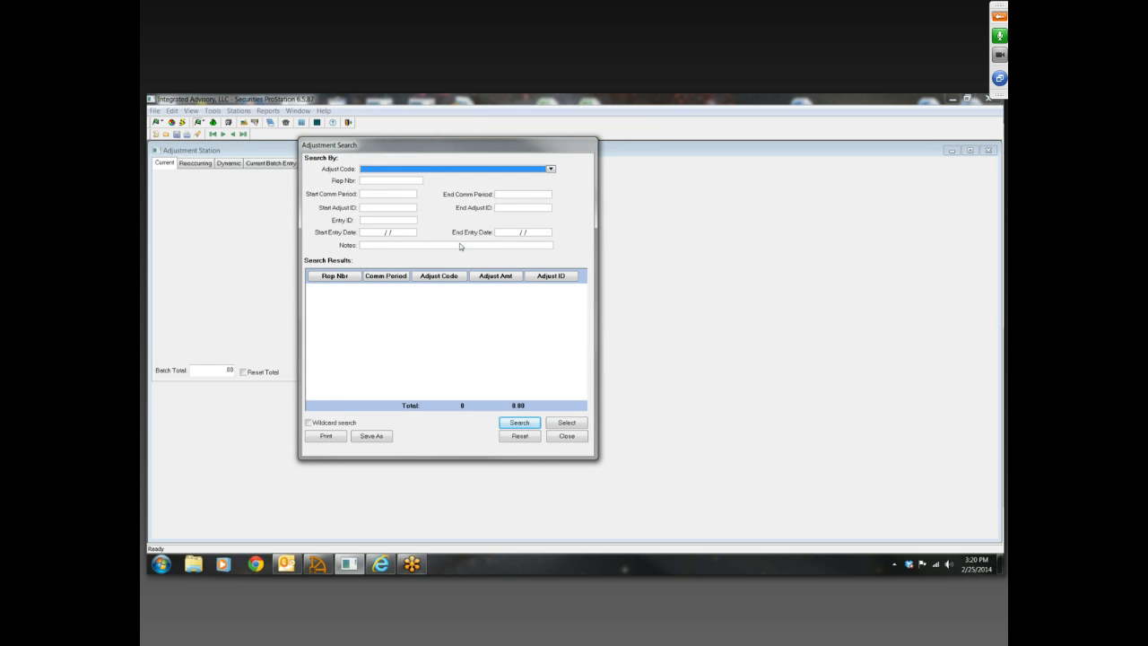
Look through the available adjust codes in the Adjustment Search without choosing one
click(551, 169)
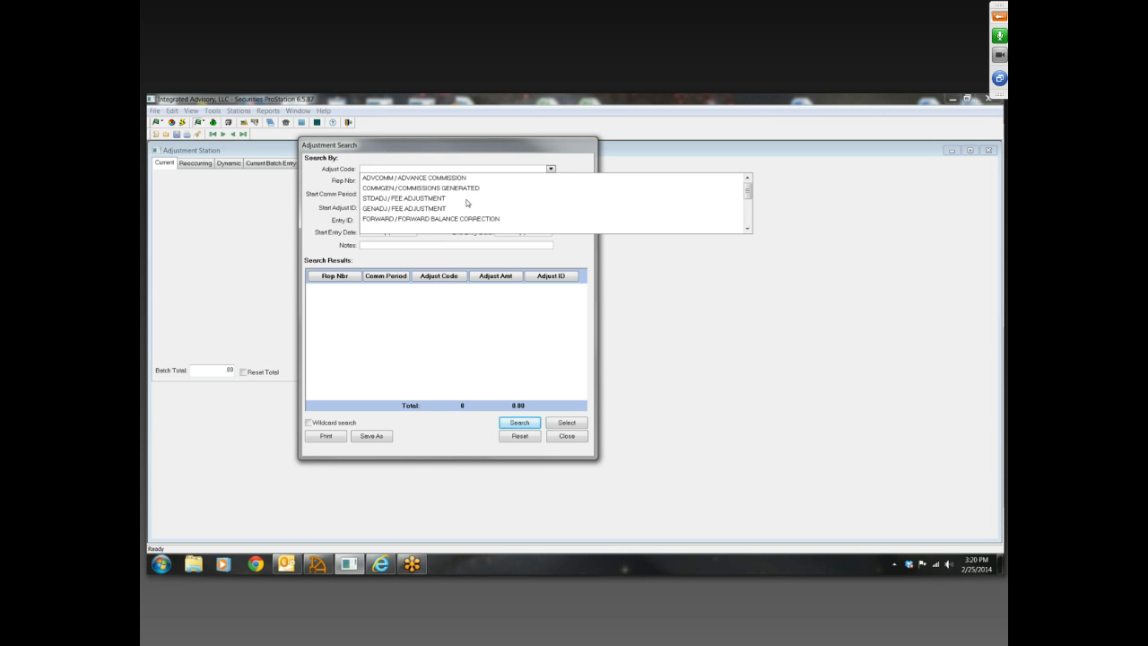
scroll(466, 203, down, 5)
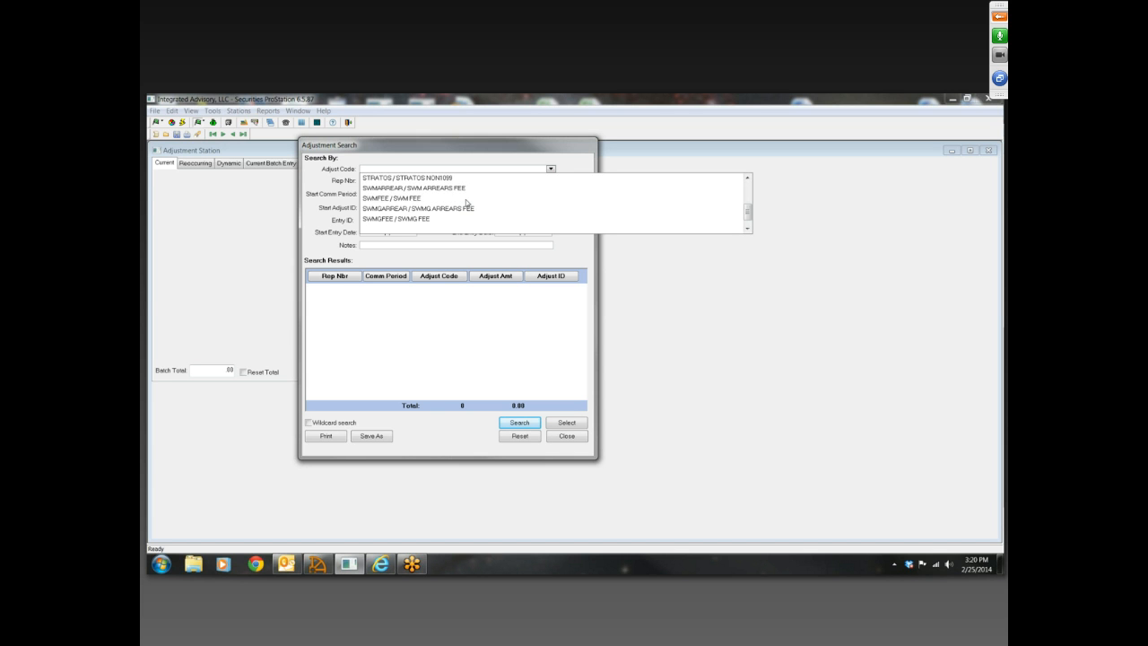
scroll(467, 202, up, 1)
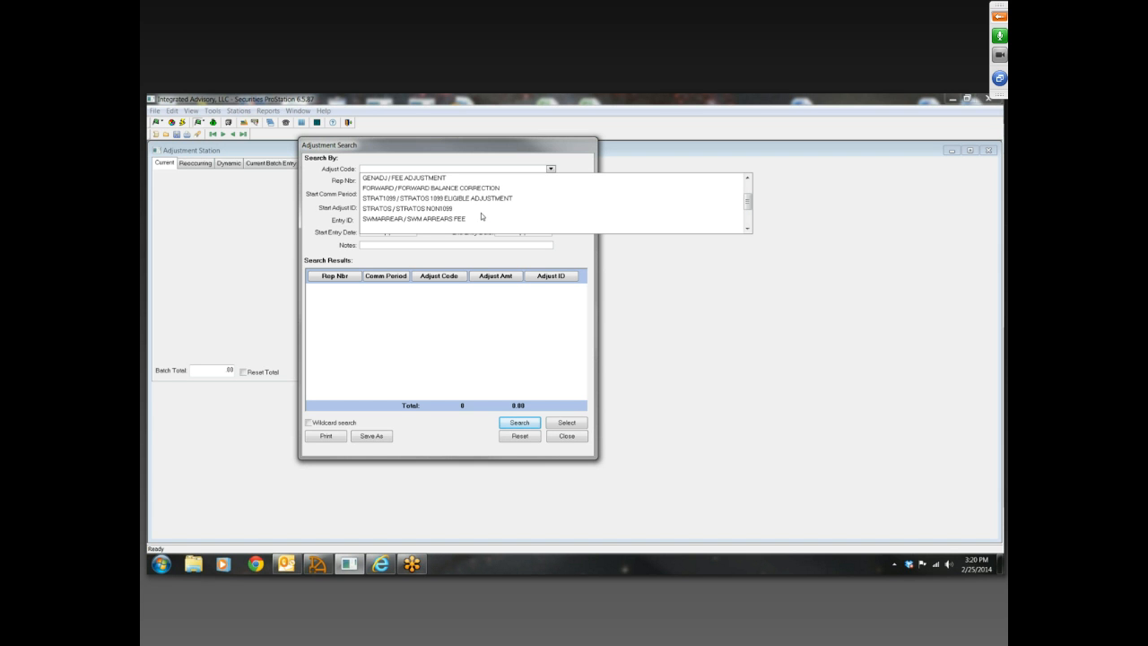
scroll(480, 212, down, 1)
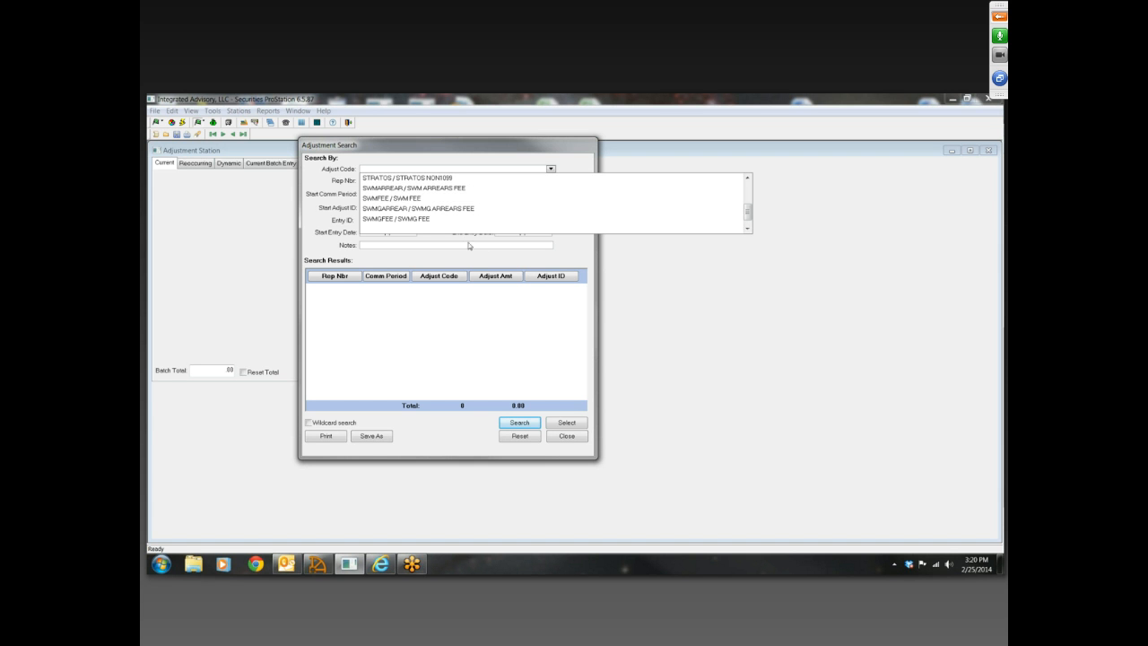
scroll(399, 224, down, 1)
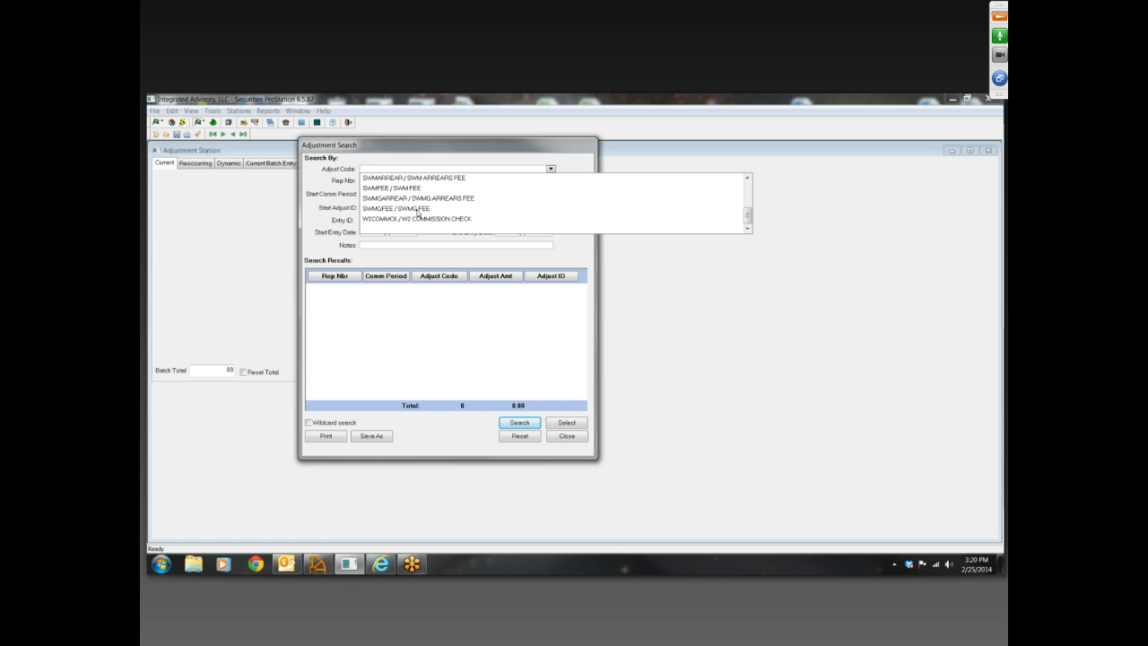
scroll(422, 216, up, 10)
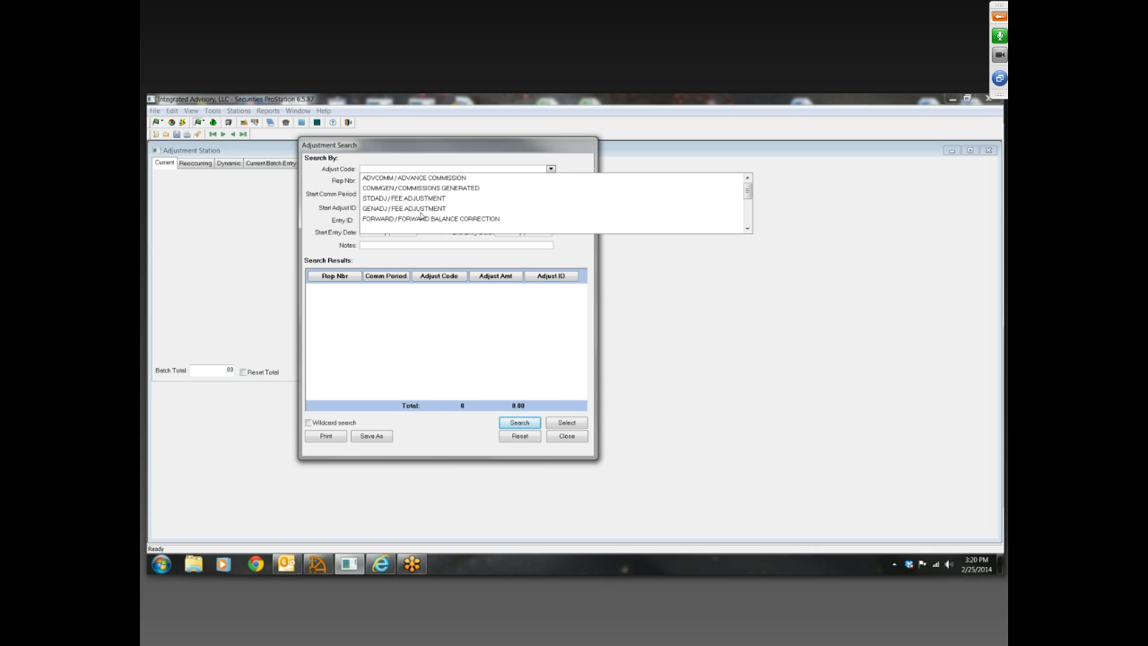
scroll(433, 188, down, 1)
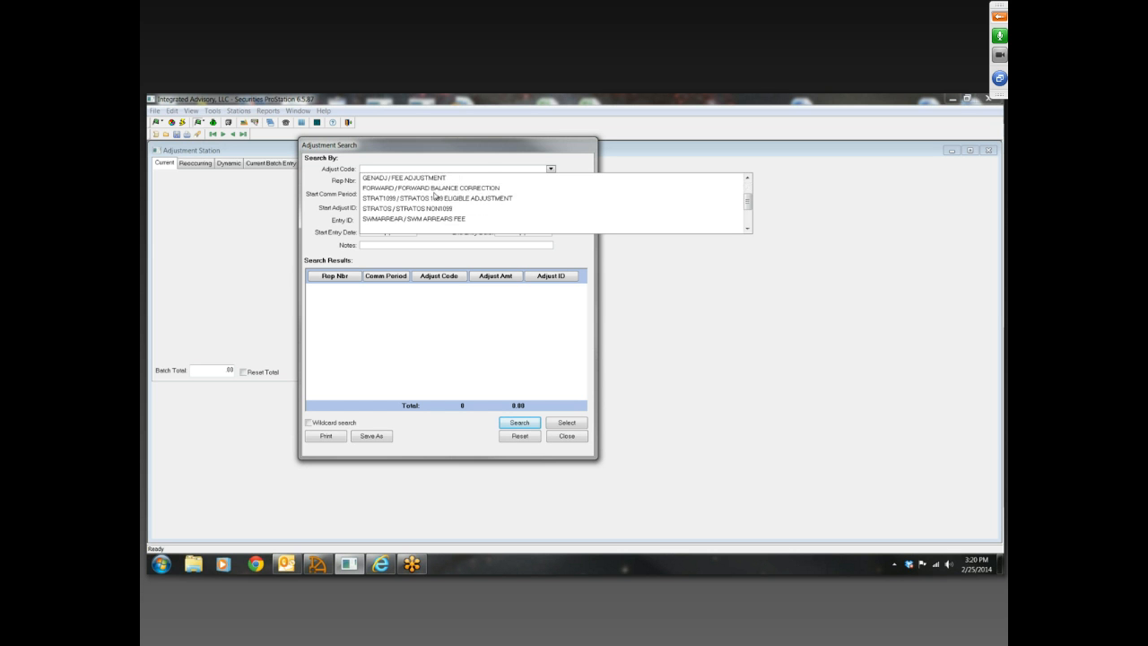
scroll(435, 196, down, 2)
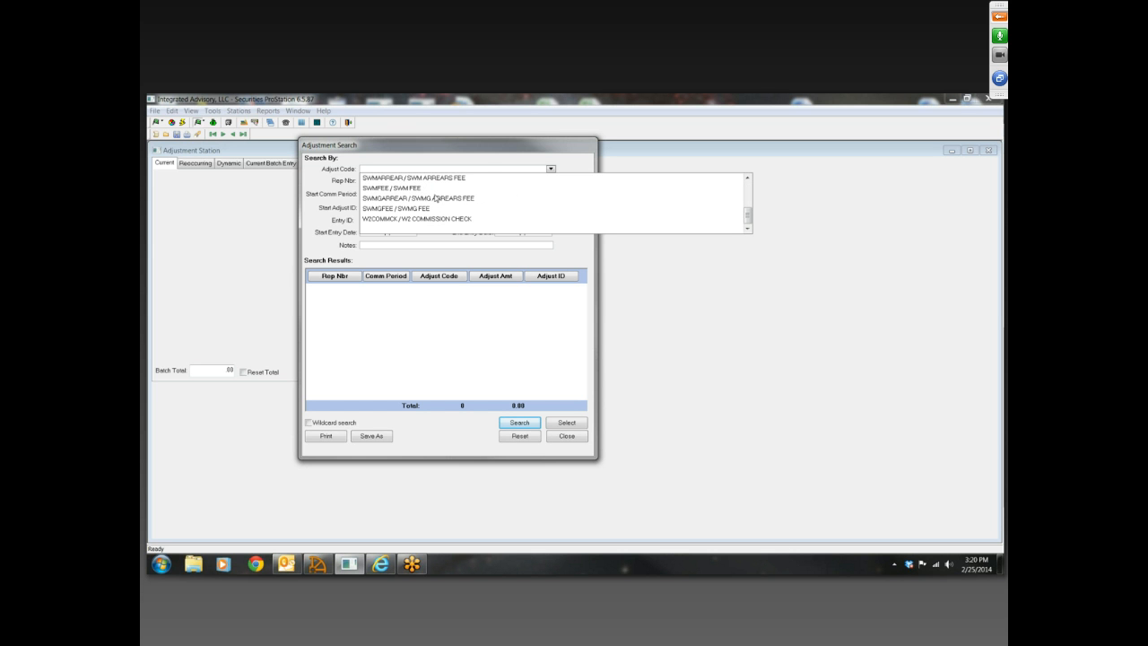
click(682, 301)
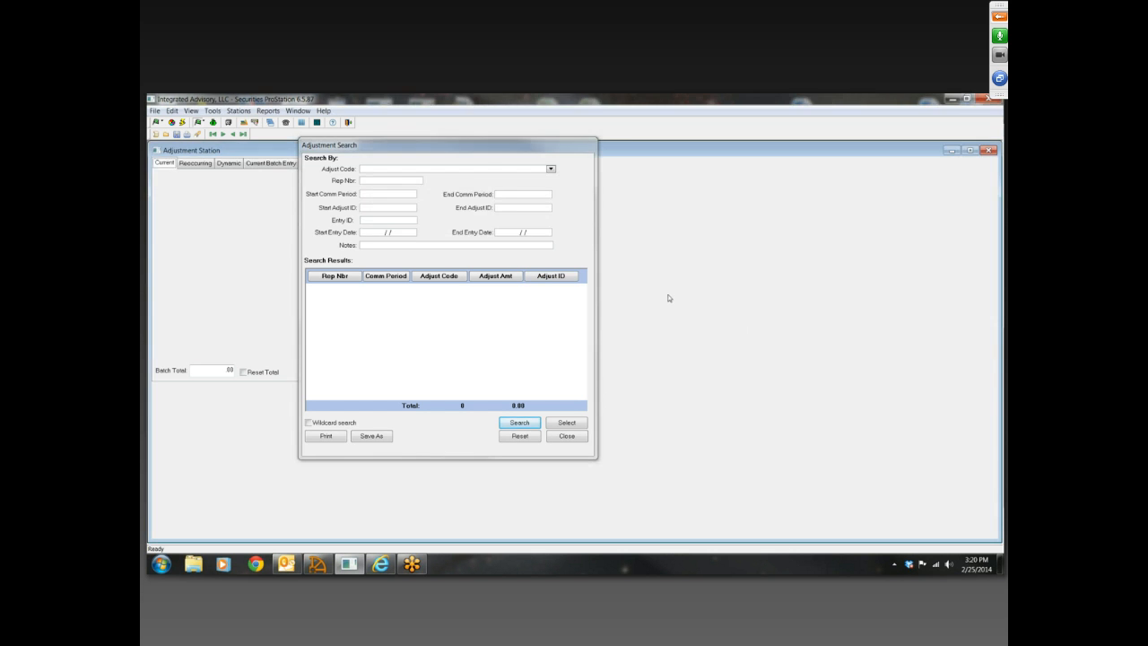
Close the Adjustment Search without searching, view the Reoccurring and Dynamic adjustment sections, and return to the Current adjustments
drag(523, 149, 492, 139)
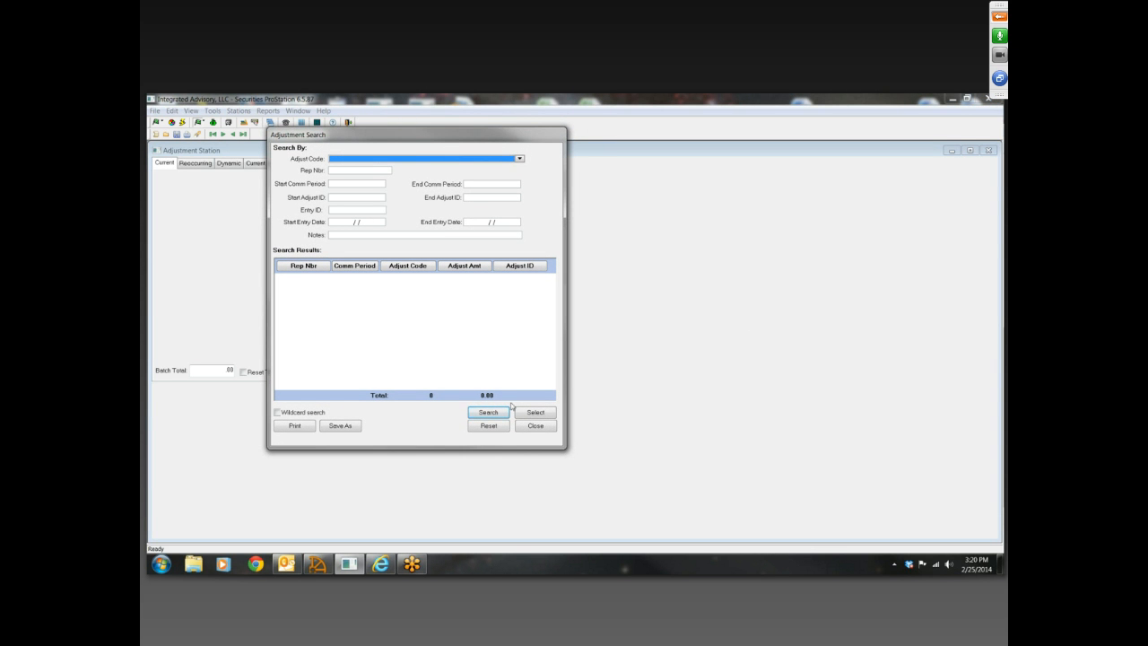
click(538, 427)
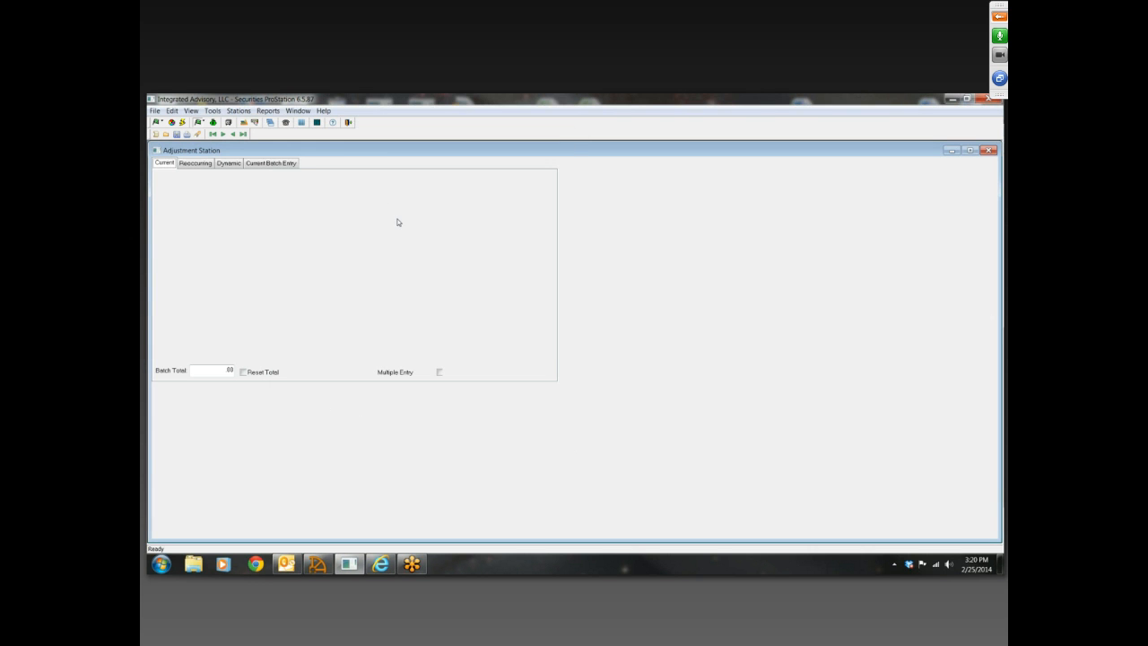
click(195, 168)
click(226, 165)
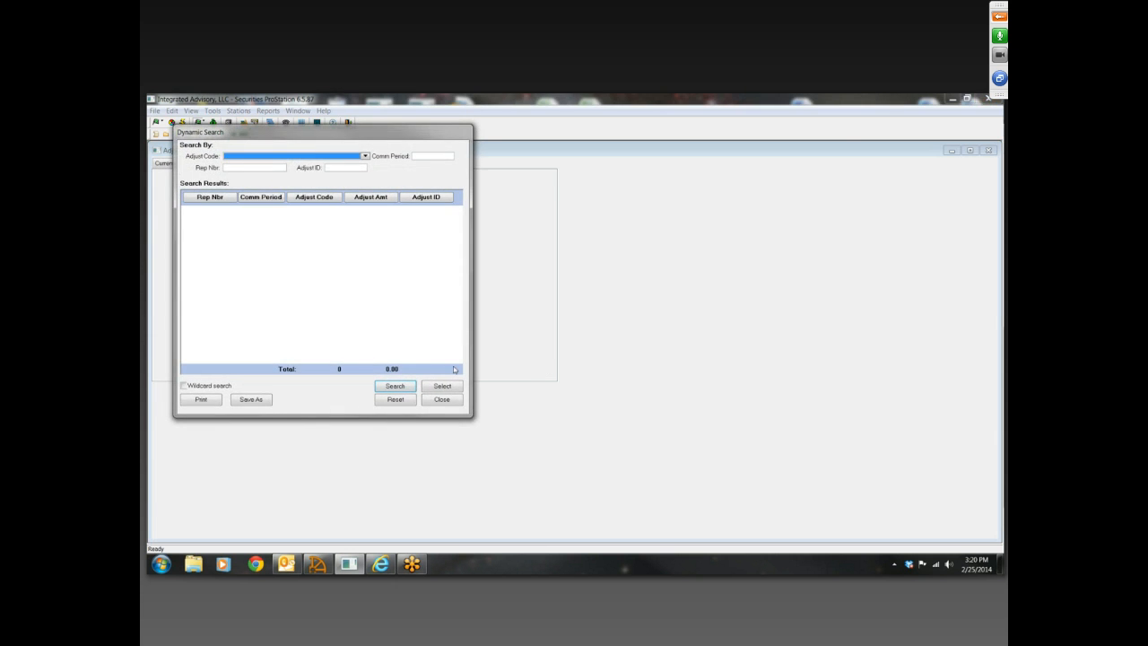
click(442, 400)
click(167, 165)
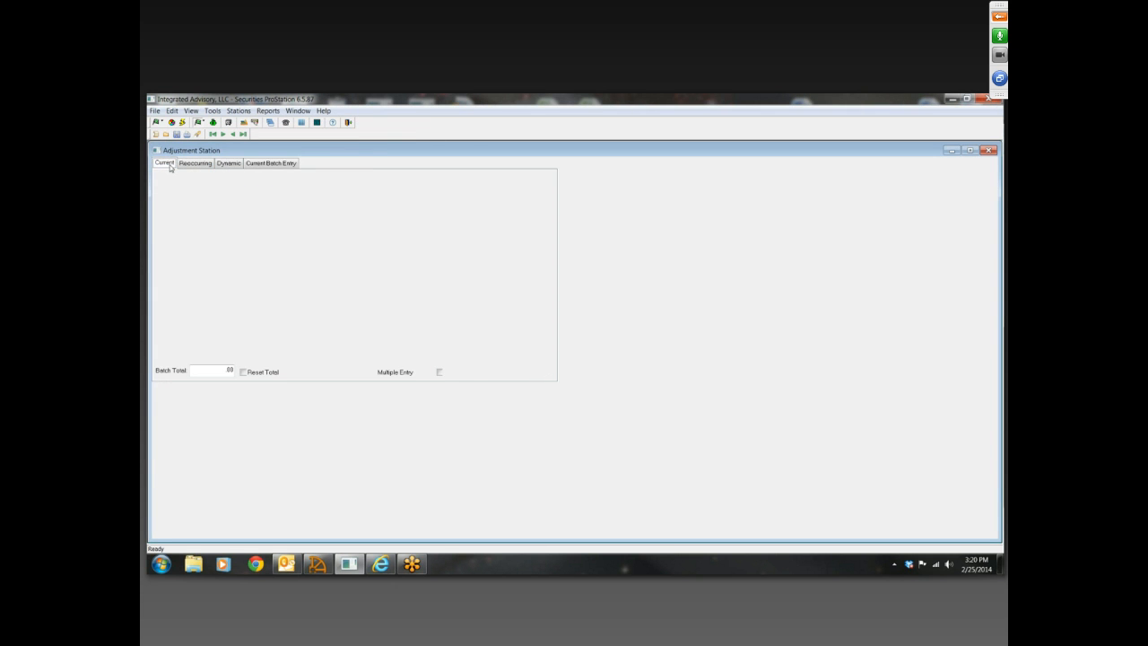
View the Reoccurring and Dynamic adjustment sections again and return to the Current adjustments
click(191, 166)
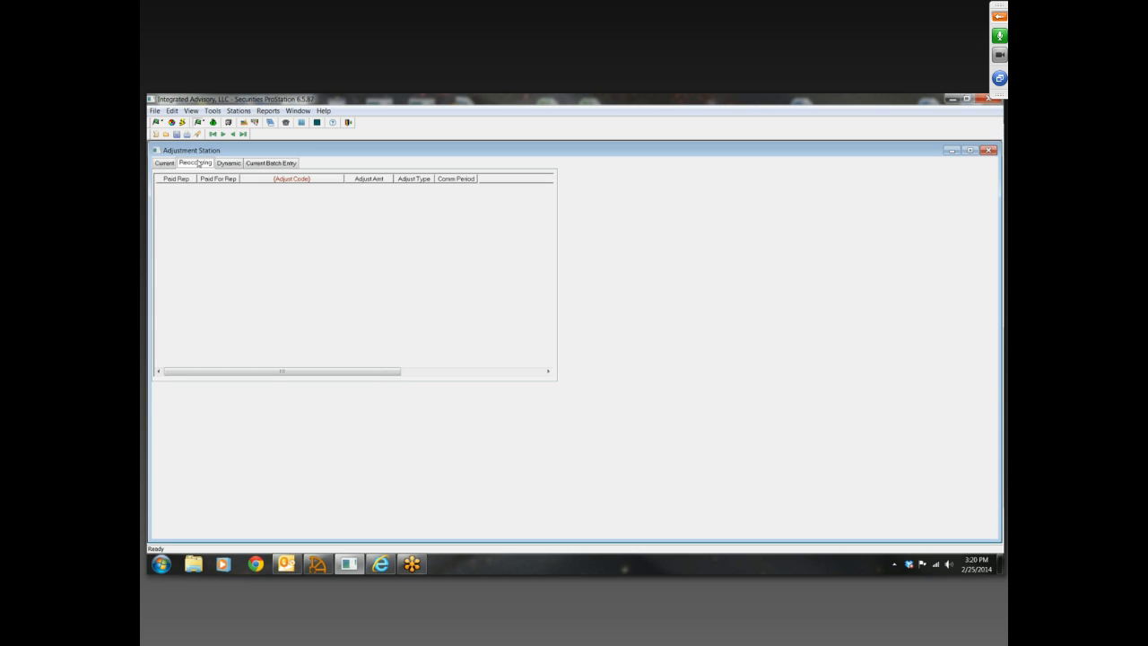
click(226, 164)
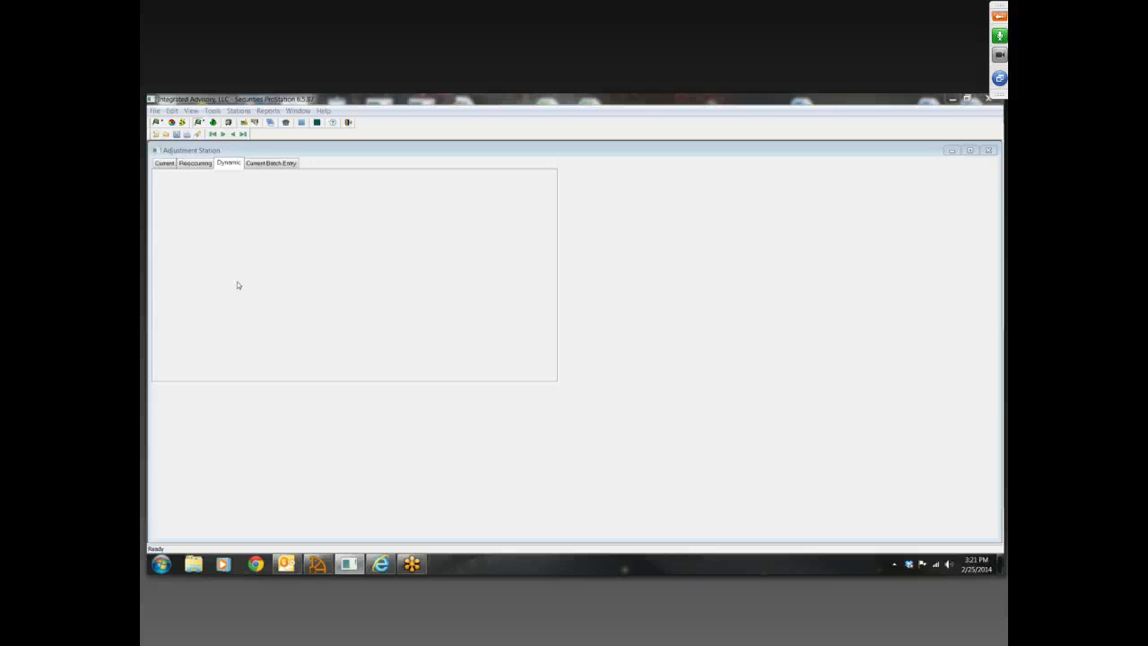
click(164, 165)
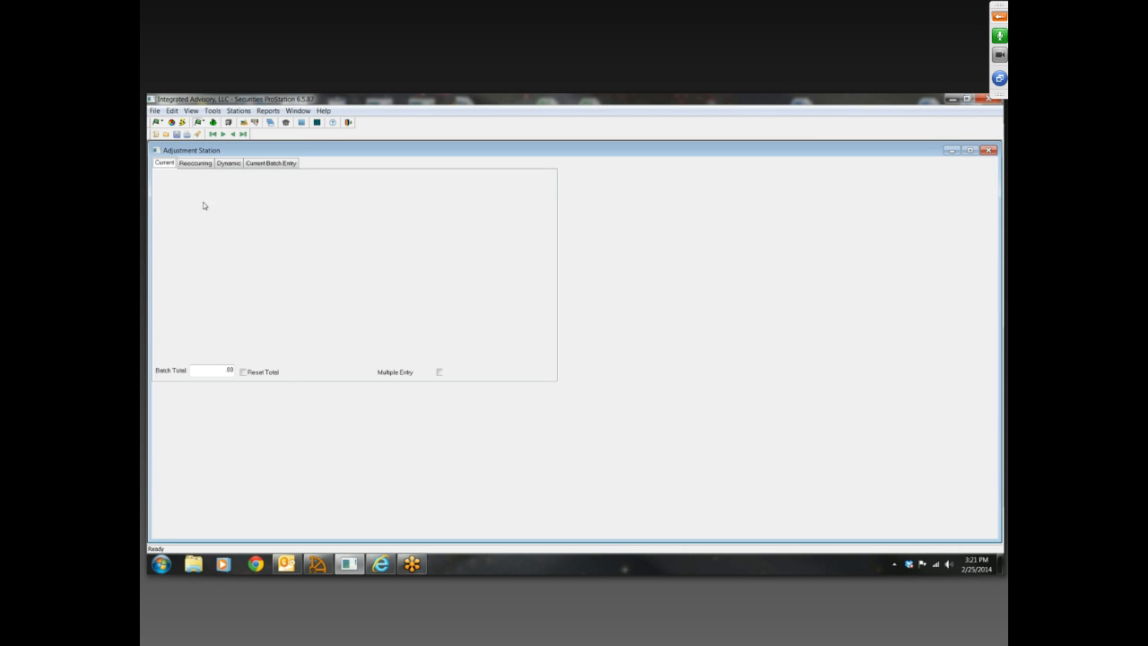
Start a new current adjustment and assign it to the TEST rep
click(156, 133)
click(668, 366)
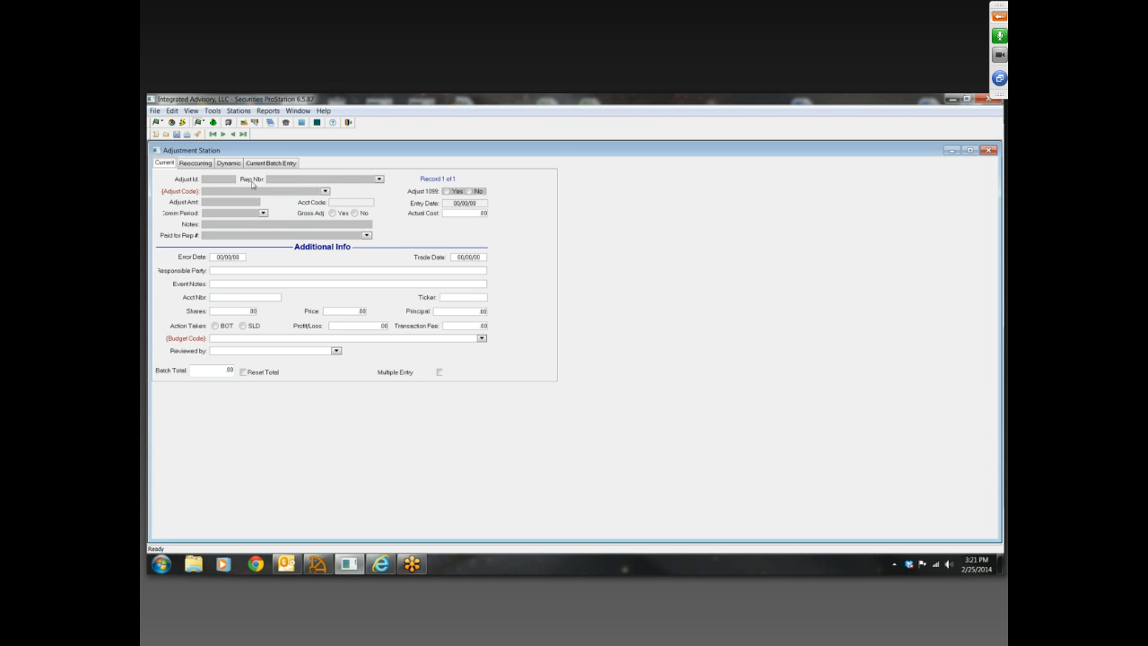
click(380, 180)
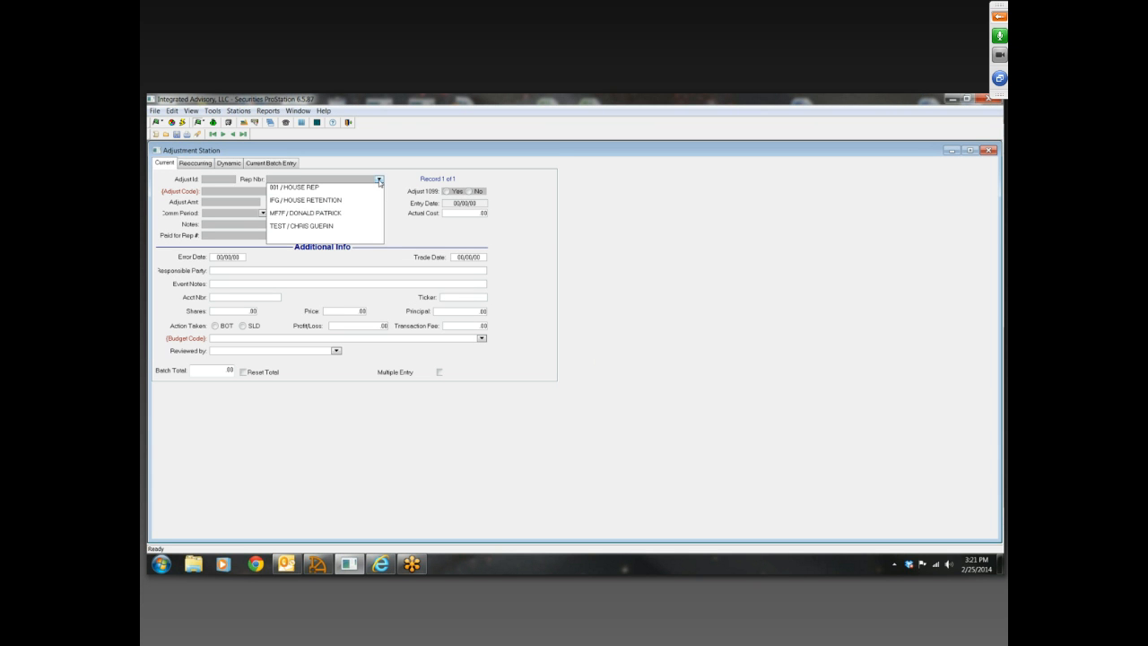
click(310, 226)
Look over the adjust code choices, open the Adjustment Codes table and examine its ADVCOMM and COMMGEN entries
click(325, 192)
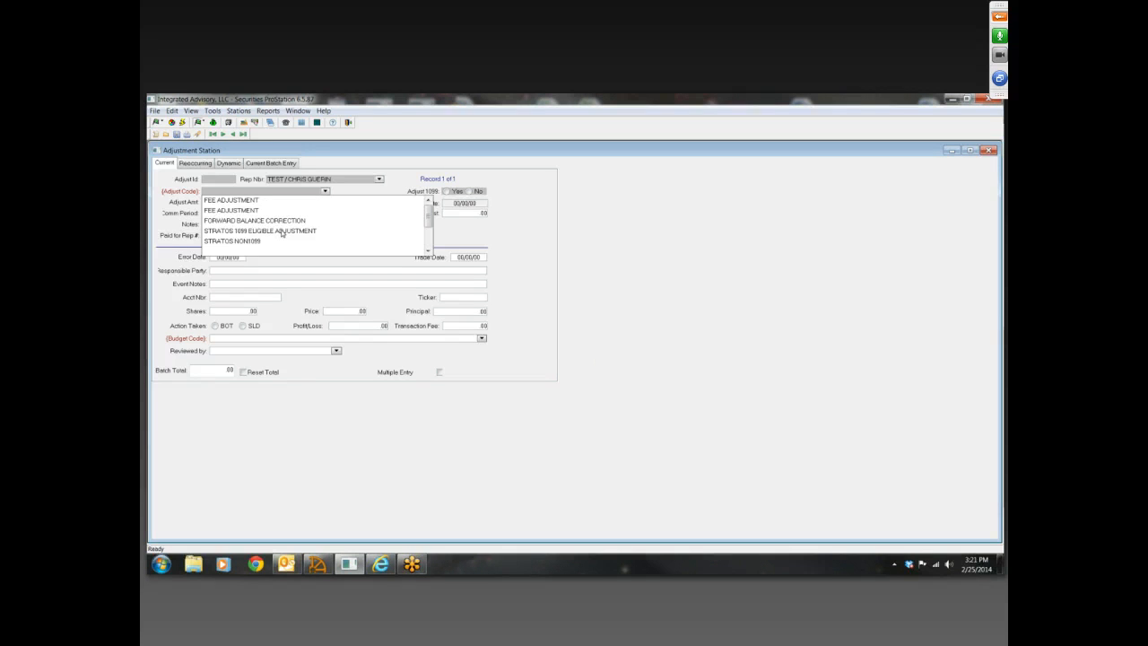
click(371, 195)
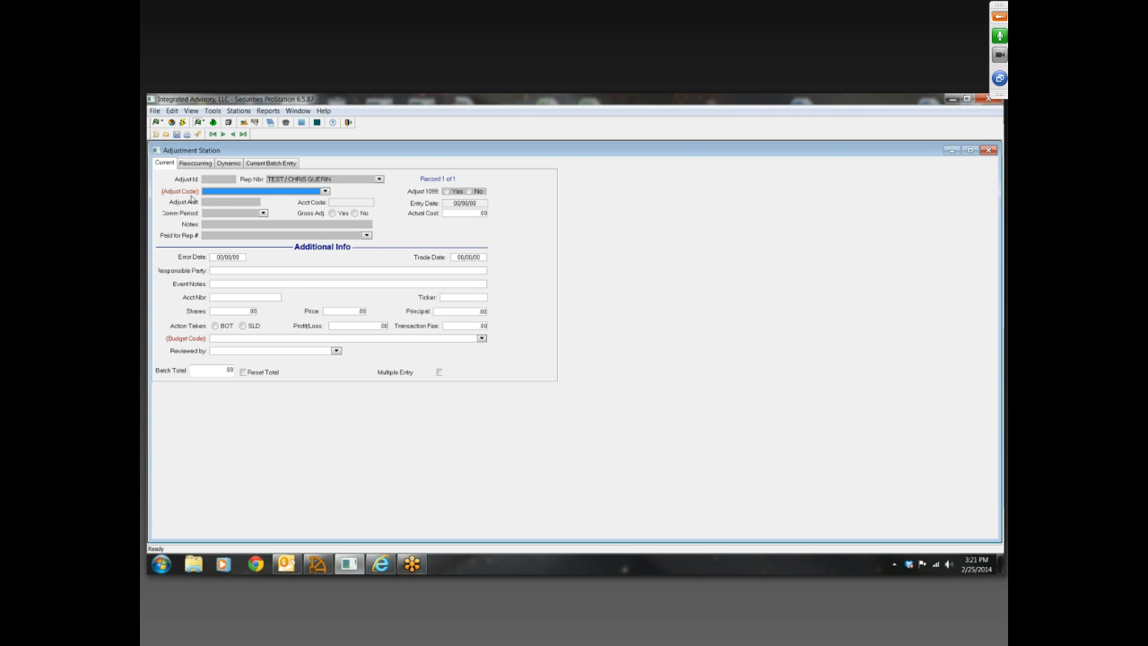
click(191, 198)
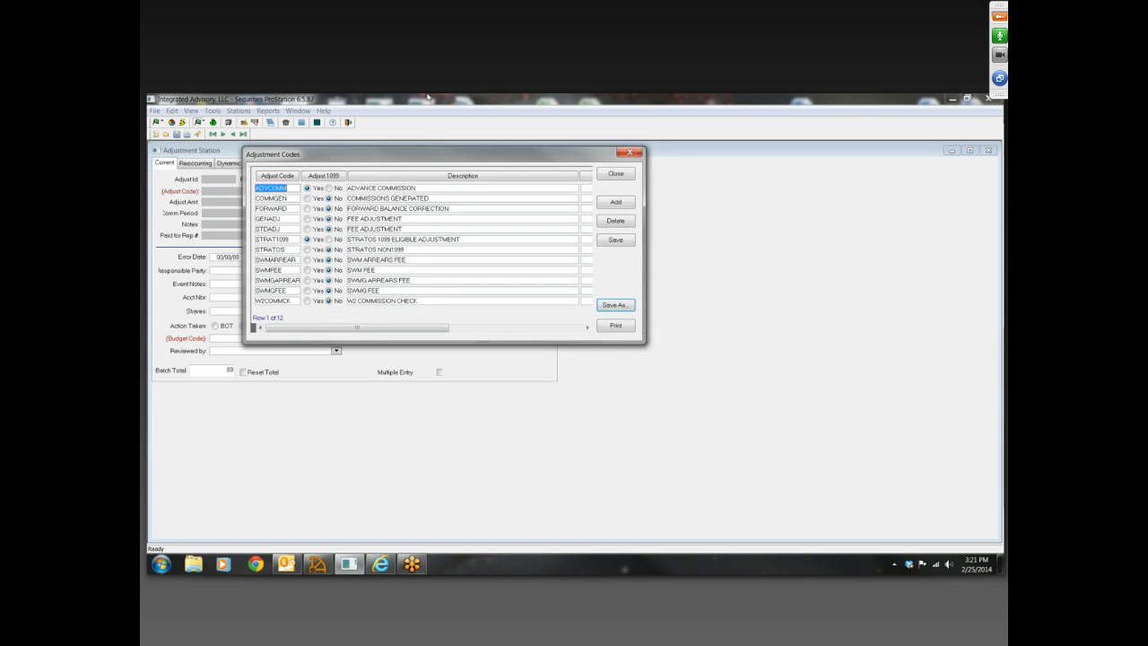
drag(442, 156, 654, 151)
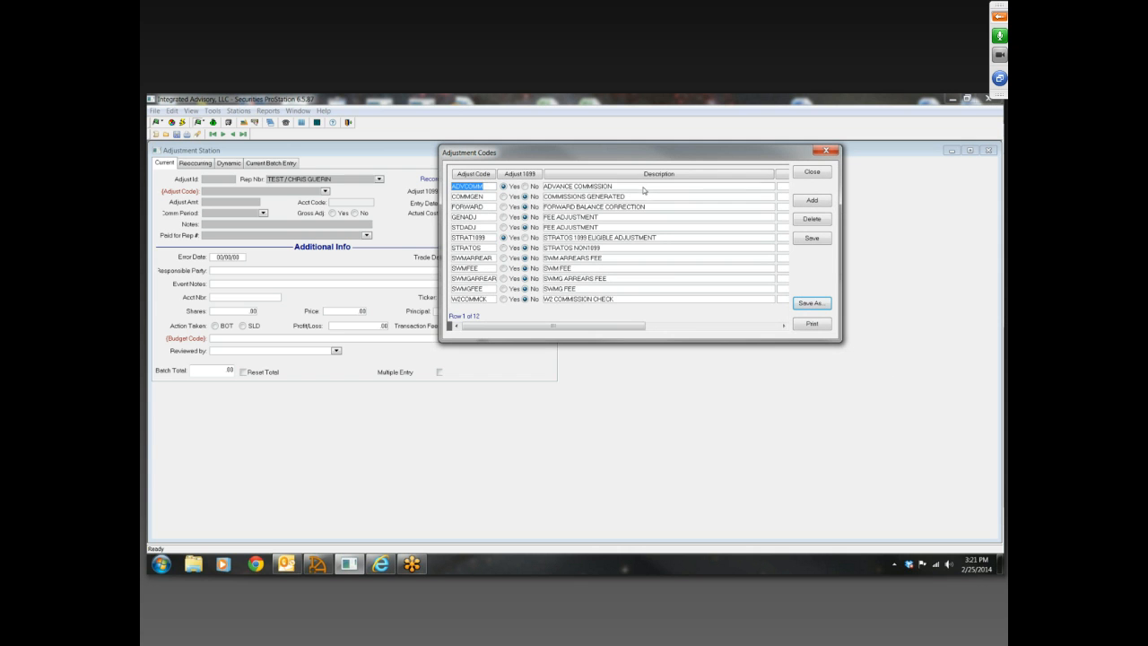
key(Tab)
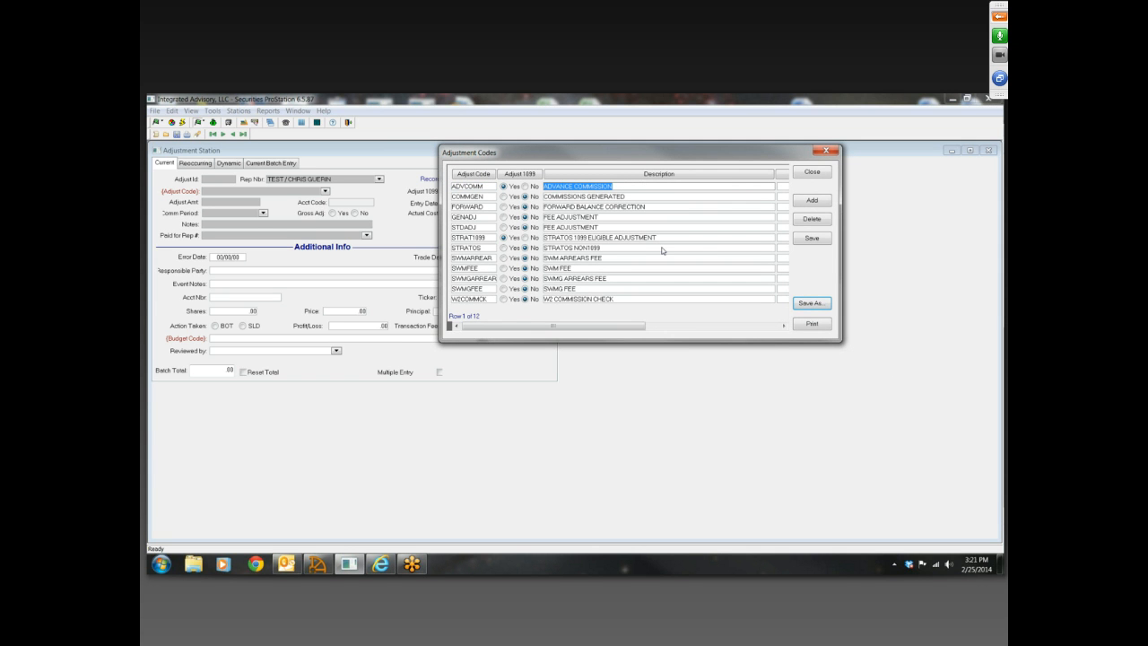
click(610, 196)
click(574, 187)
click(576, 199)
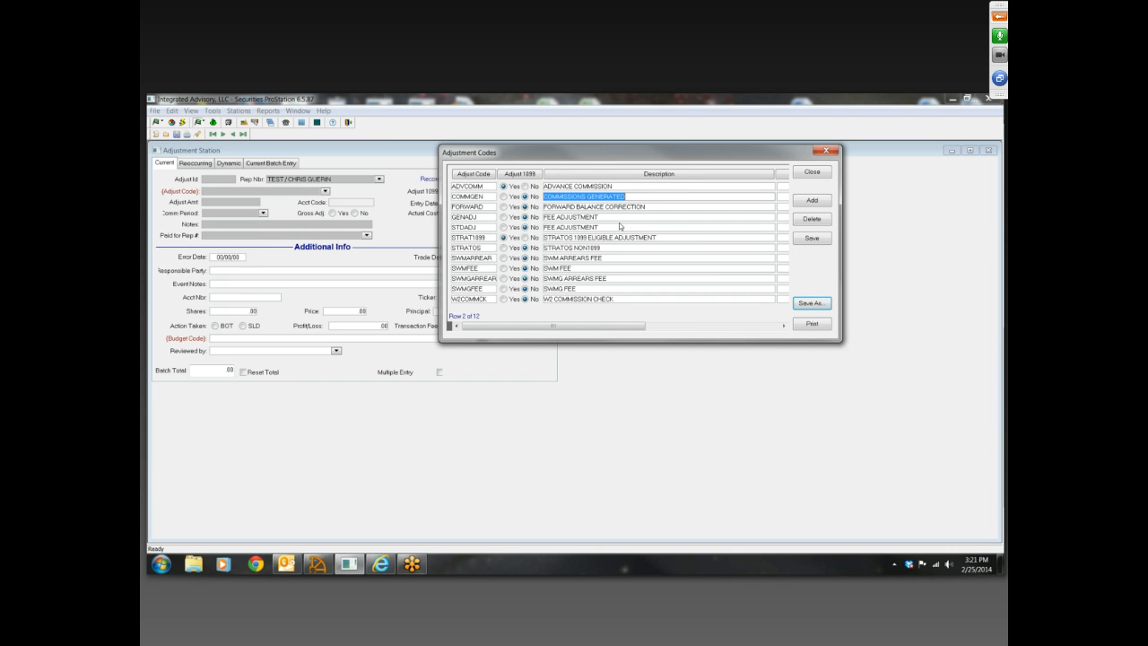
Try to delete the ADVCOMM adjustment code from the Adjustment Codes table
click(611, 186)
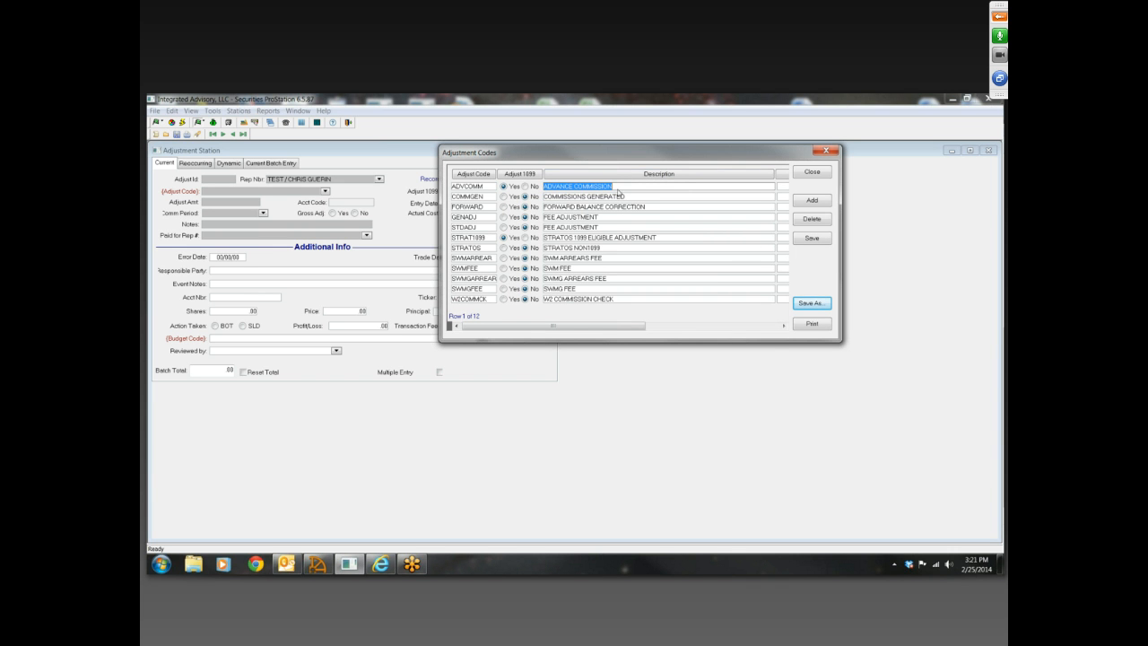
click(817, 224)
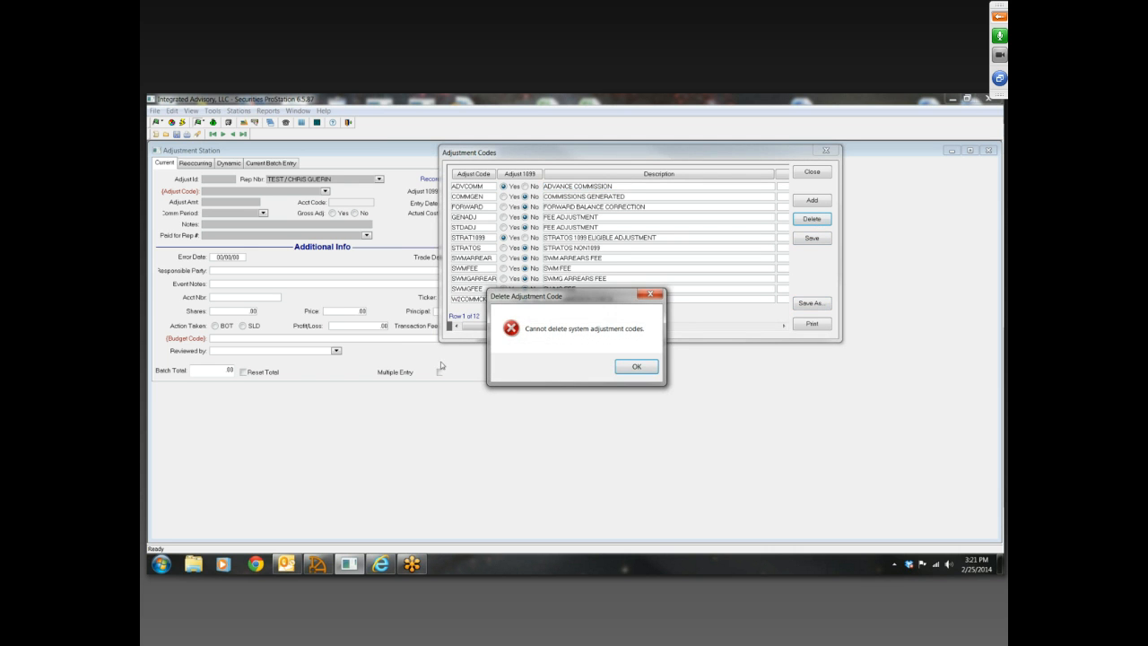
click(636, 367)
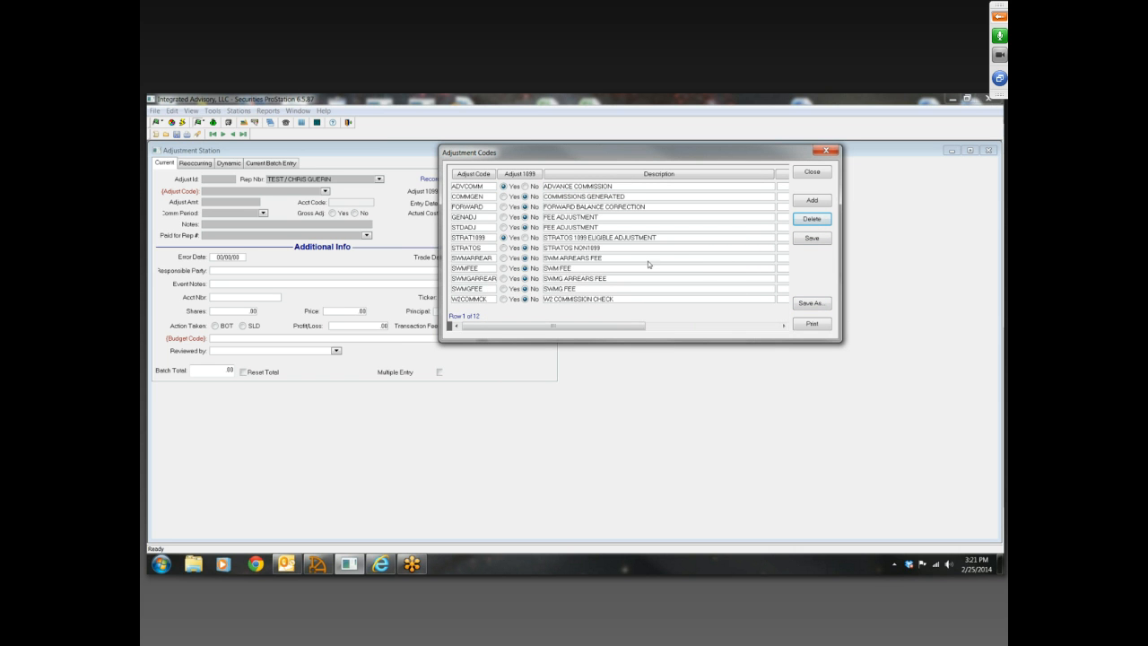
Request deletion of the FORWARD adjustment code, decline it, and close the Adjustment Codes table
click(651, 209)
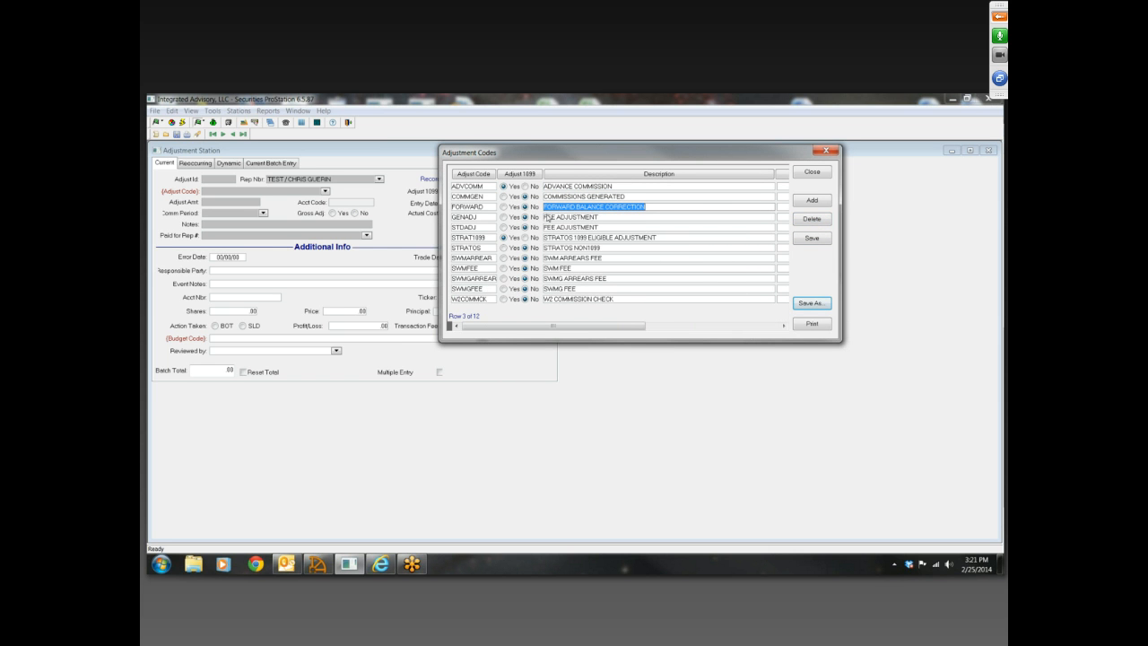
click(812, 218)
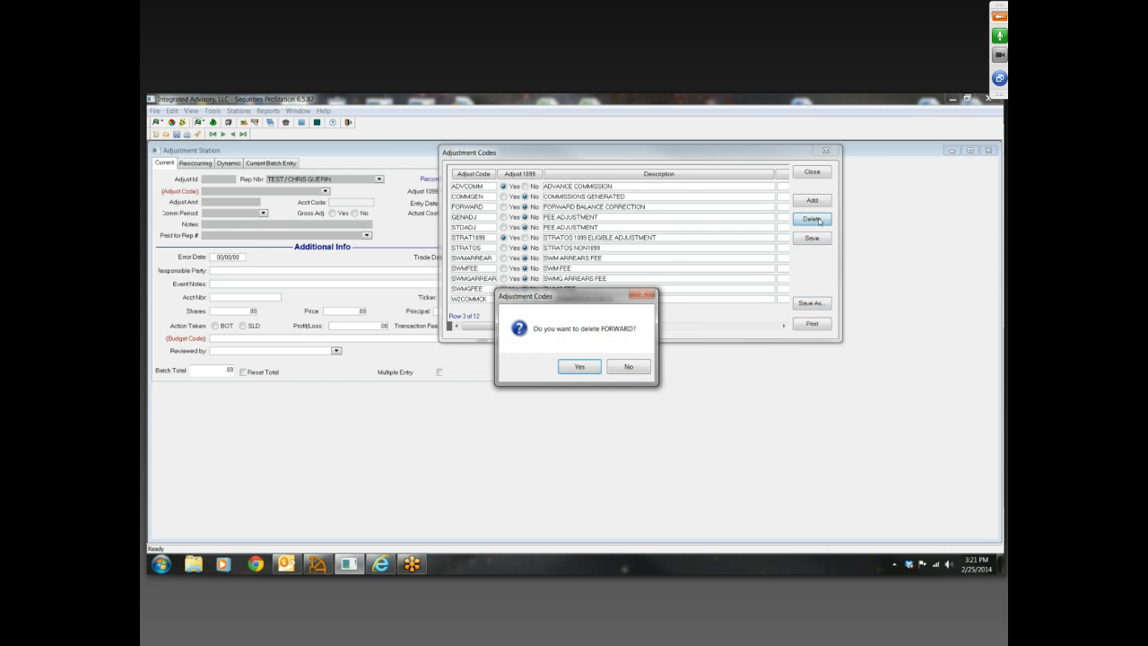
click(630, 367)
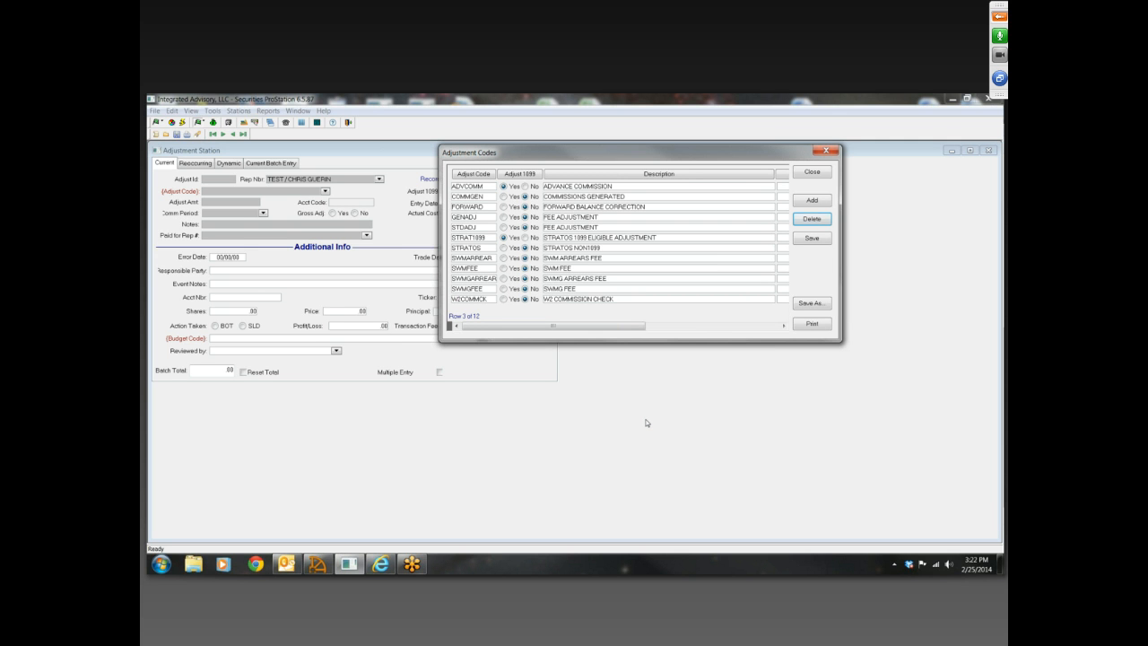
click(617, 258)
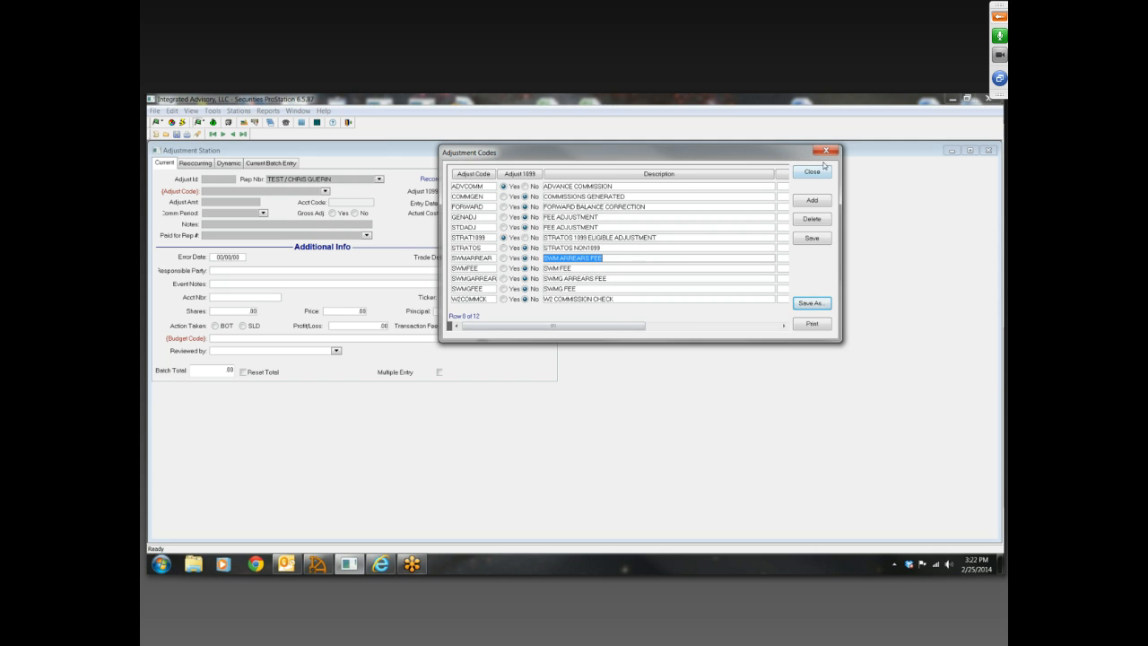
click(818, 171)
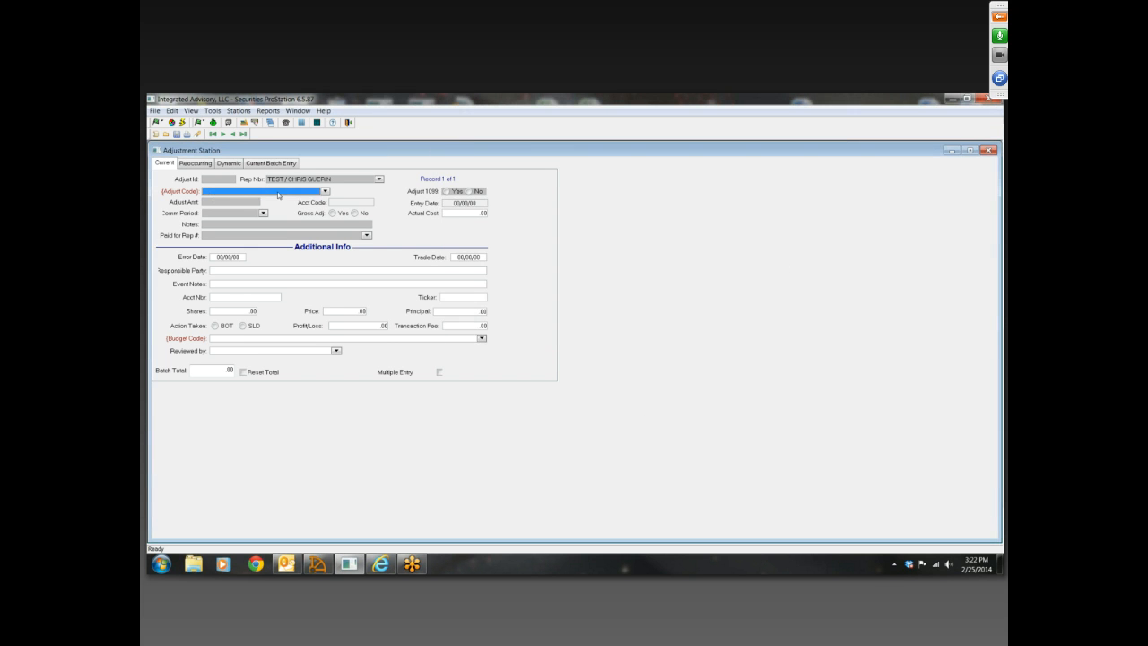
Set the new adjustment's code to FEE ADJUSTMENT, its amount to -50.00 and its commission period to 1320
click(326, 192)
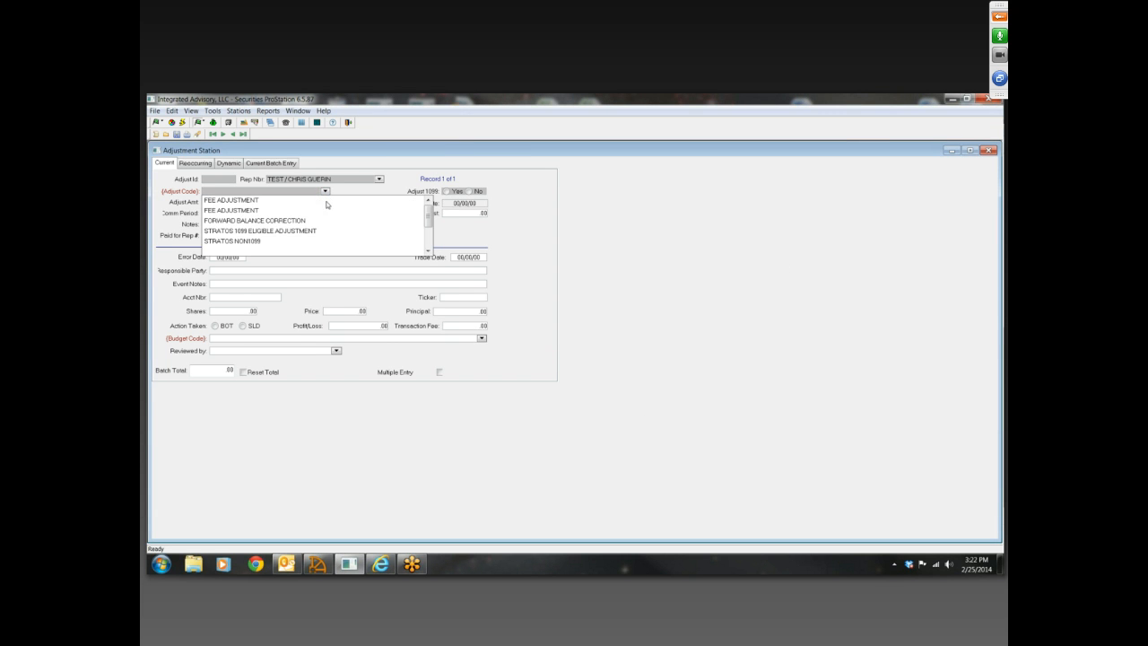
click(248, 211)
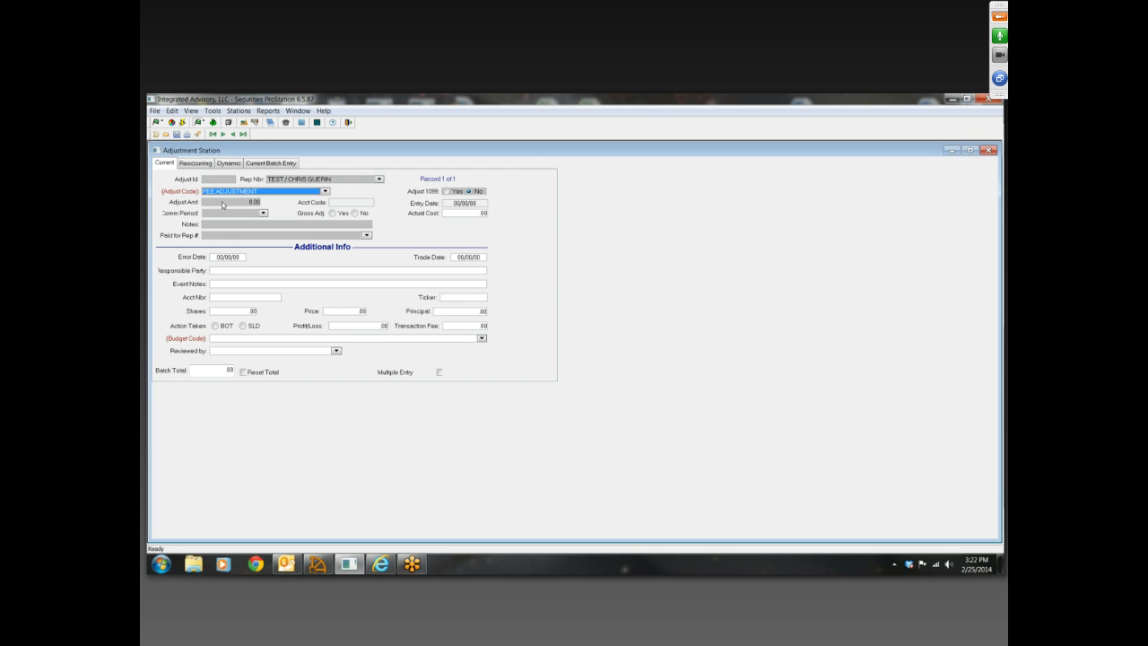
key(Tab)
text(-)
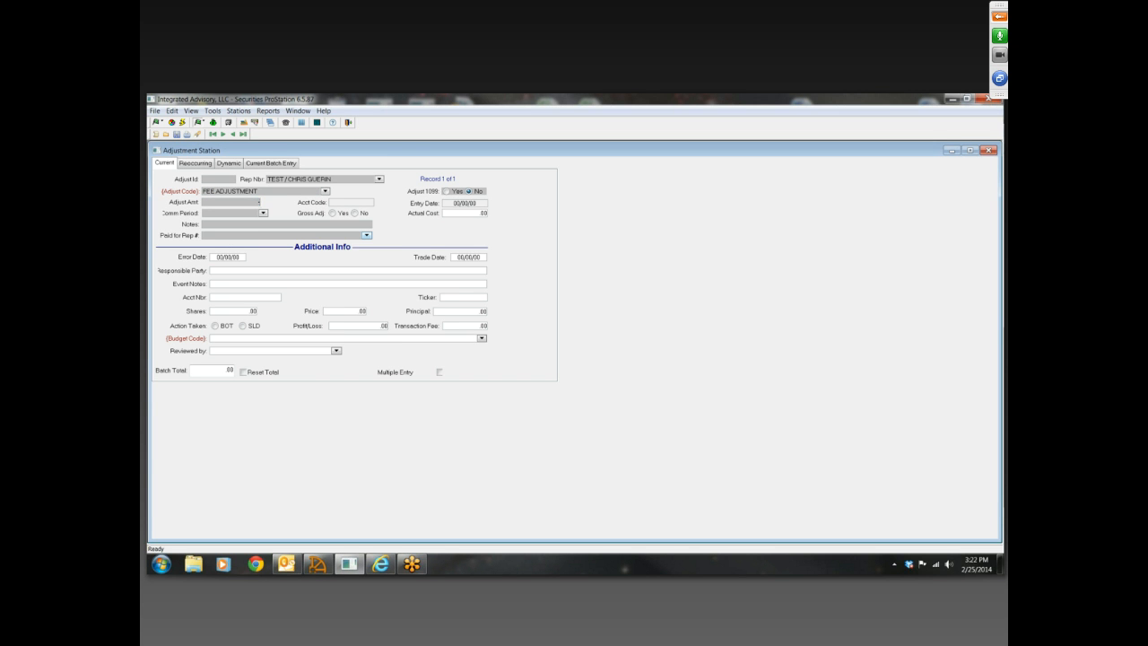
key(Tab)
click(263, 213)
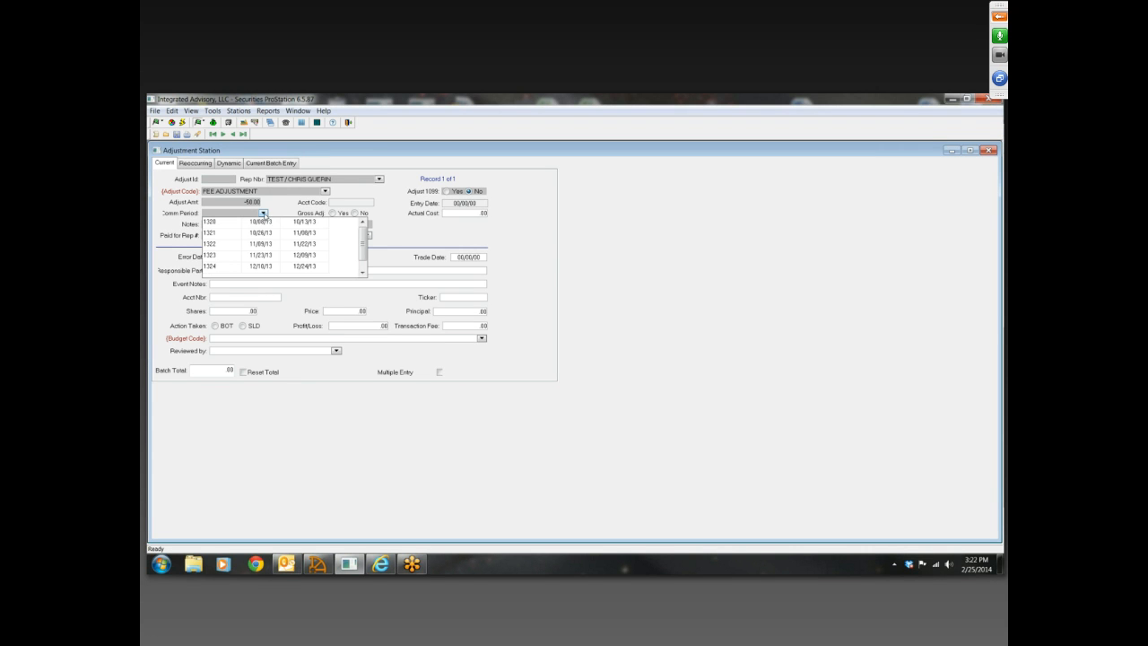
click(222, 224)
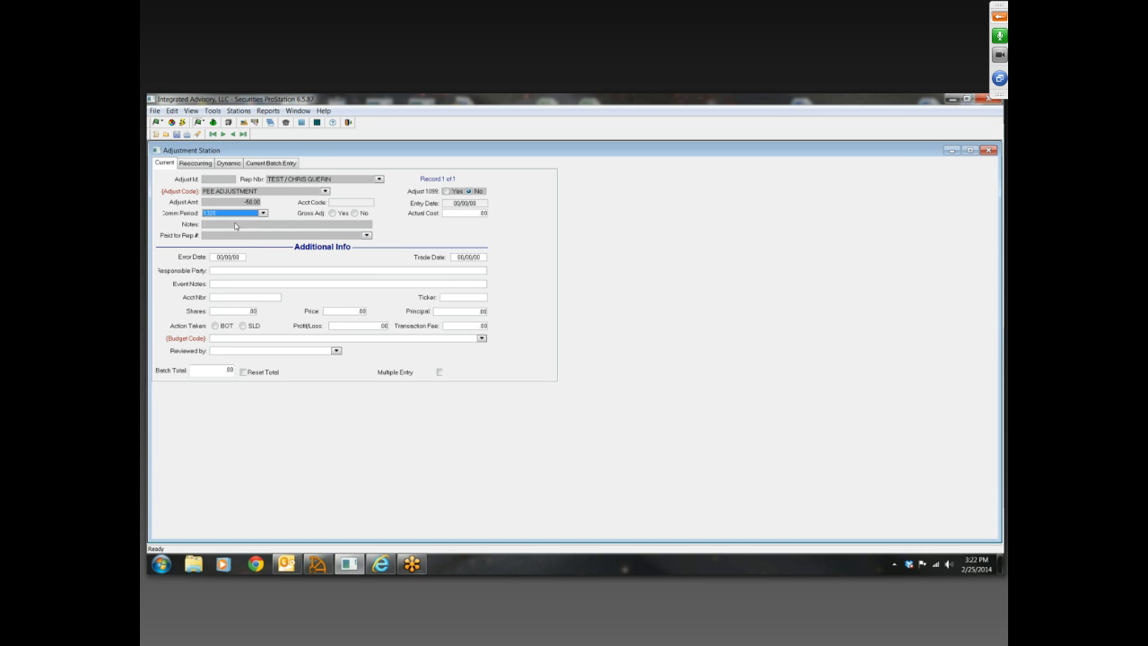
Enter GGCKGCKGJ in the adjustment's notes and check the Paid for Rep # choices without selecting one
text(GGCKGCKGJ)
click(366, 235)
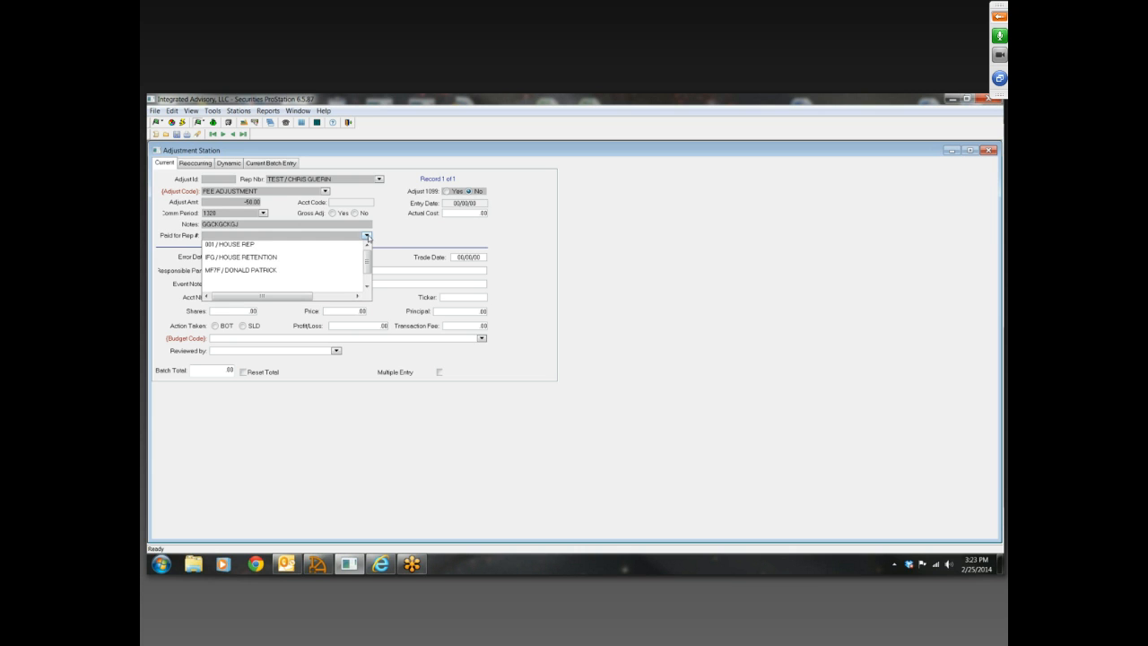
click(418, 234)
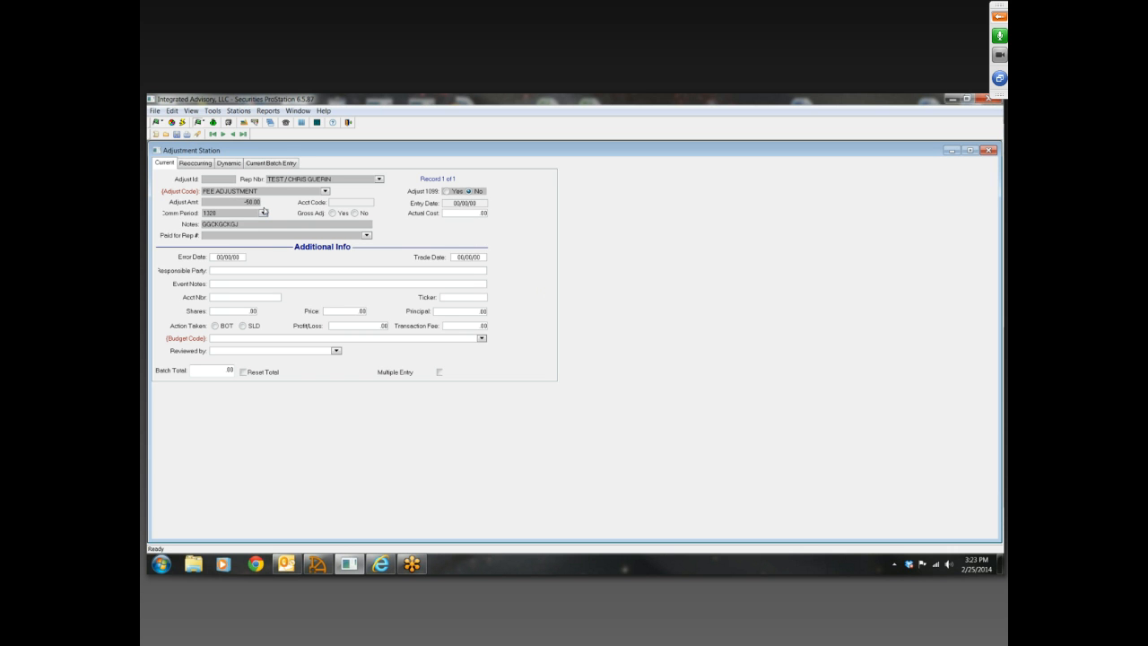
Leave the current adjustment without saving it and open the reoccurring adjustments
click(196, 165)
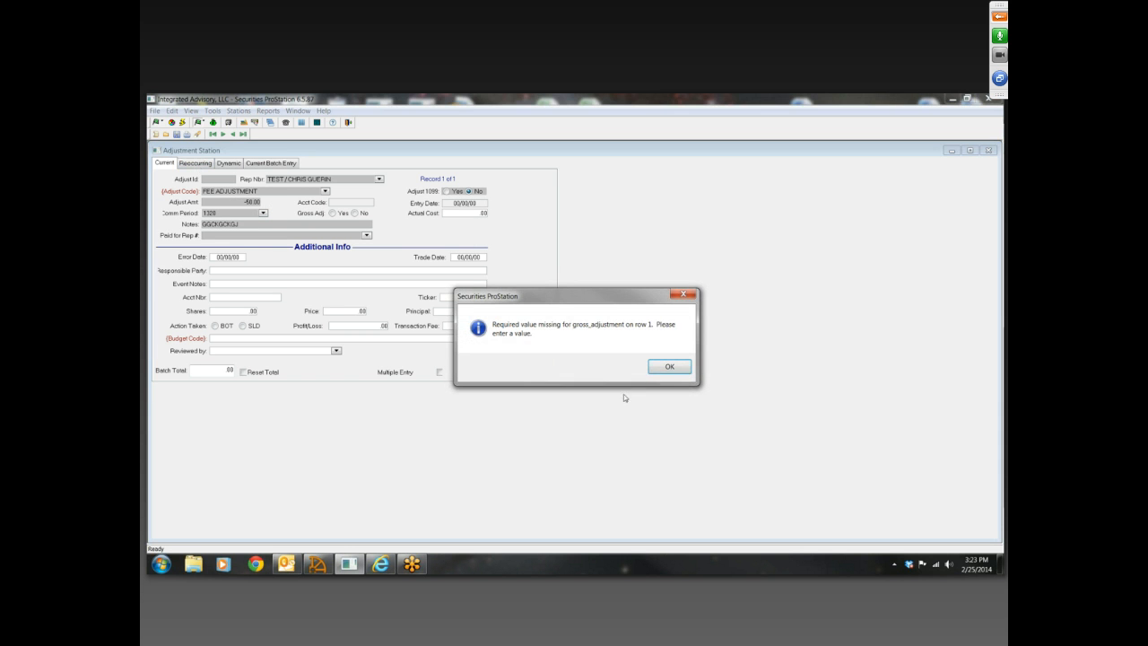
click(673, 368)
click(588, 366)
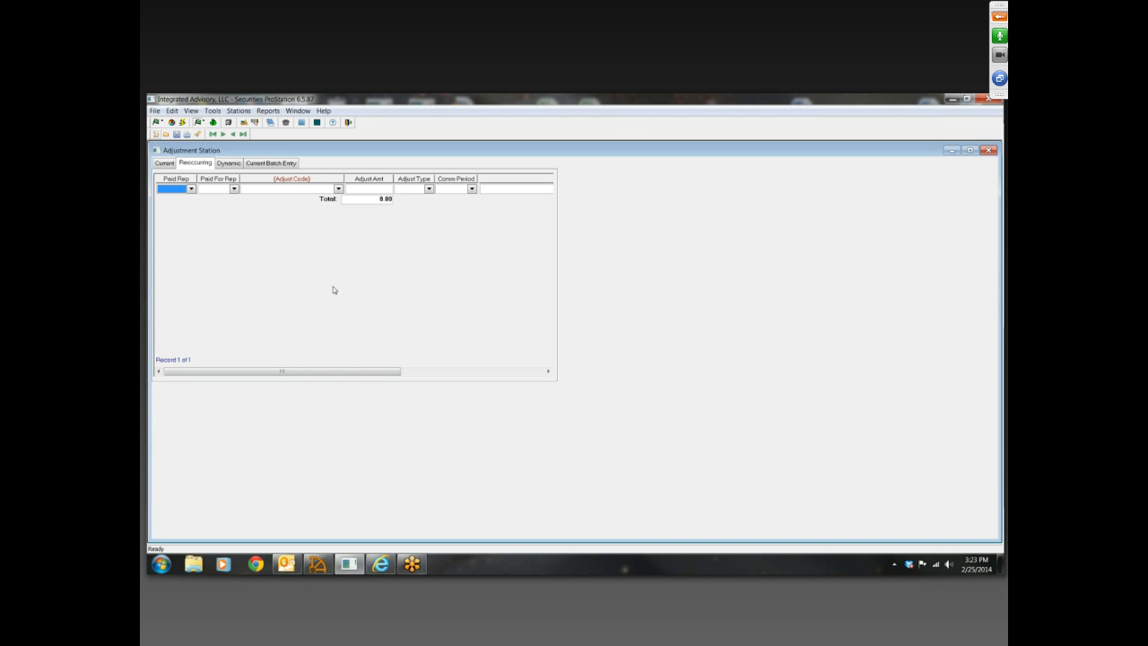
Set both Paid Rep and Paid For Rep of the reoccurring adjustment to the TEST rep
click(191, 189)
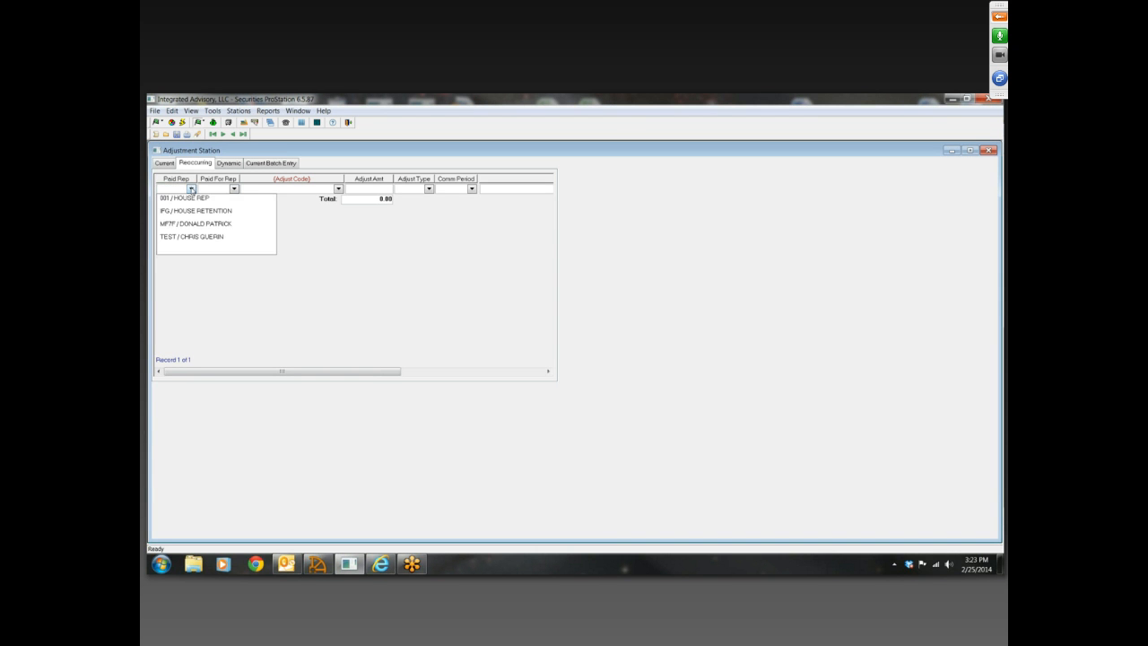
click(192, 236)
click(233, 189)
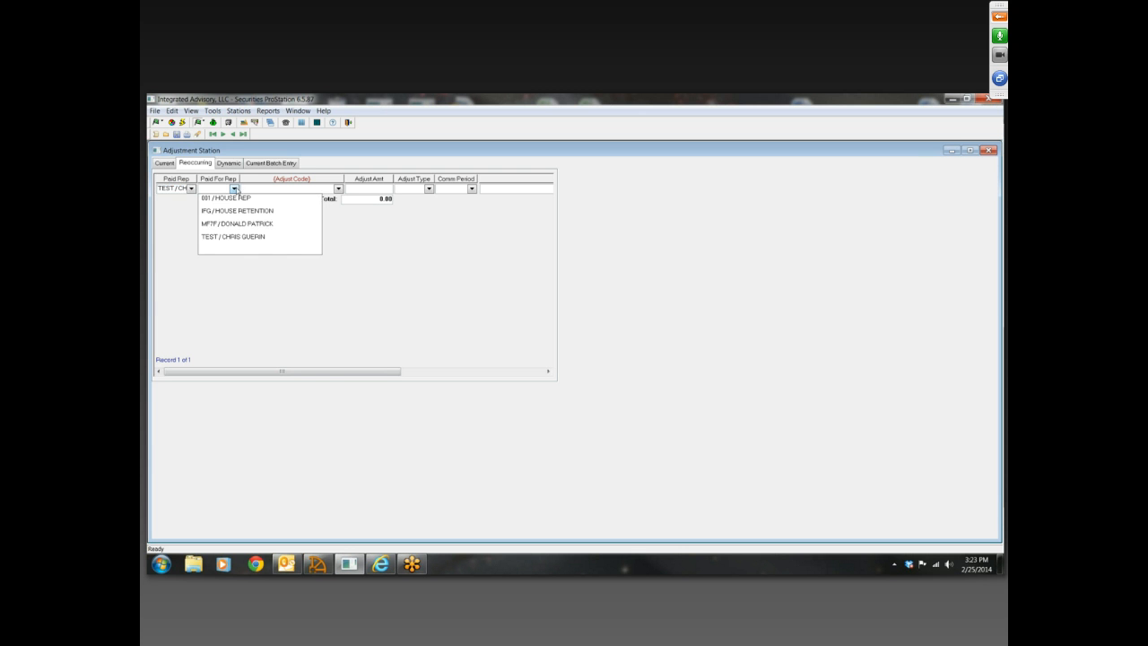
click(235, 237)
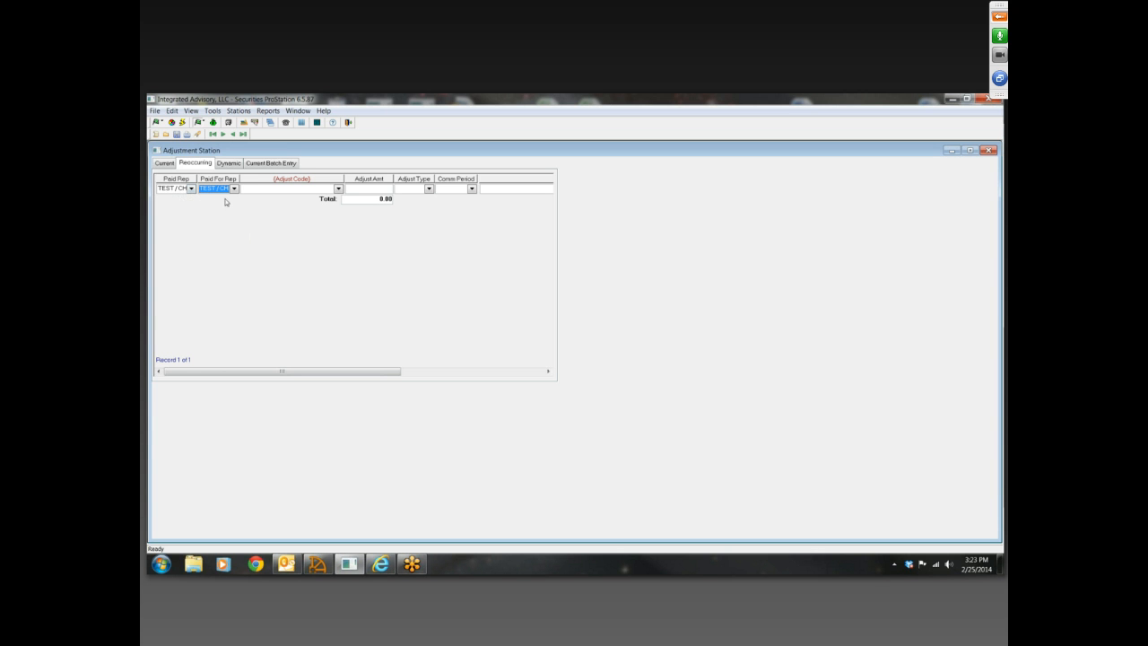
Set the reoccurring adjustment's code to FEE ADJUSTMENT and its amount to -100.00, and open the Adjust Type choices
click(338, 190)
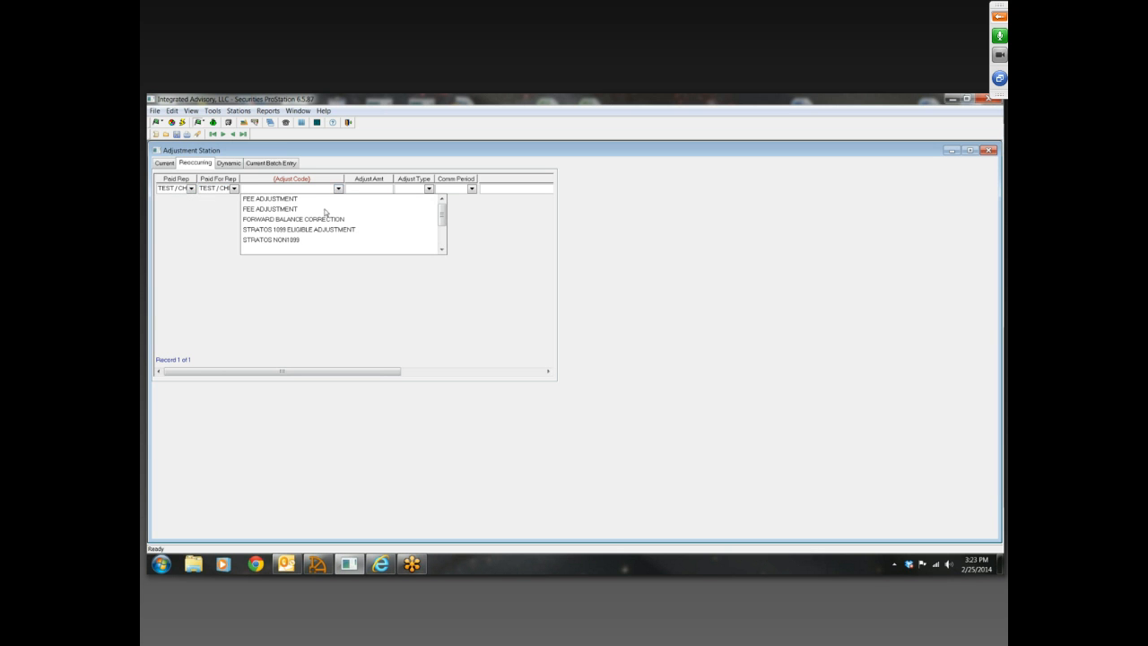
click(284, 210)
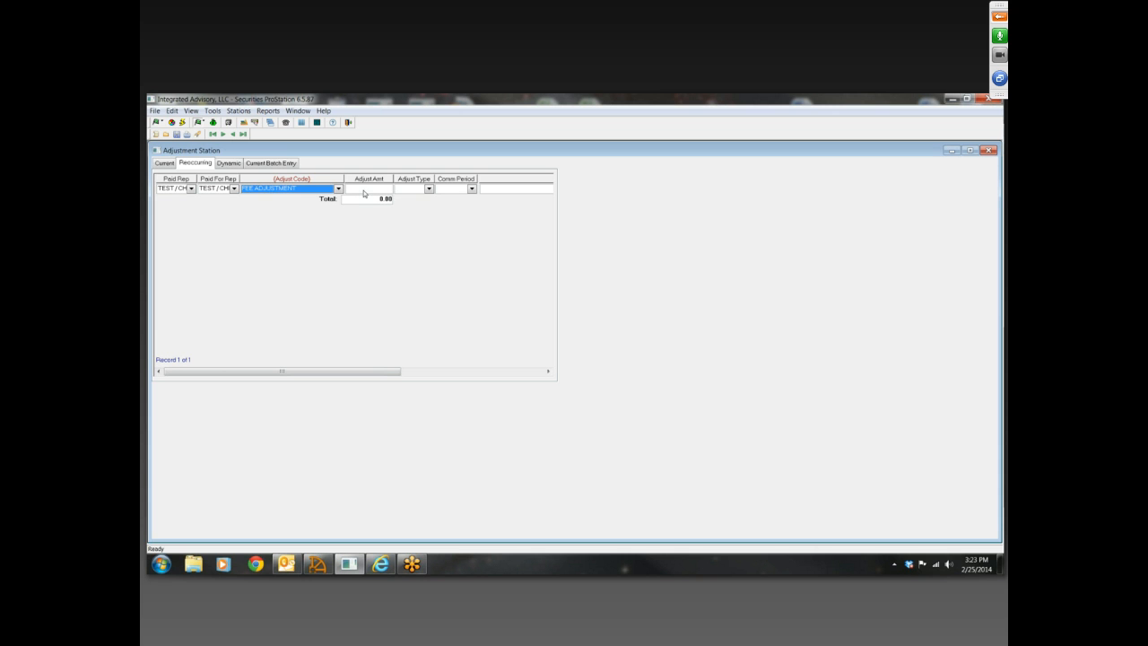
click(360, 191)
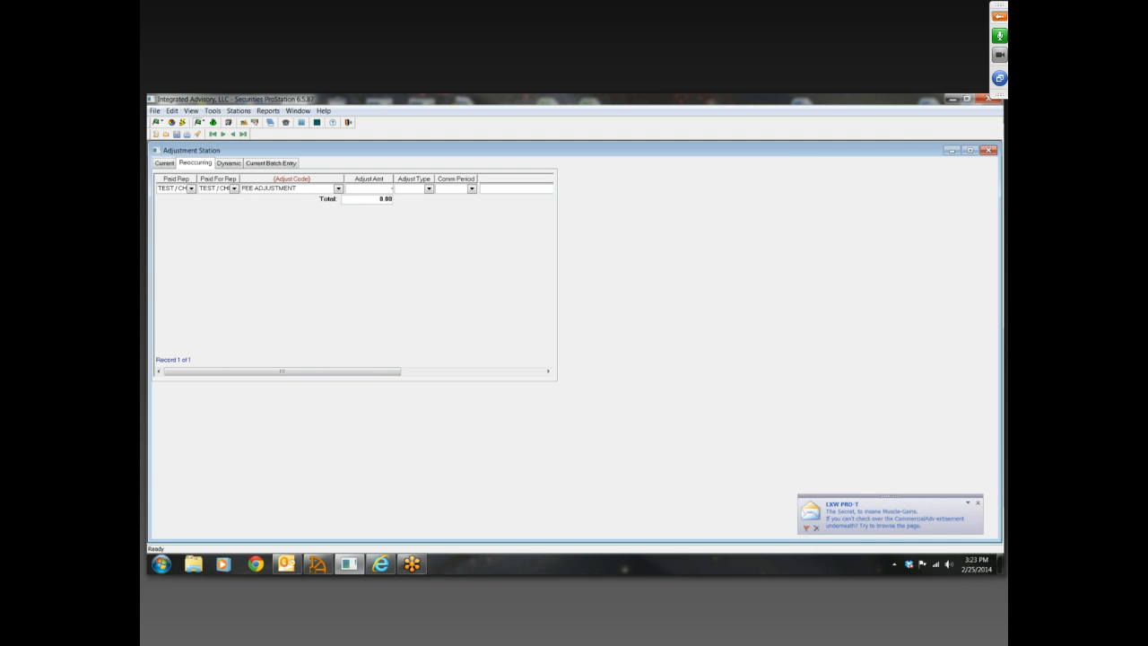
text(-100.00)
click(429, 188)
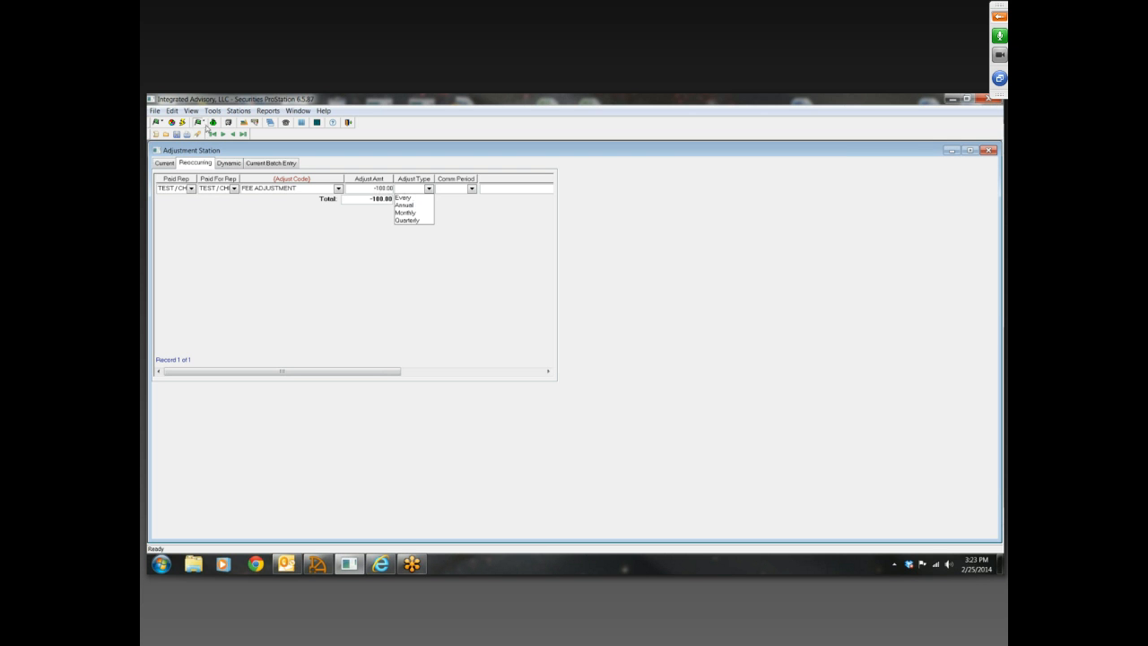
Review commission periods 1320 through 1323 in Commission Period Maintenance and close that station
click(238, 110)
mouse_move(295, 224)
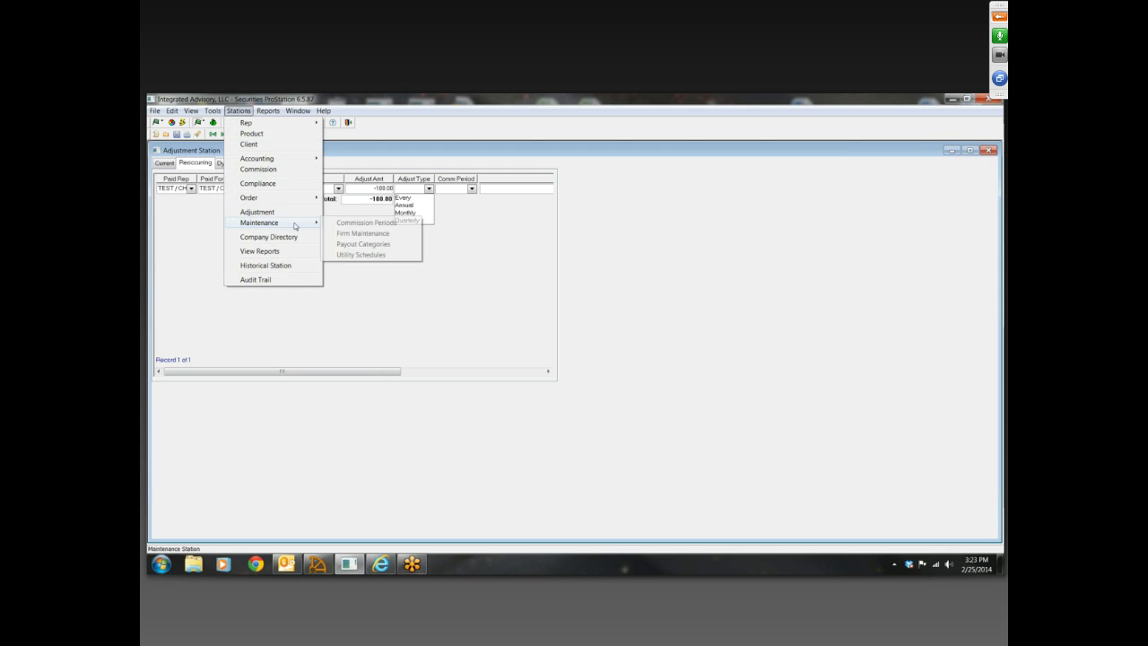
click(338, 224)
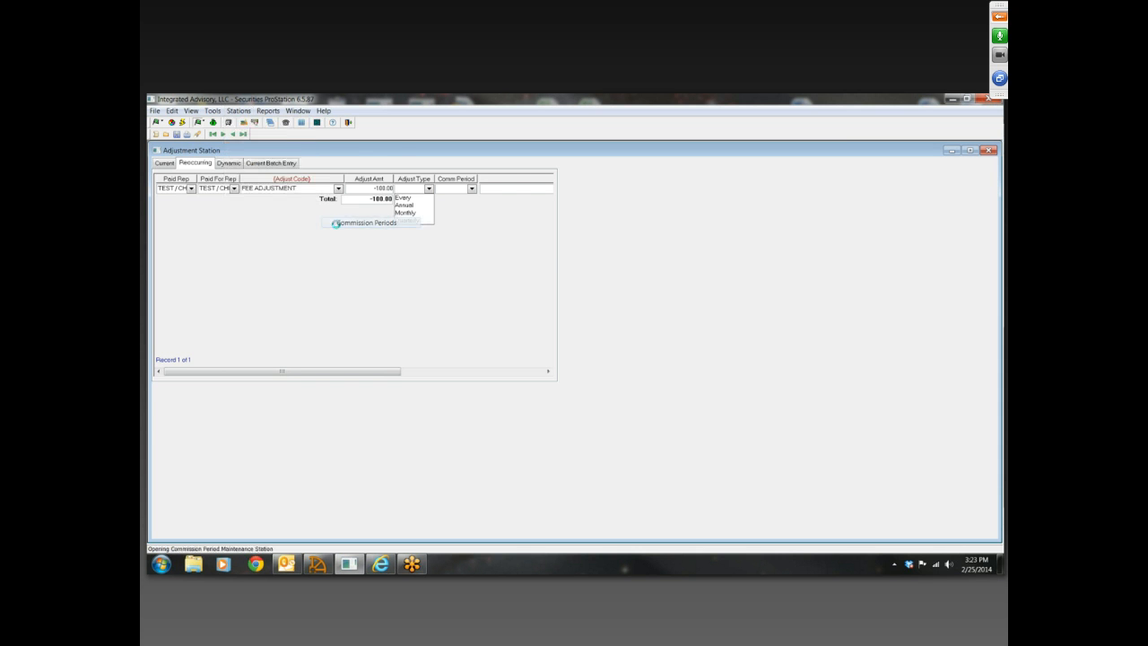
click(186, 252)
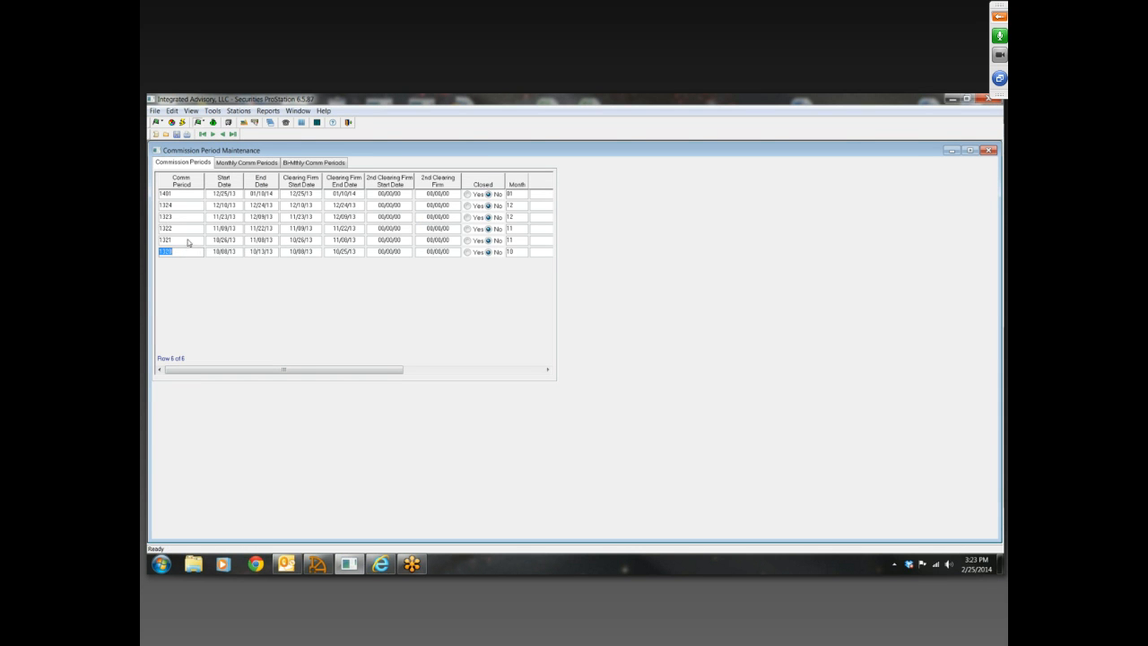
click(190, 241)
click(191, 229)
click(192, 217)
click(988, 150)
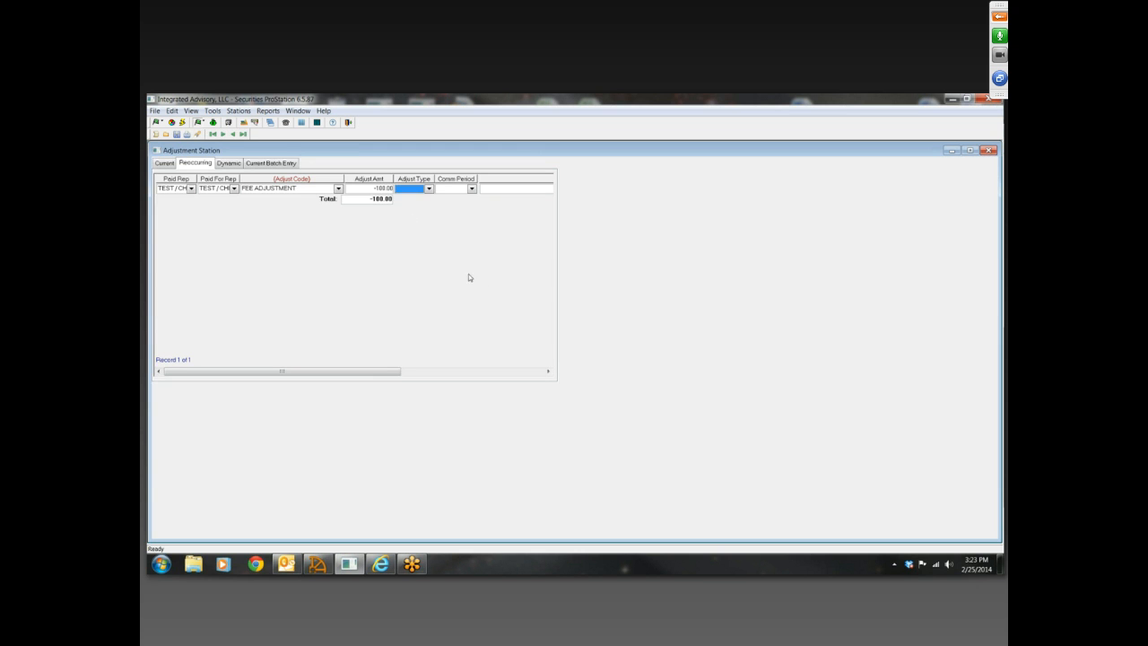
Set the reoccurring adjustment's type to Annual and its commission period to 1320
click(428, 189)
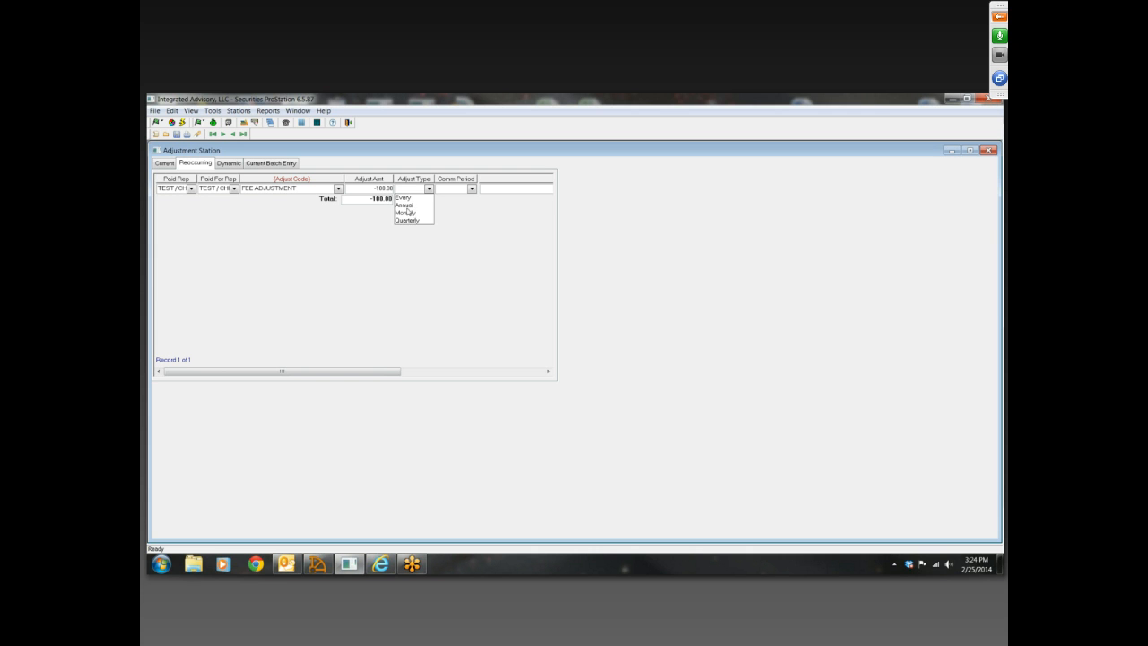
click(408, 206)
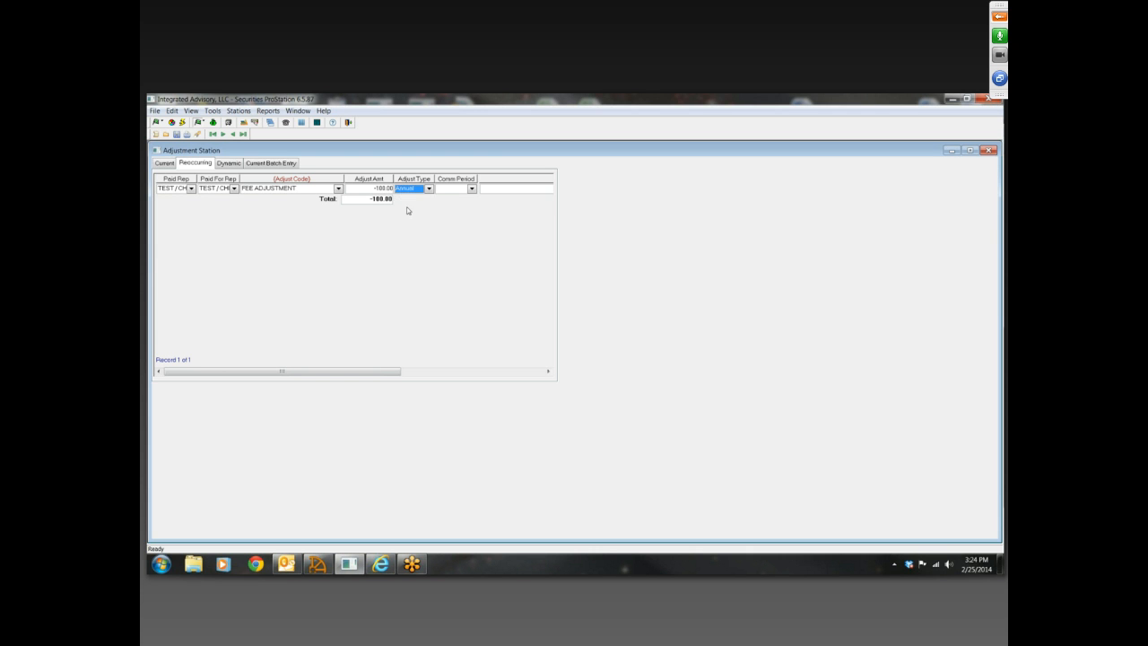
click(471, 188)
click(464, 208)
key(Tab)
Reselect the TEST rep as Paid For Rep and switch to the dynamic adjustments without saving the reoccurring entry
click(233, 188)
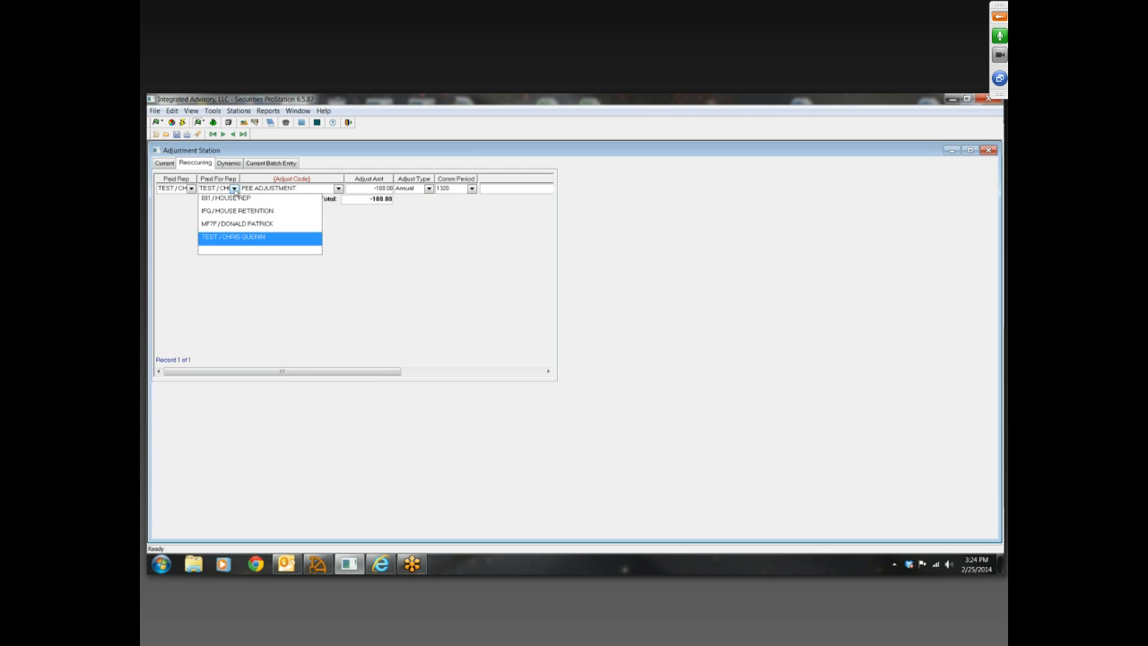
click(238, 240)
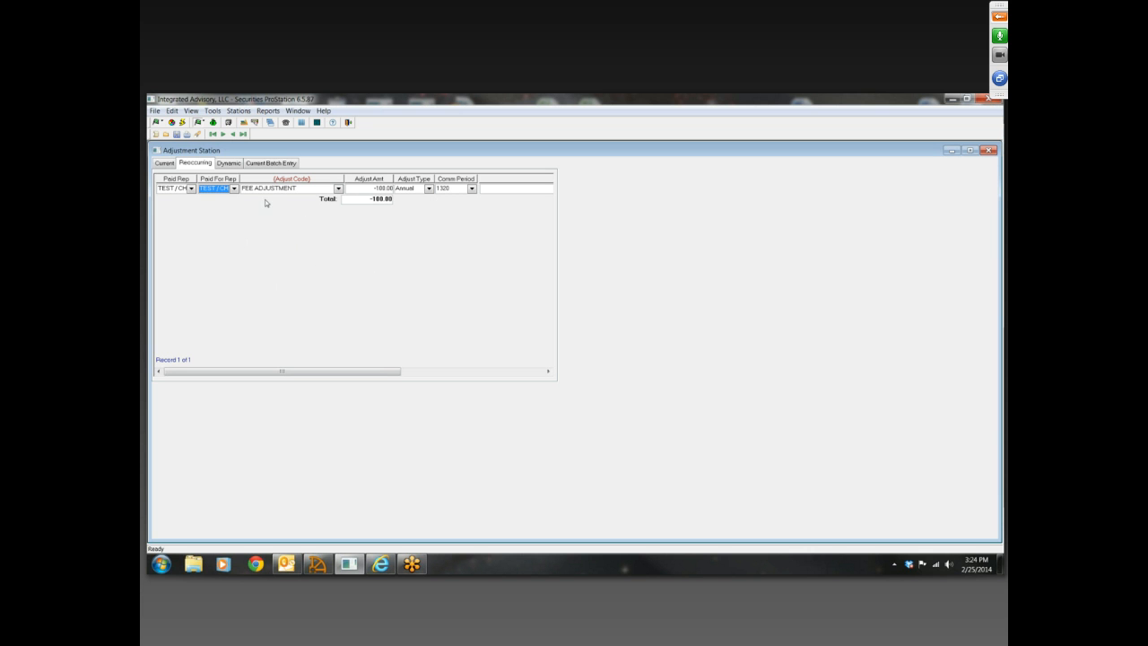
click(229, 164)
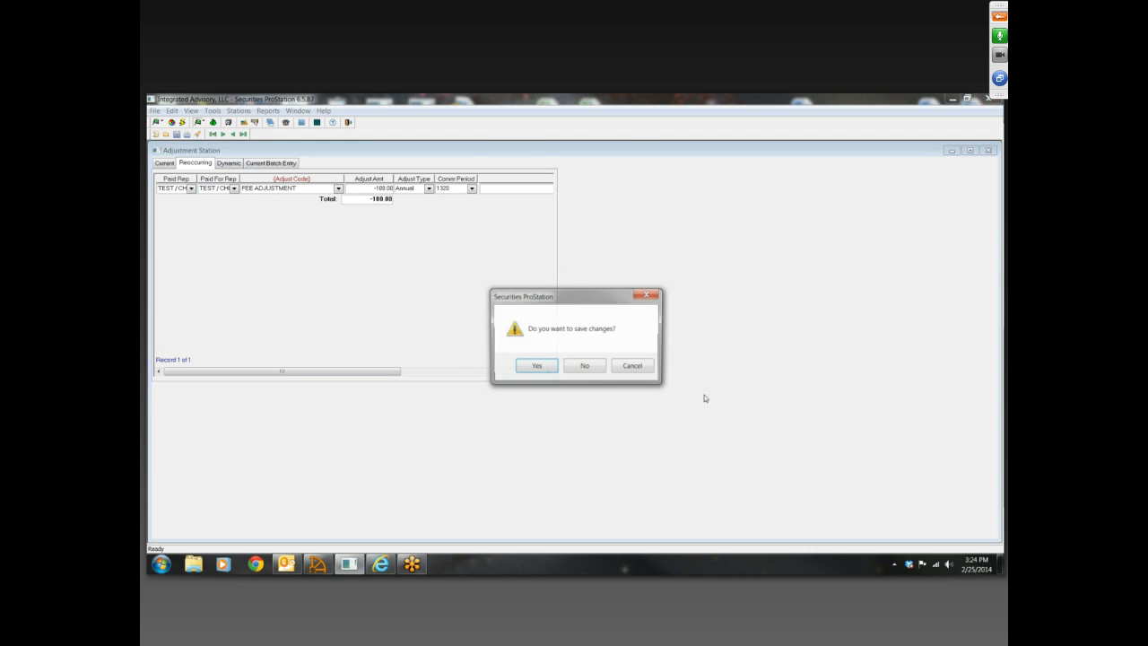
click(586, 366)
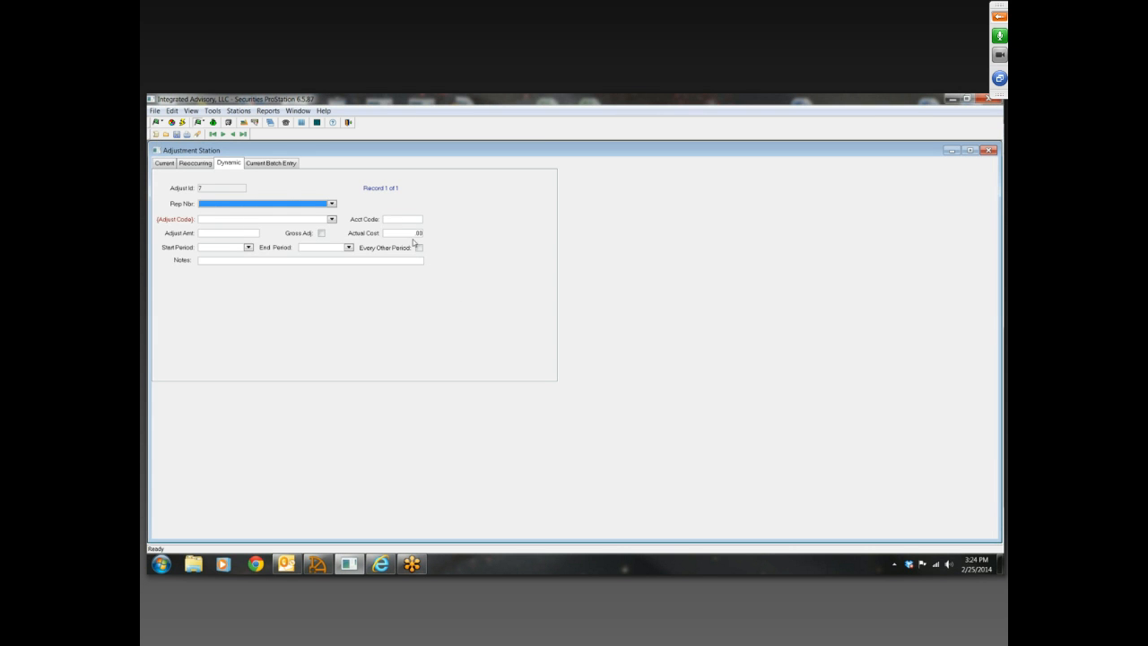
Fill in the dynamic adjustment with the TEST rep, the FEE ADJUSTMENT code and an amount of -20.00
click(331, 205)
click(251, 250)
click(331, 219)
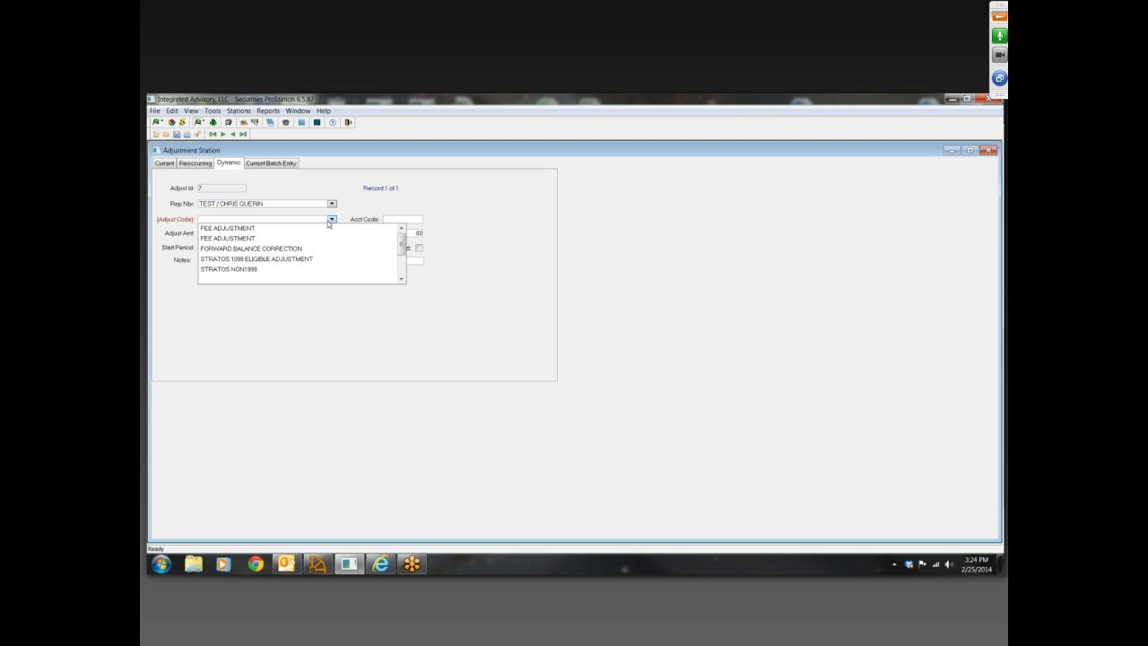
click(255, 232)
click(241, 235)
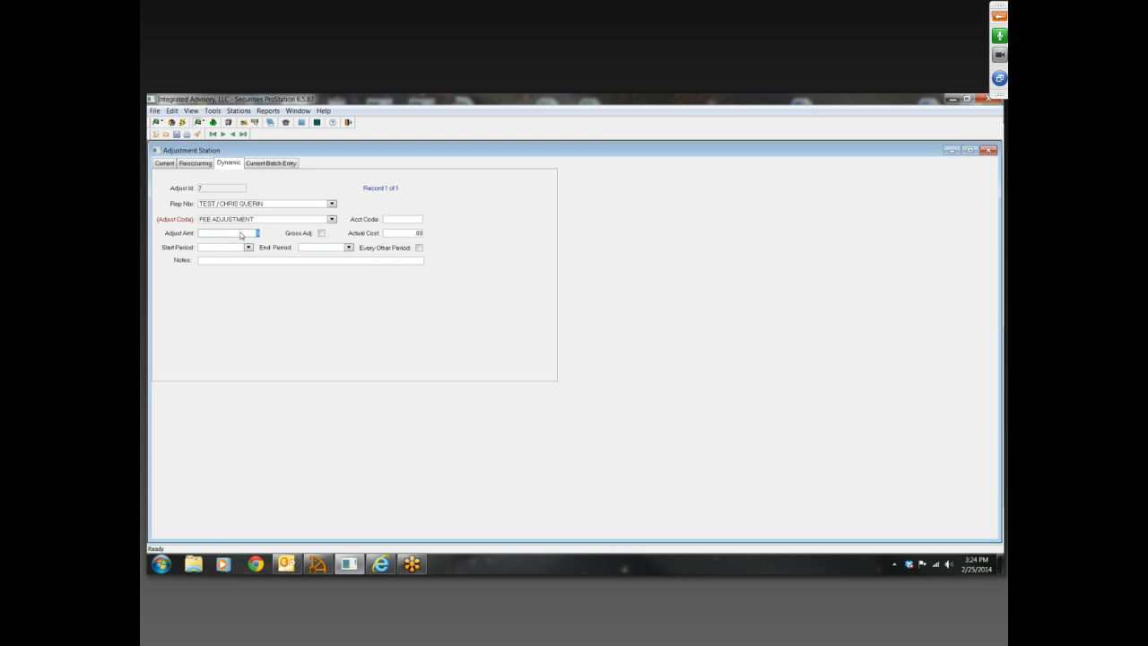
text(-20.00)
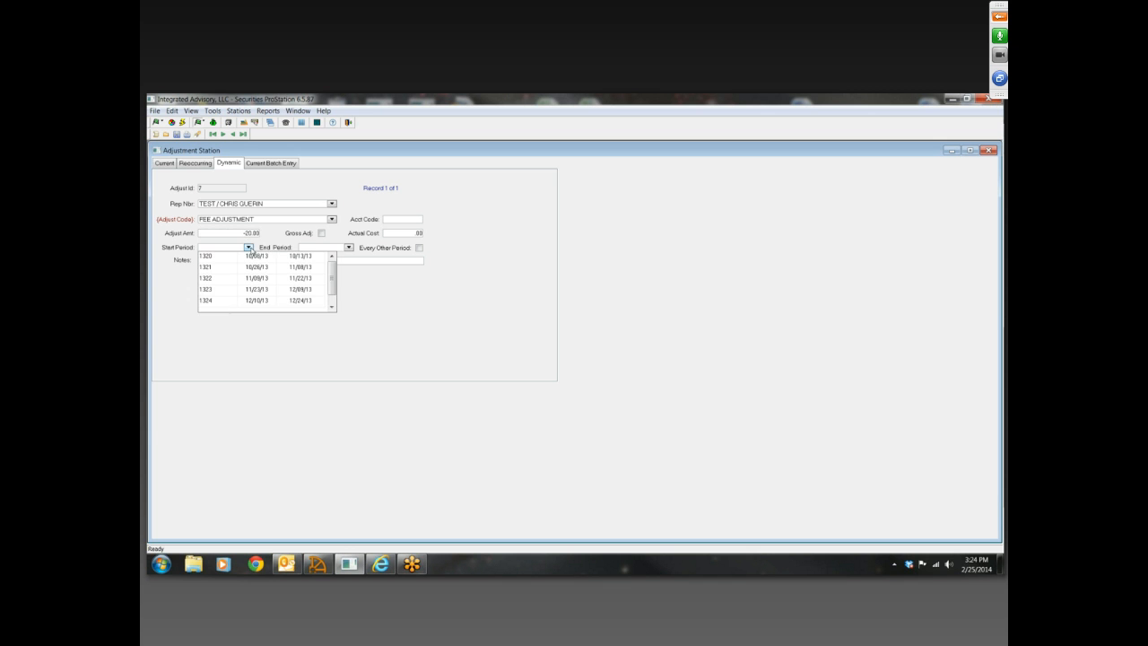
Set the dynamic adjustment's start period to 1320 and end period to 1323, and close the Adjustment Station without saving
click(248, 248)
click(222, 260)
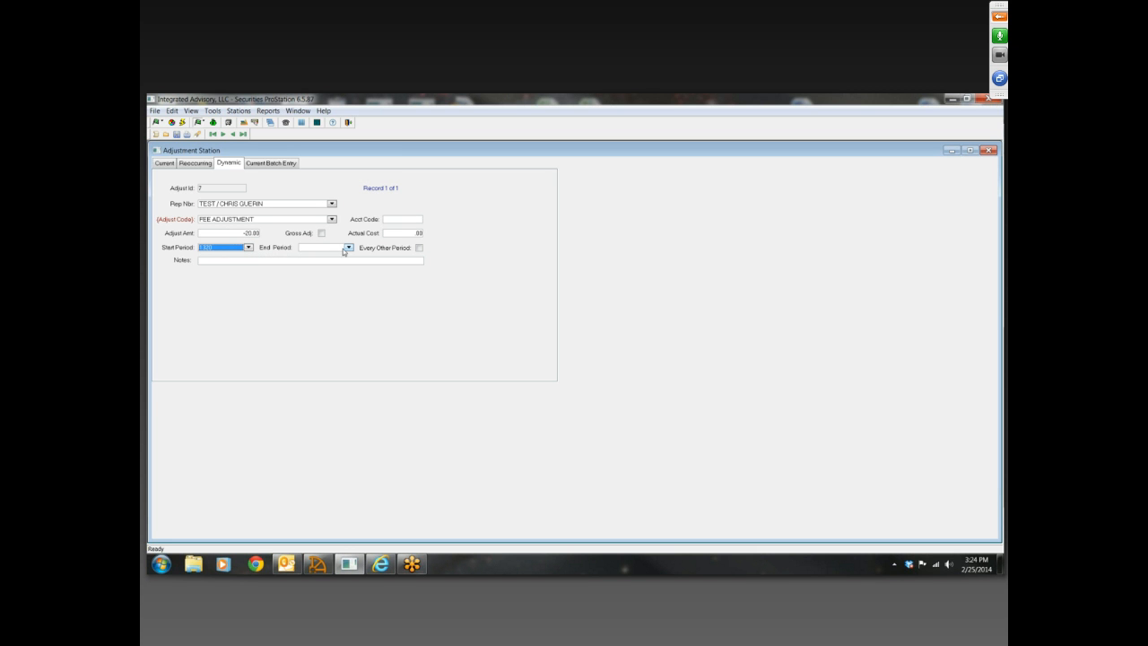
click(348, 247)
click(321, 291)
click(990, 150)
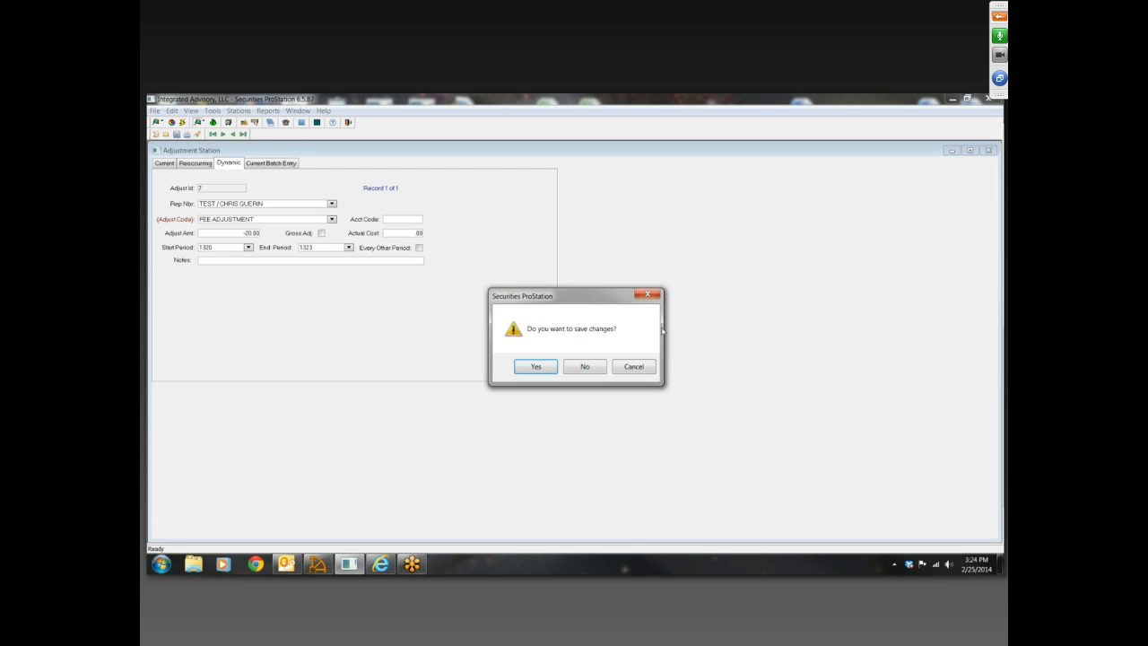
click(587, 367)
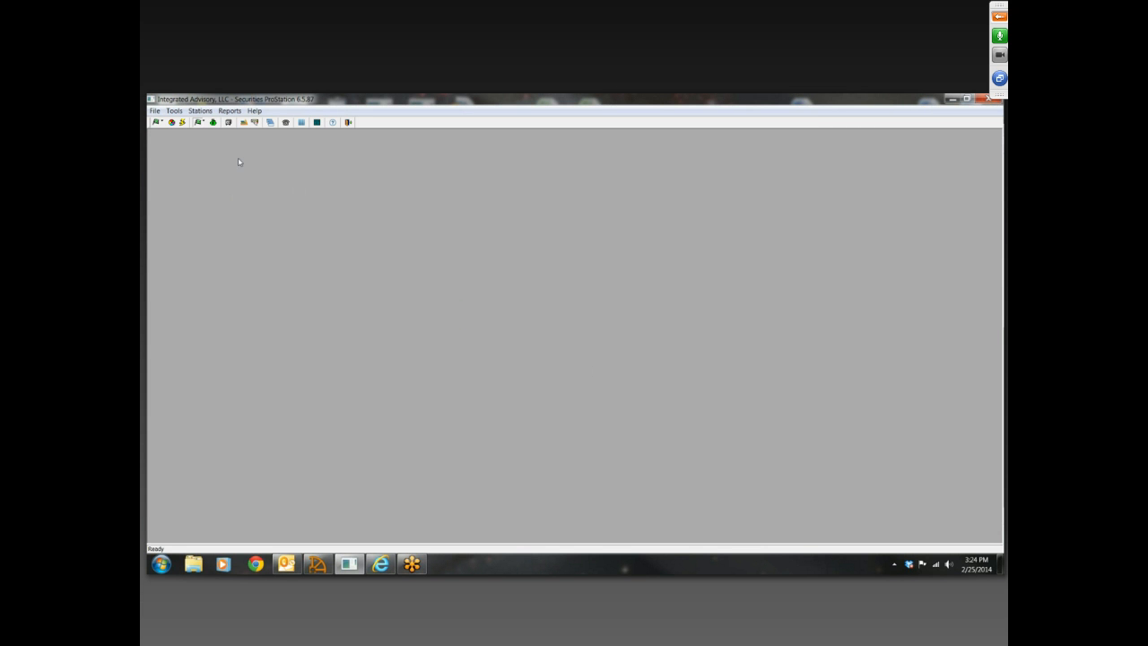
Open the standard rep reports and create the OSJ / Rep List report
click(230, 112)
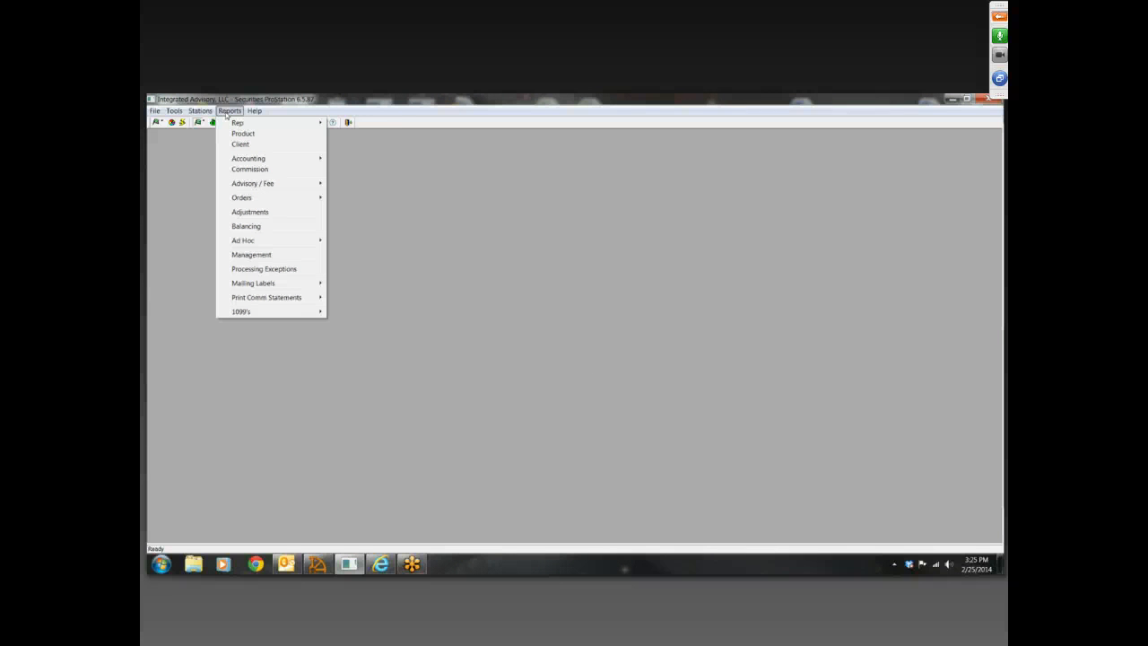
mouse_move(253, 125)
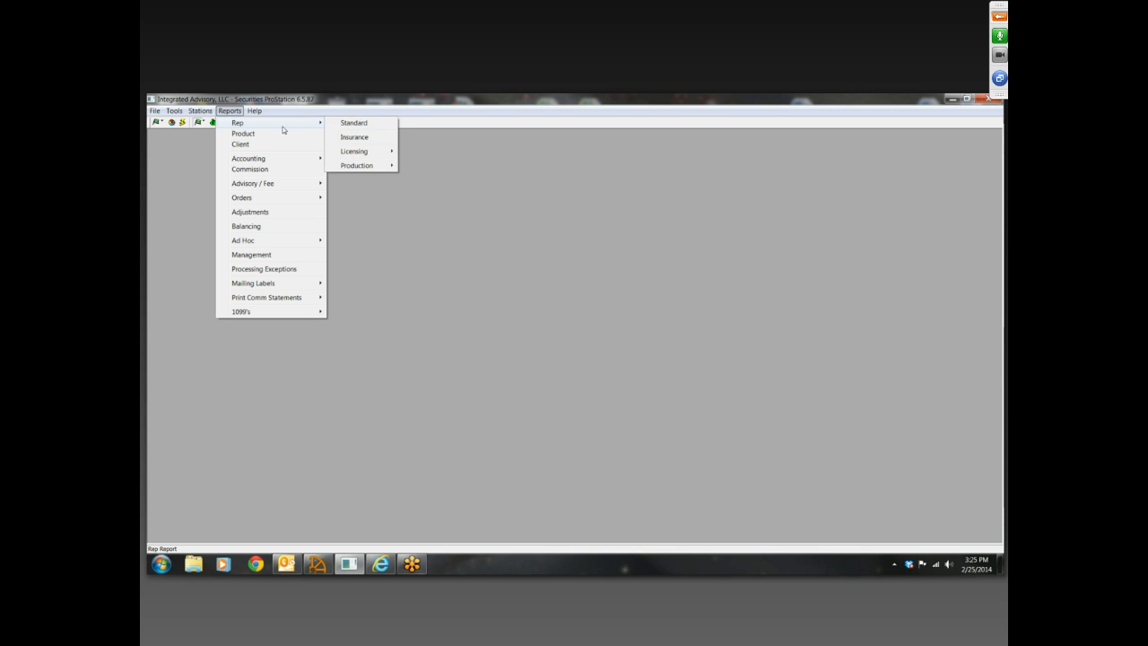
mouse_move(303, 126)
click(366, 124)
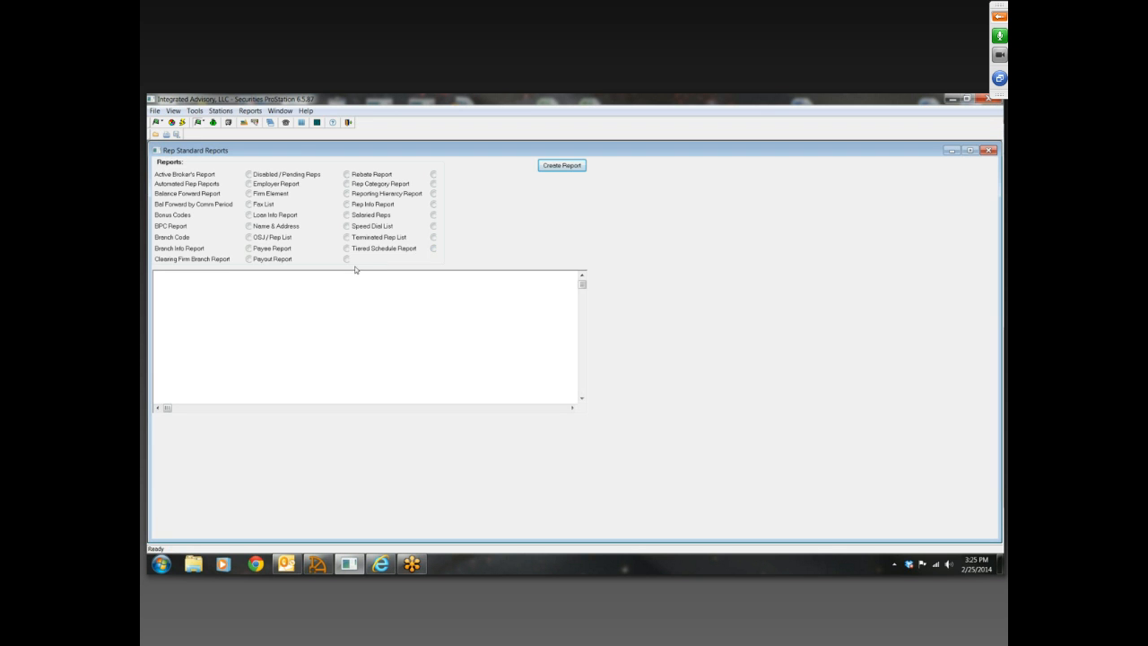
click(348, 239)
click(554, 166)
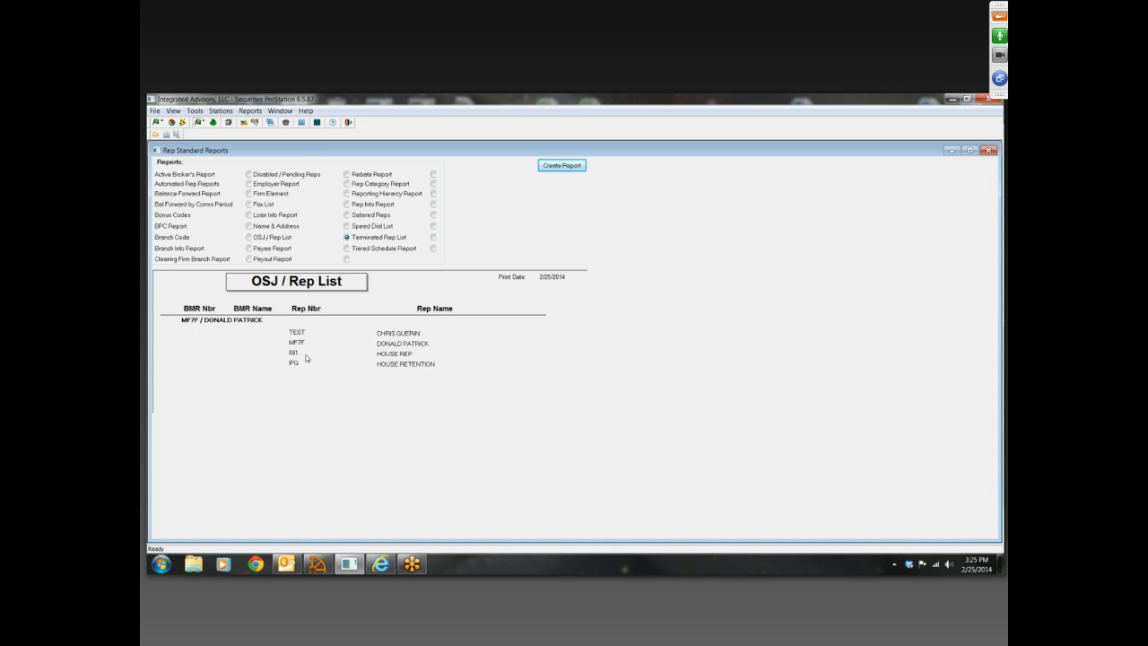
Save the OSJ / Rep List report as an Excel with headers file named test2
click(155, 110)
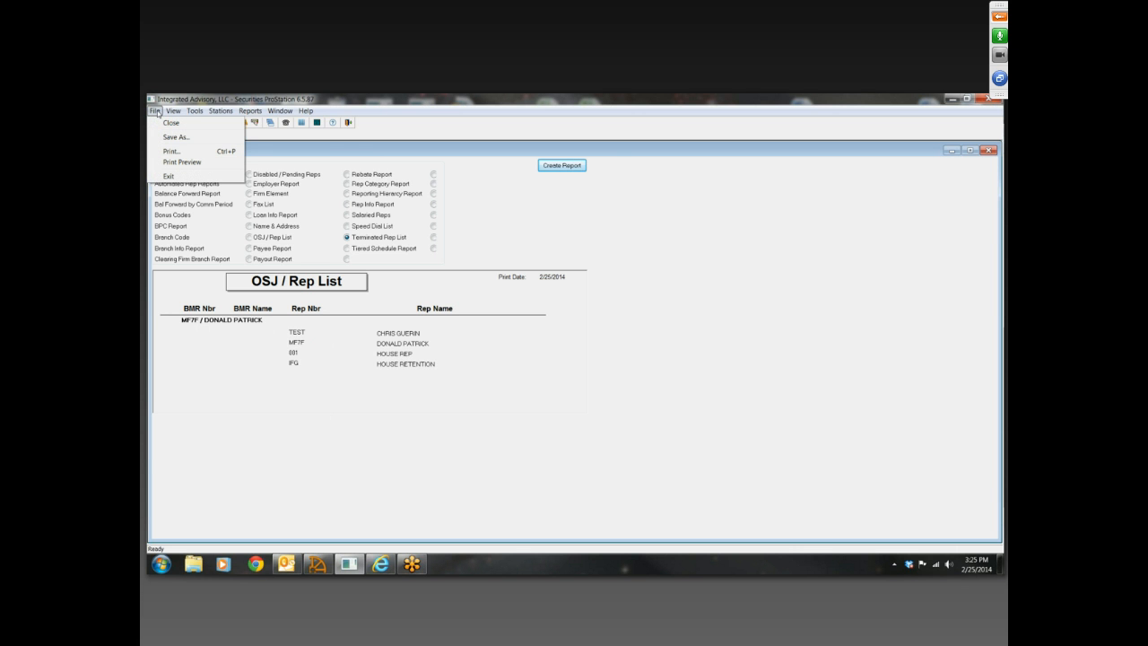
click(176, 137)
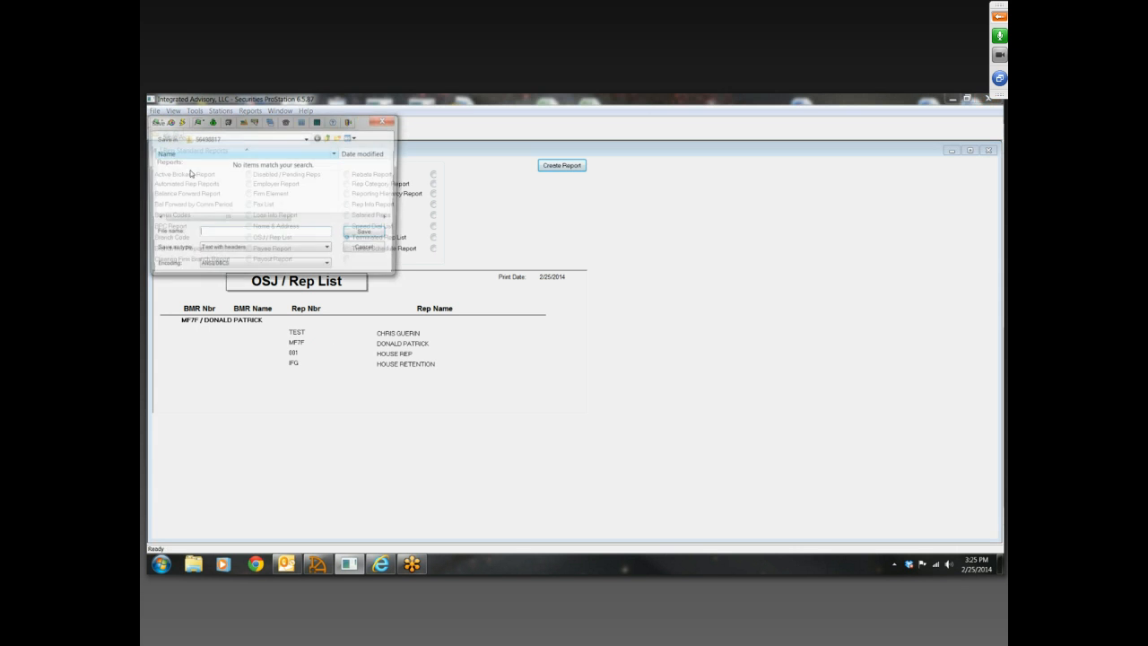
click(329, 251)
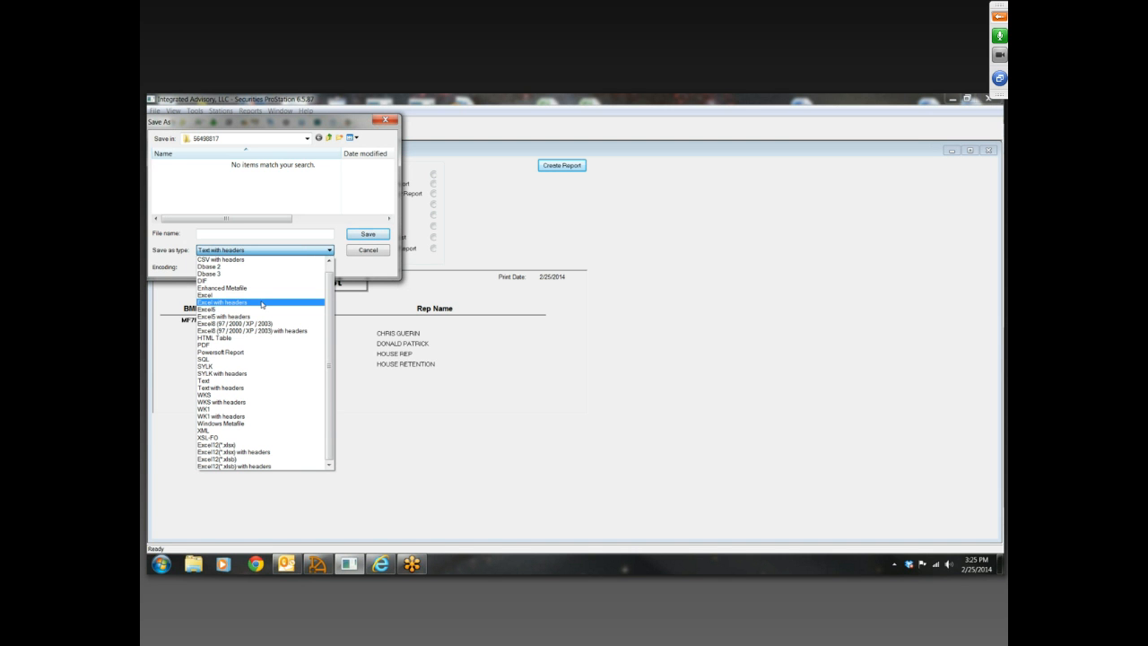
click(262, 304)
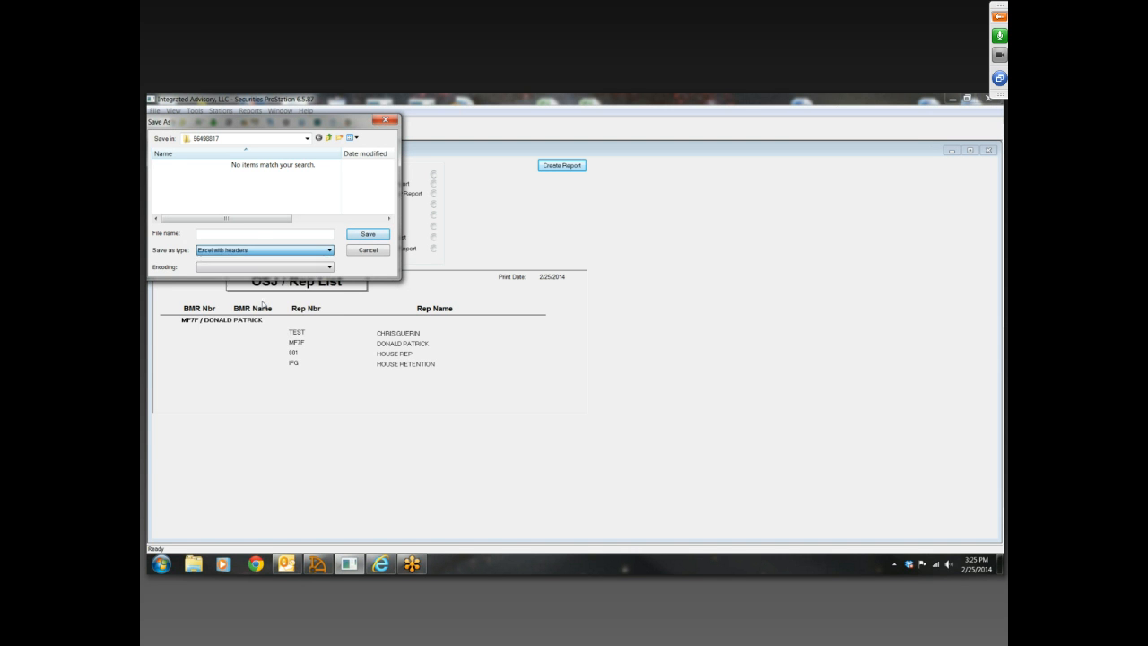
click(259, 233)
text(test)
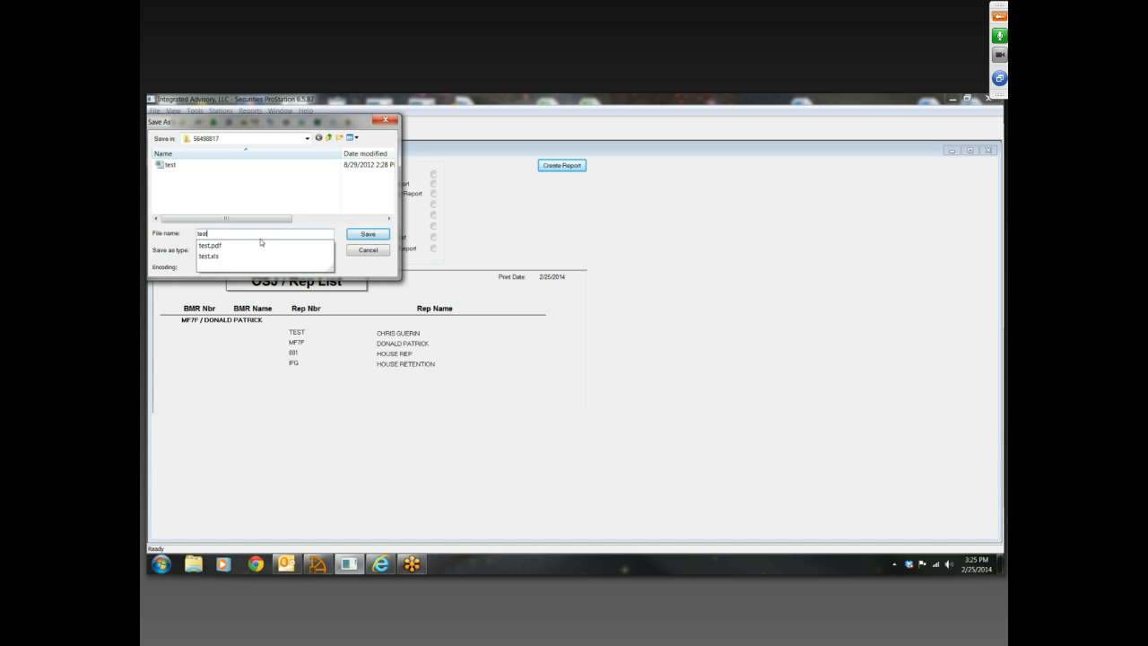
text(2)
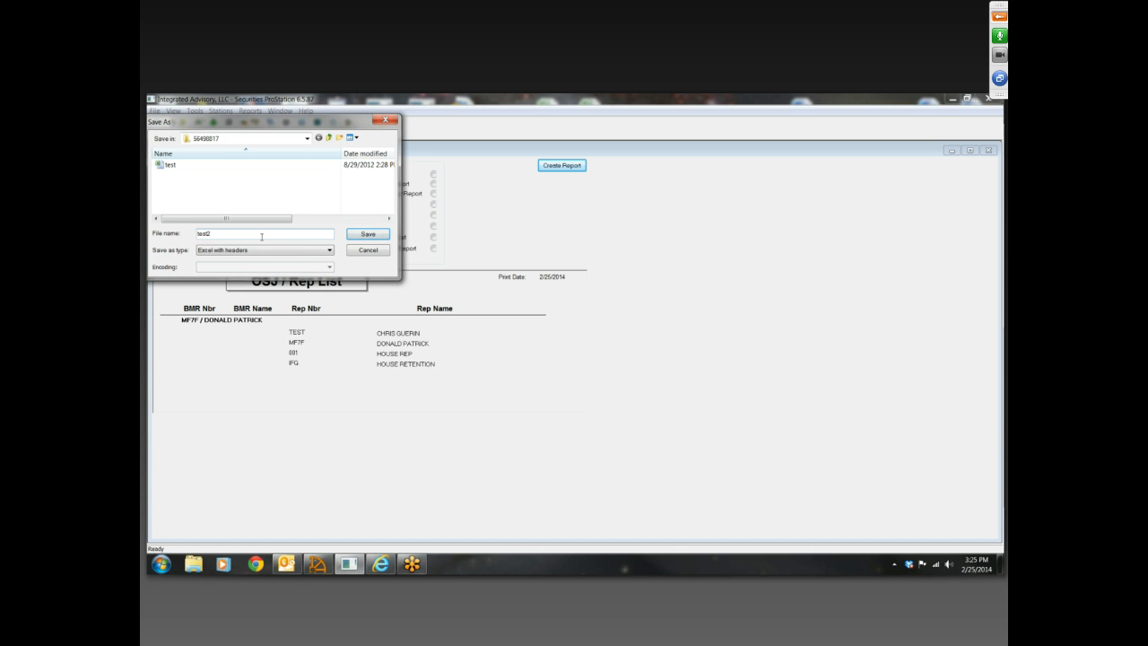
click(380, 235)
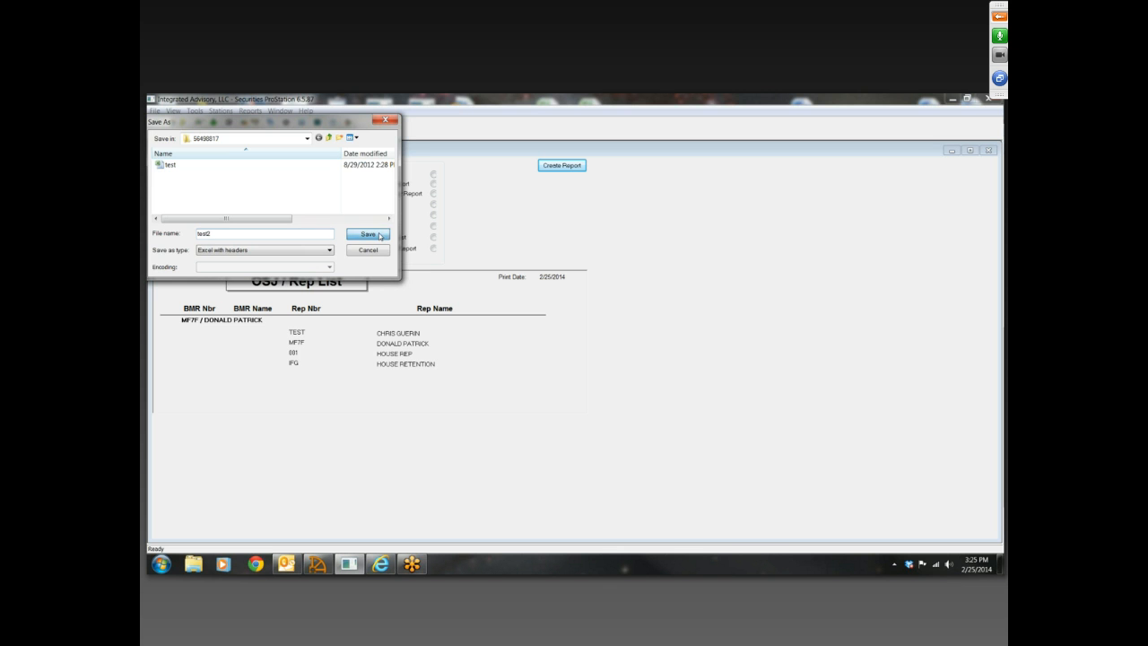
View the test spreadsheet on the desktop, then close it and the Rep Standard Reports window
click(952, 99)
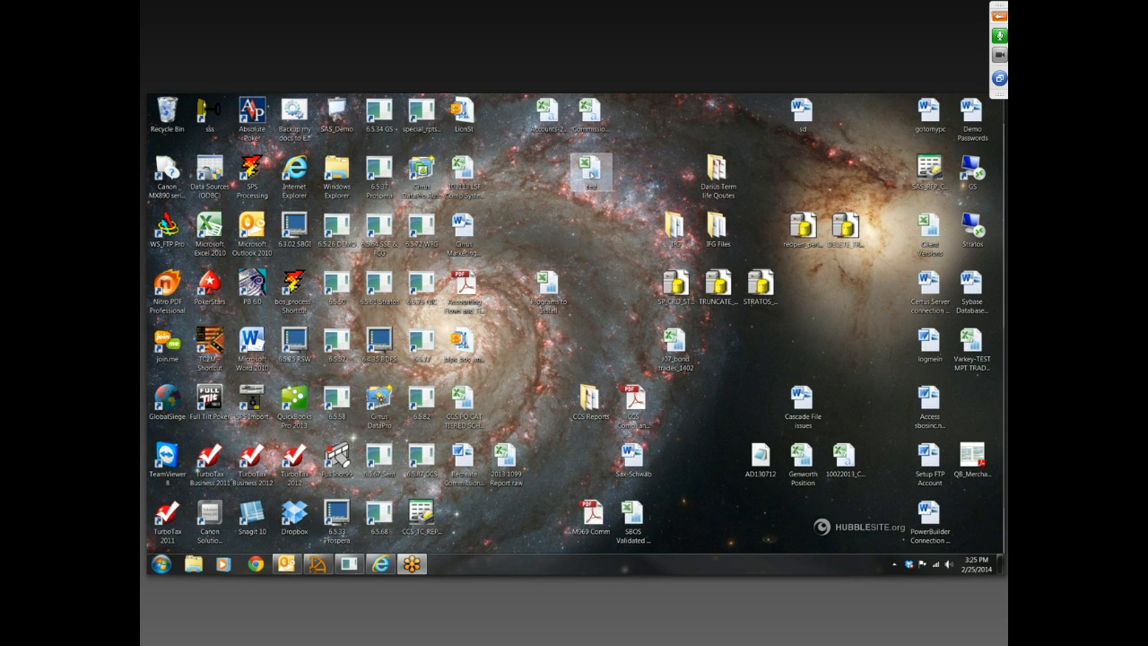
double_click(591, 171)
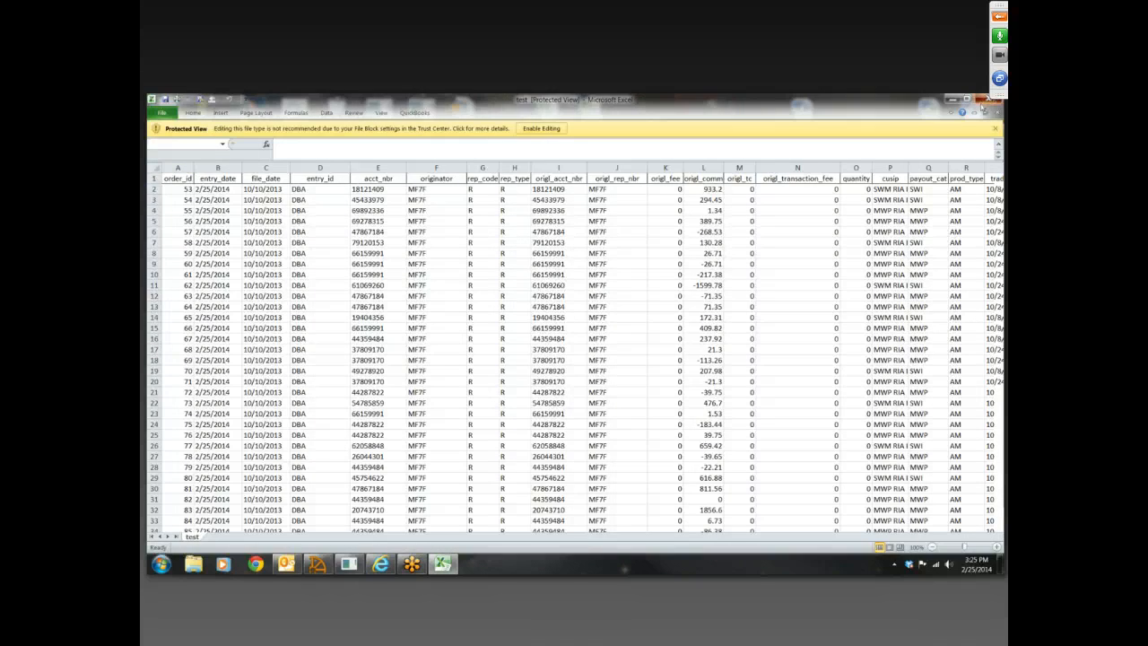
click(985, 99)
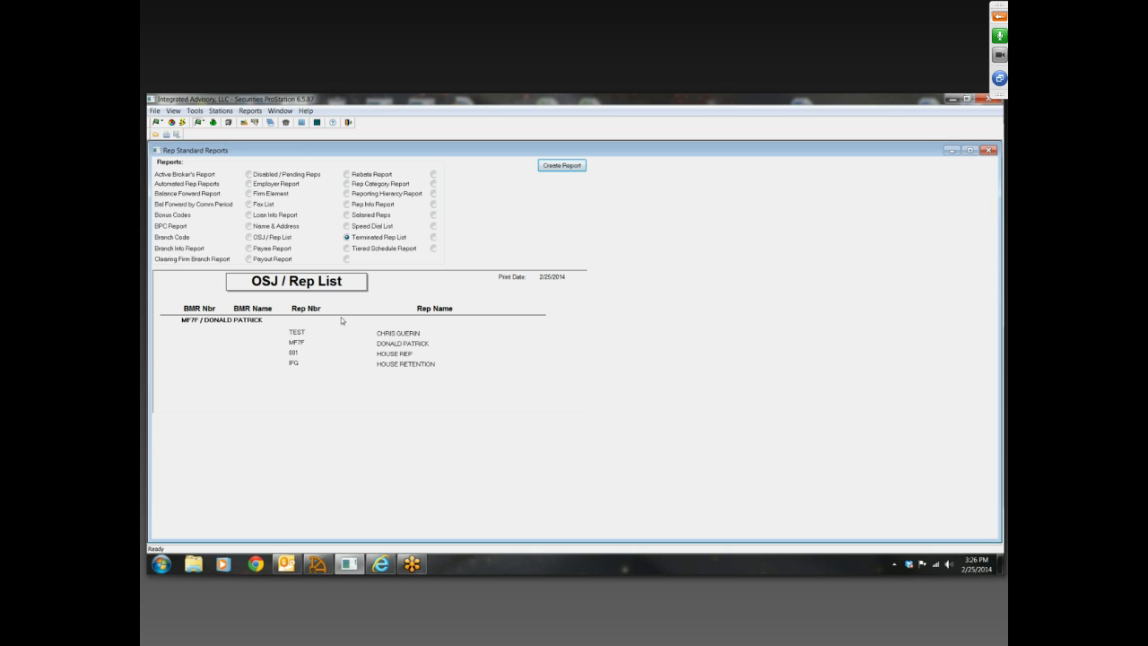
click(989, 150)
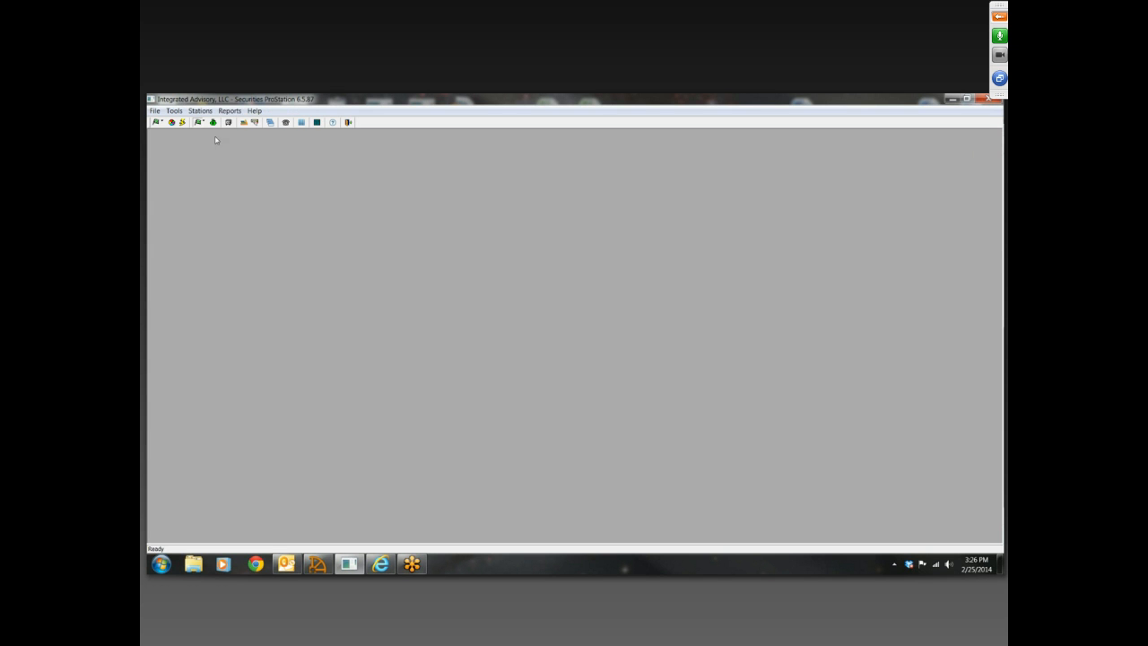
Open the rep licensing registration reports and create the Exam Report
click(230, 110)
mouse_move(312, 127)
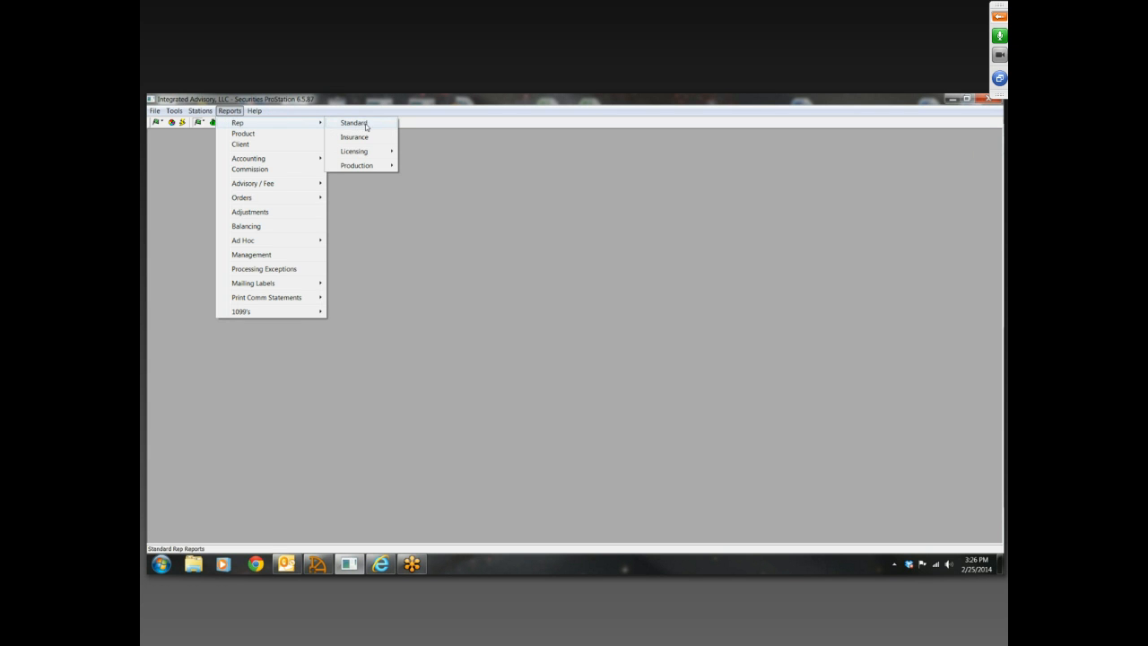
mouse_move(379, 168)
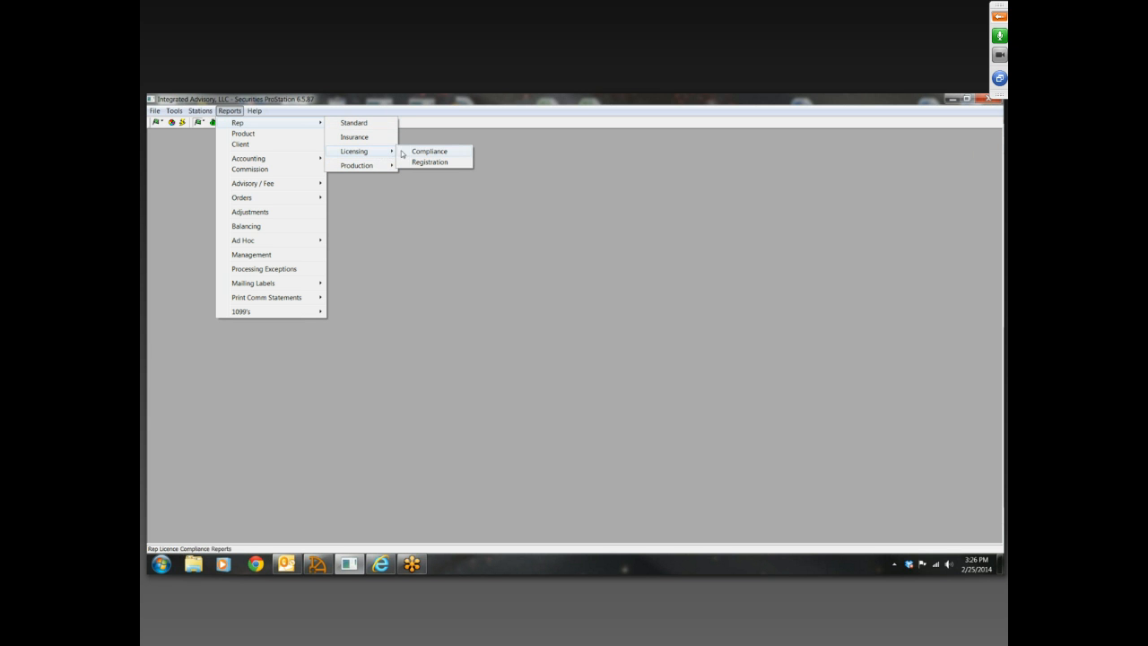
click(414, 163)
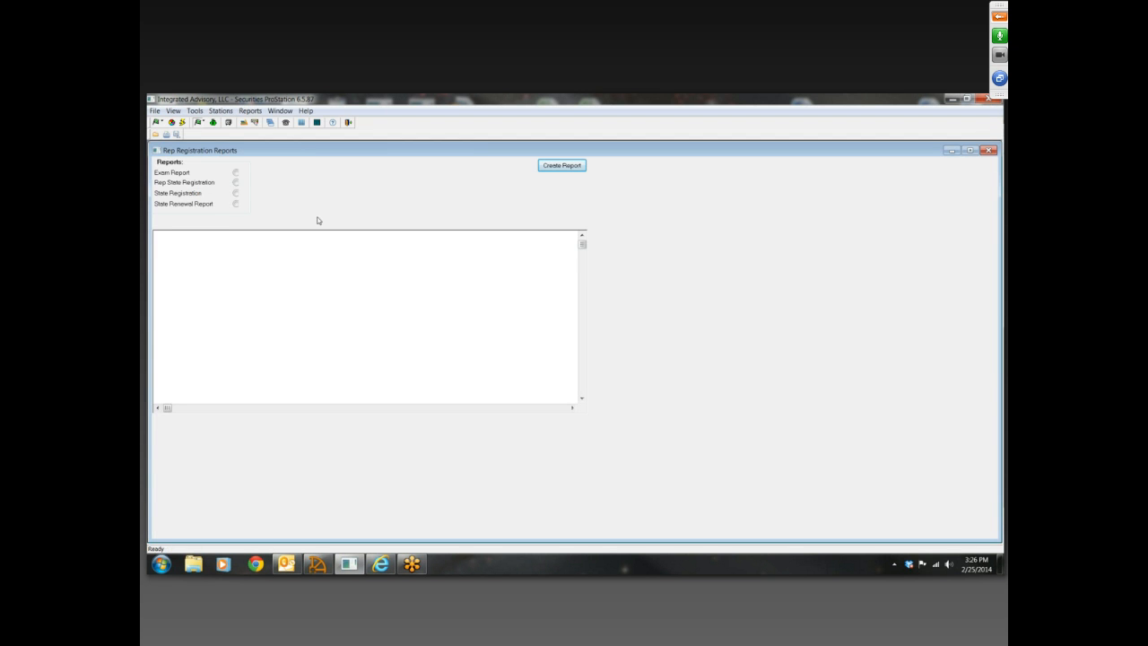
click(236, 173)
click(578, 168)
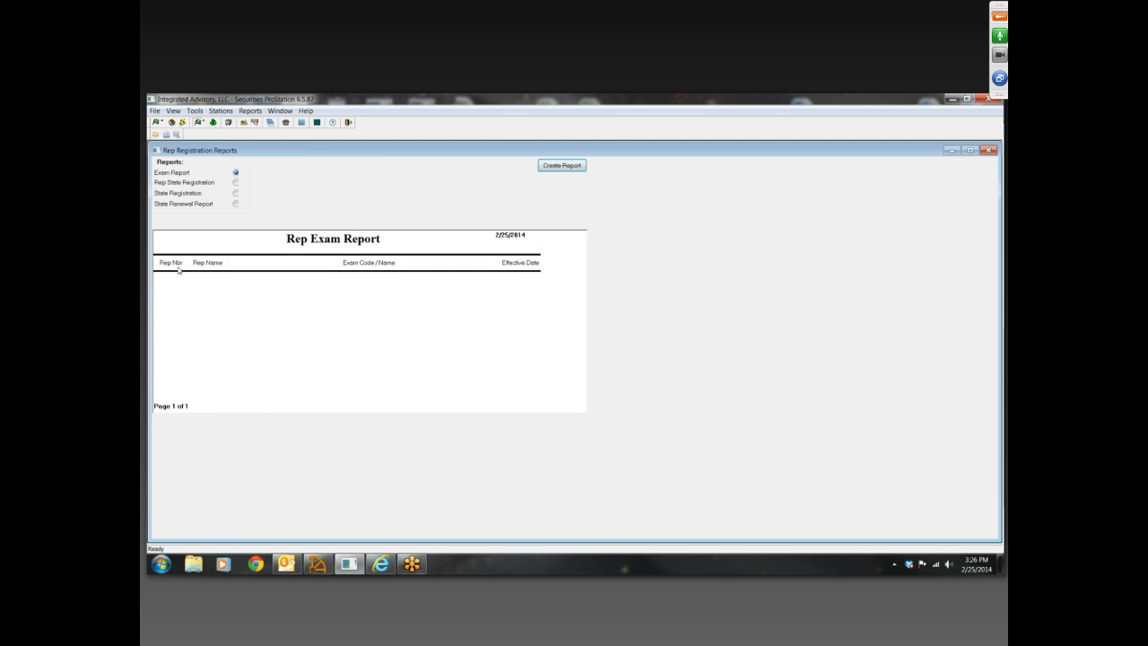
Create the Rep State Registration and State Registration reports, and close the registration reports
click(236, 184)
click(559, 166)
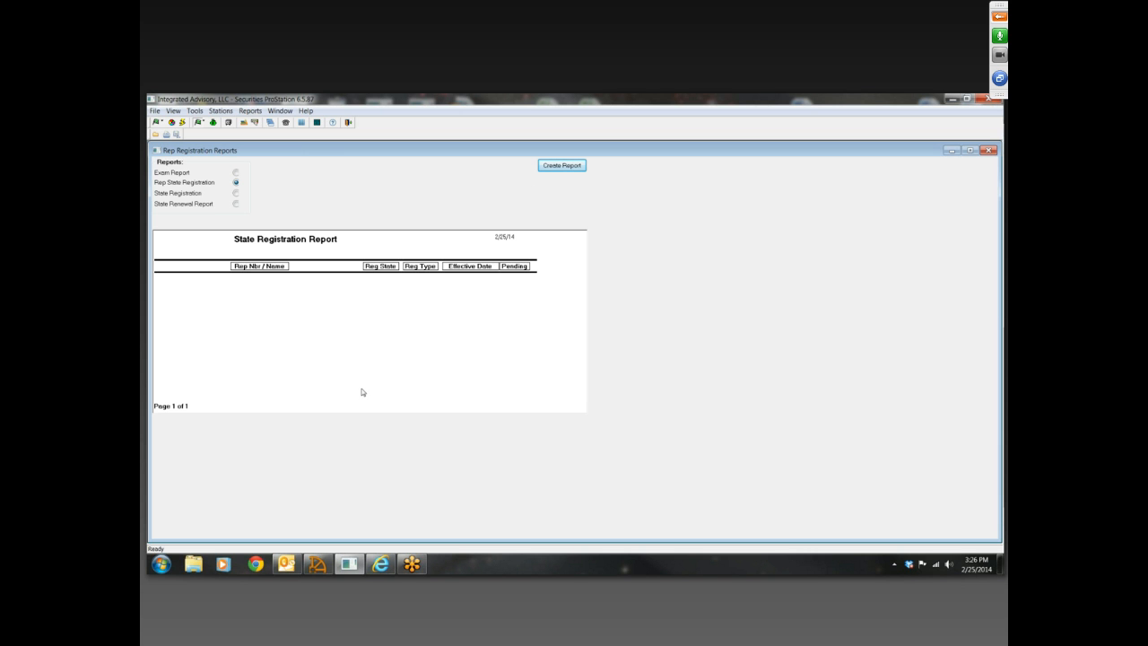
click(237, 194)
click(560, 166)
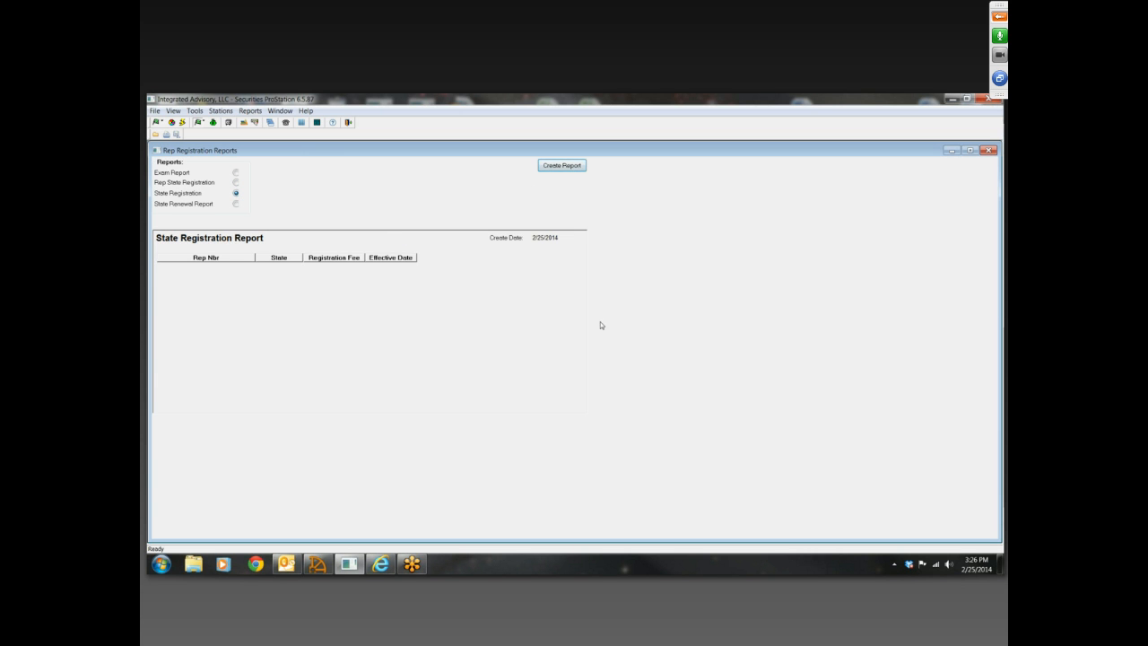
click(989, 151)
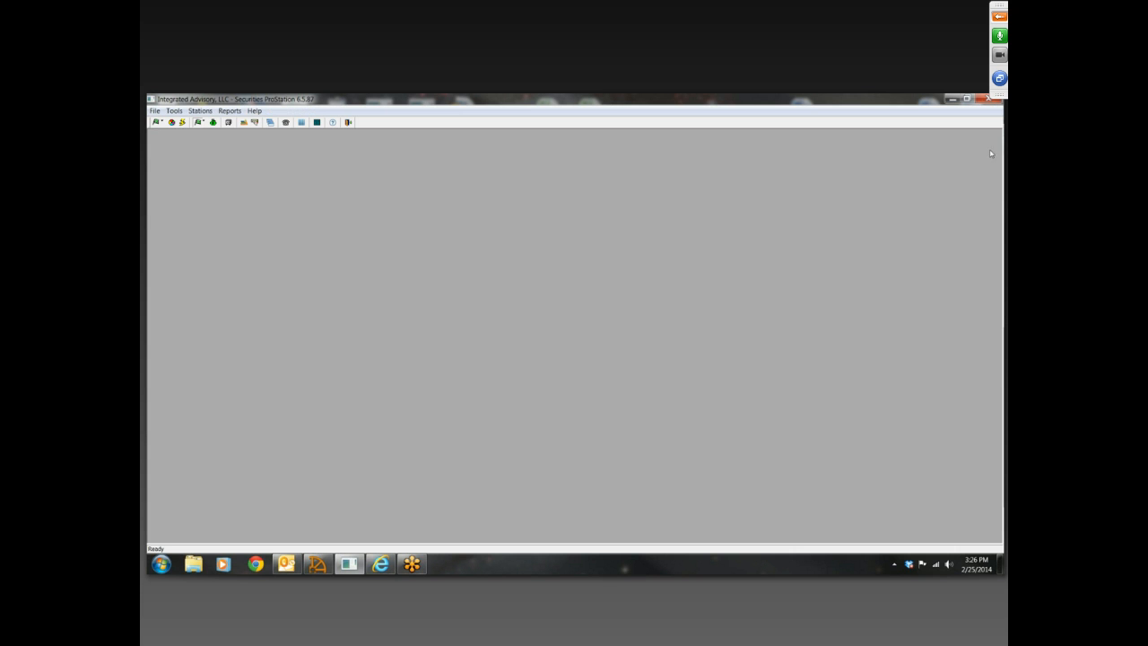
Open the rep production reports and create the Production by Comm Period report for periods 1320 to 1320
click(229, 112)
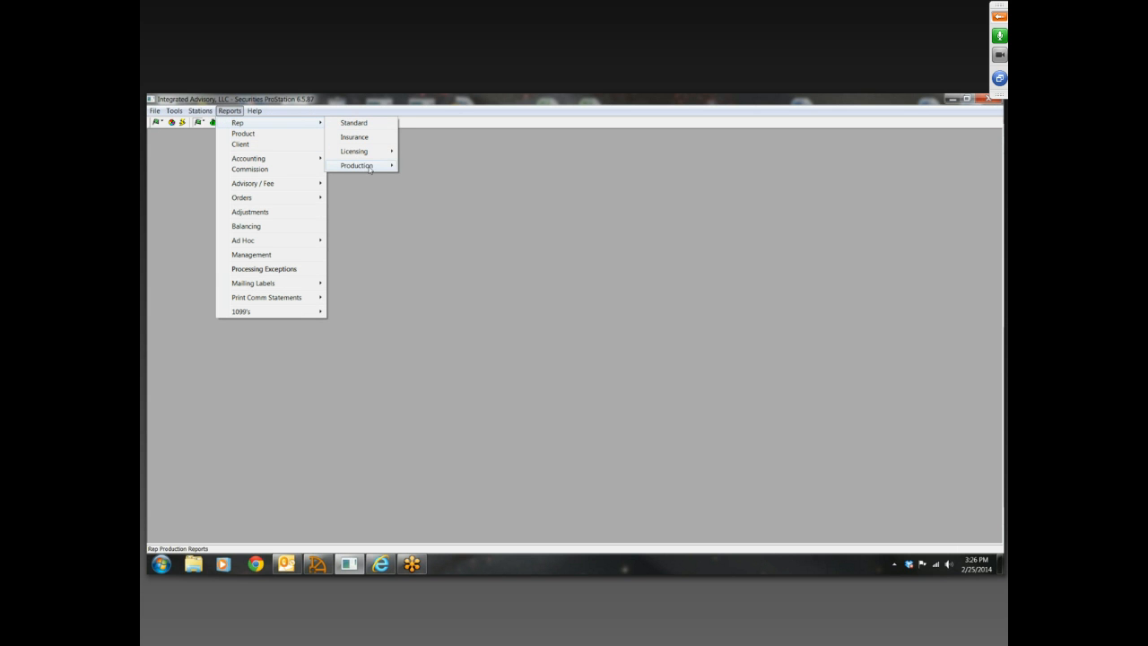
mouse_move(379, 170)
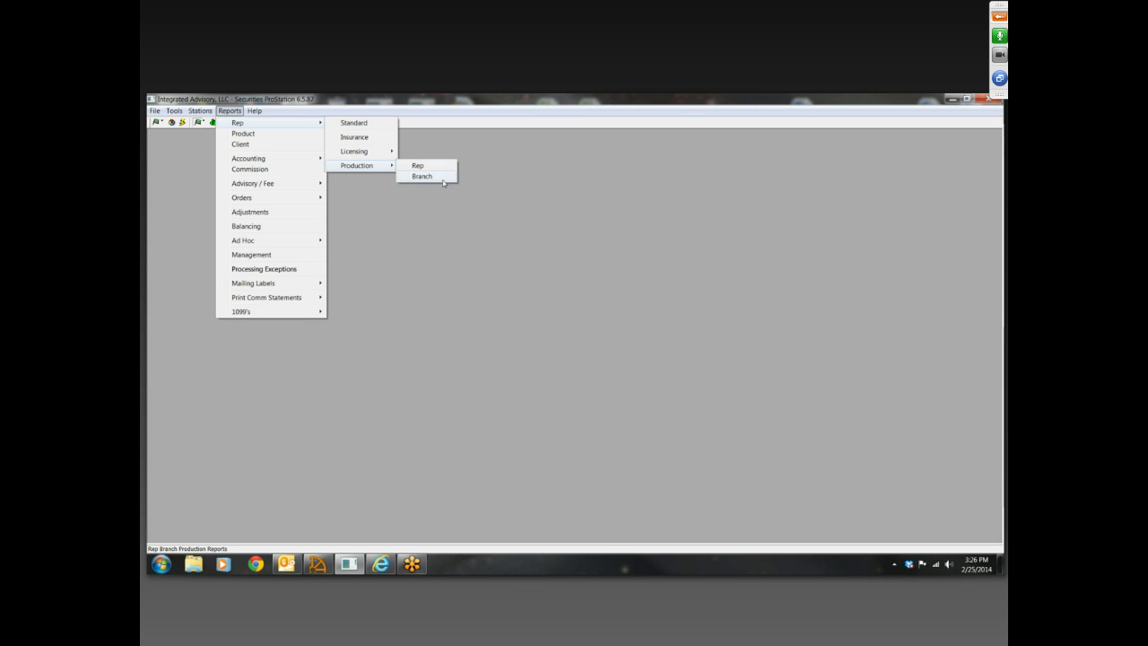
click(442, 167)
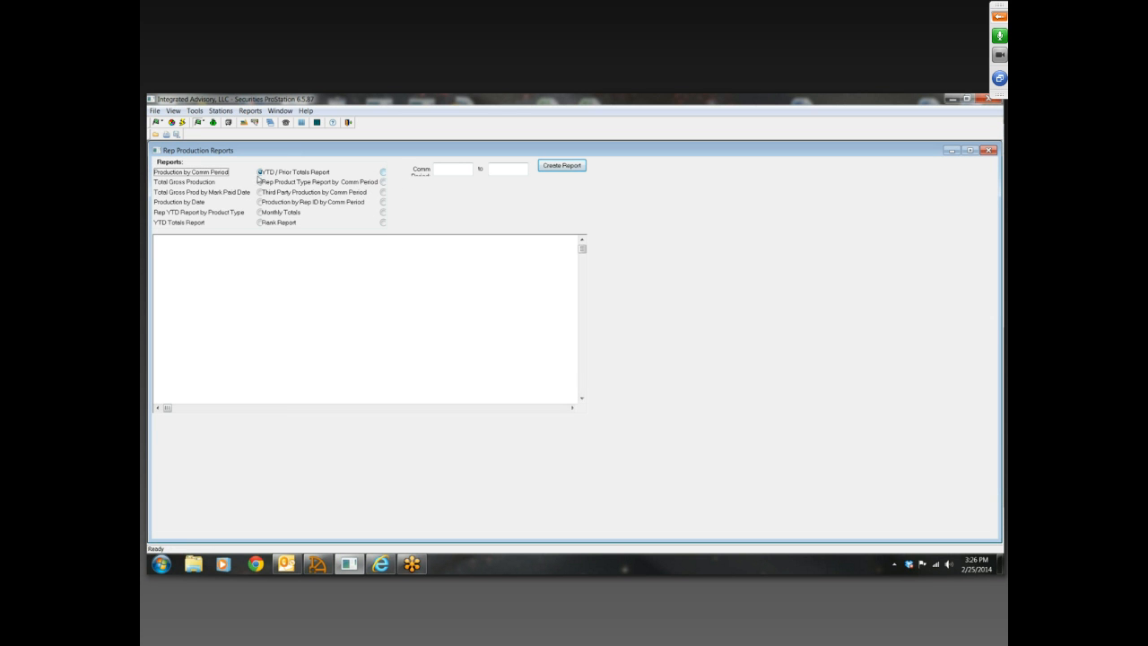
click(451, 178)
text(1320)
click(505, 168)
text(1320)
click(562, 166)
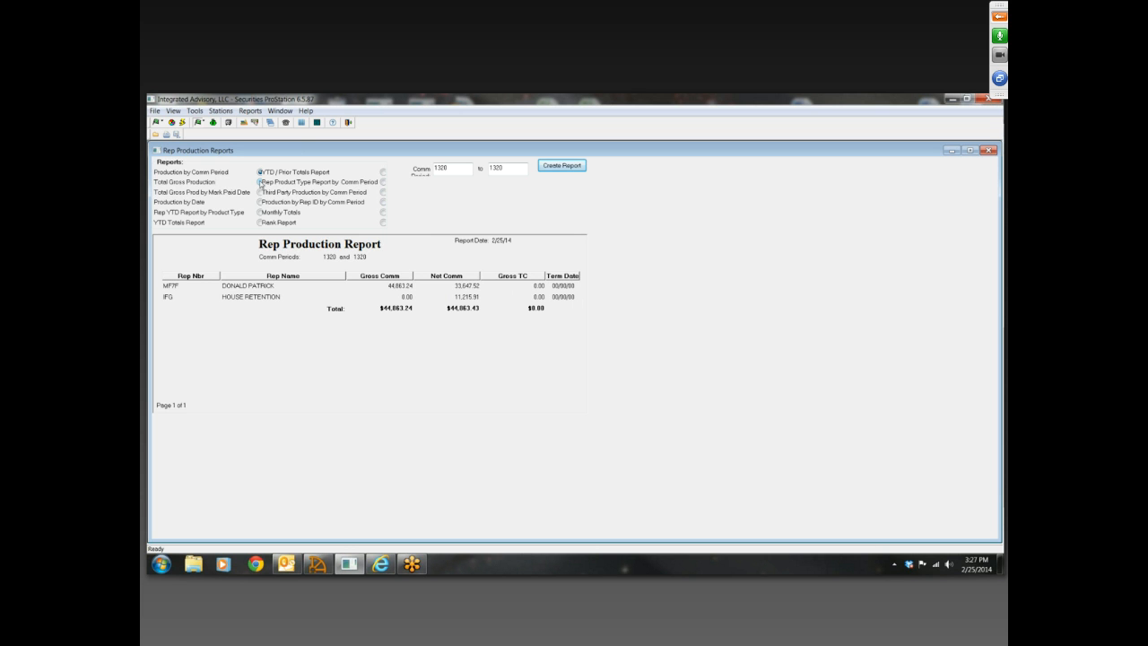
Create the Total Gross Production report for commission periods 1320 to 1320 and look across its columns
click(260, 182)
click(565, 166)
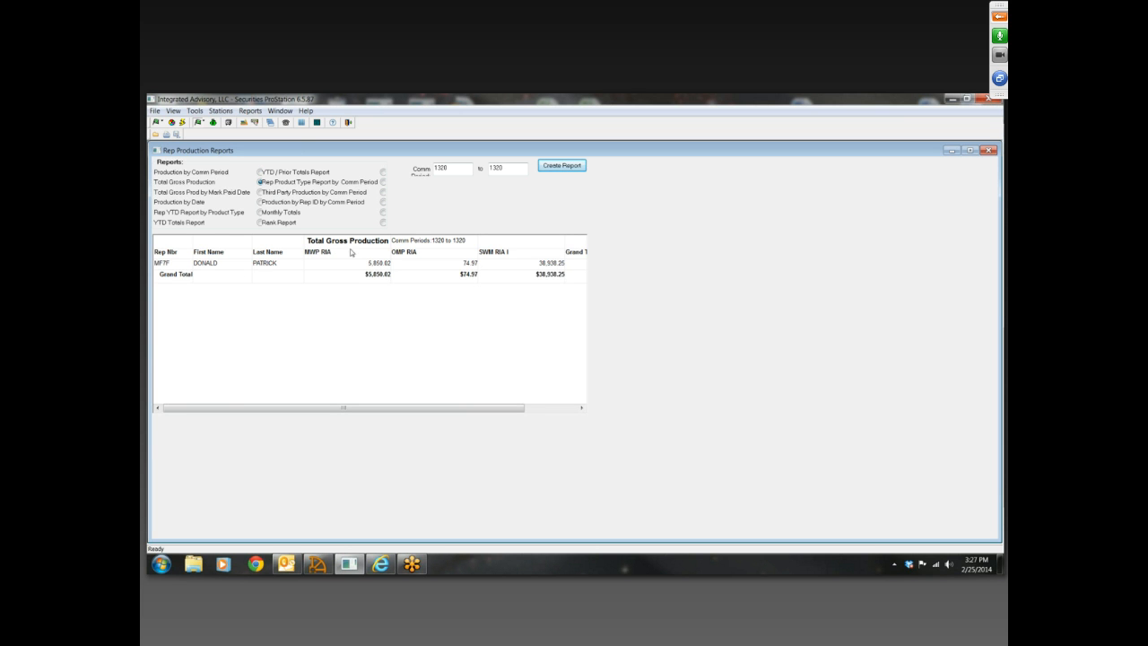
drag(373, 408, 451, 410)
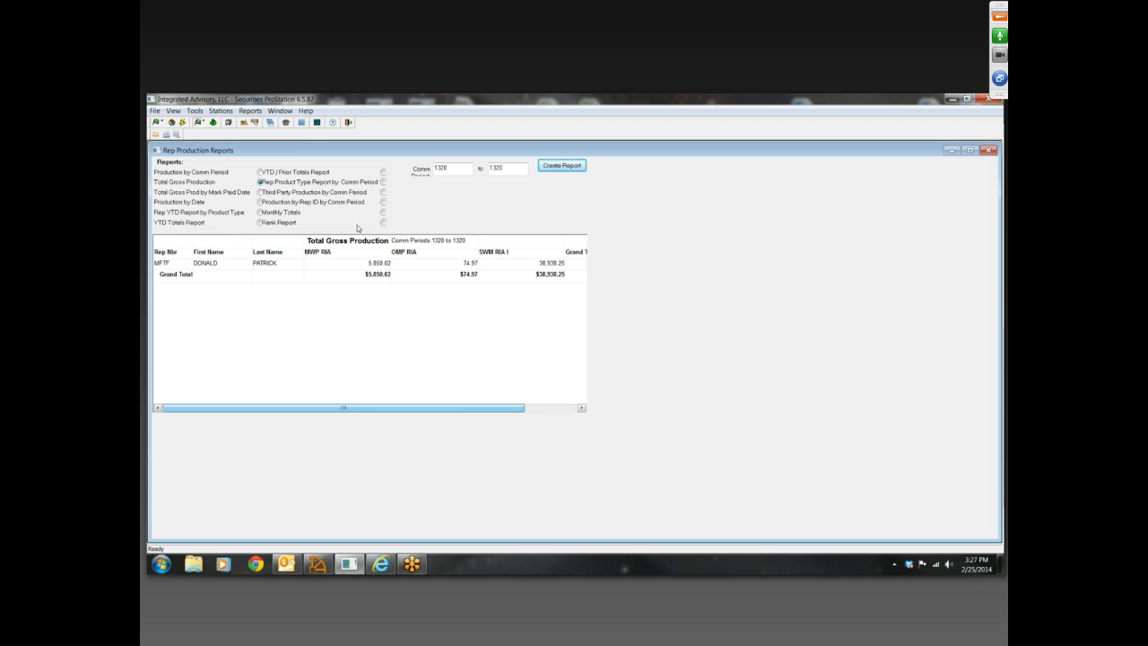
Create the Total Gross Prod by Mark Paid Date report for 10/01/13 to 10/31/13 and look across its columns
click(260, 193)
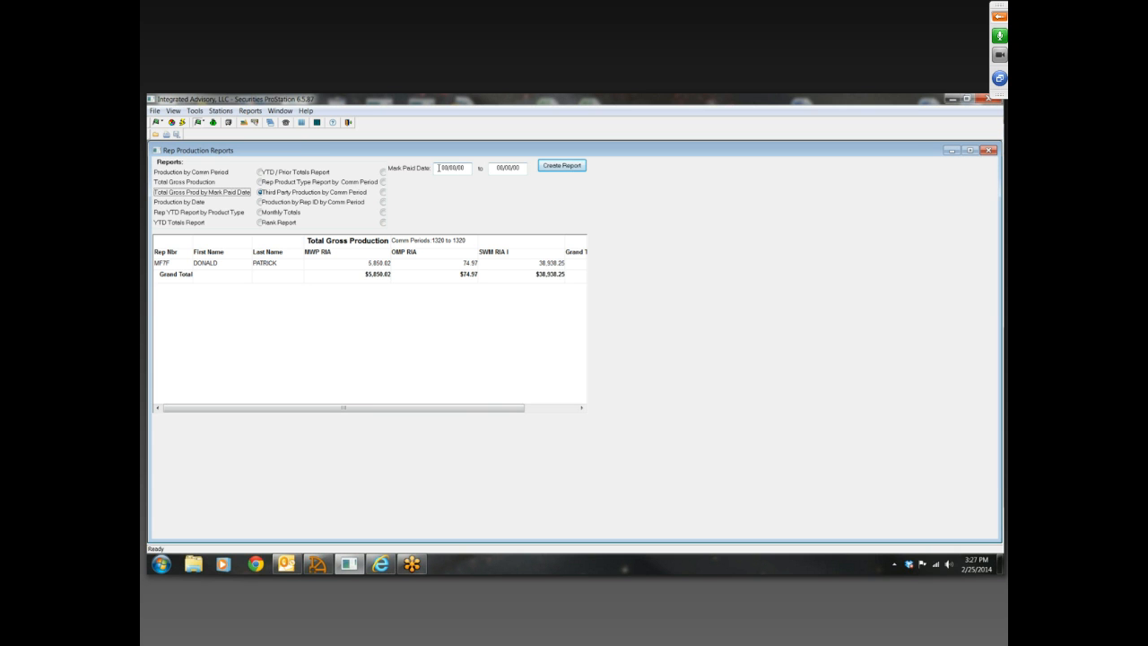
click(438, 168)
key(Tab)
text(10/)
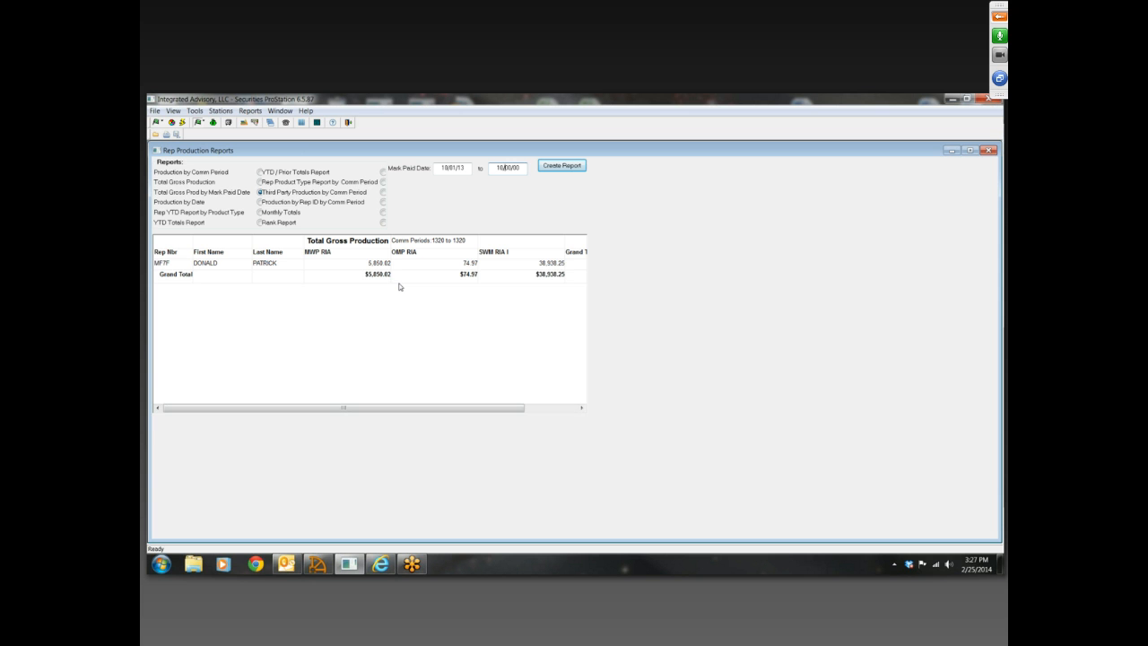
text(31/13)
click(561, 167)
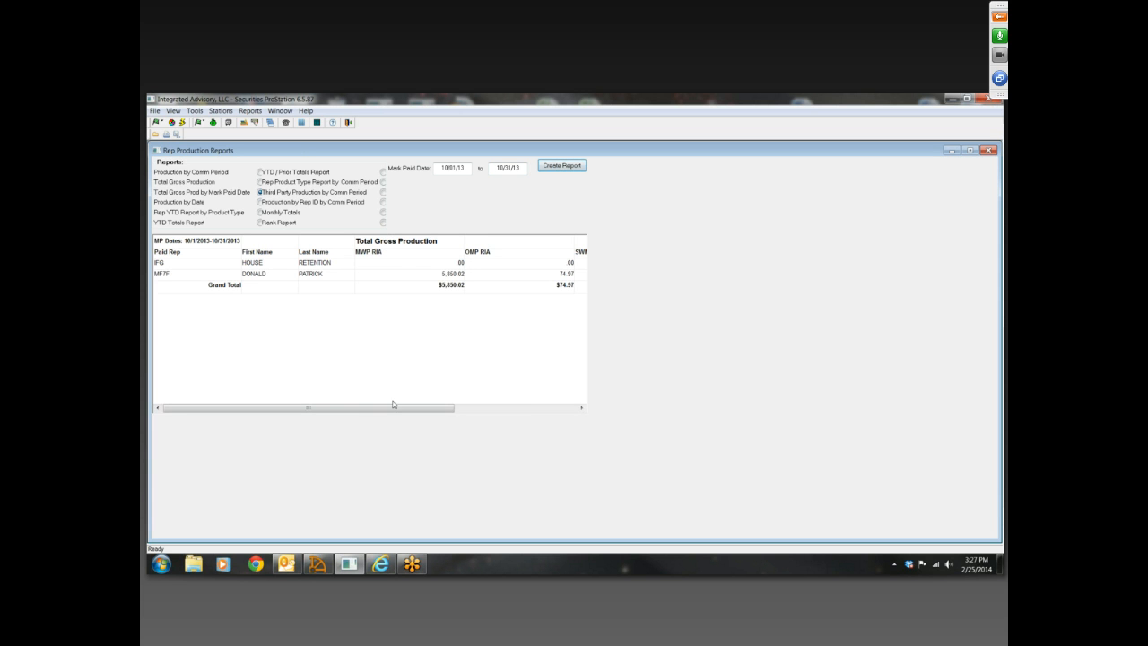
drag(392, 405, 339, 404)
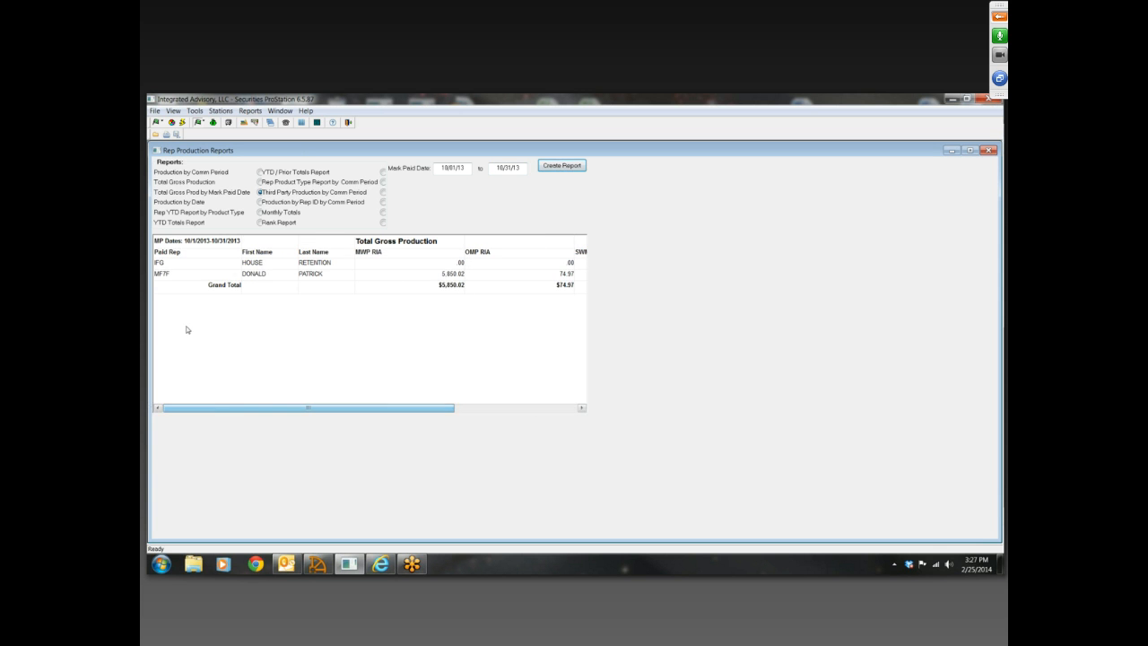
Create the YTD Totals Report for commission year 13 and look across its columns
click(261, 221)
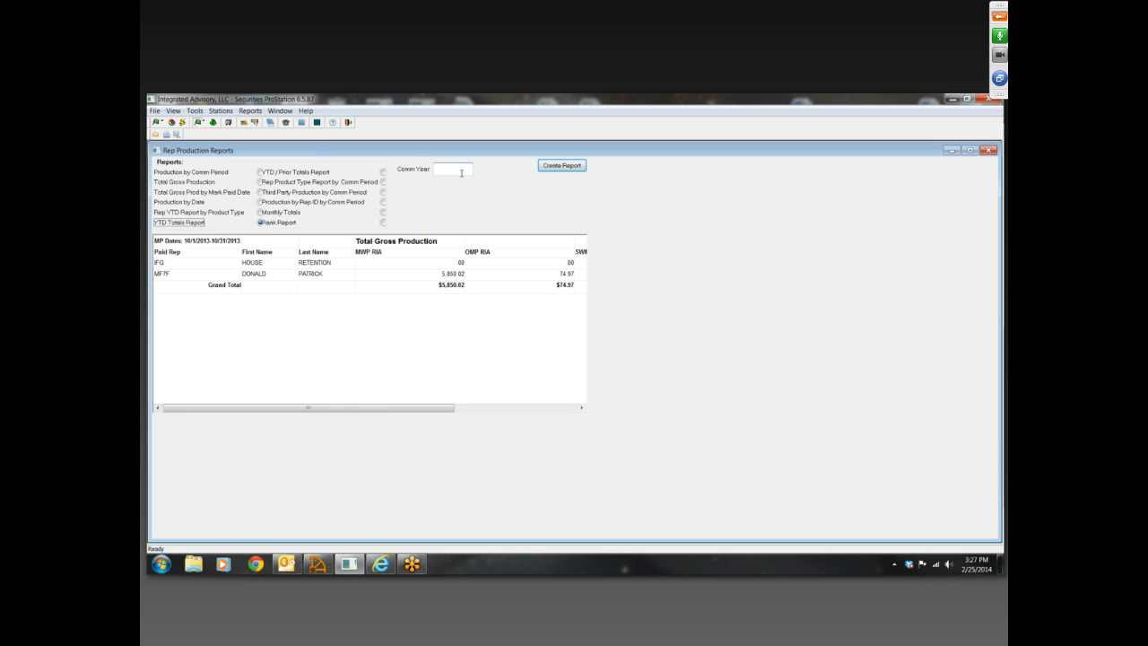
click(462, 172)
text(13)
click(570, 167)
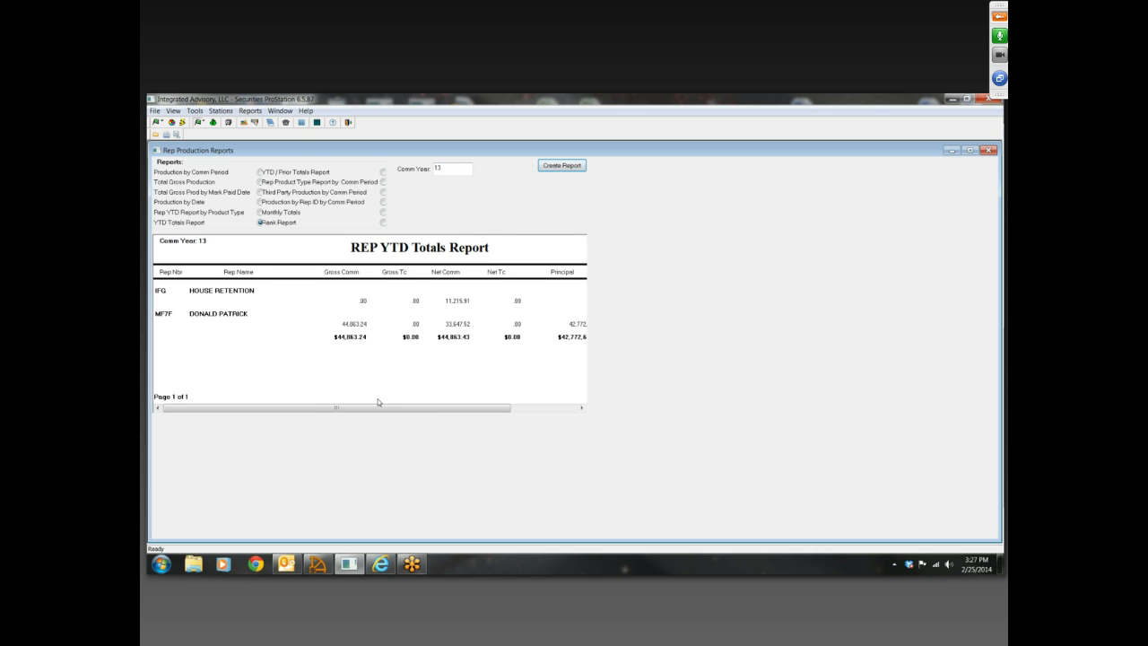
drag(372, 408, 333, 410)
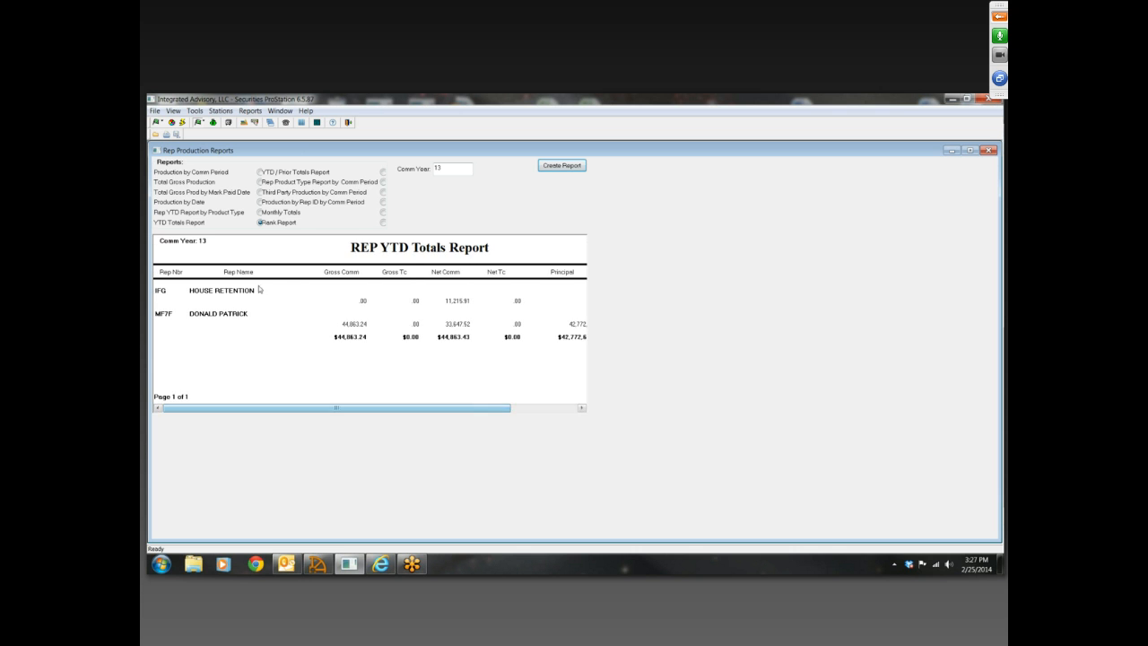
drag(411, 409, 329, 403)
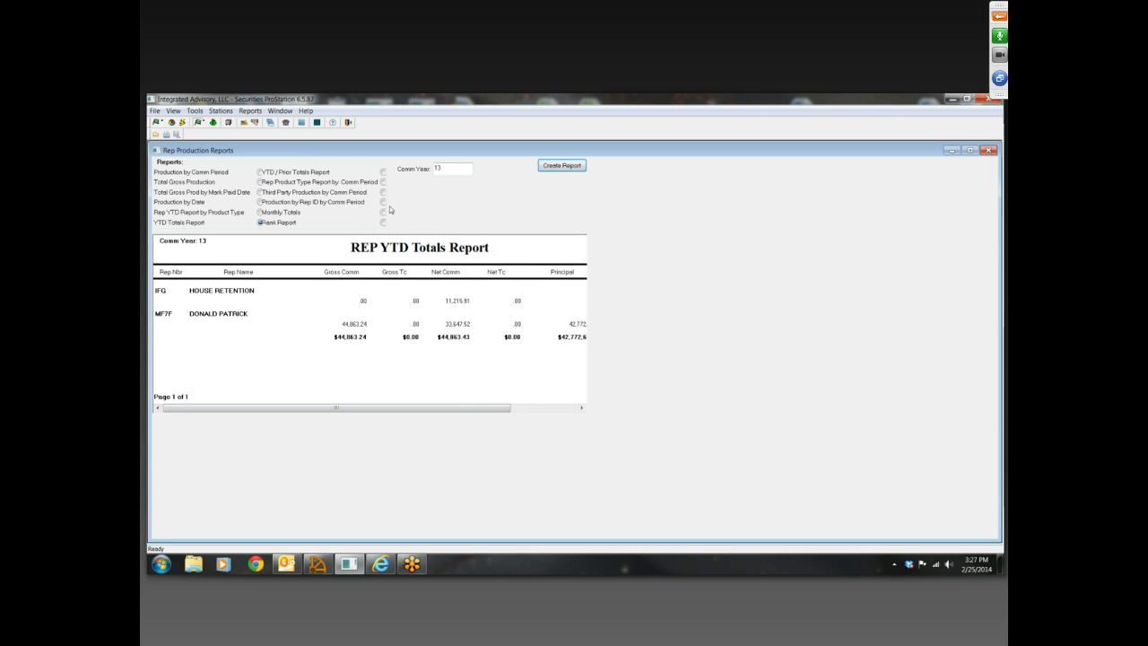
Look at the criteria for the YTD / Prior Totals Report and the Rep Product Type Report by Comm Period
click(383, 171)
click(441, 185)
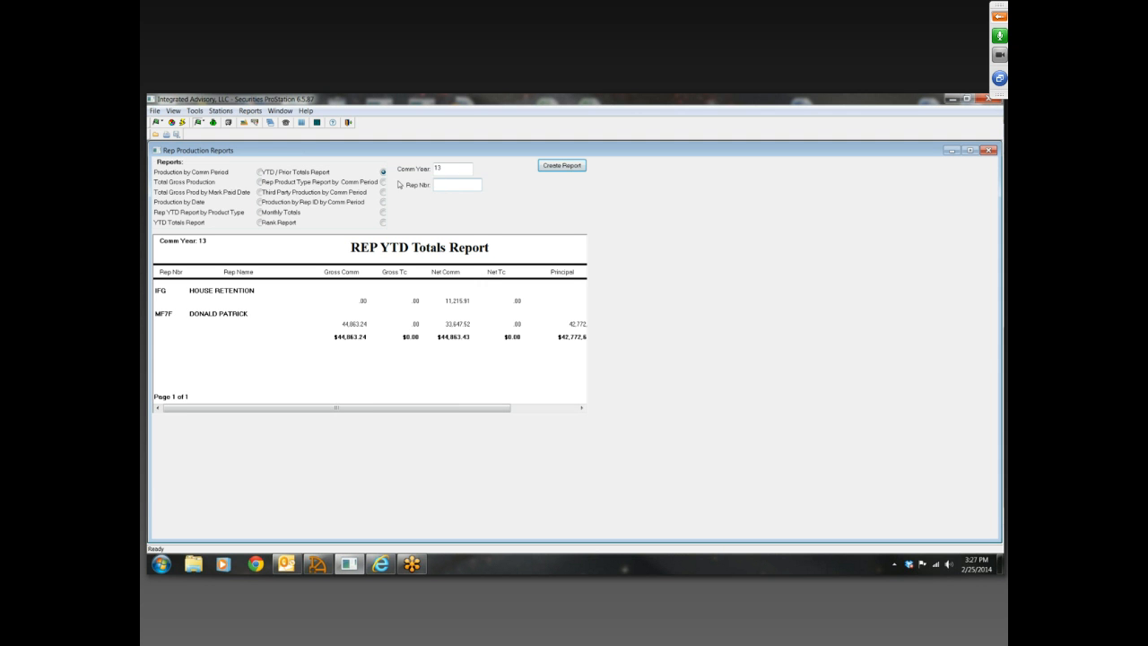
click(384, 182)
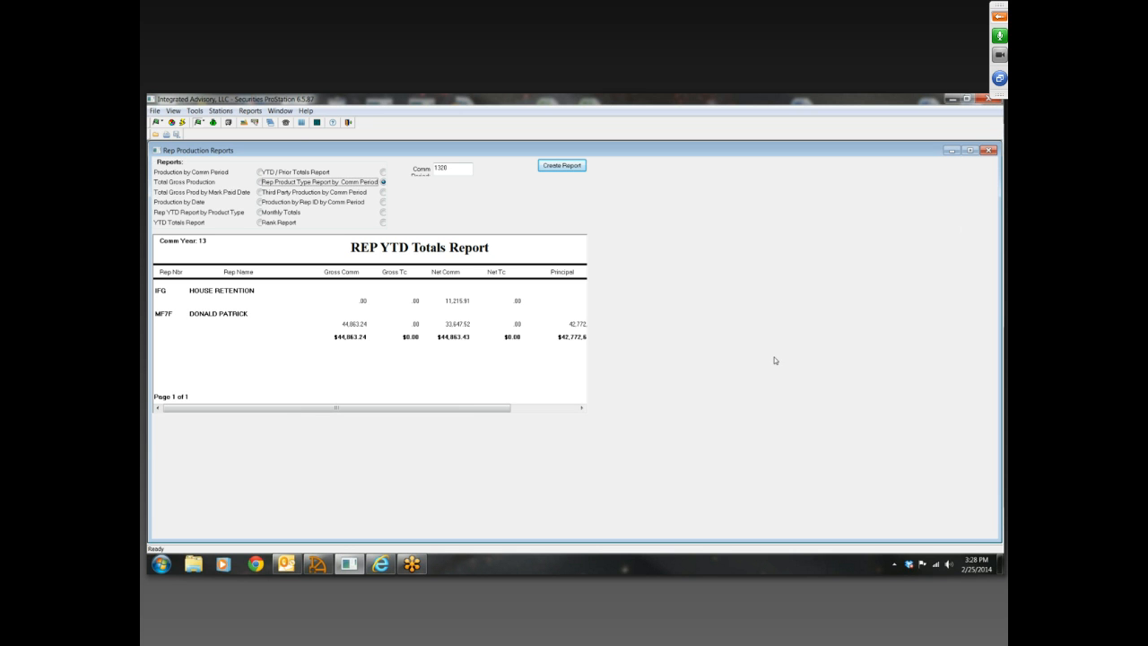
Move the SAS_REP_COUNT file below the test spreadsheet on the desktop and preview it in Database Genius
click(950, 100)
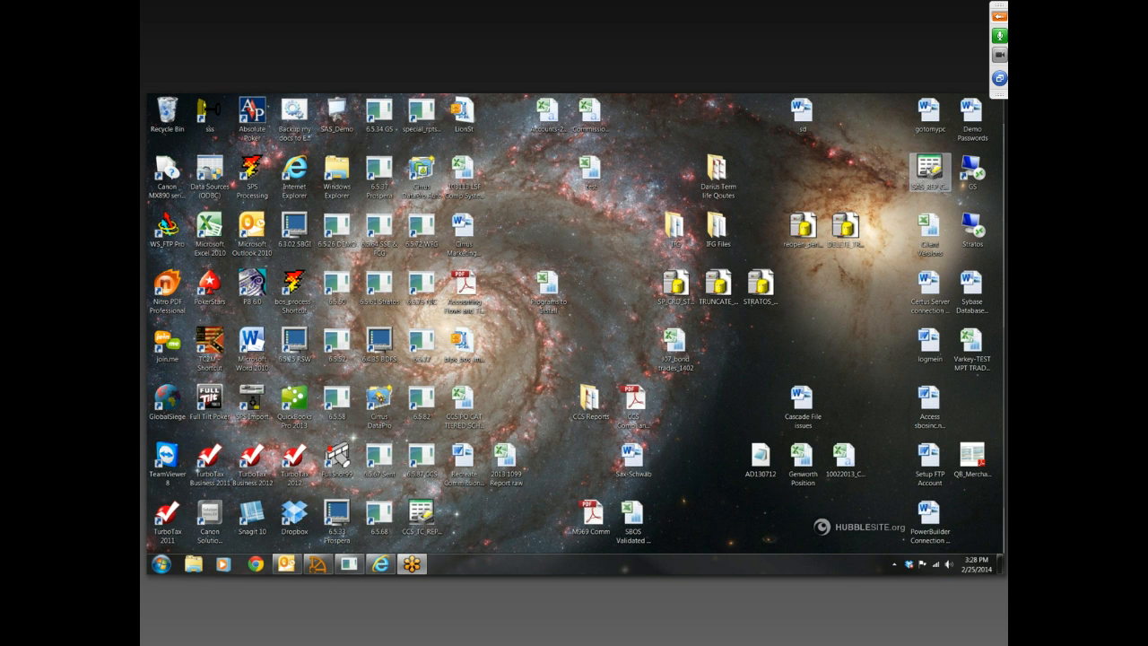
drag(929, 170, 590, 232)
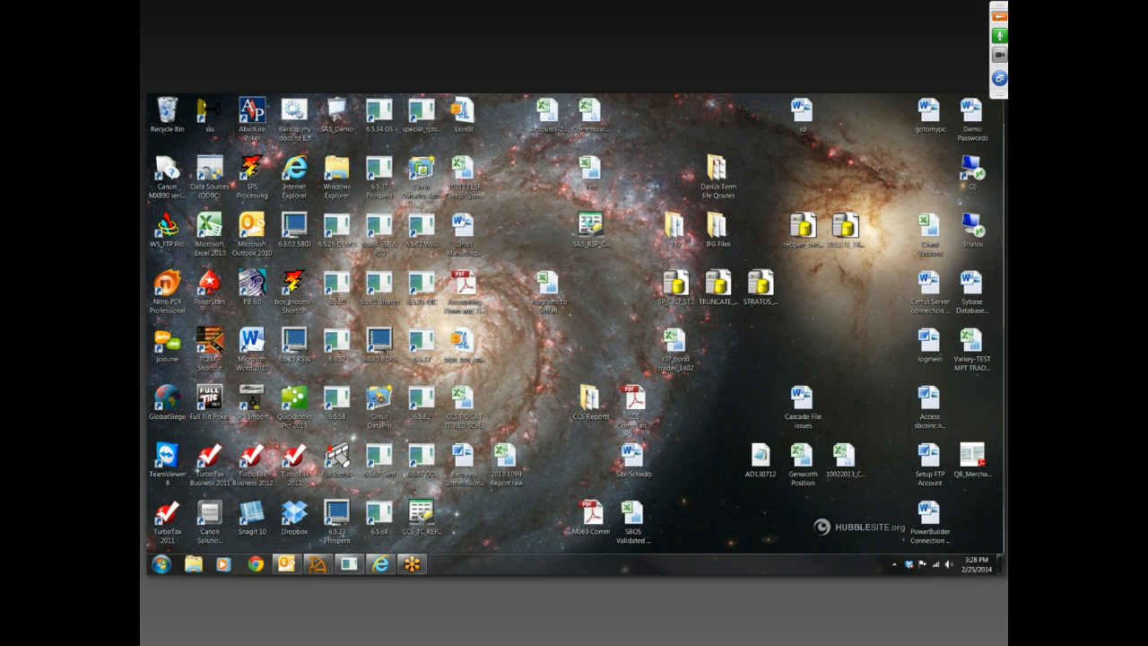
click(205, 531)
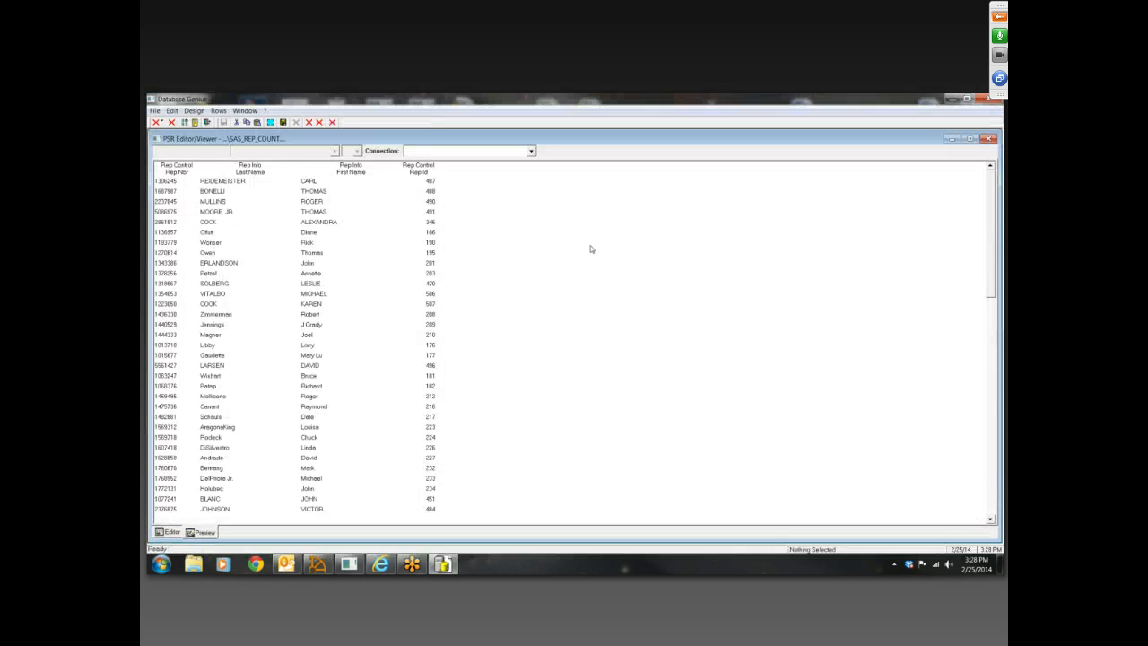
Select the bos11 connection in the SAS_REP_COUNT preview, and close the report and Database Genius
click(531, 151)
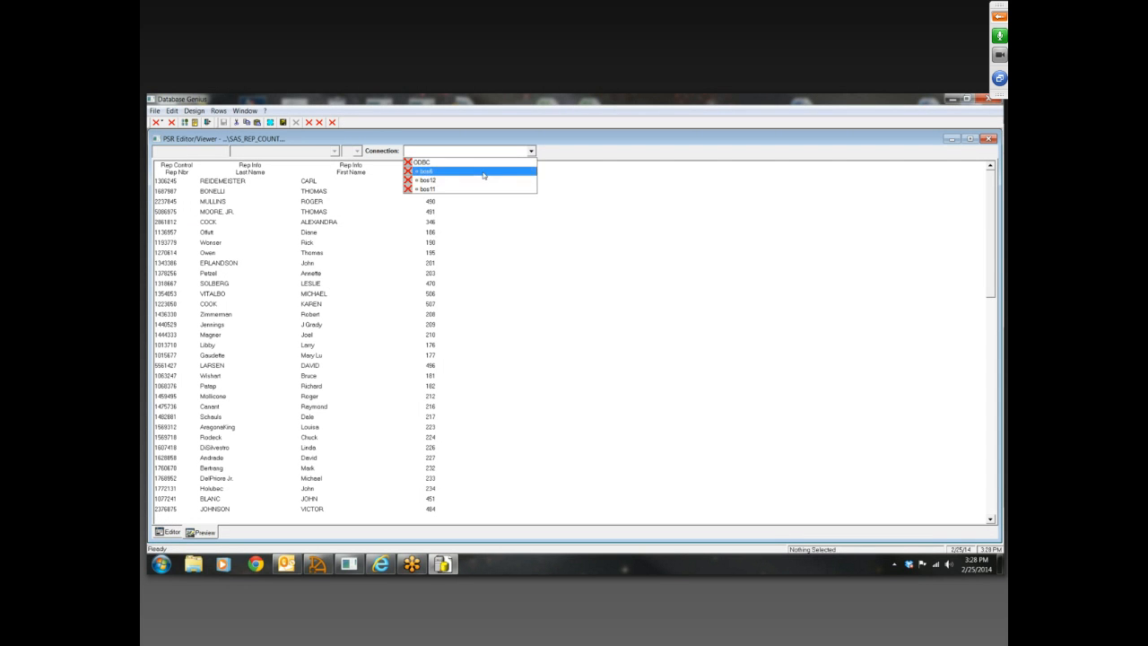
click(460, 189)
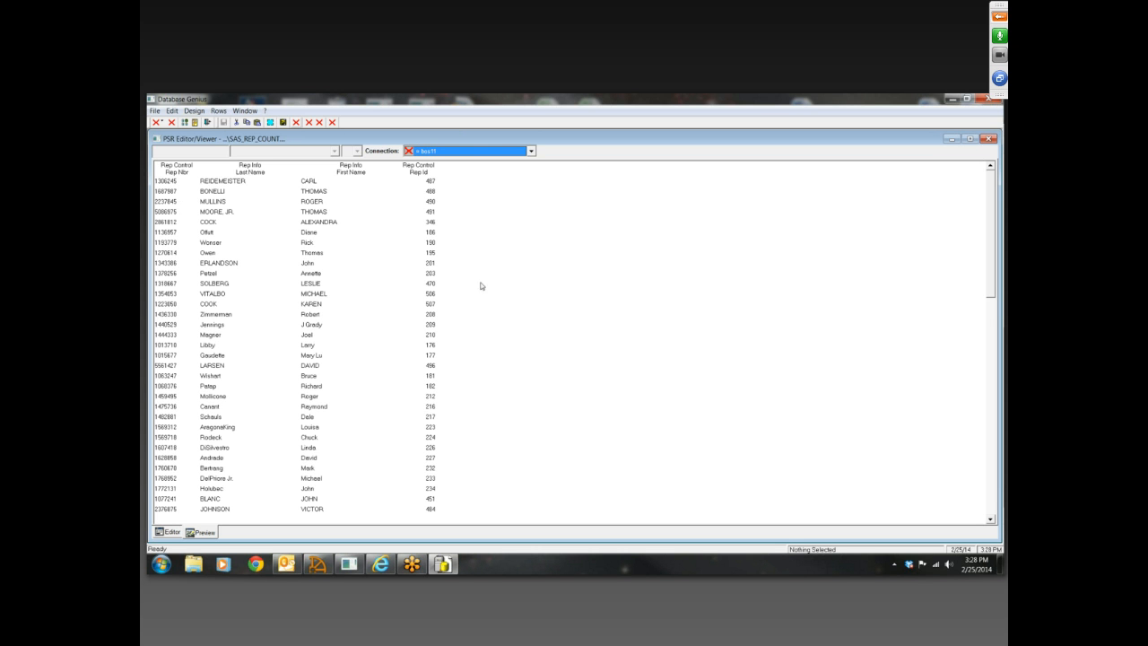
click(989, 139)
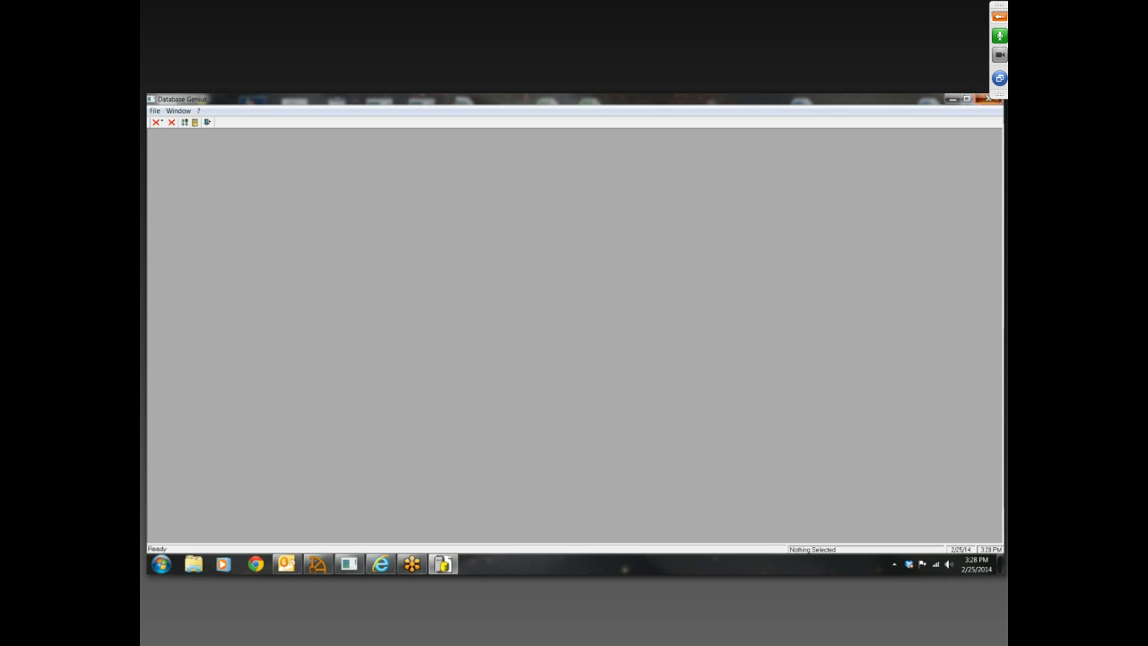
click(989, 98)
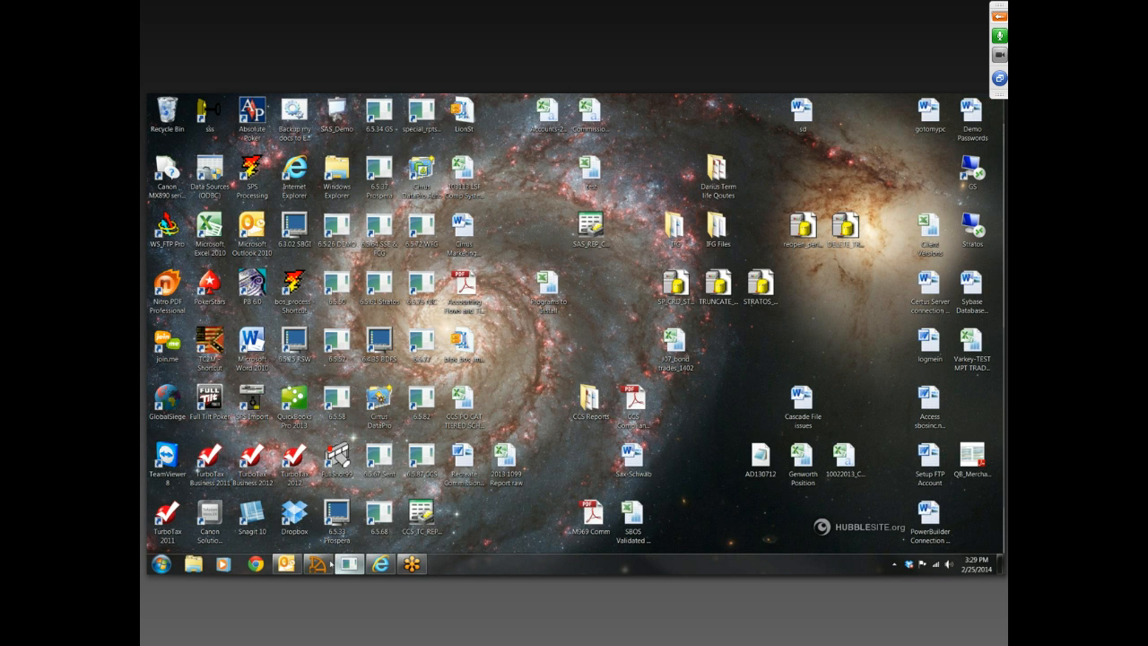
Switch to Securities ProStation, close the Rep Production Reports, and open the Trade Blotters reports for all orders
click(466, 492)
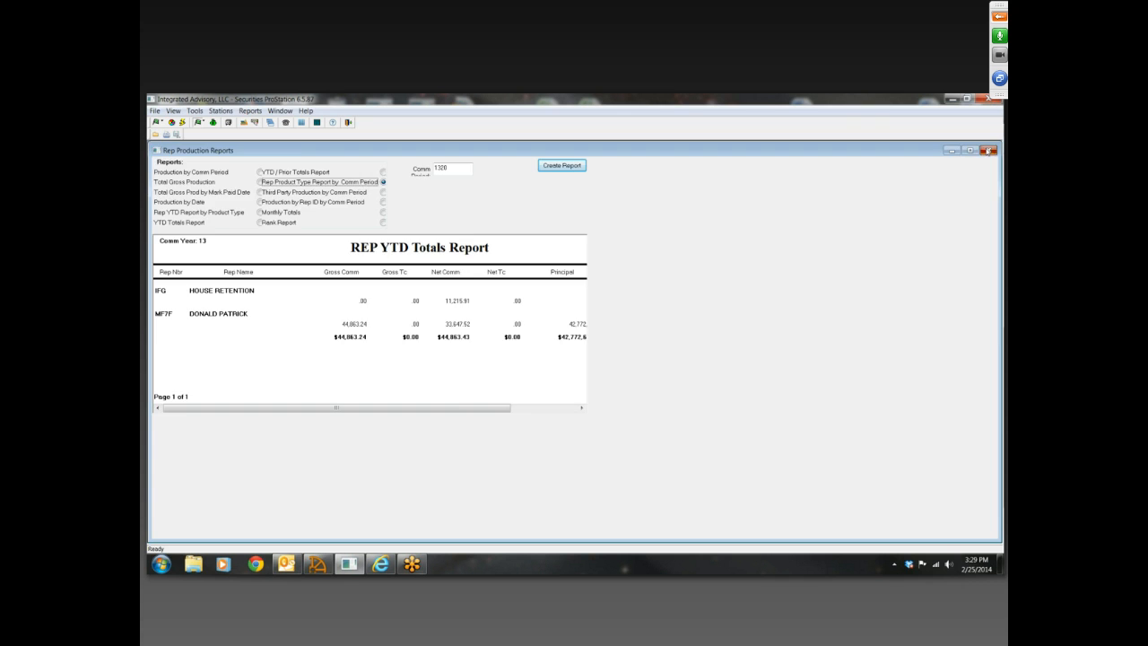
click(990, 150)
click(231, 111)
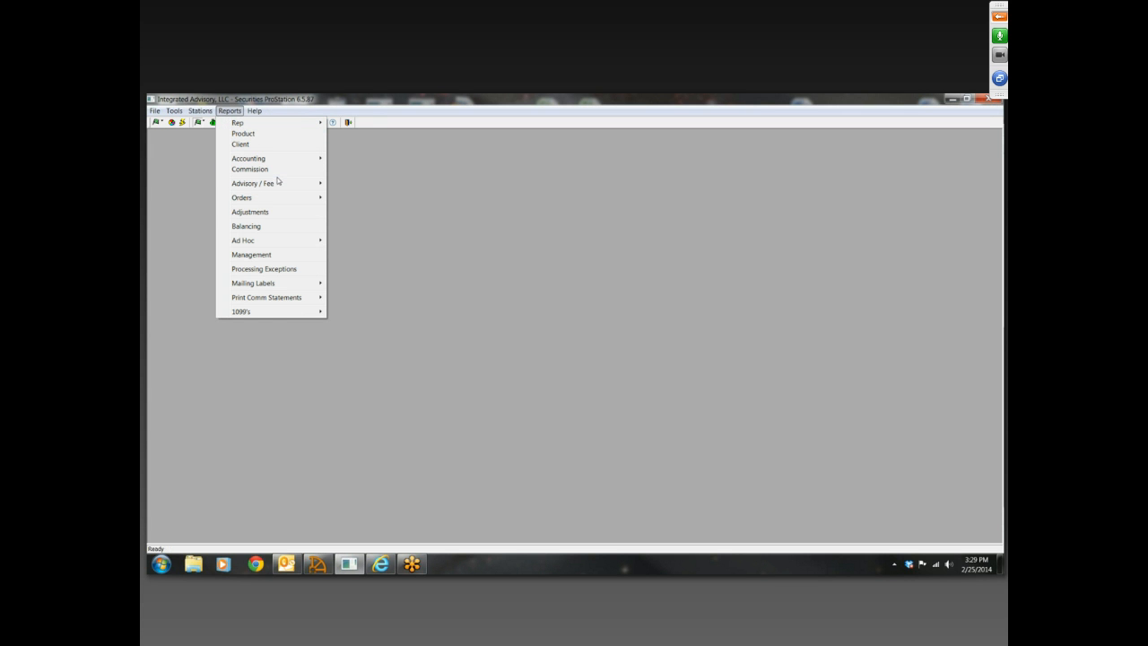
mouse_move(279, 199)
mouse_move(373, 201)
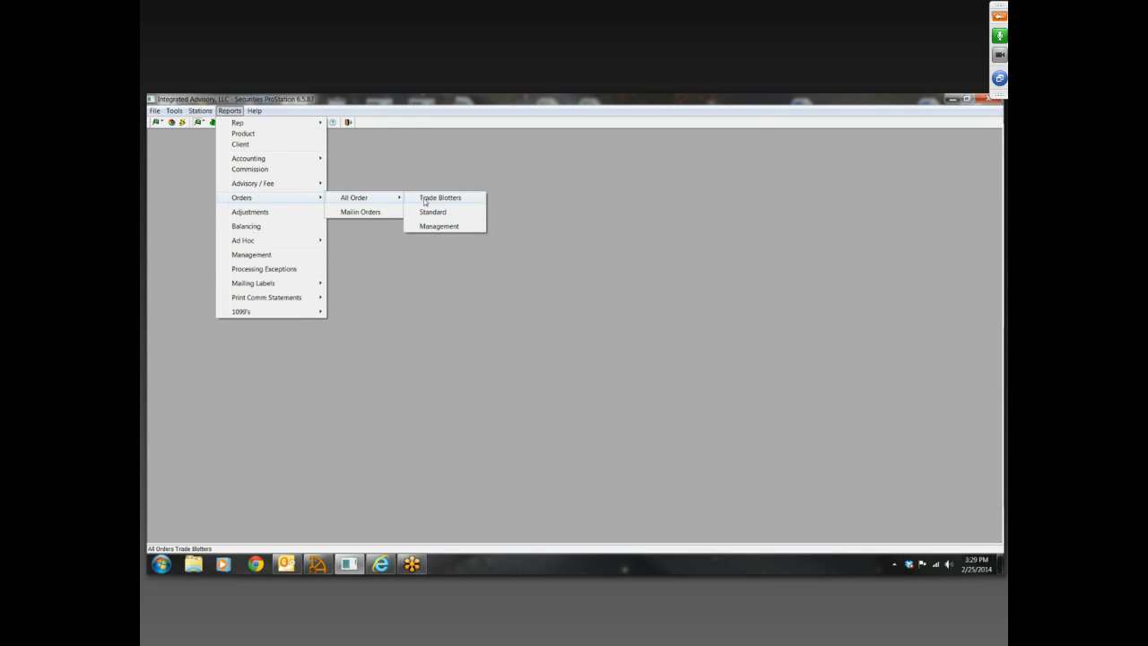
click(444, 198)
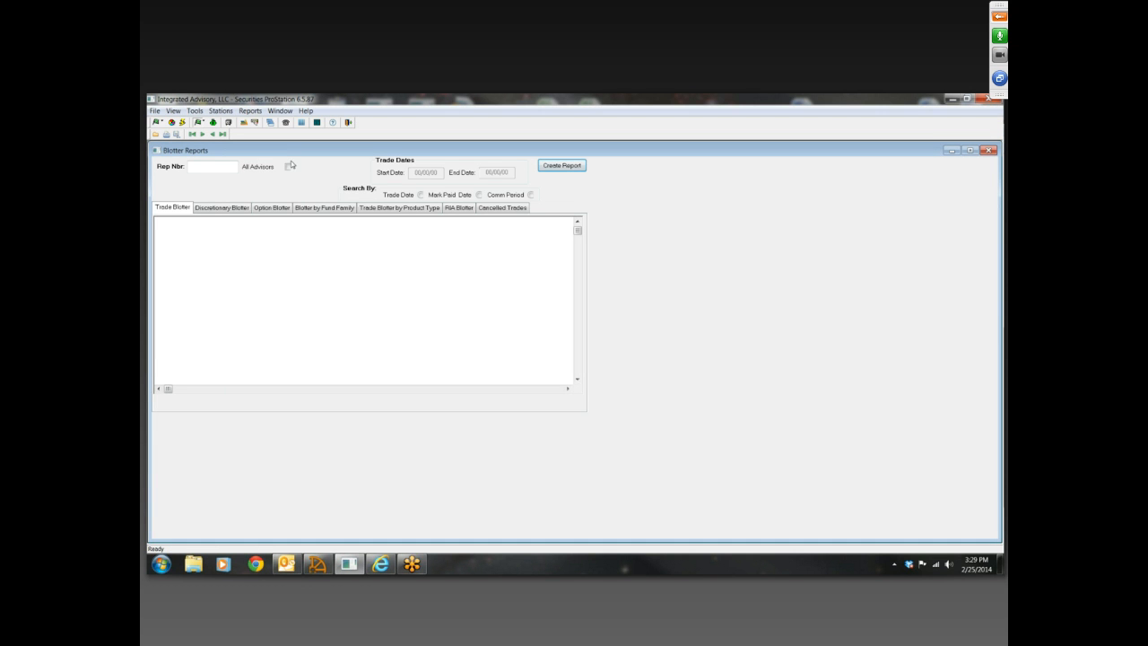
Create the Trade Blotter for all advisors by Comm Period 1320 and look through its pages
click(288, 166)
click(531, 195)
click(450, 173)
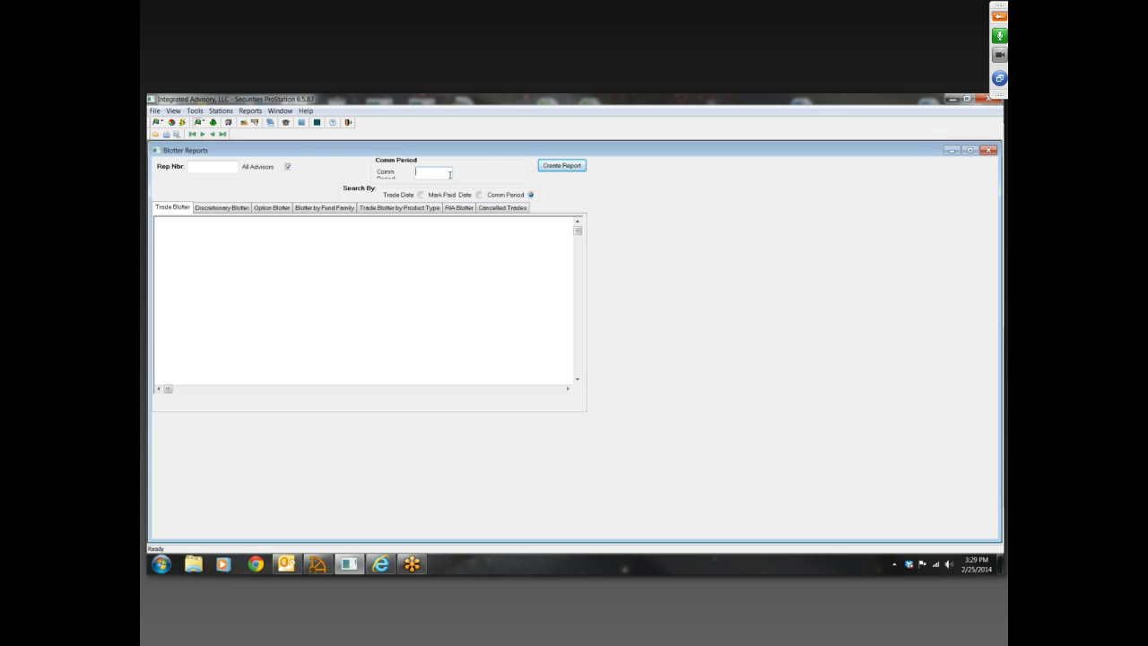
text(1329)
click(555, 167)
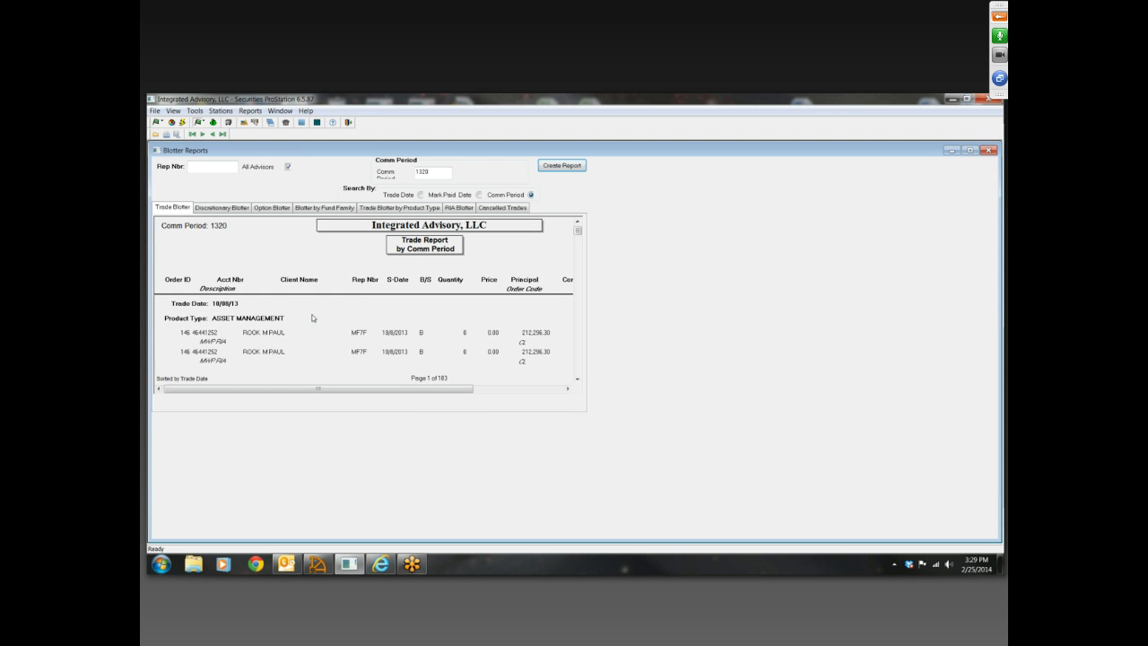
scroll(312, 318, down, 10)
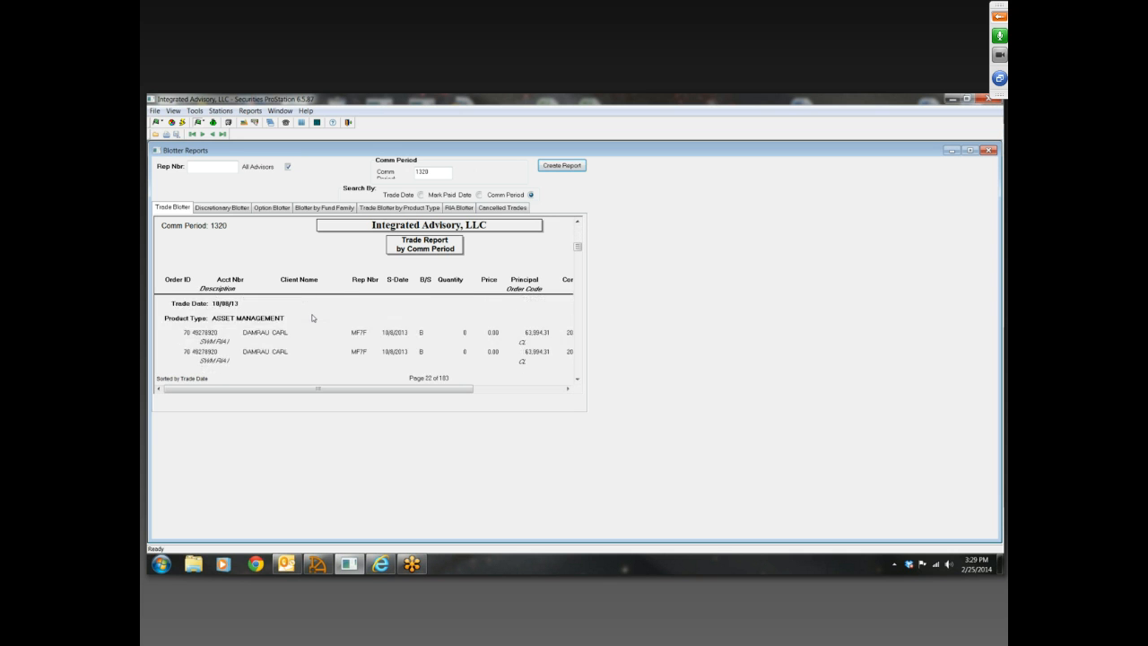
scroll(312, 317, up, 10)
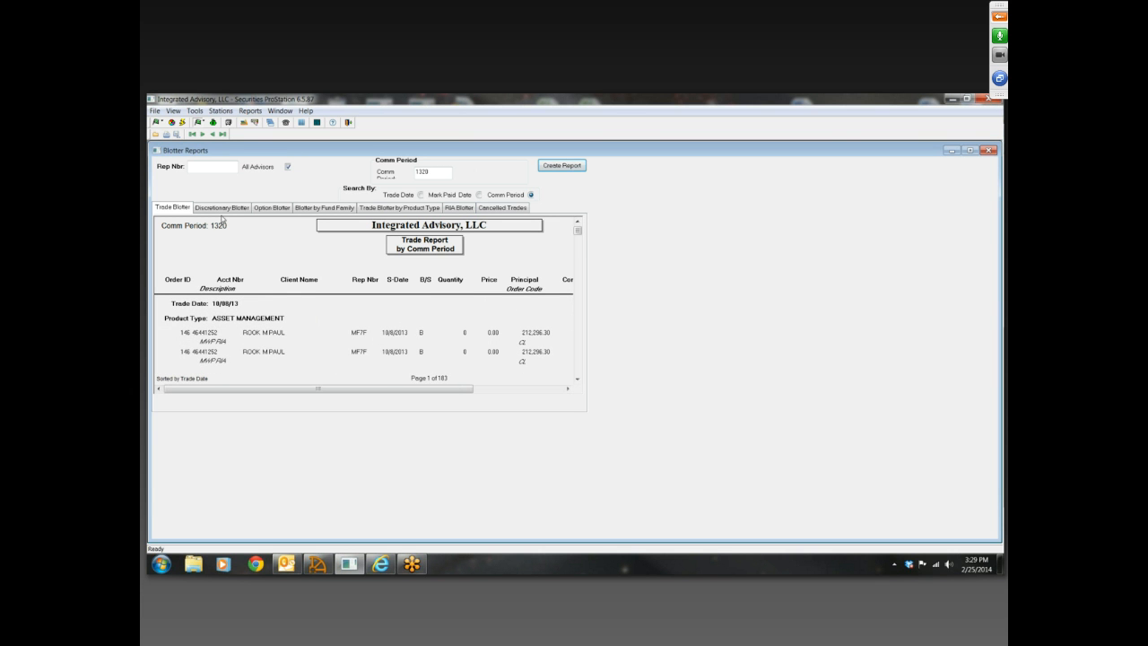
Browse the fund families and try to create the Blotter by Fund Family report for PROTECTIVE LIFE
click(269, 209)
click(305, 210)
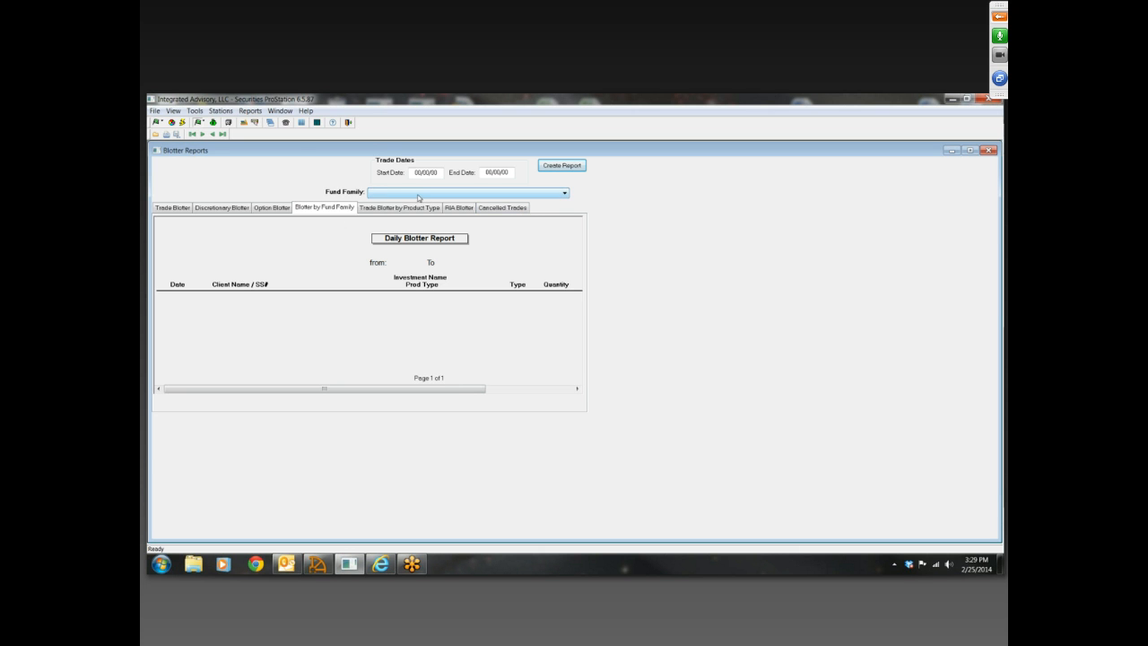
click(565, 193)
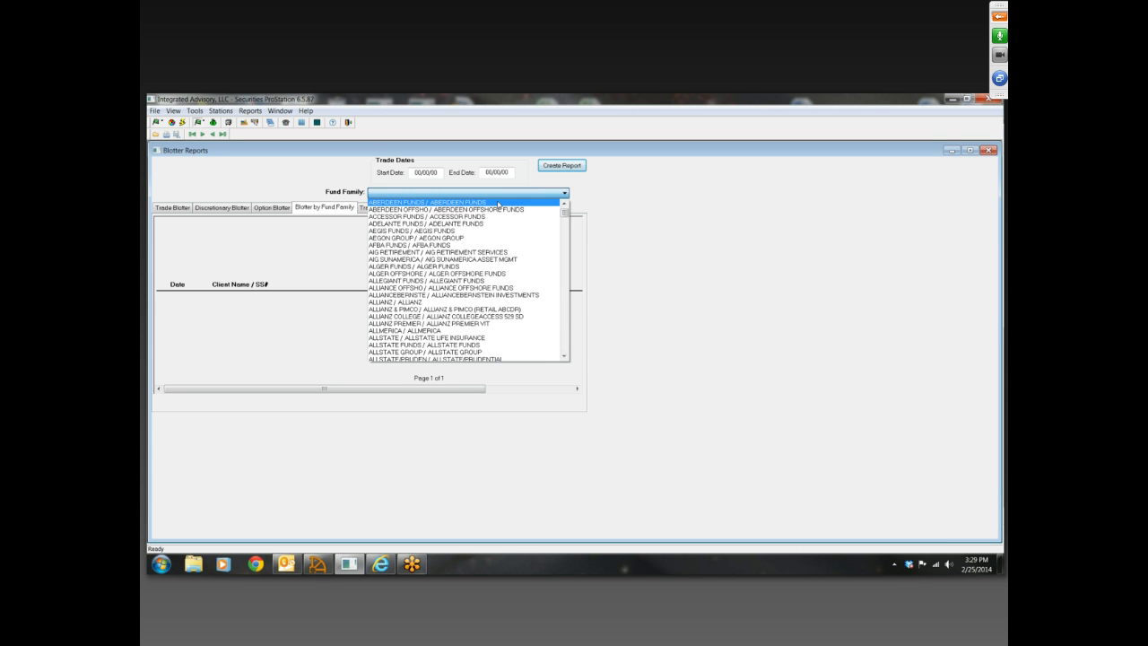
scroll(562, 212, down, 20)
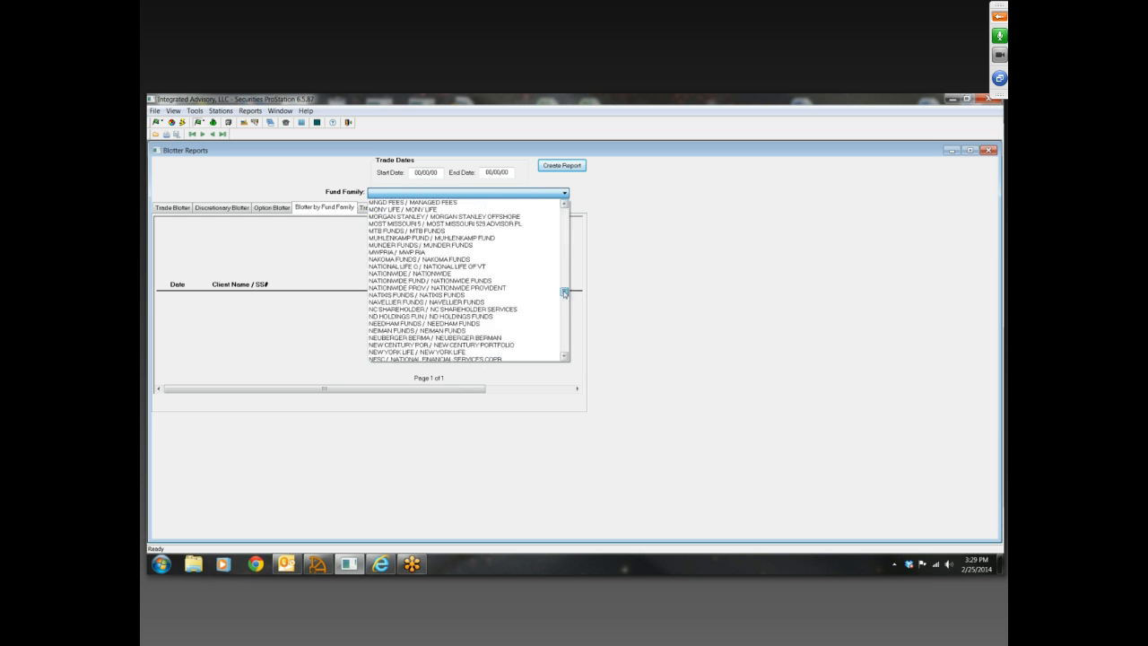
scroll(566, 231, up, 20)
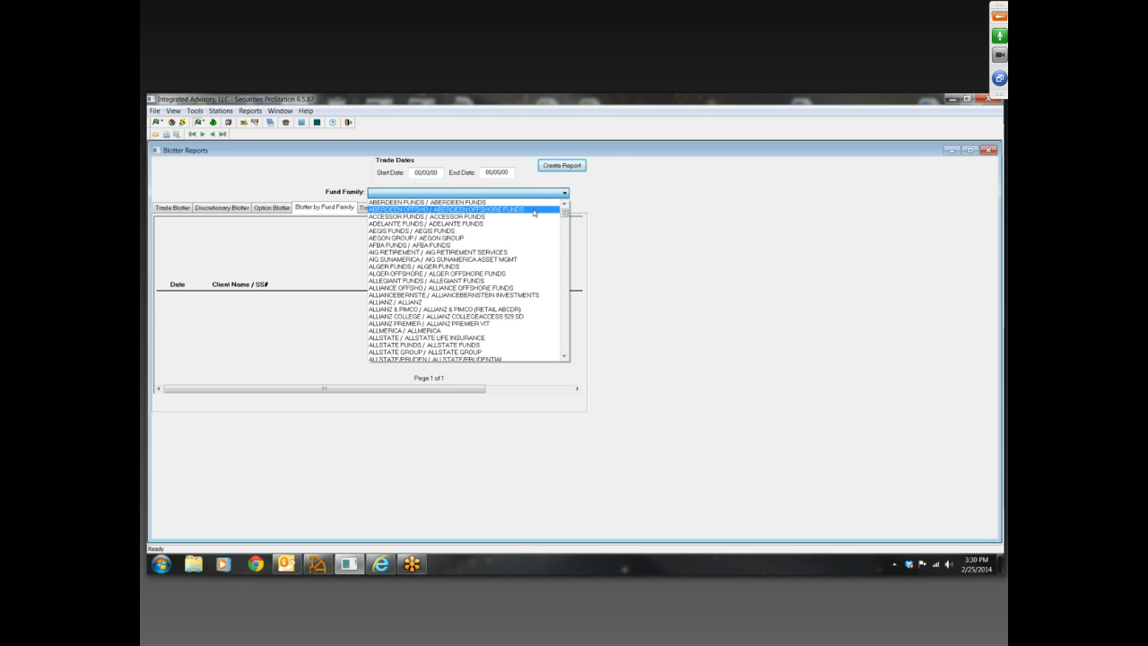
text(pu)
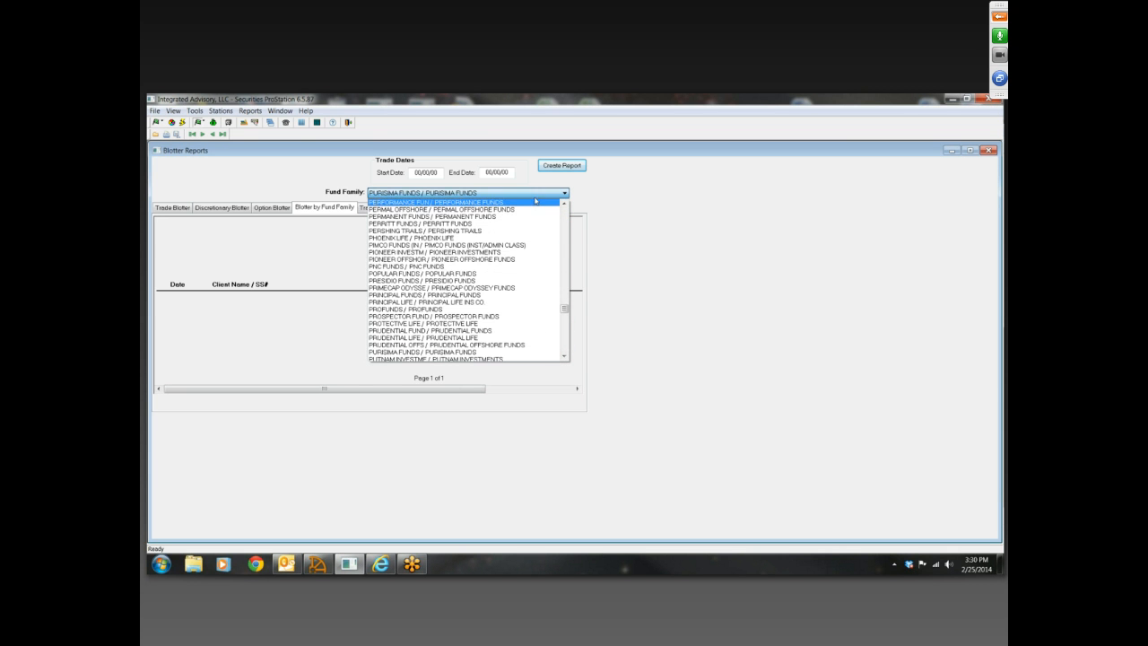
click(459, 323)
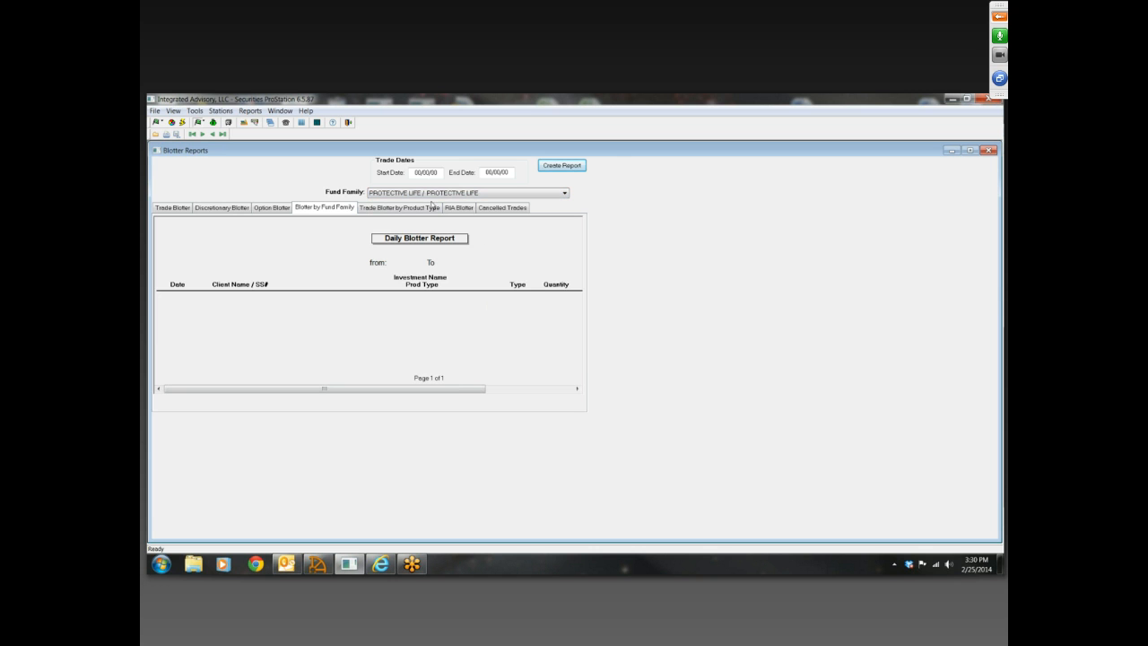
click(558, 167)
click(613, 367)
Create the Trade Blotter by Product Type for AM / ASSET MANAGEMENT with trade dates 10/01/13 to 10/31/13
click(399, 209)
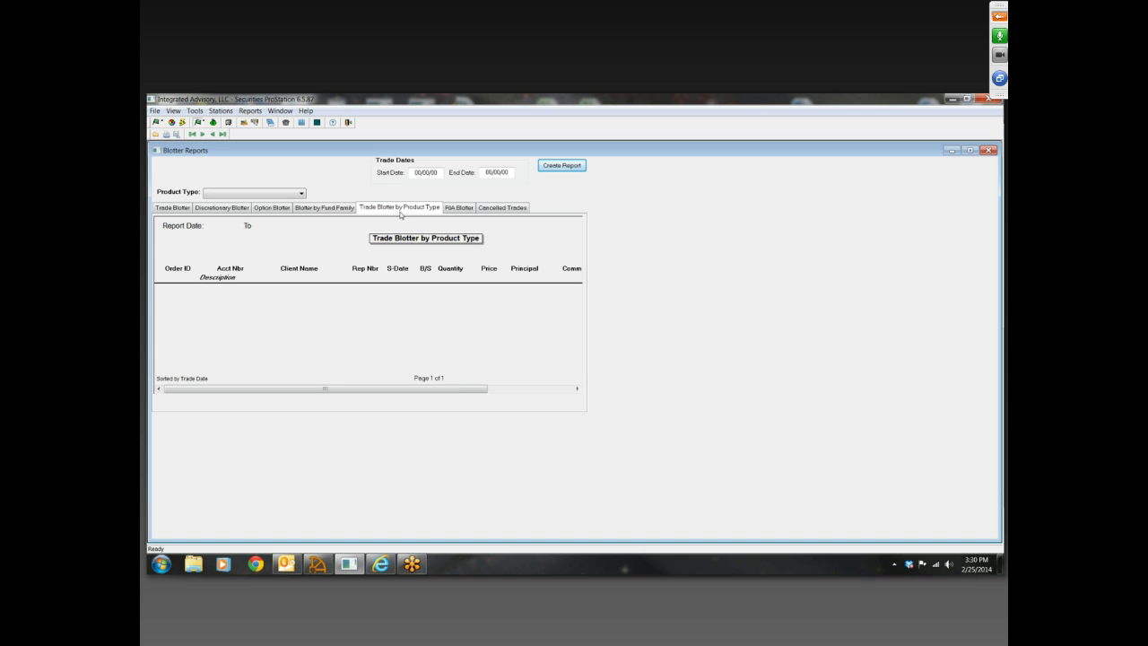
click(302, 194)
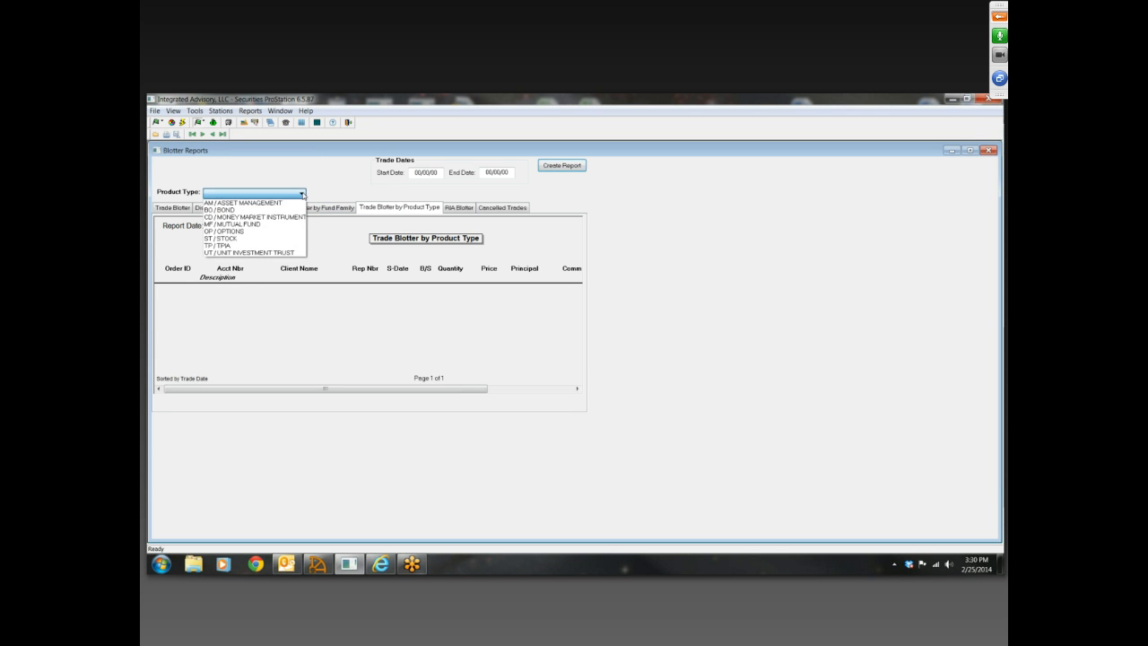
click(287, 199)
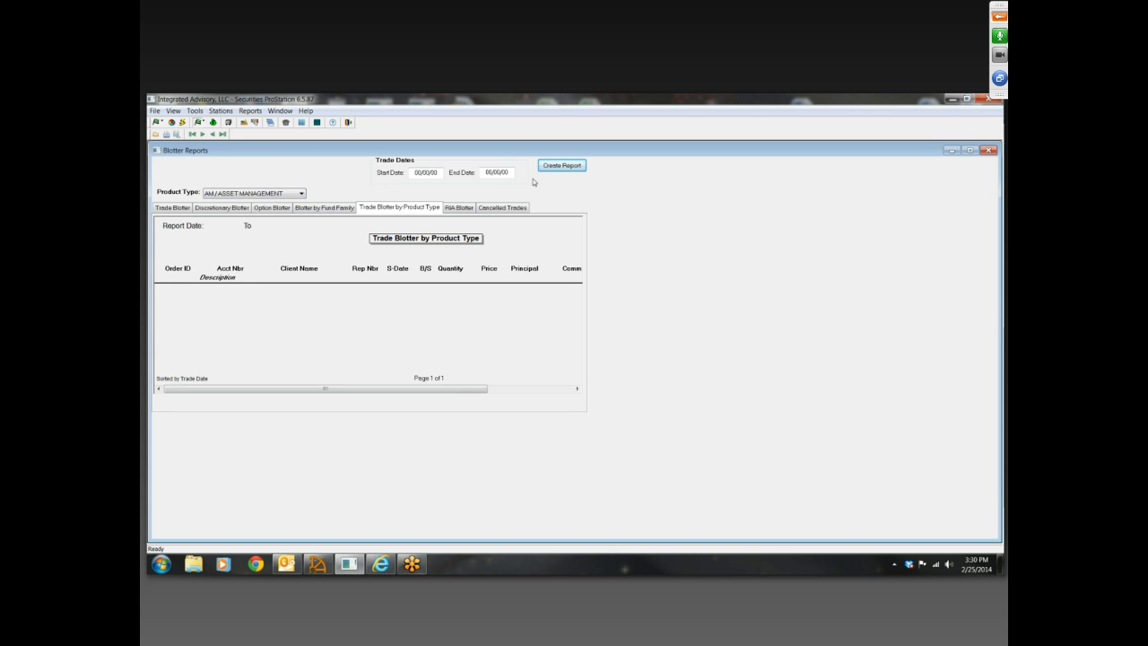
click(413, 172)
text(10/01/13)
click(484, 172)
text(10/31/13)
click(565, 166)
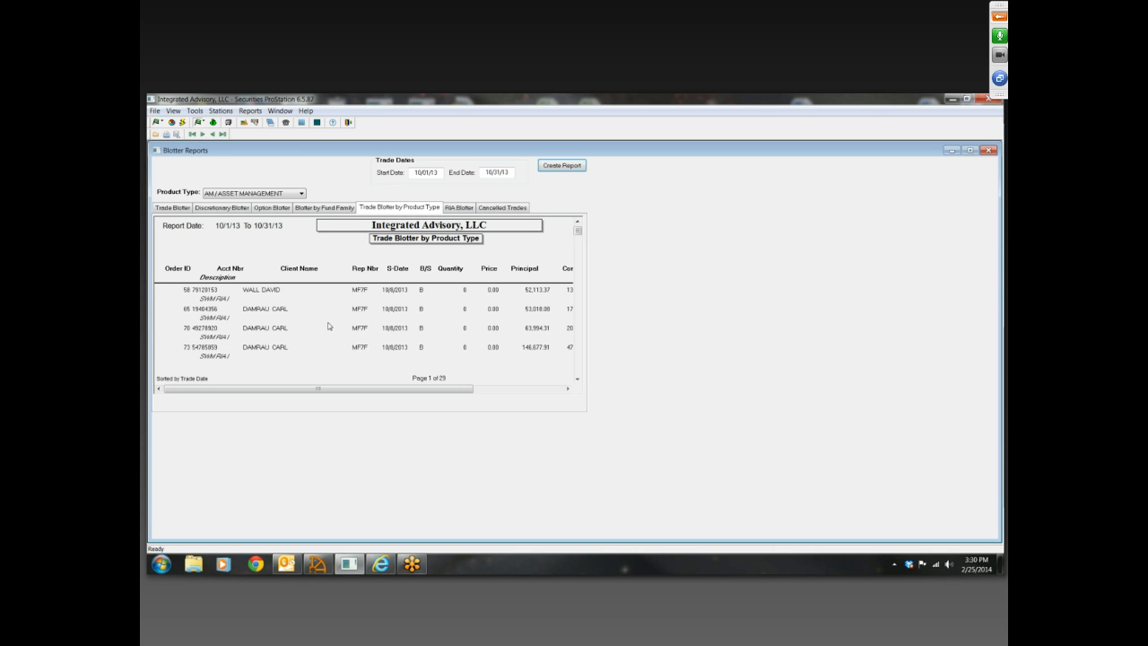
Close the Blotter Reports and look over the available report categories, including the Rep and Branch production reports
click(986, 151)
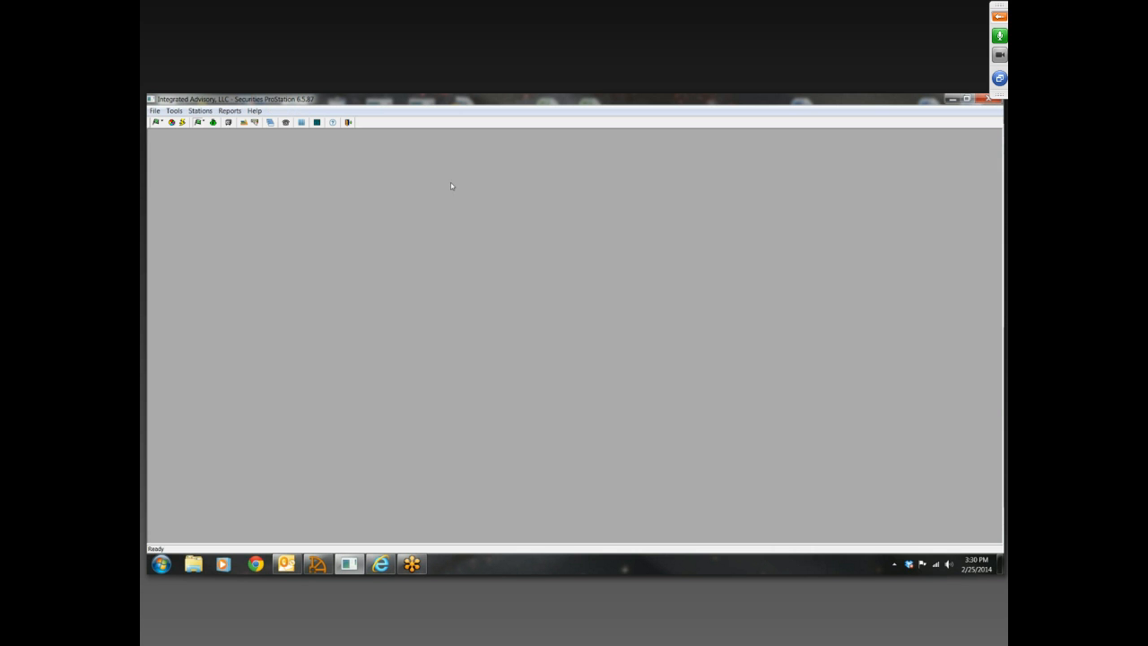
click(230, 110)
mouse_move(255, 110)
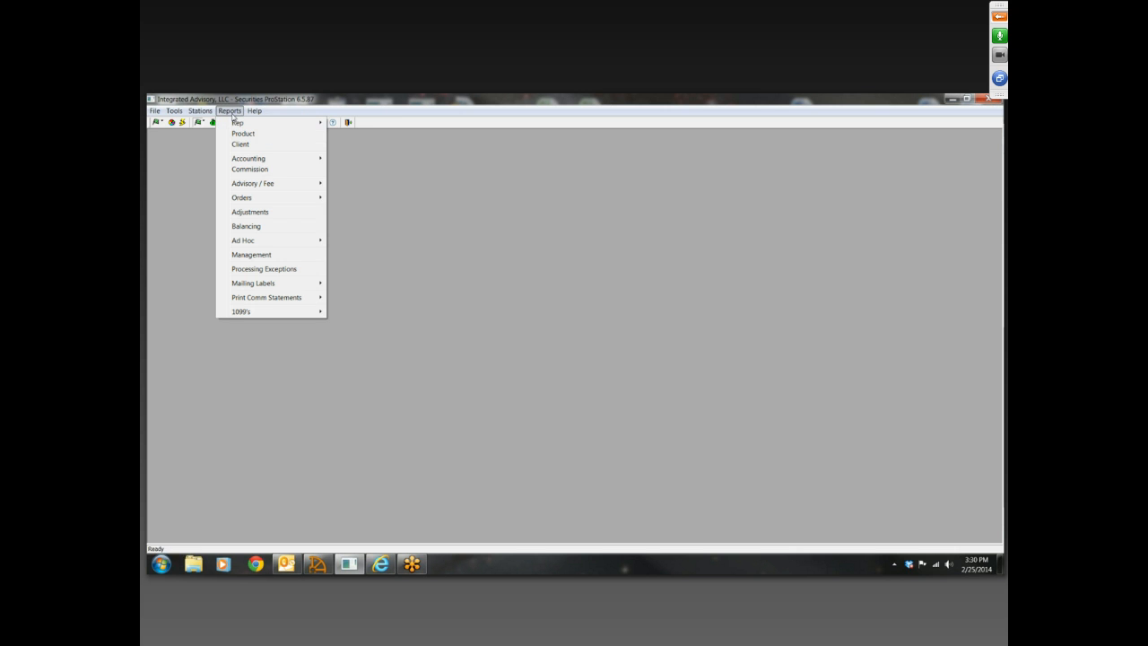
mouse_move(309, 123)
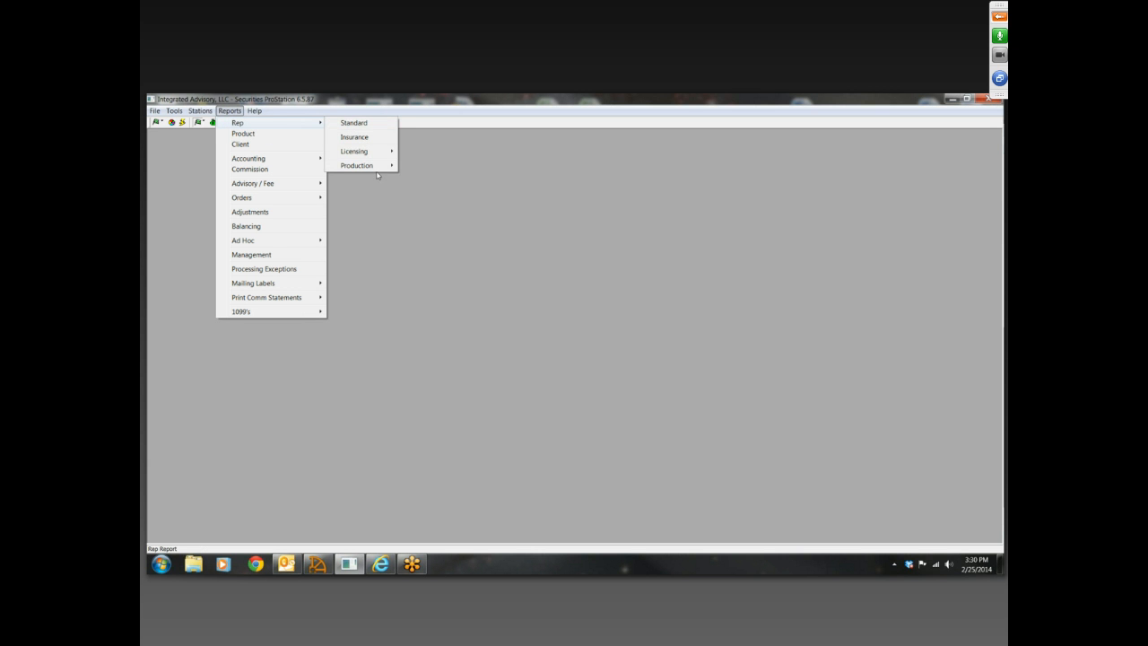
mouse_move(378, 170)
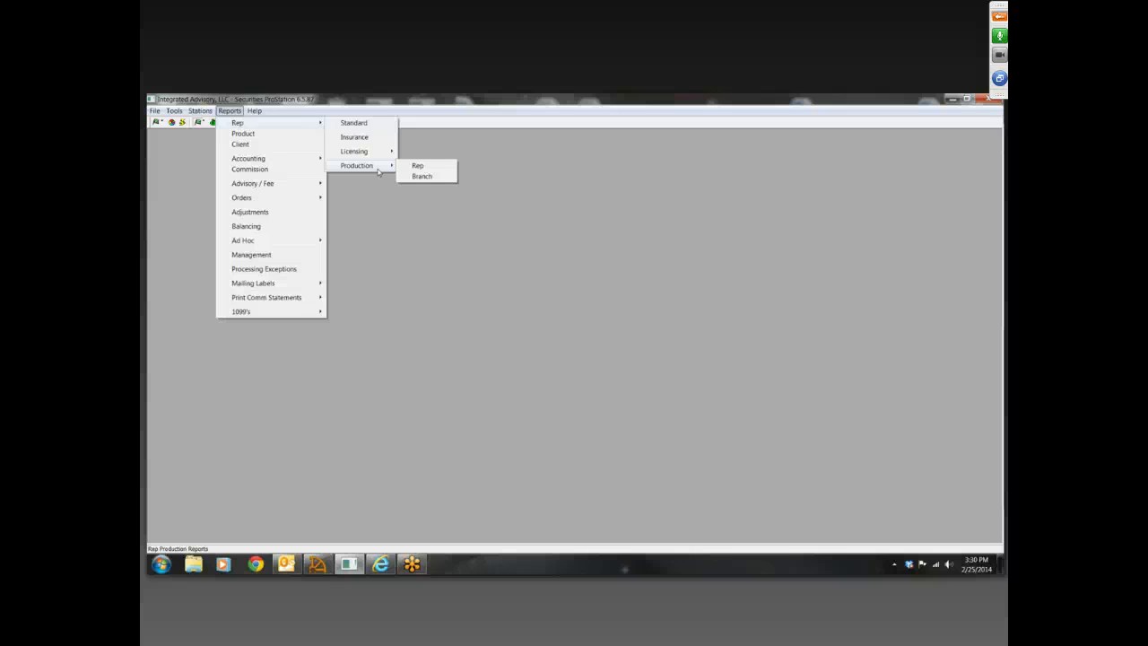
click(391, 294)
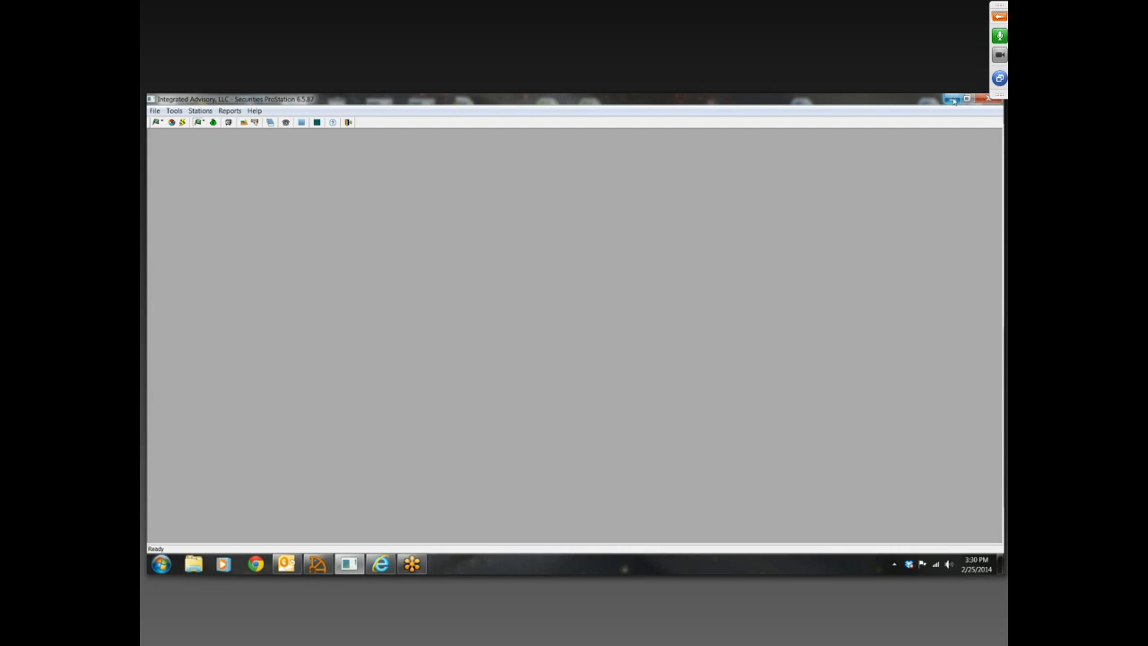
Select the commission transaction spreadsheet on the desktop beside the accounts file, and return to Securities ProStation
click(950, 102)
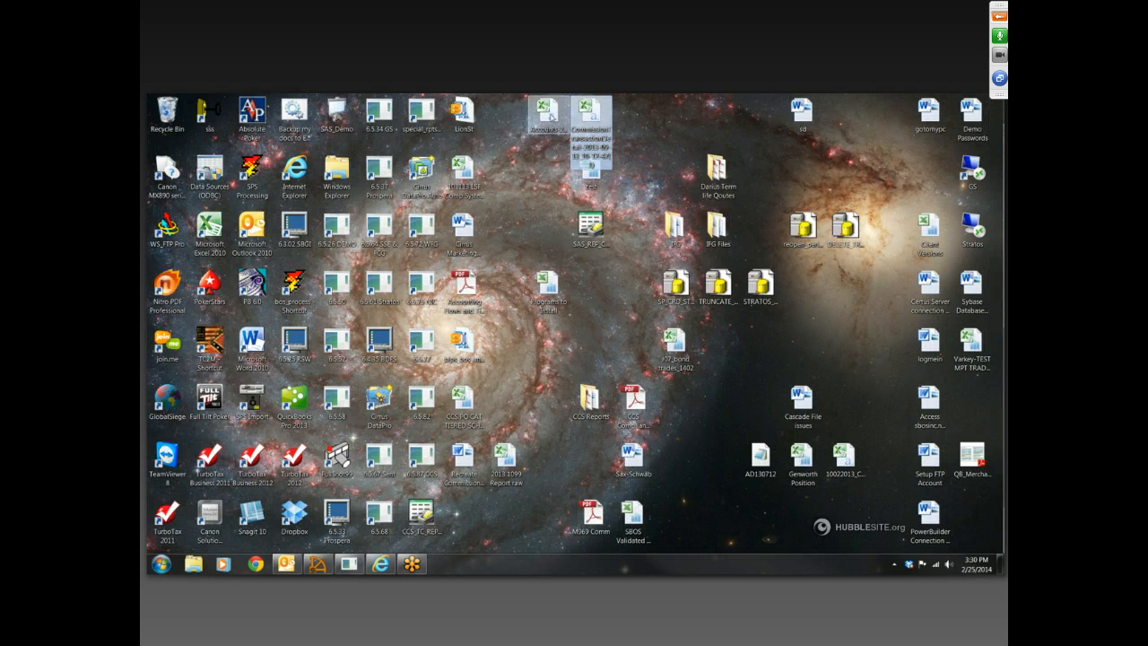
click(589, 111)
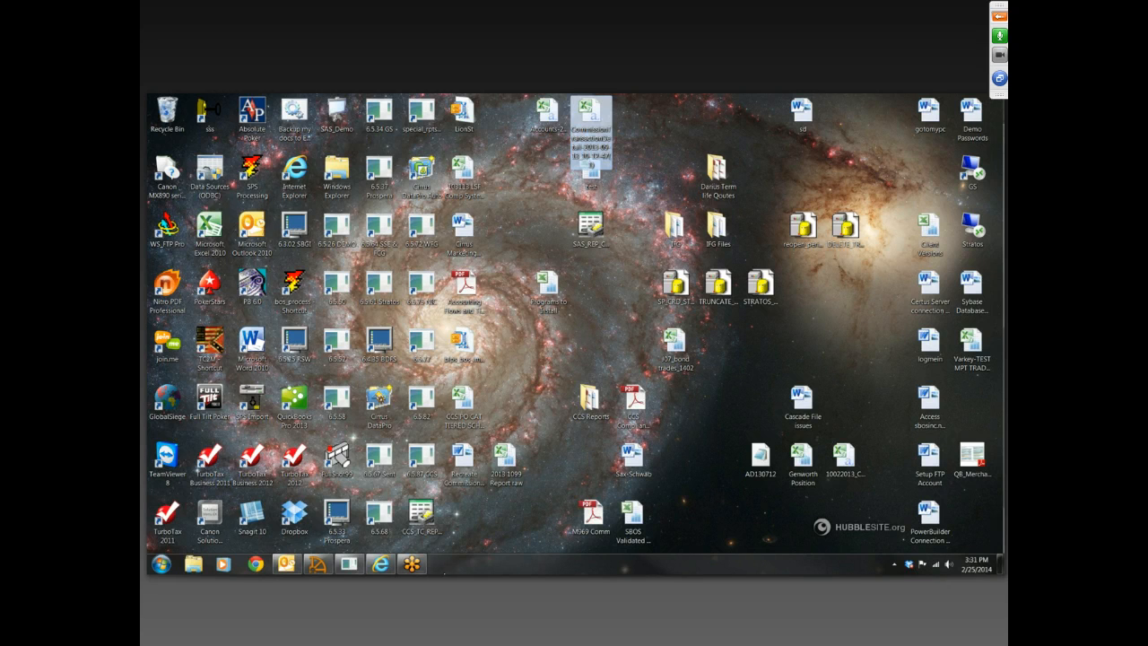
click(349, 563)
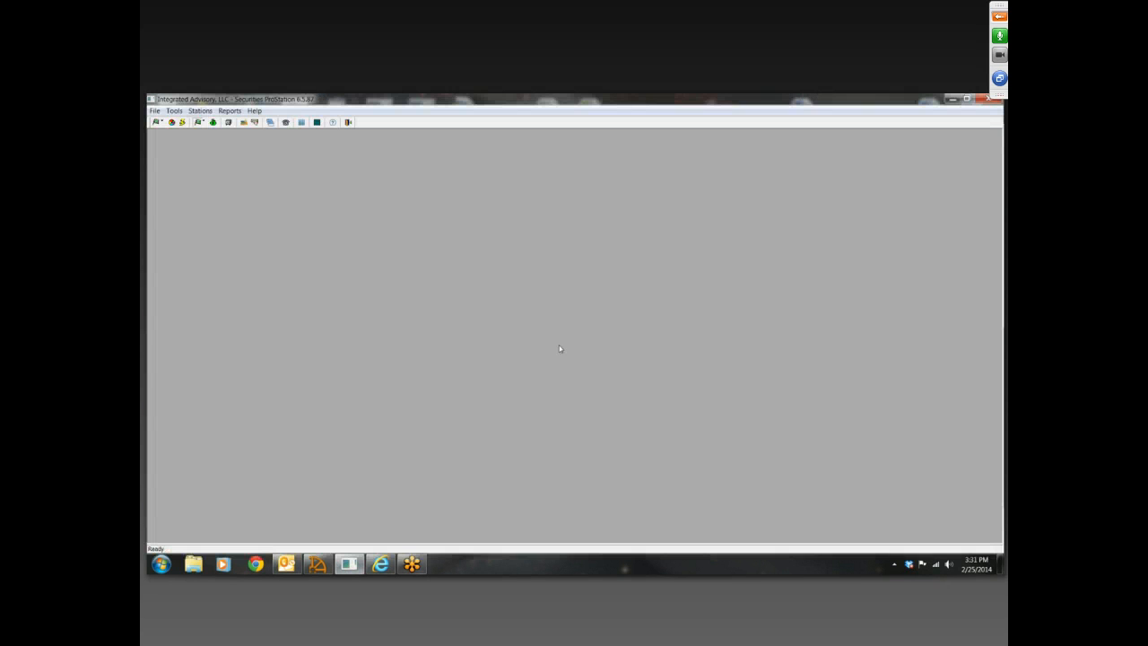